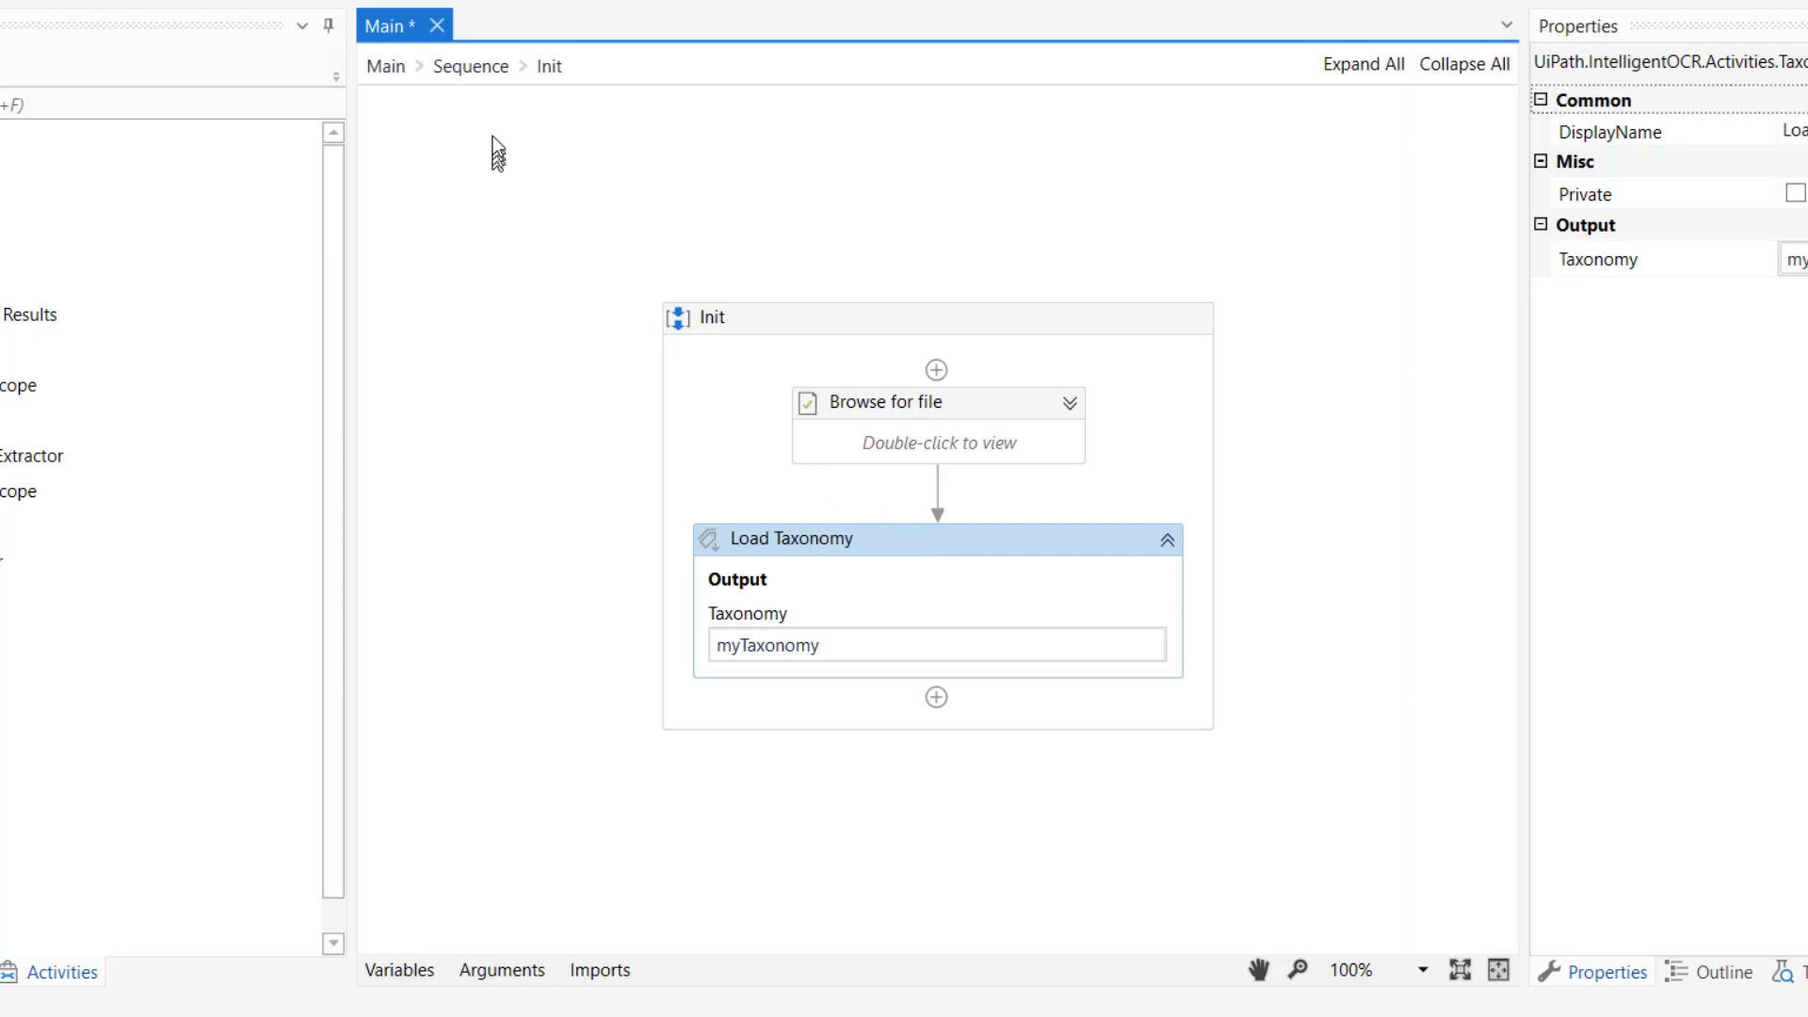
- Review the input and output variables of the Digitize Document activity inside the Digitize sequence
{"action": "left_click", "coordinate": [470, 65]}
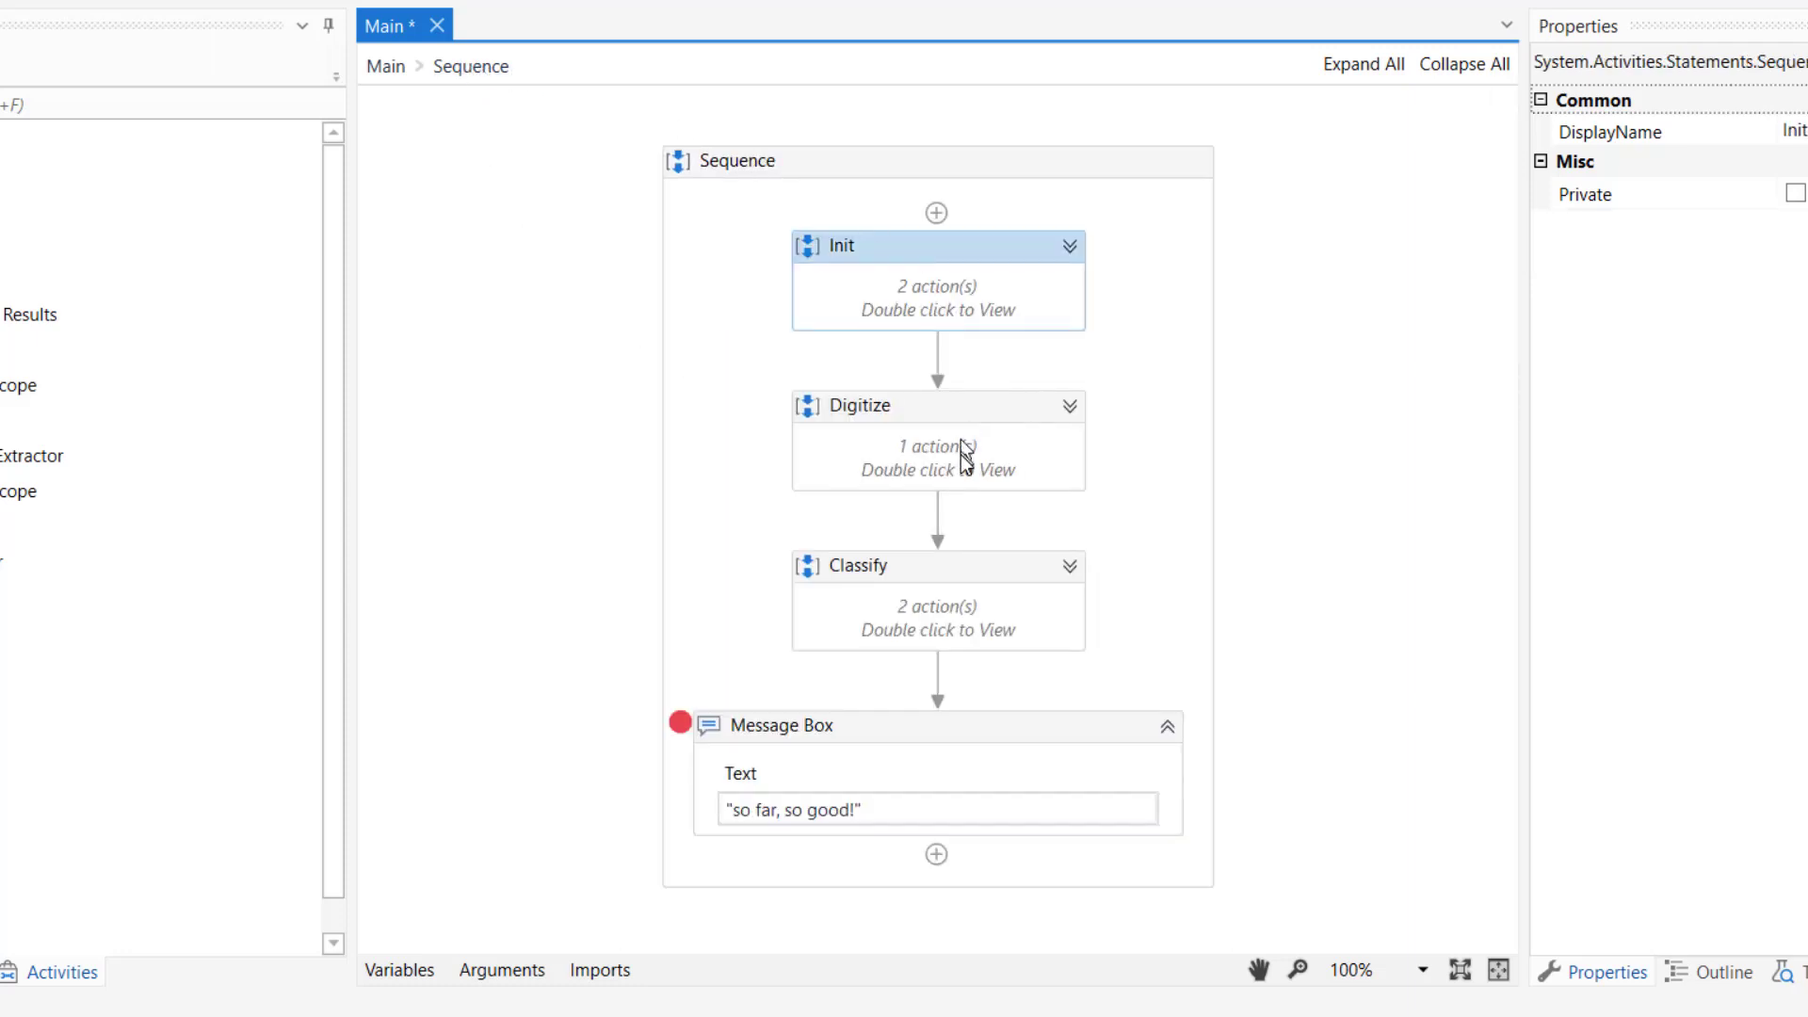
{"action": "double_click", "coordinate": [966, 419]}
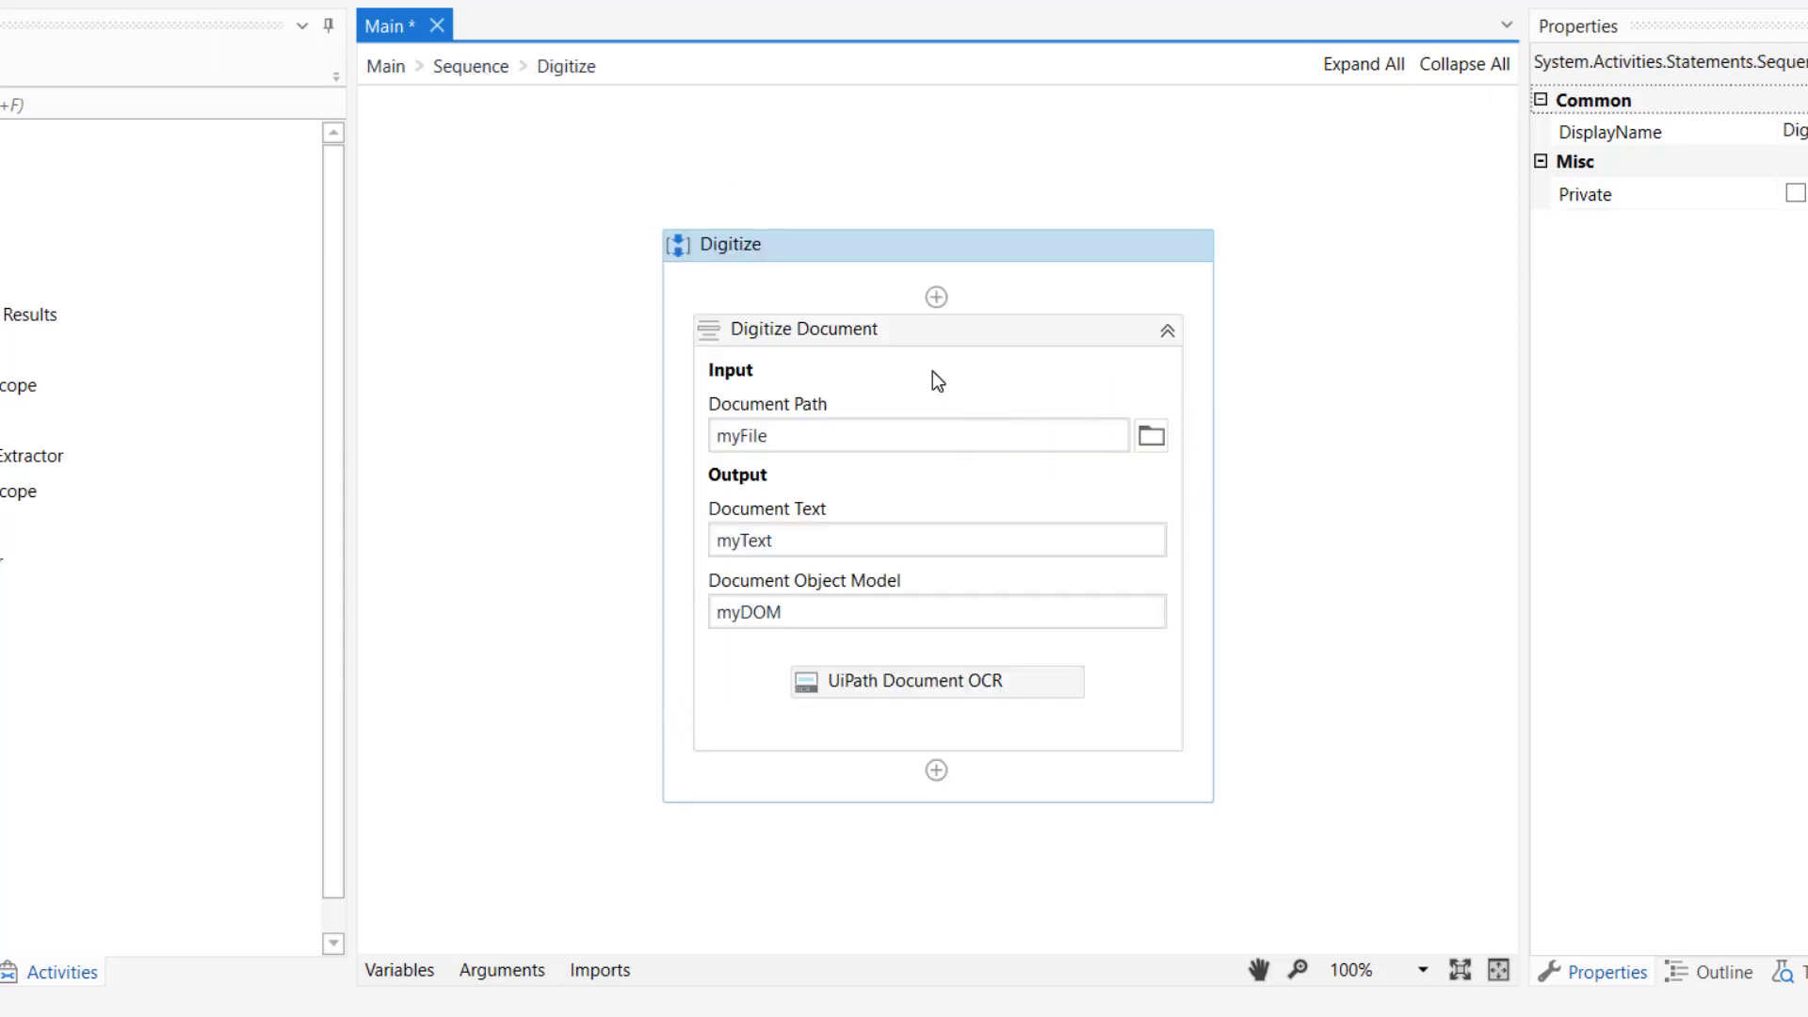
{"action": "left_click", "coordinate": [928, 339]}
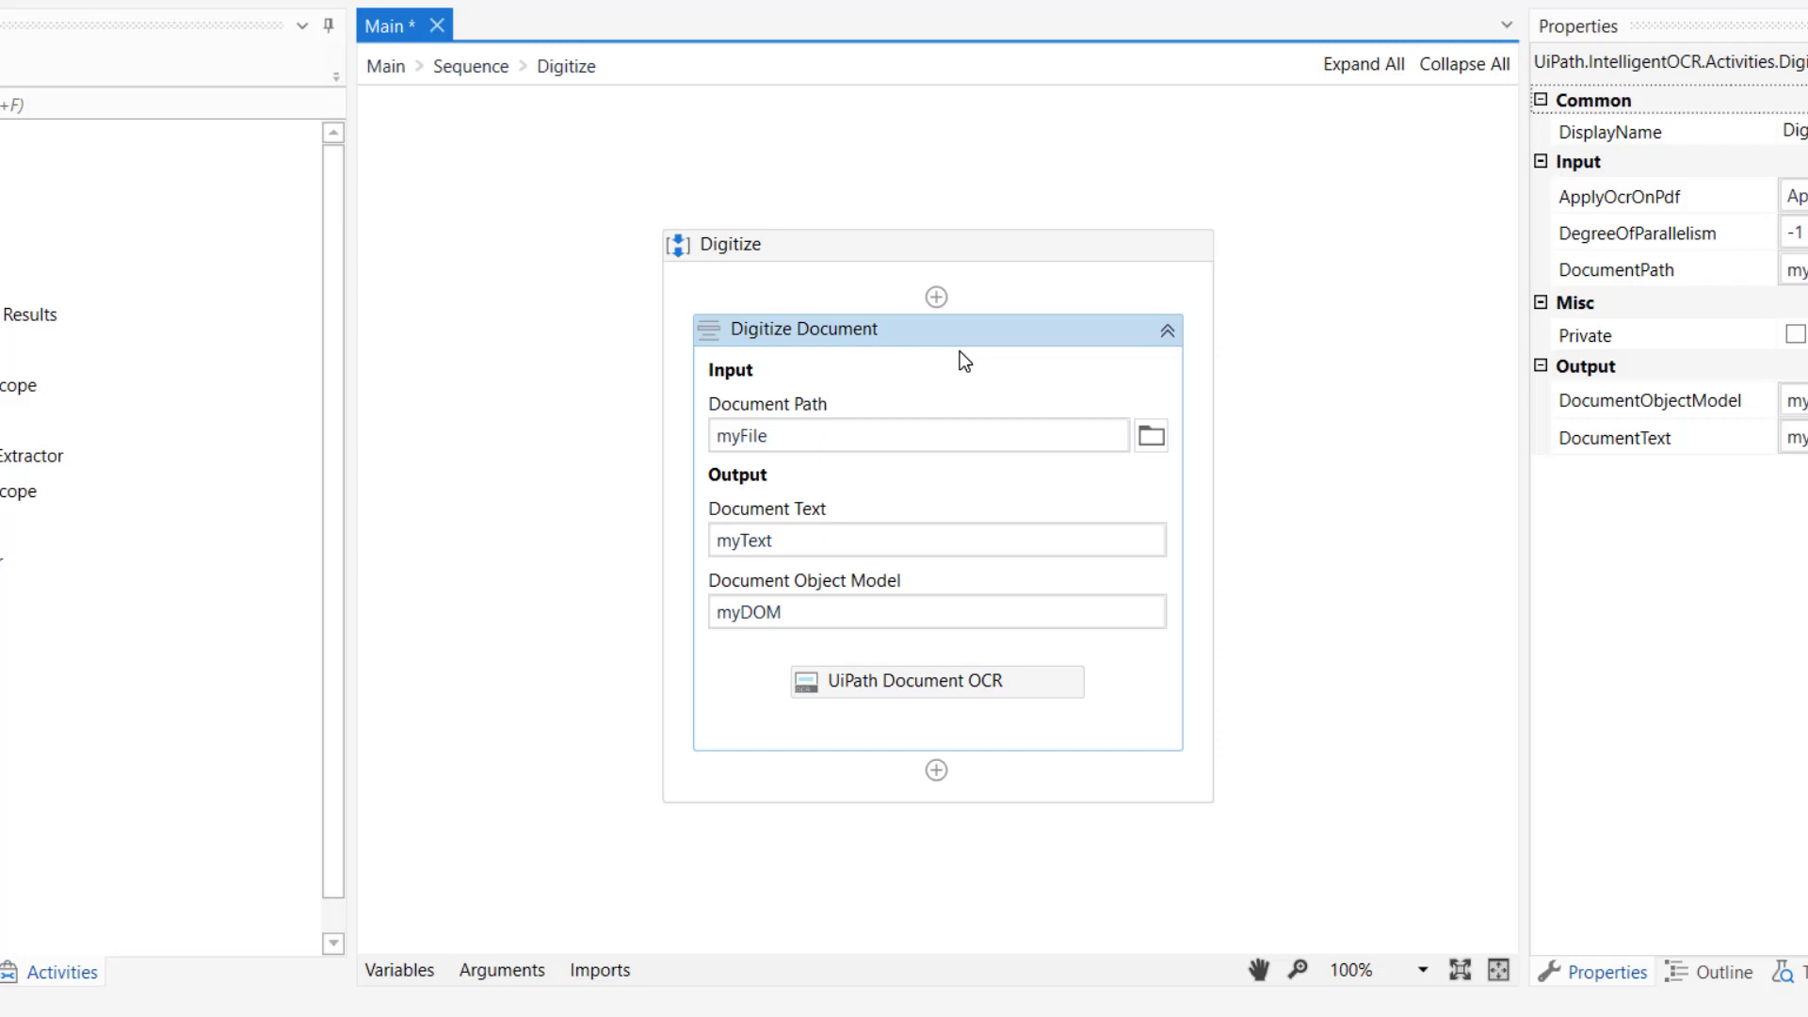
{"action": "left_click", "coordinate": [471, 66]}
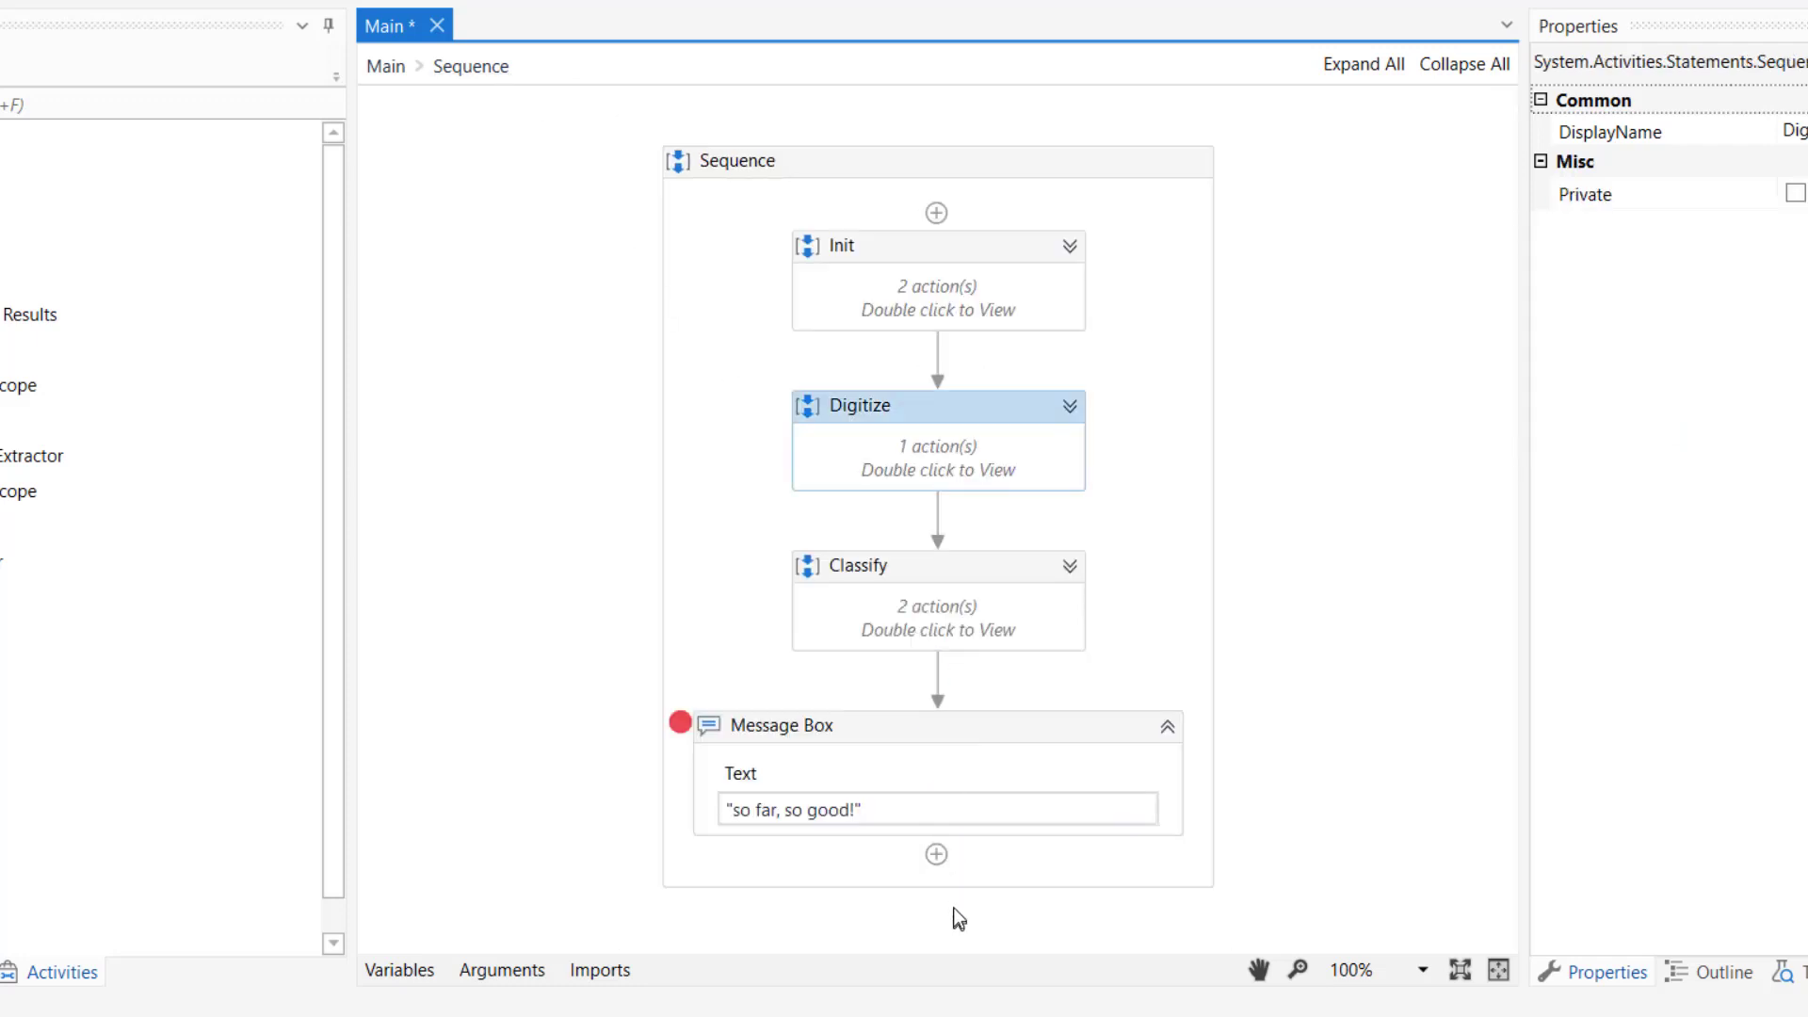
- Examine the Classify Document Scope in the Classify sequence, including its Intelligent Keyword and Keyword Based classifiers
{"action": "left_click", "coordinate": [986, 571]}
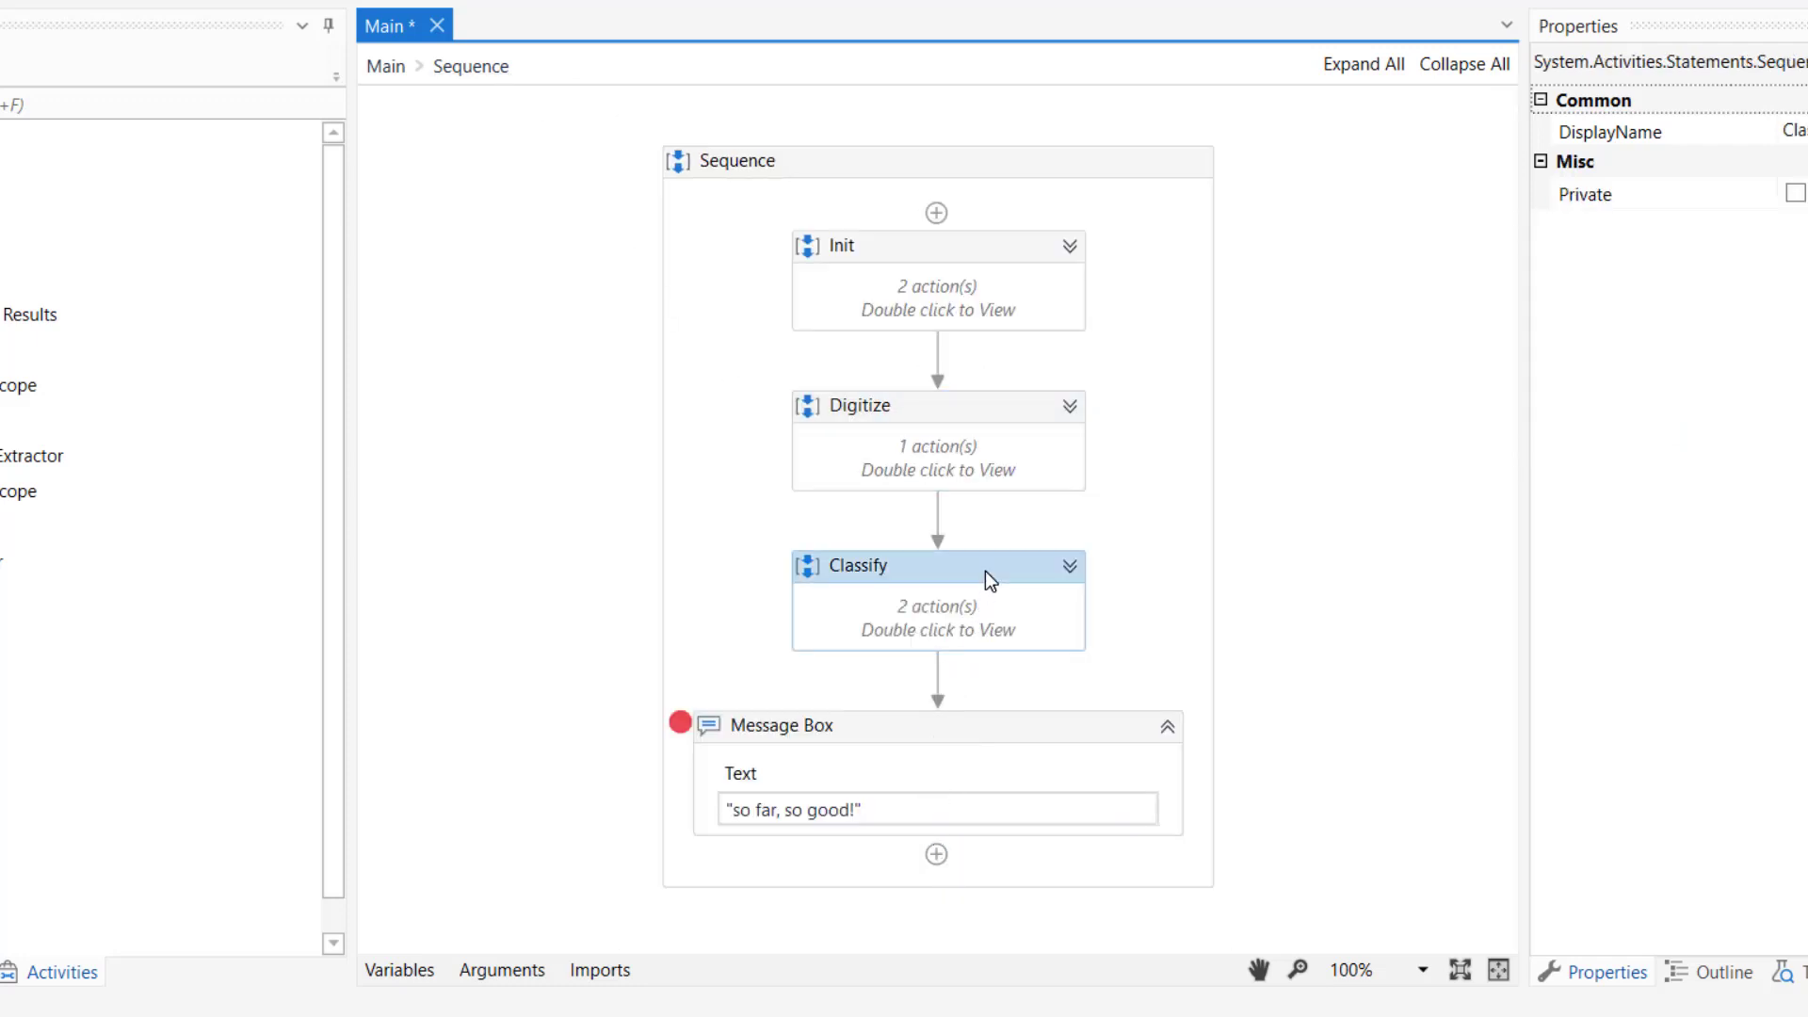
{"action": "double_click", "coordinate": [1028, 624]}
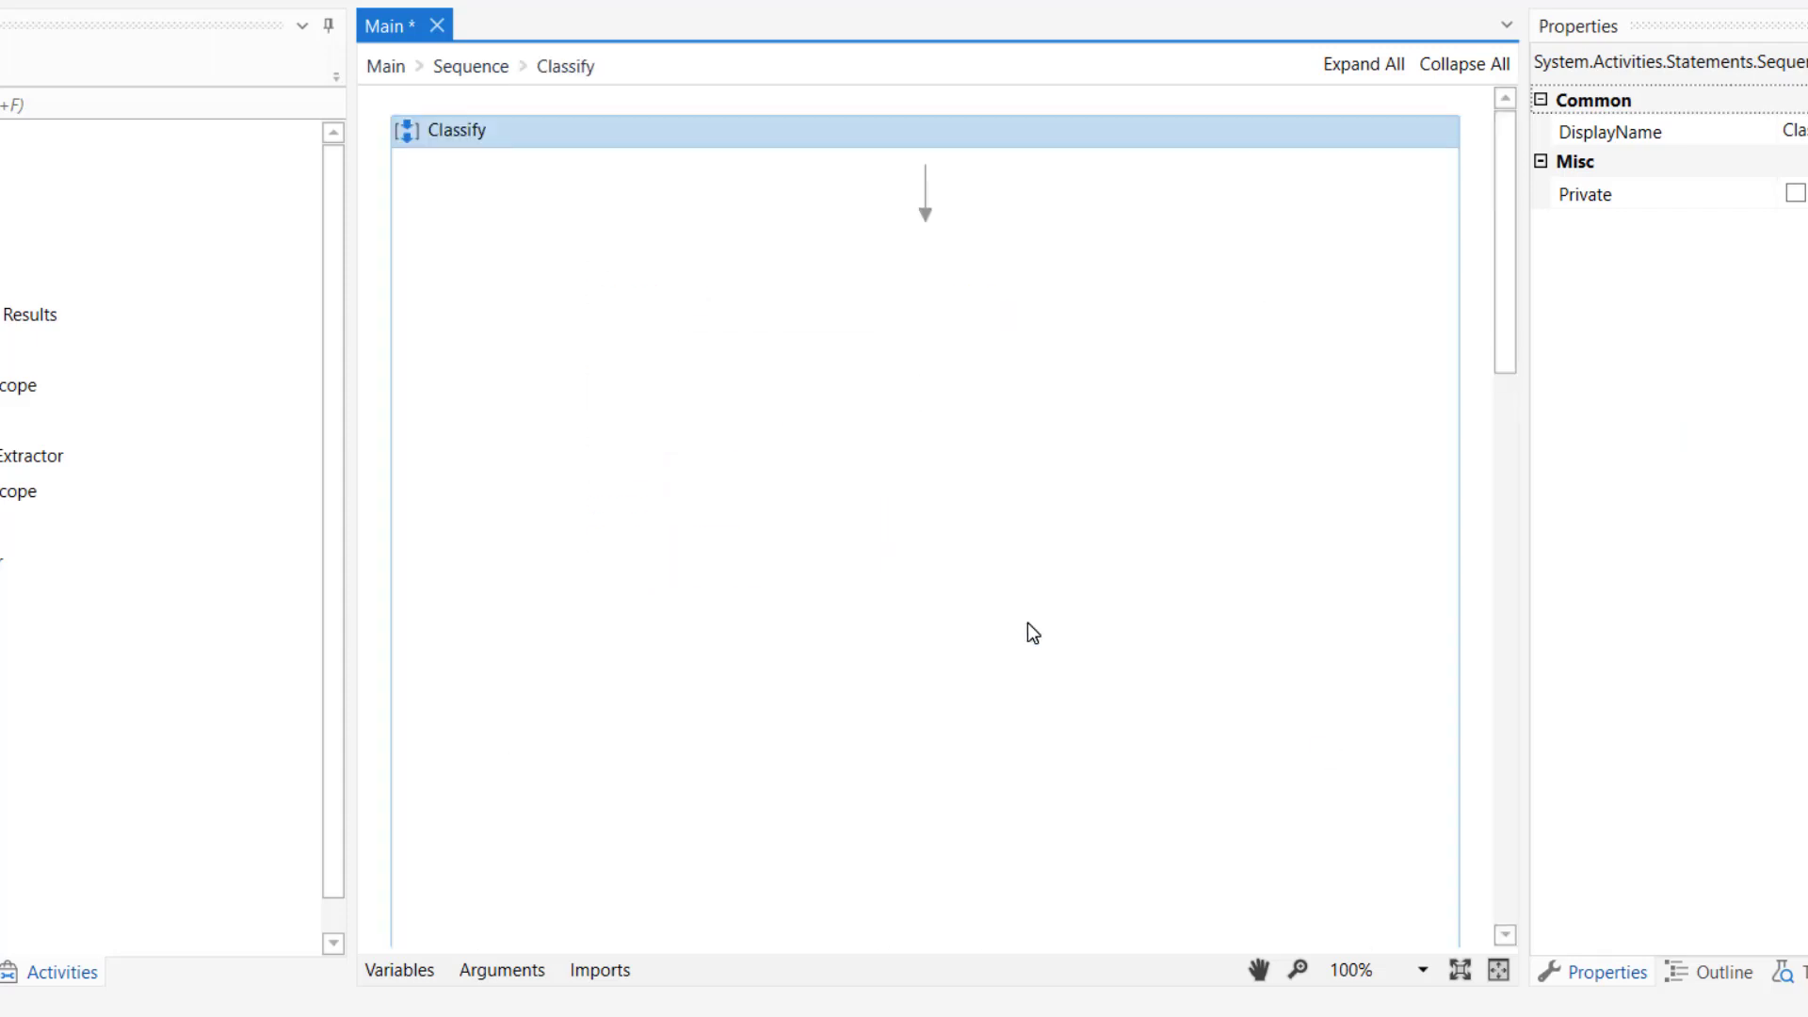
{"action": "left_click", "coordinate": [670, 197]}
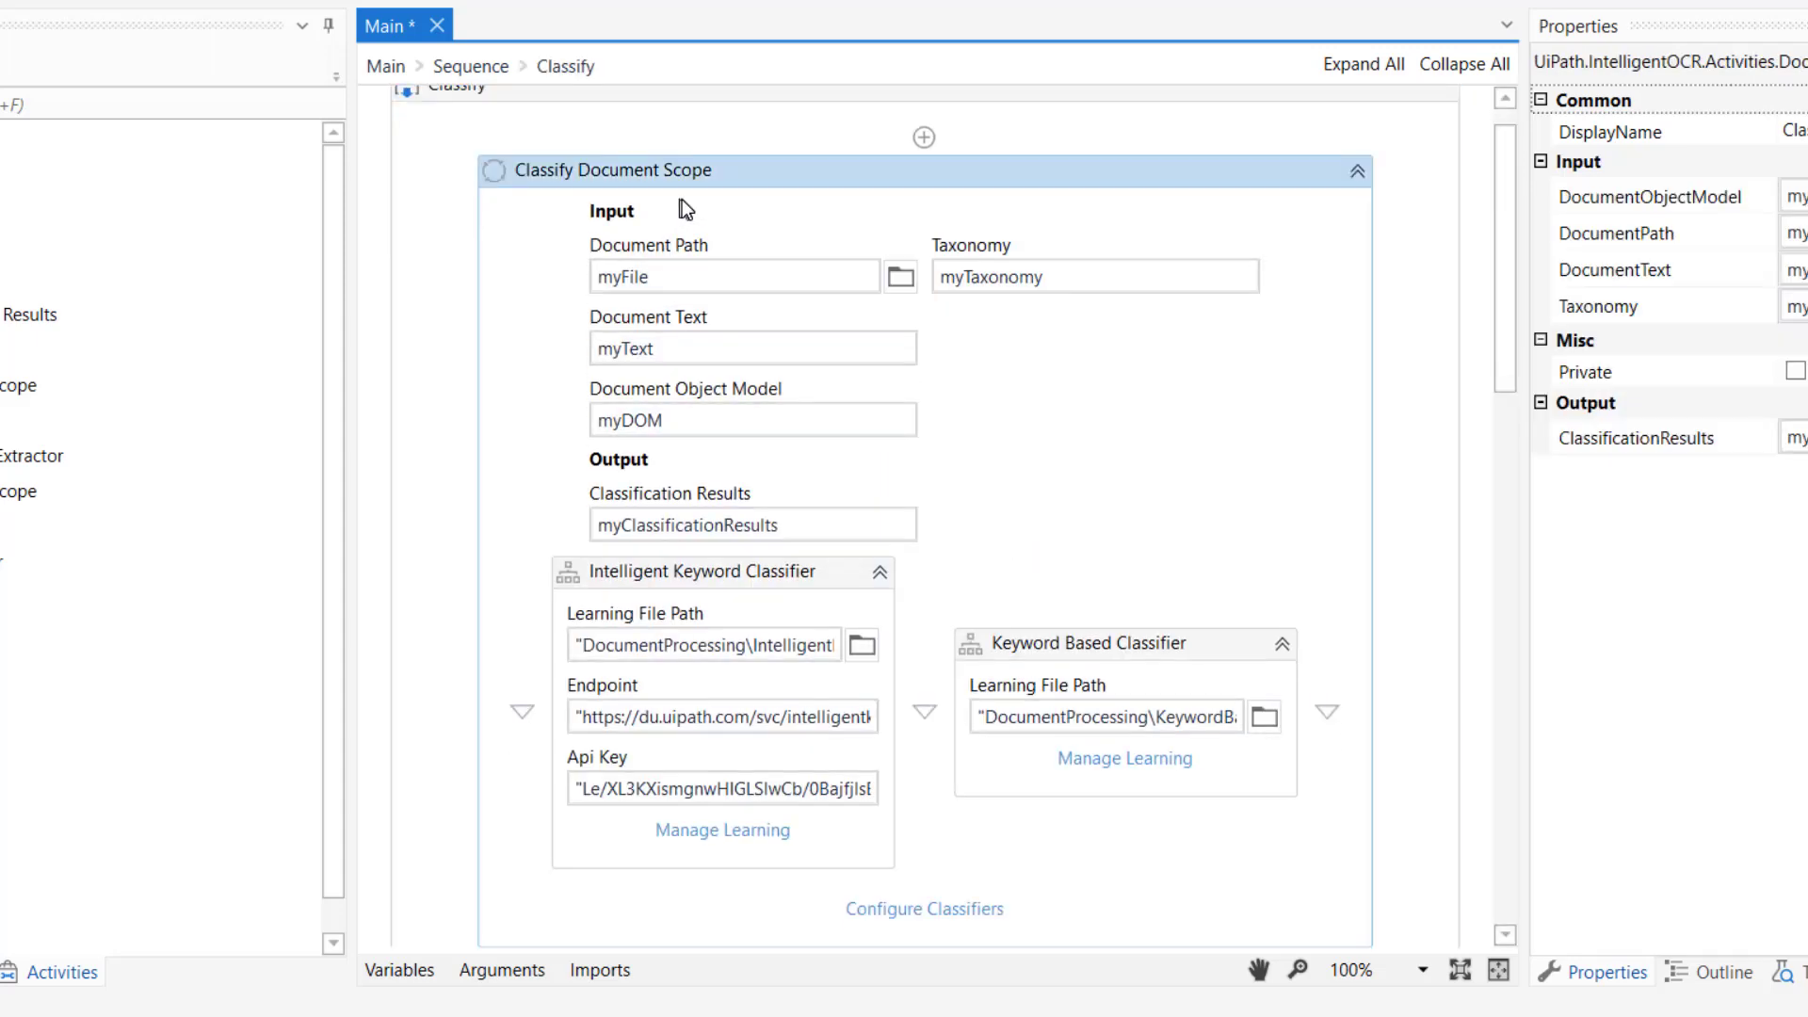
{"action": "left_click", "coordinate": [1176, 671]}
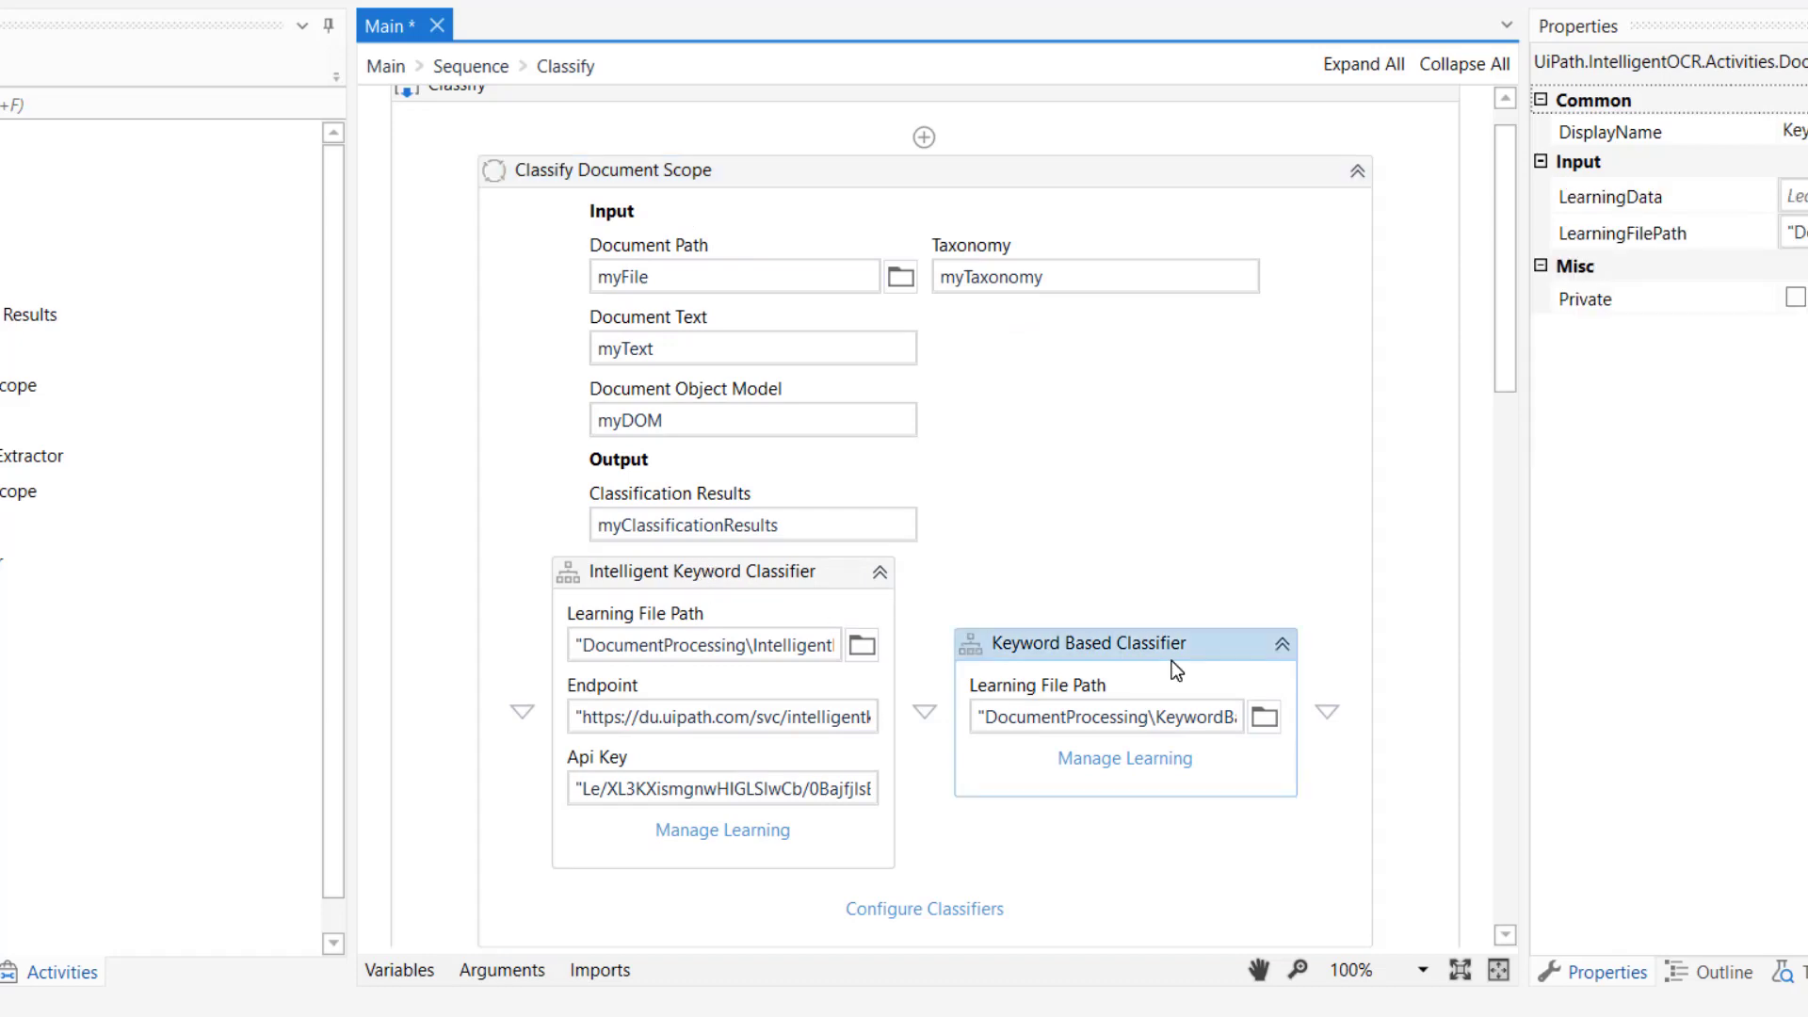
{"action": "left_click", "coordinate": [687, 584]}
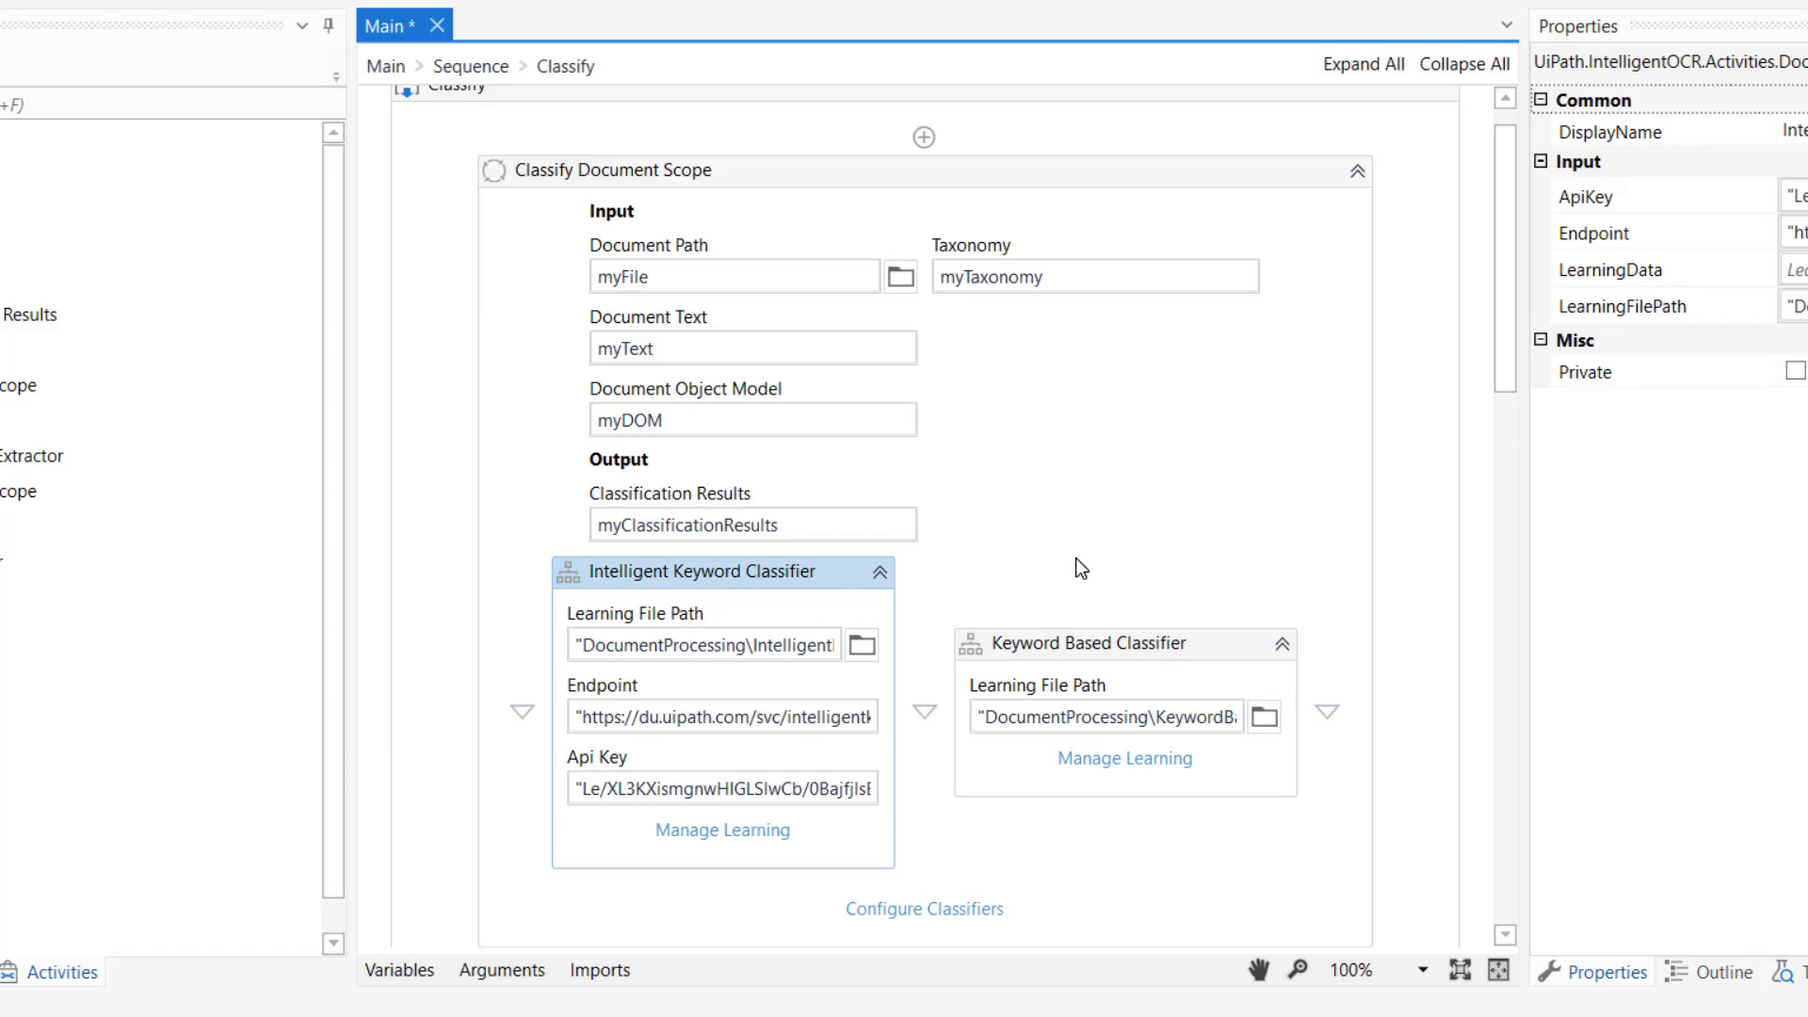
{"action": "scroll", "coordinate": [1076, 559], "scroll_direction": "up", "scroll_amount": 1}
{"action": "scroll", "coordinate": [1069, 564], "scroll_direction": "down", "scroll_amount": 18}
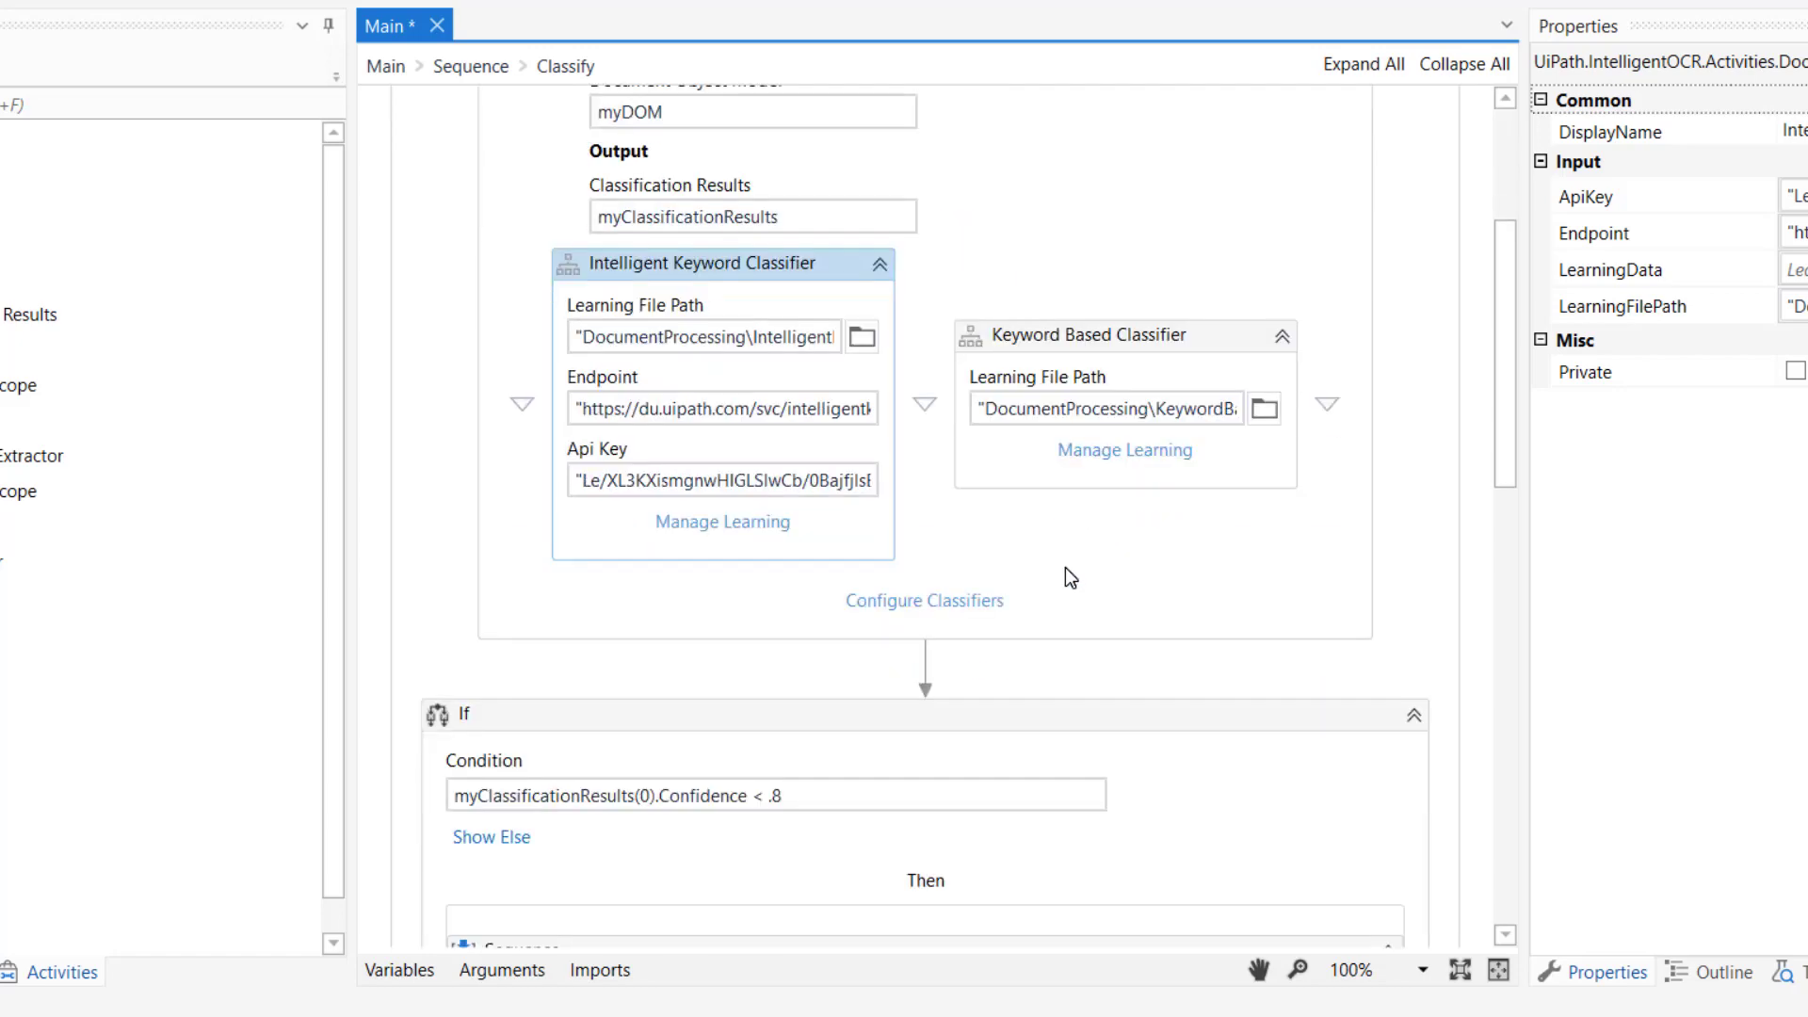
- Review the low-confidence If branch with its Present Classification Station and Train Classifiers Scope, including both trainers, and return to the main sequence
{"action": "scroll", "coordinate": [1065, 567], "scroll_direction": "down", "scroll_amount": 2}
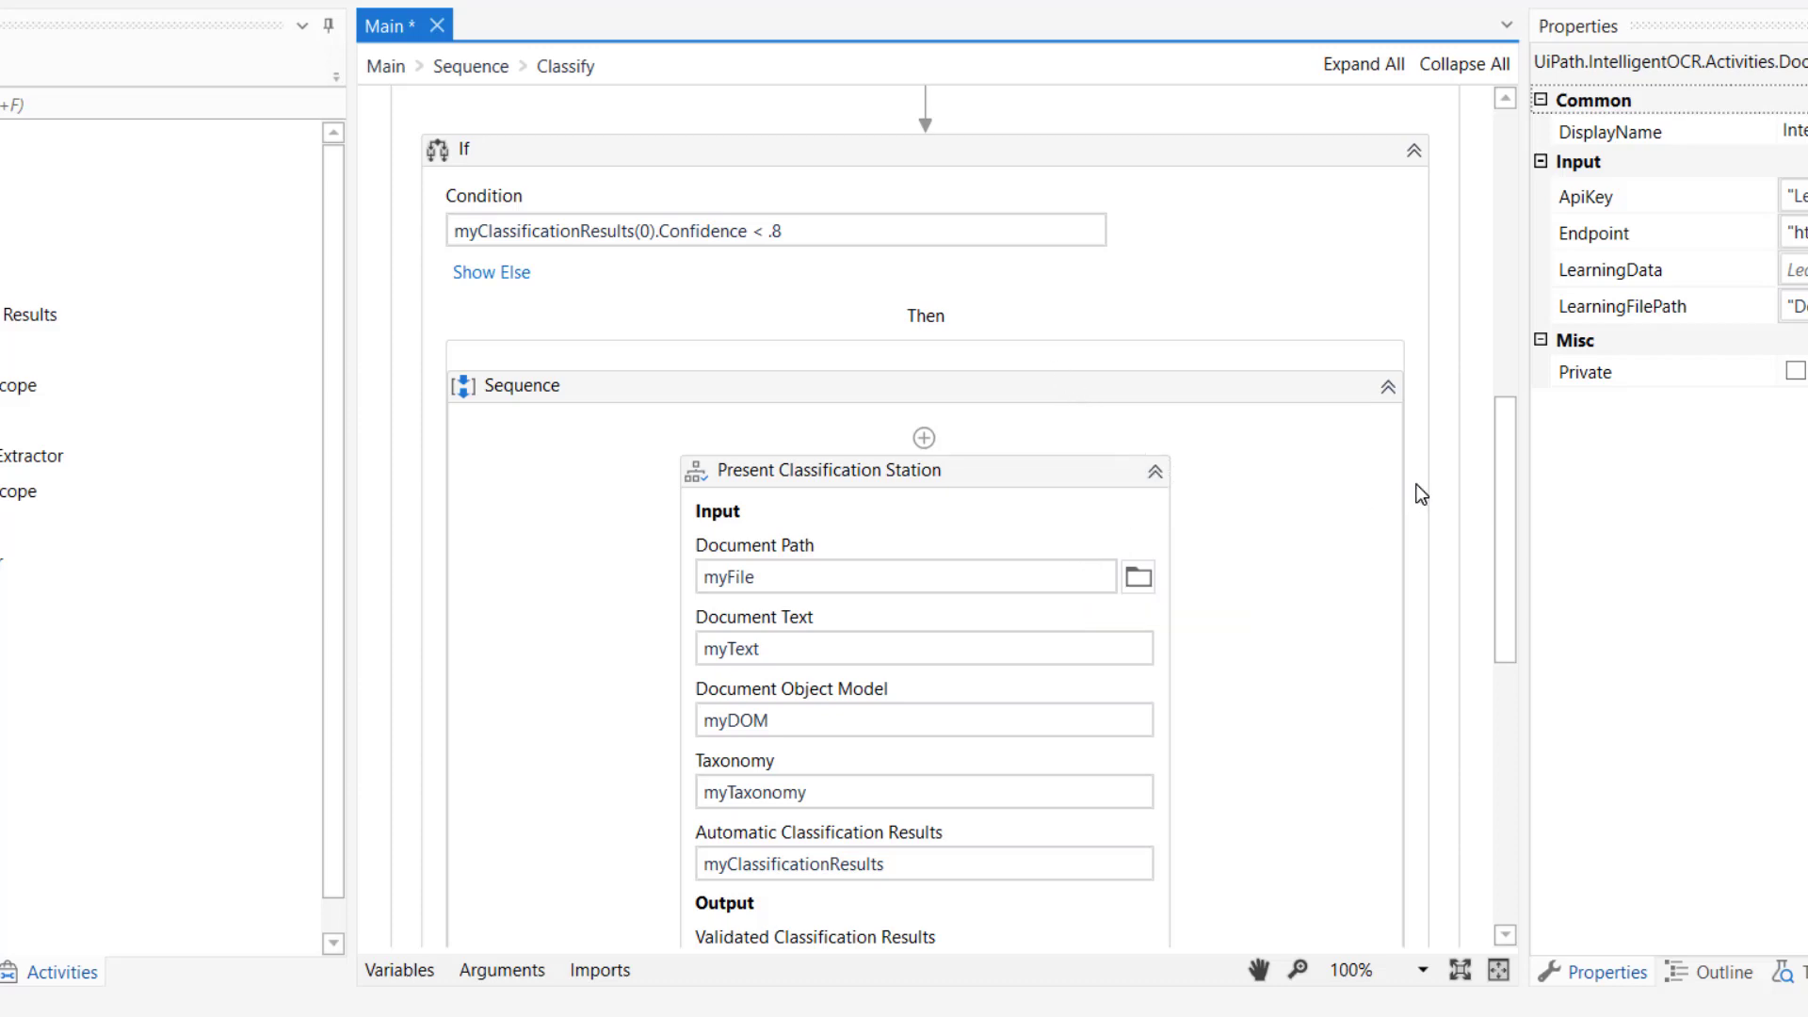
{"action": "scroll", "coordinate": [1319, 508], "scroll_direction": "down", "scroll_amount": 3}
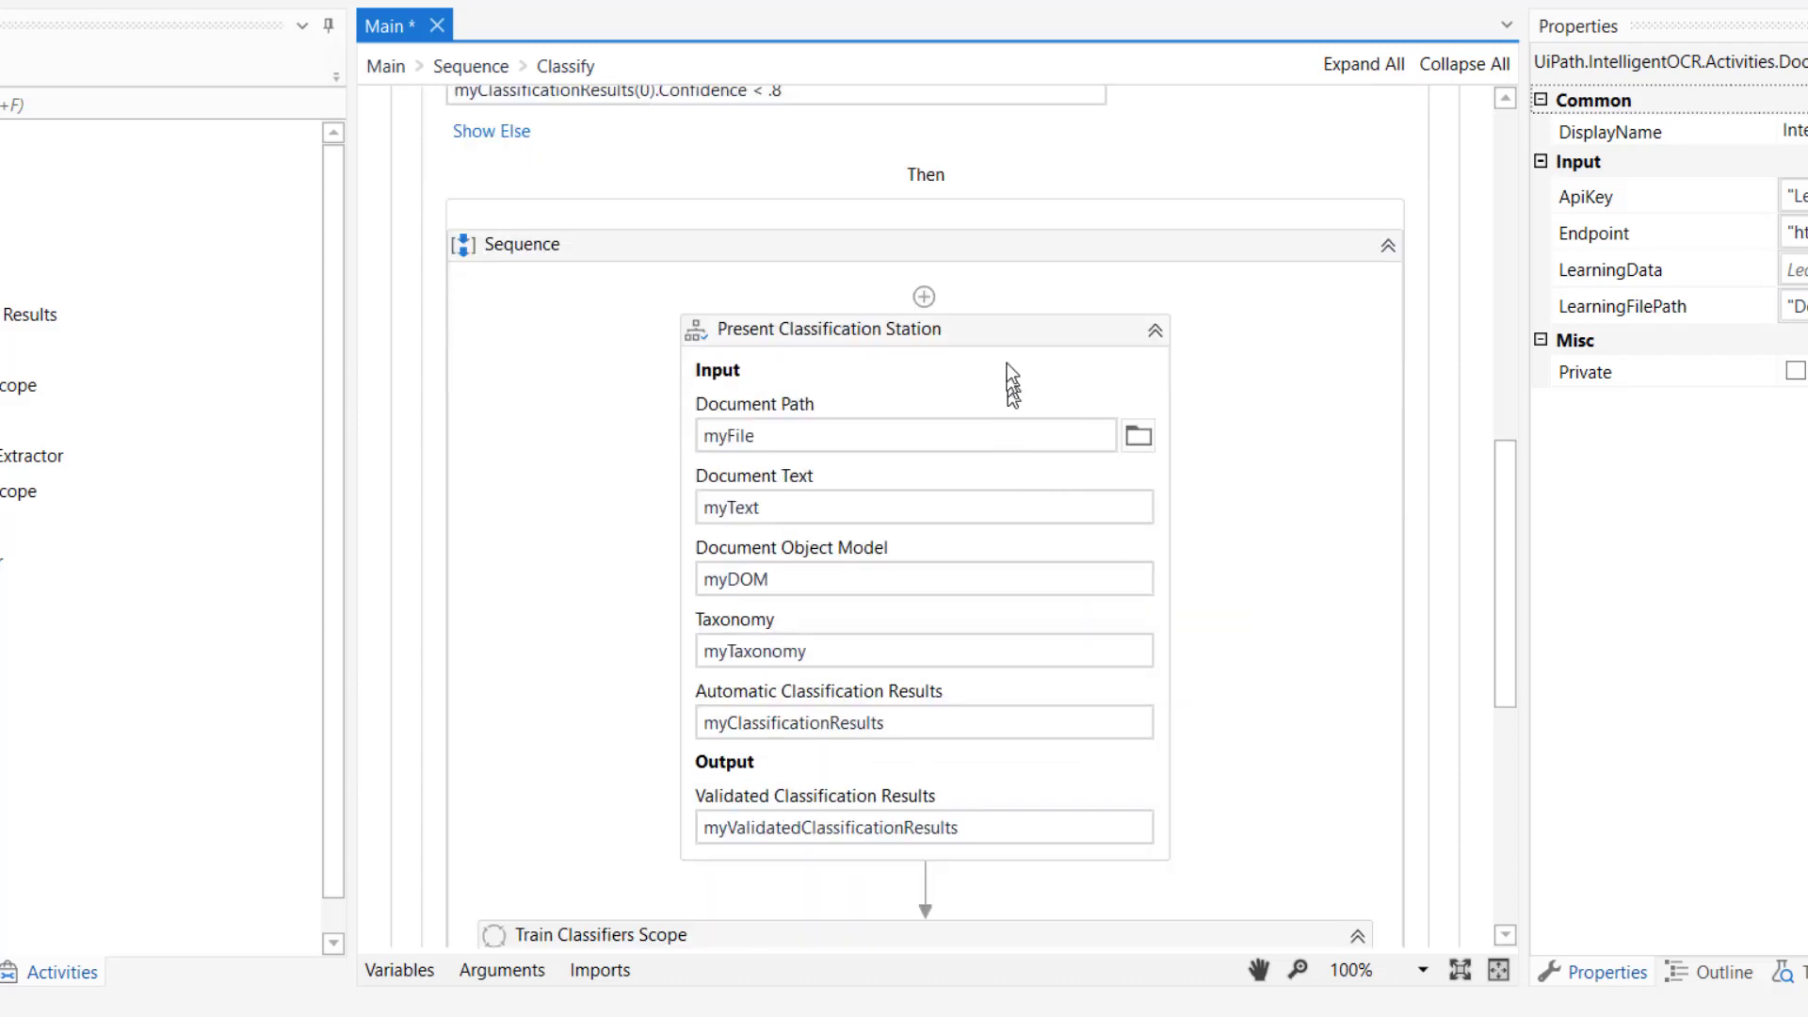
{"action": "left_click", "coordinate": [1005, 347]}
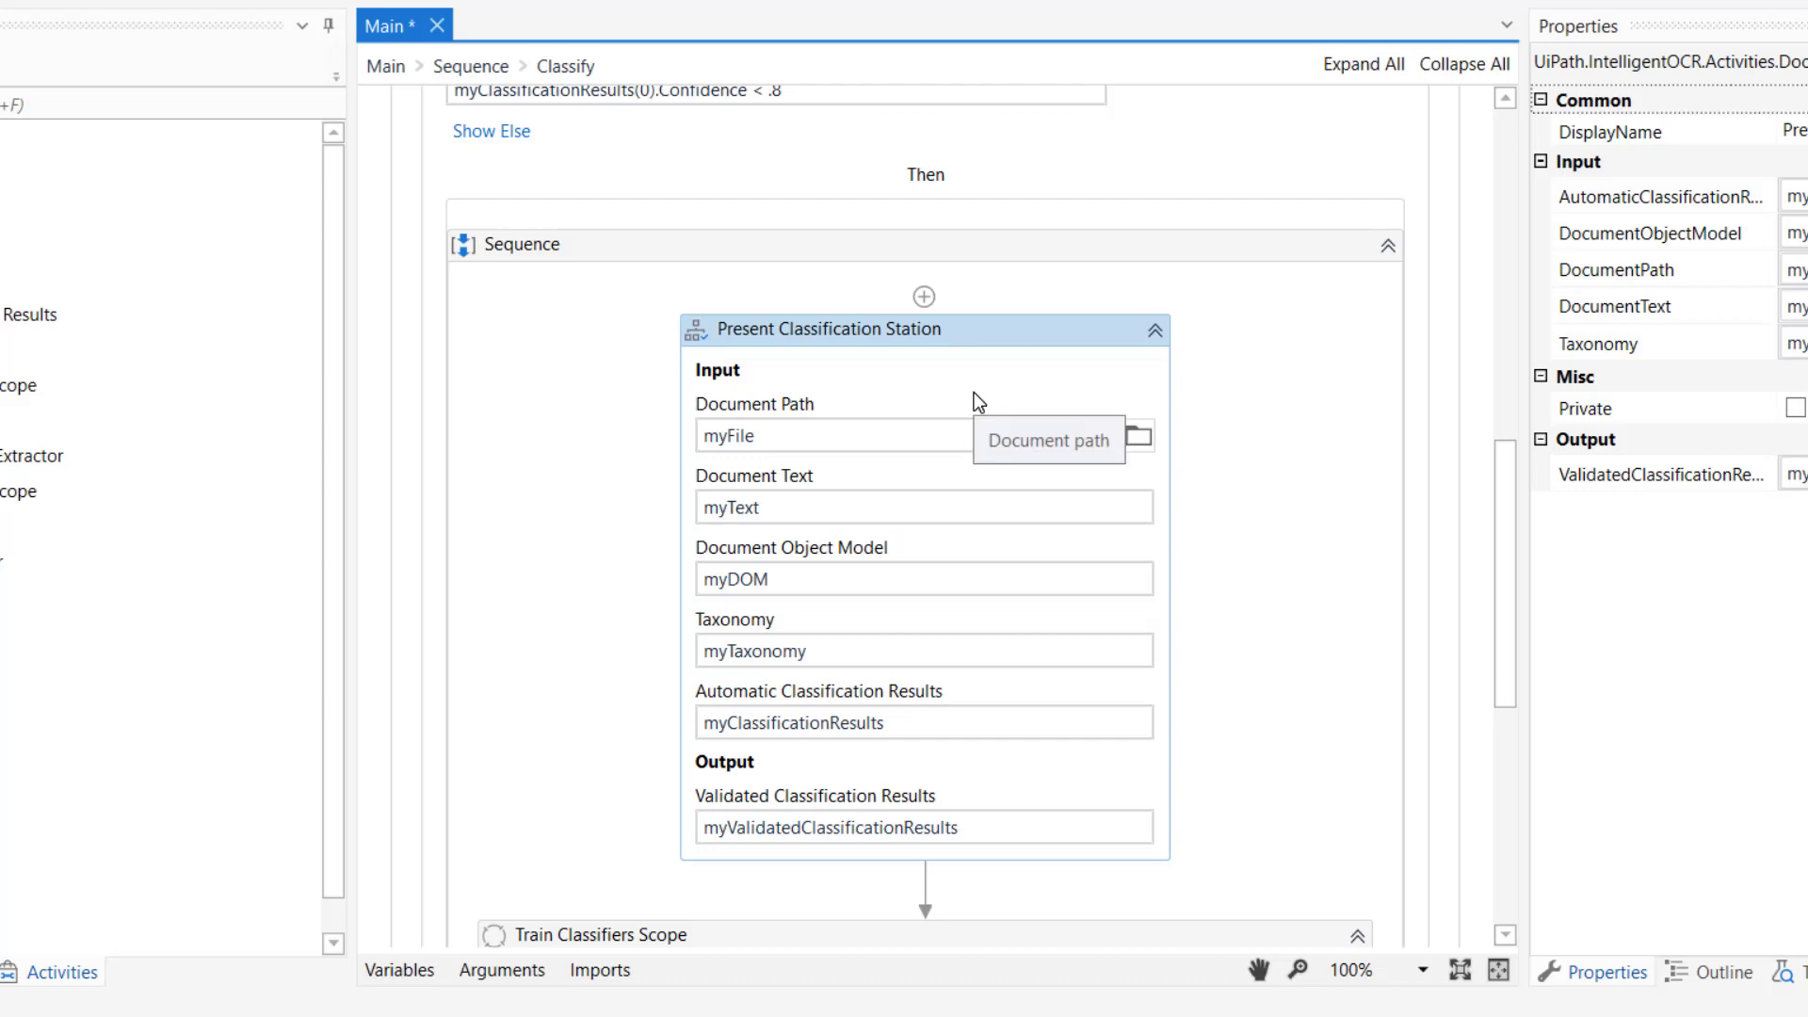
{"action": "scroll", "coordinate": [989, 414], "scroll_direction": "down", "scroll_amount": 10}
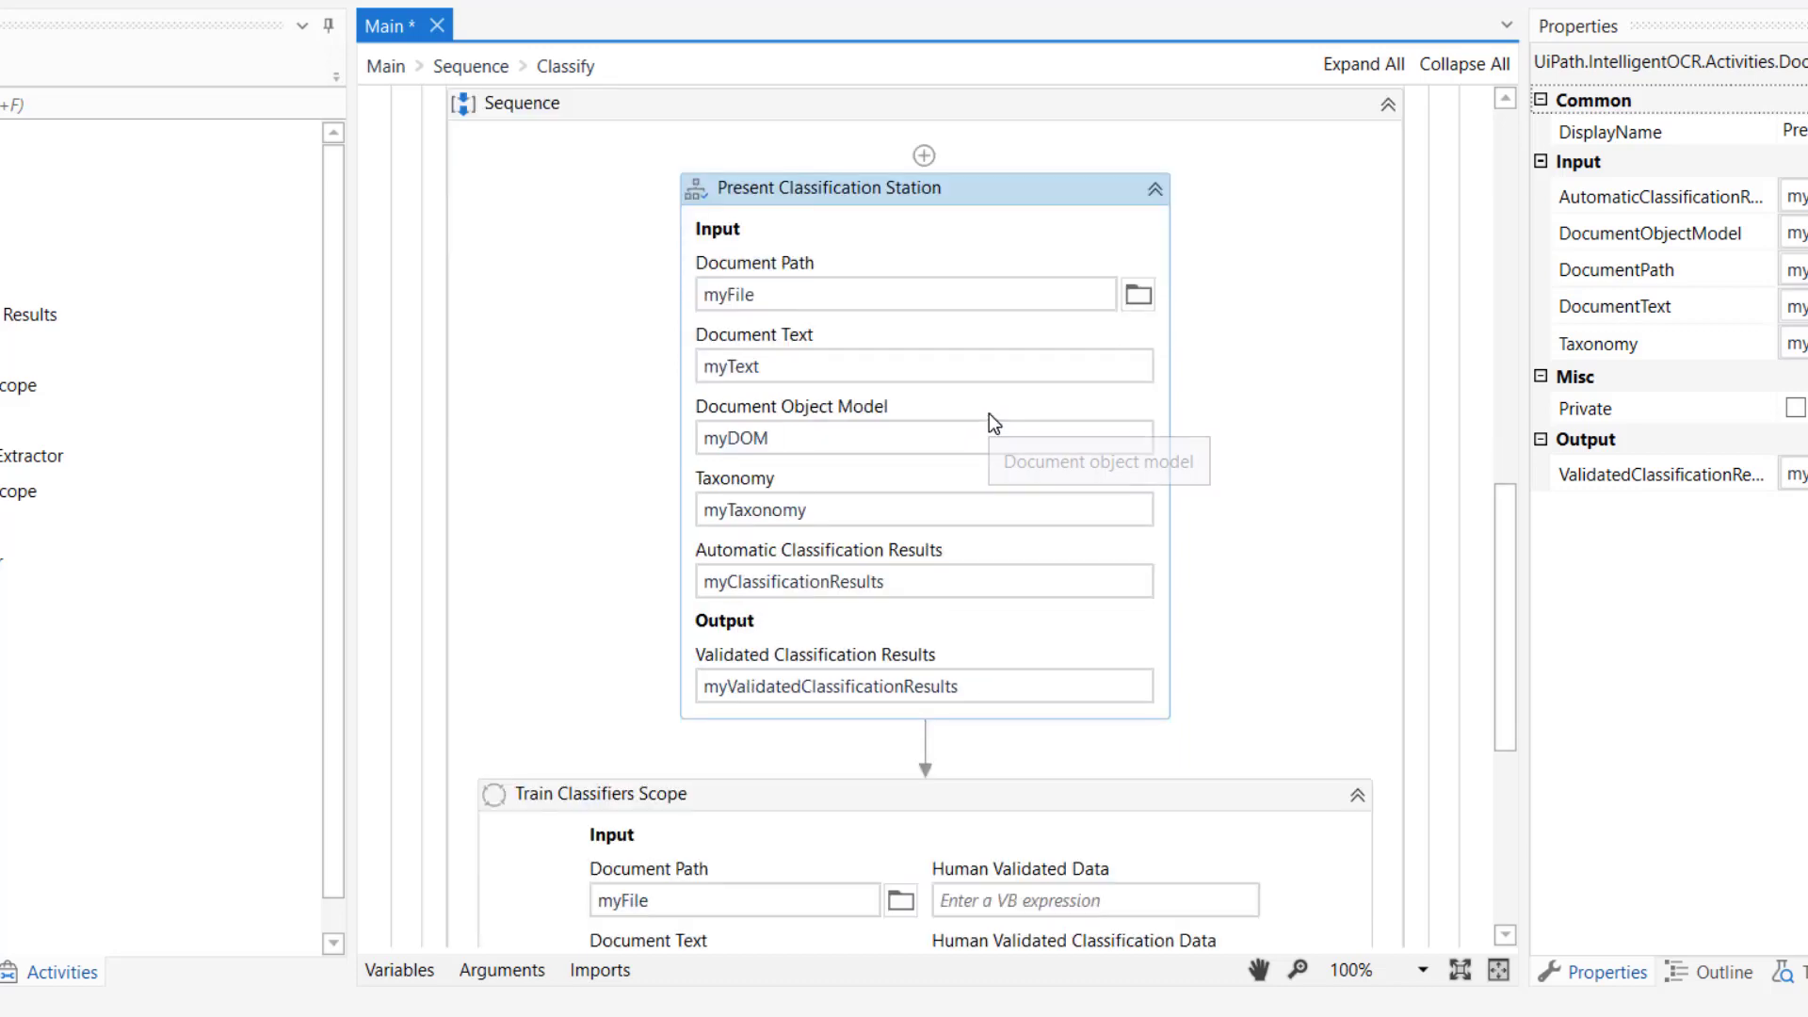
{"action": "left_click", "coordinate": [962, 398]}
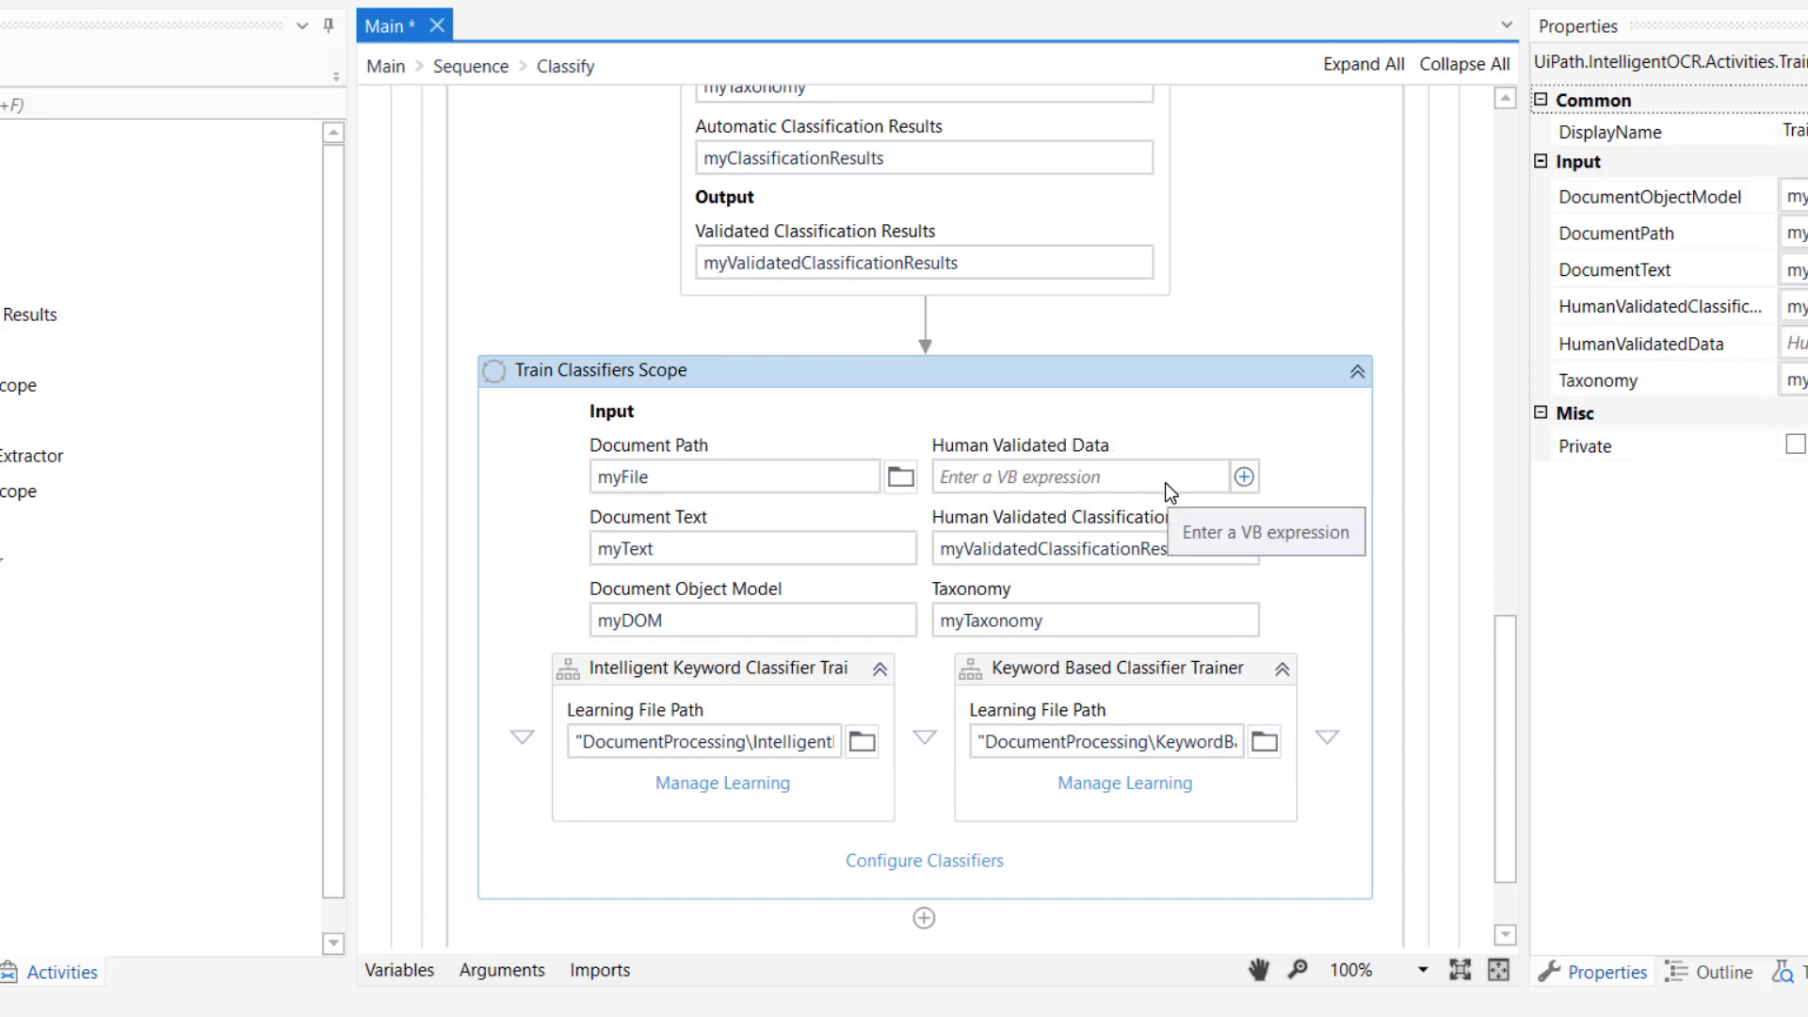
{"action": "left_click", "coordinate": [1135, 689]}
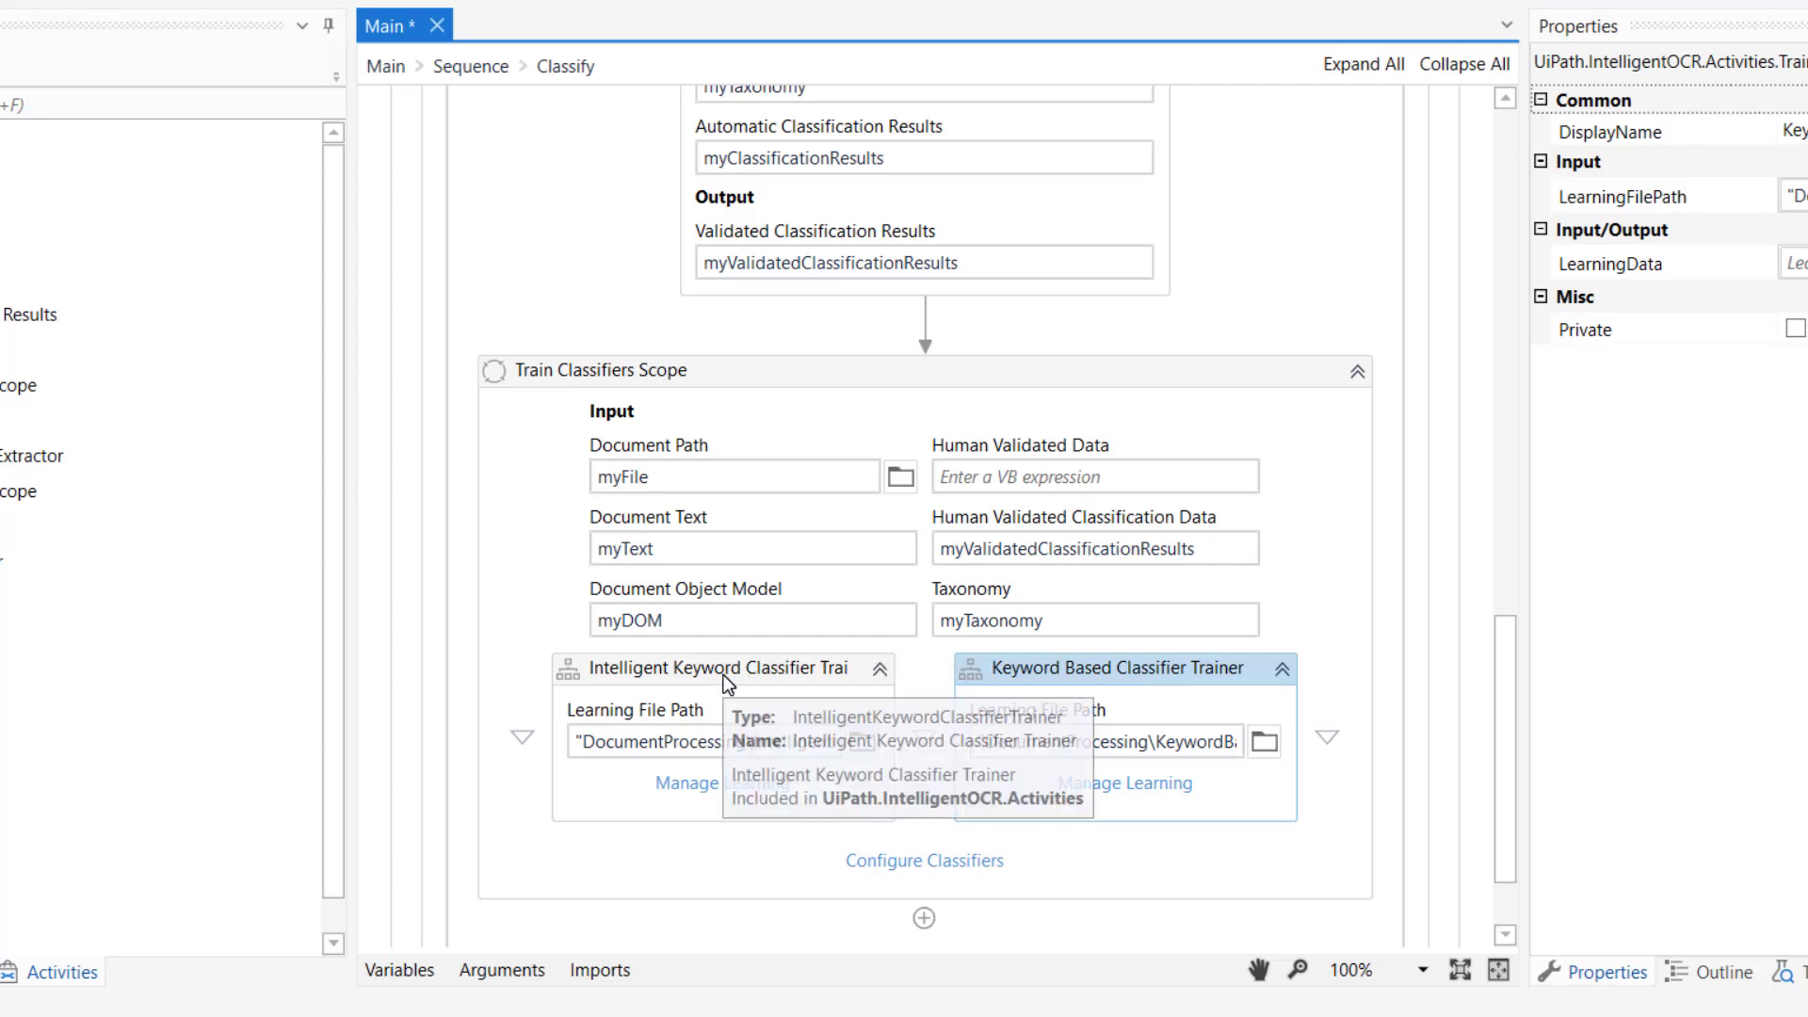
{"action": "left_click", "coordinate": [802, 669]}
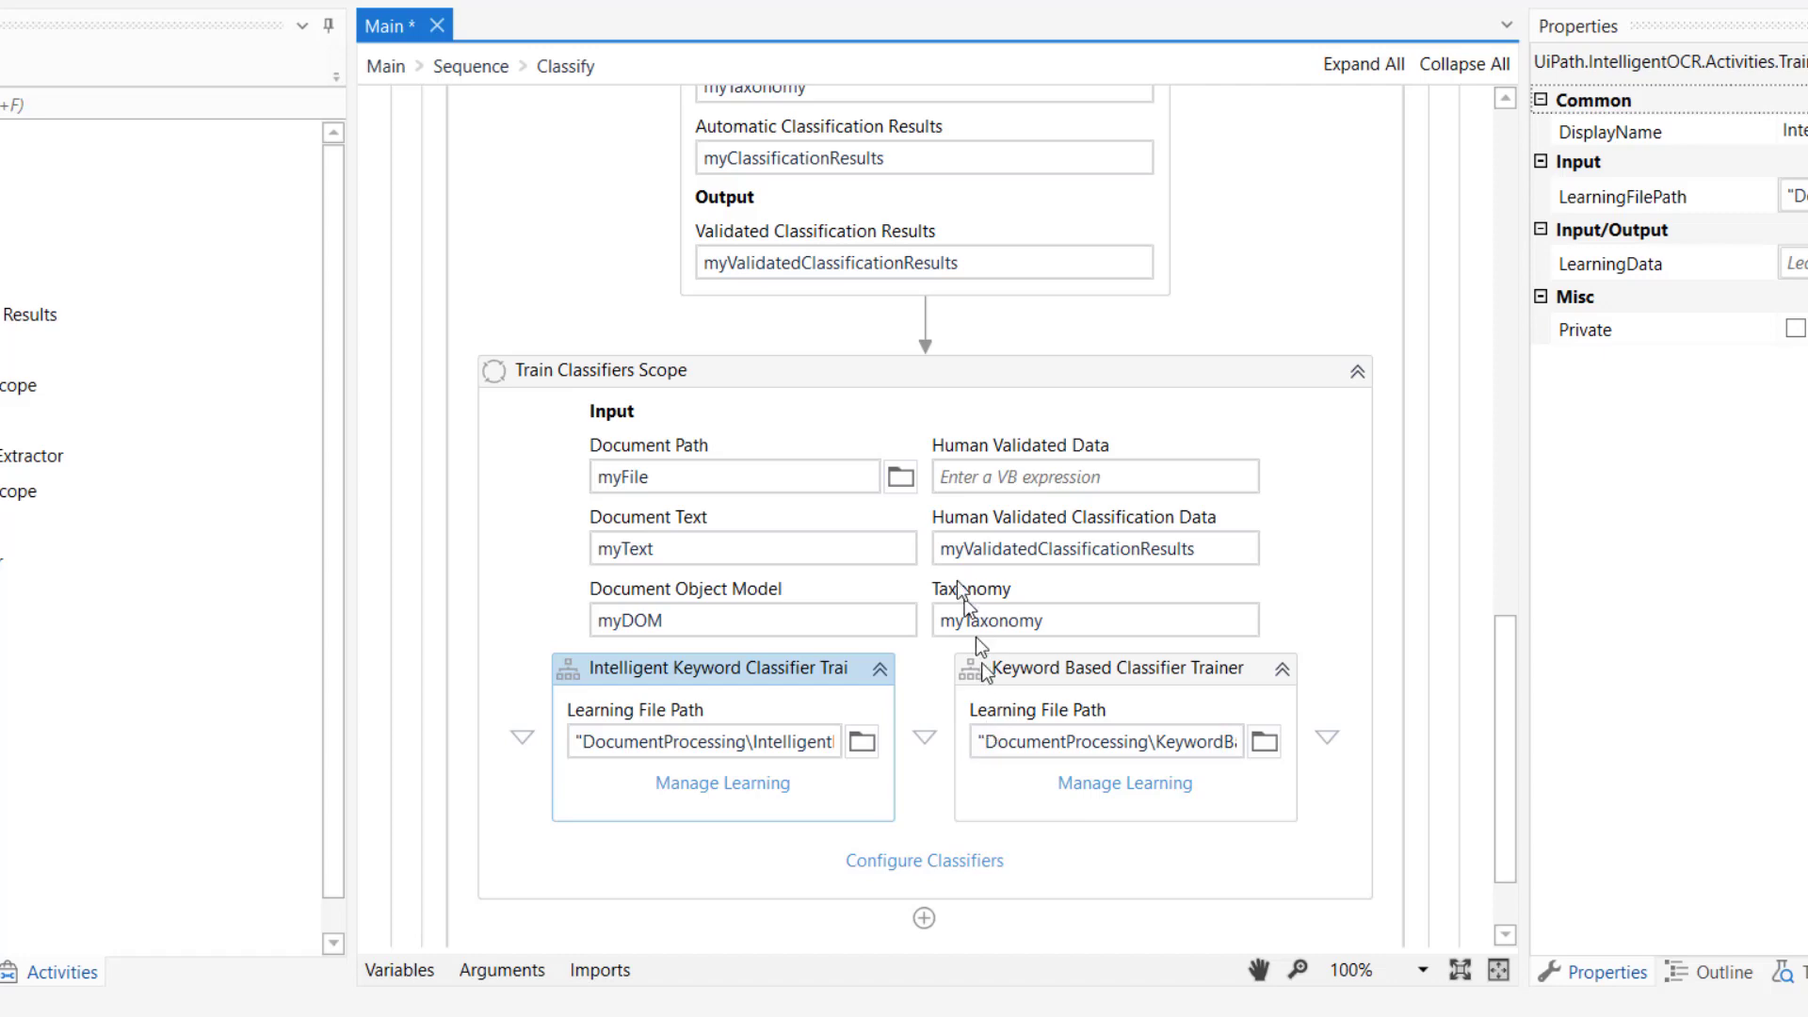
{"action": "scroll", "coordinate": [983, 750], "scroll_direction": "up", "scroll_amount": 10}
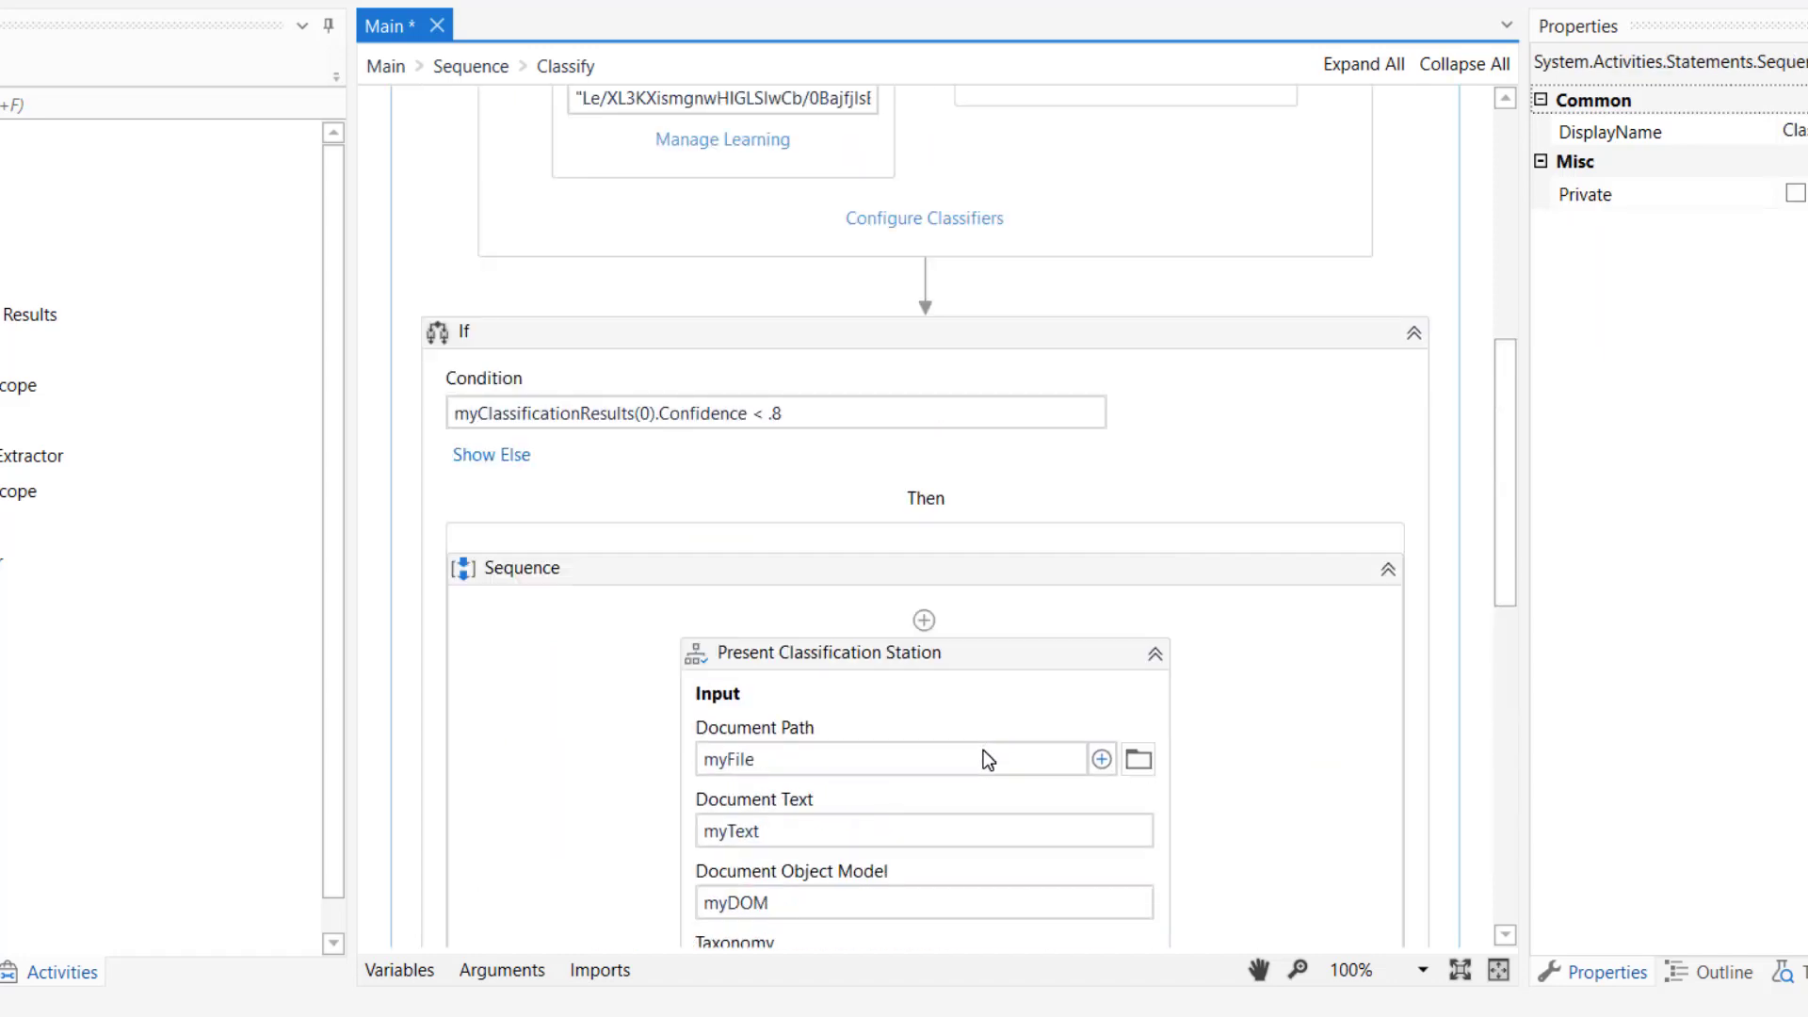
{"action": "left_click", "coordinate": [468, 68]}
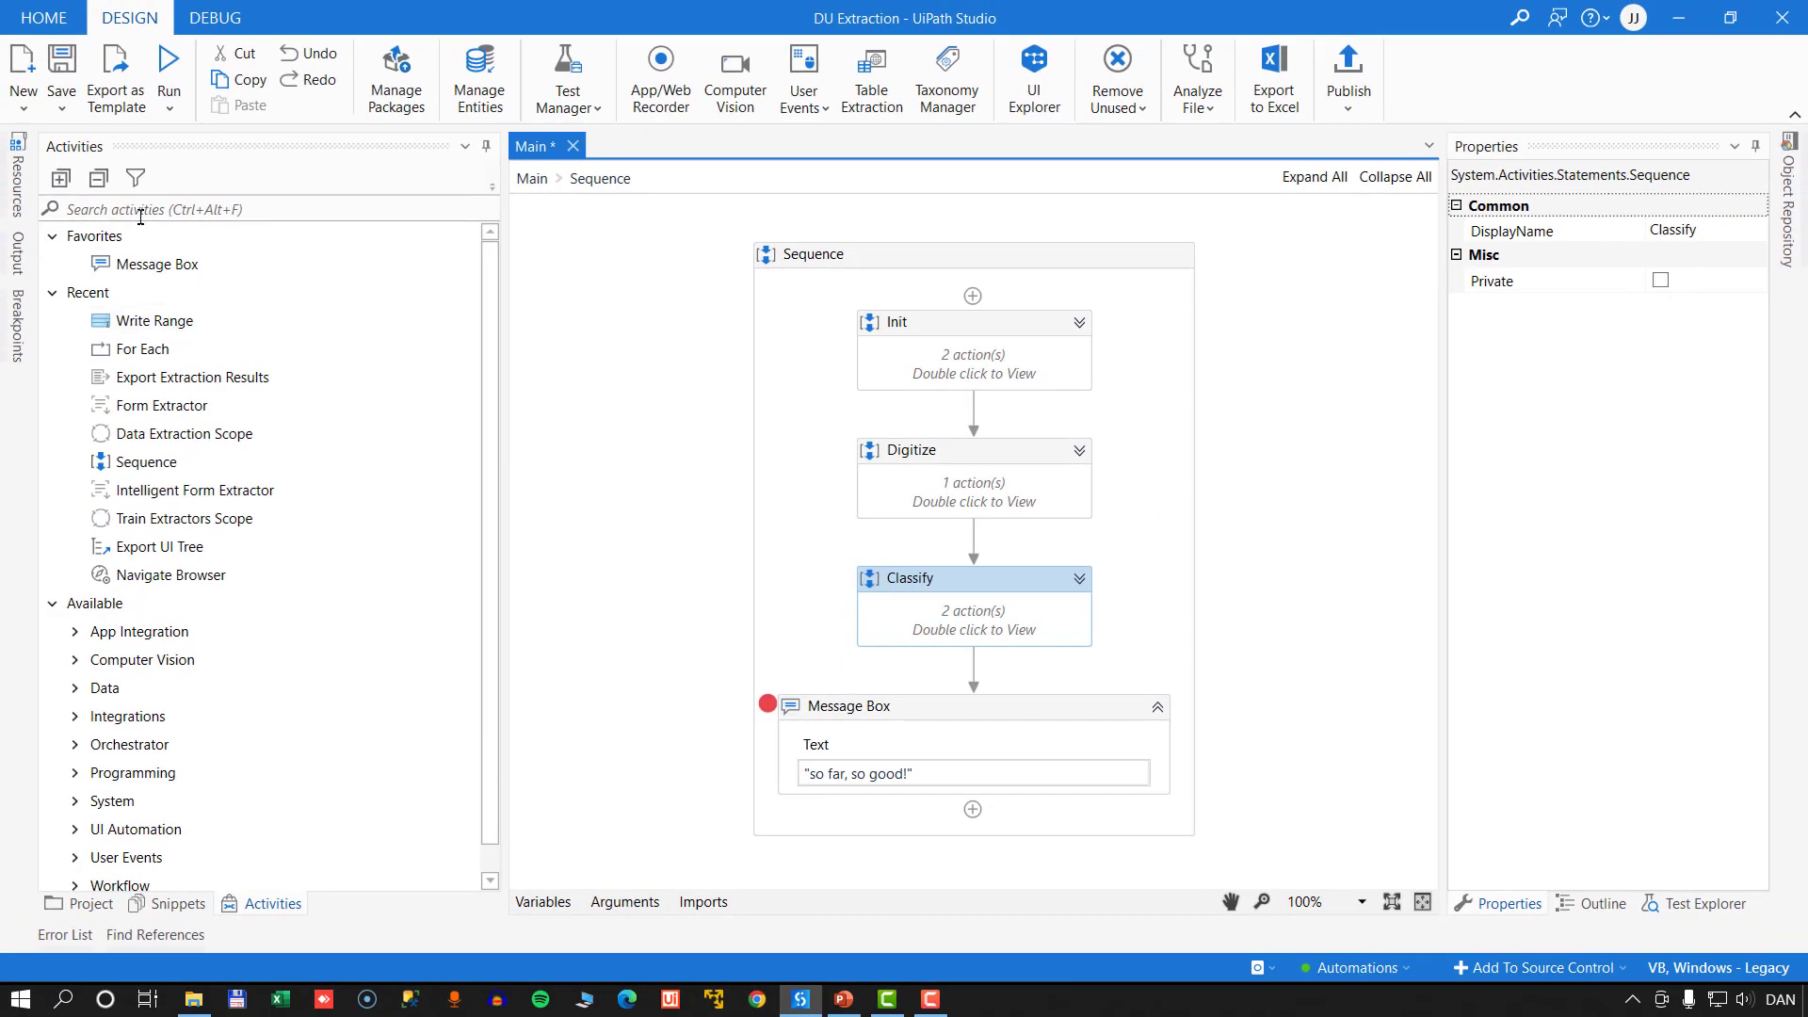
- Add a Sequence activity between the Classify sequence and the Message Box and name it Extract
{"action": "left_click", "coordinate": [141, 211]}
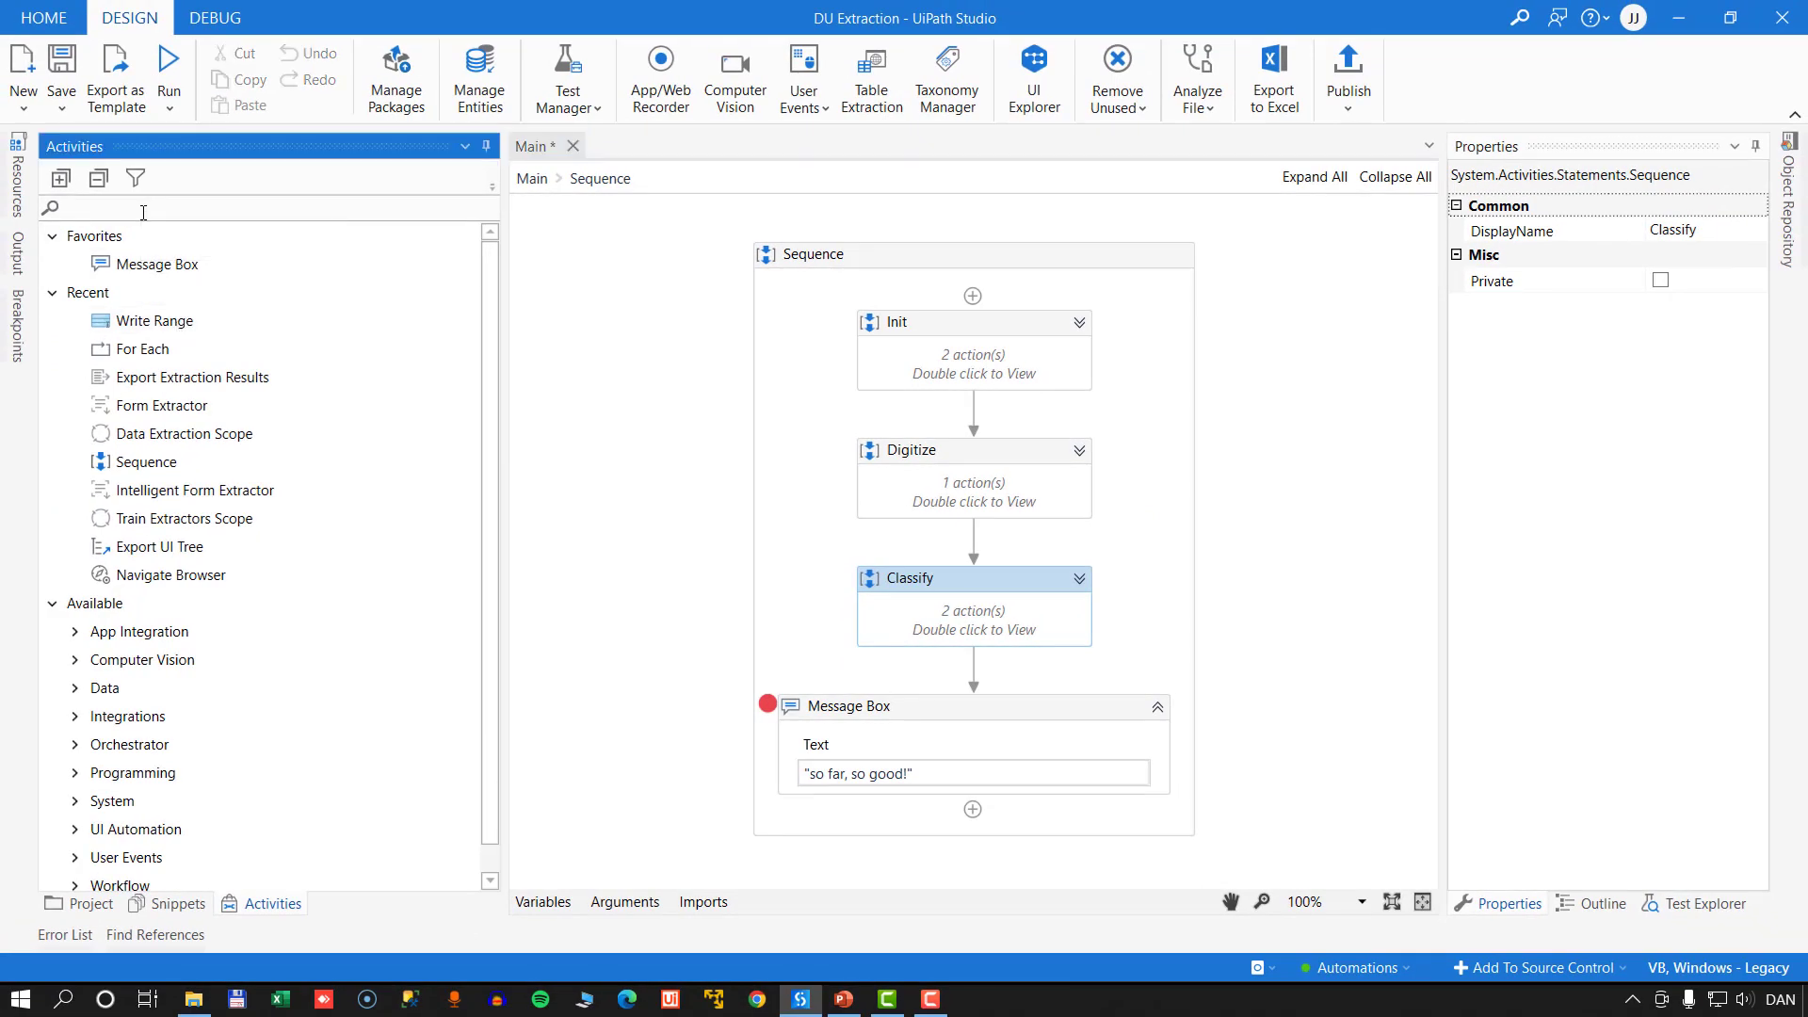
{"action": "type", "text": "seq"}
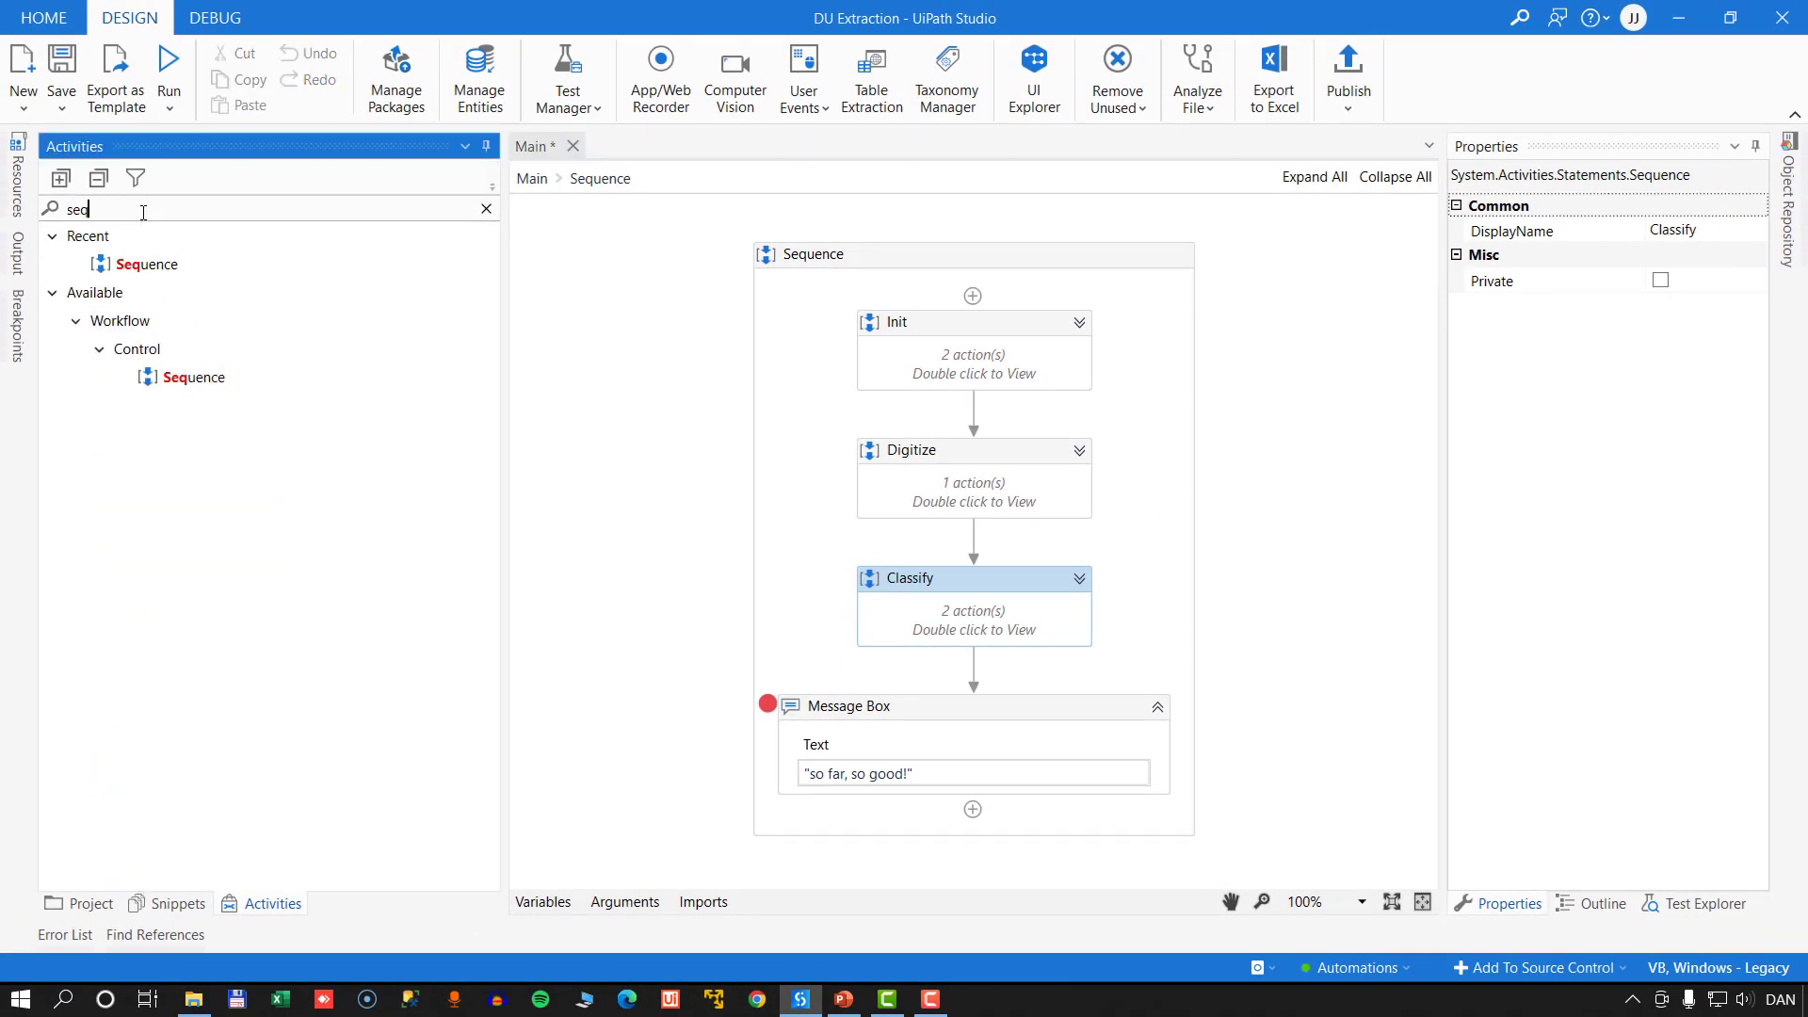
{"action": "left_click_drag", "start_coordinate": [184, 377], "coordinate": [975, 670]}
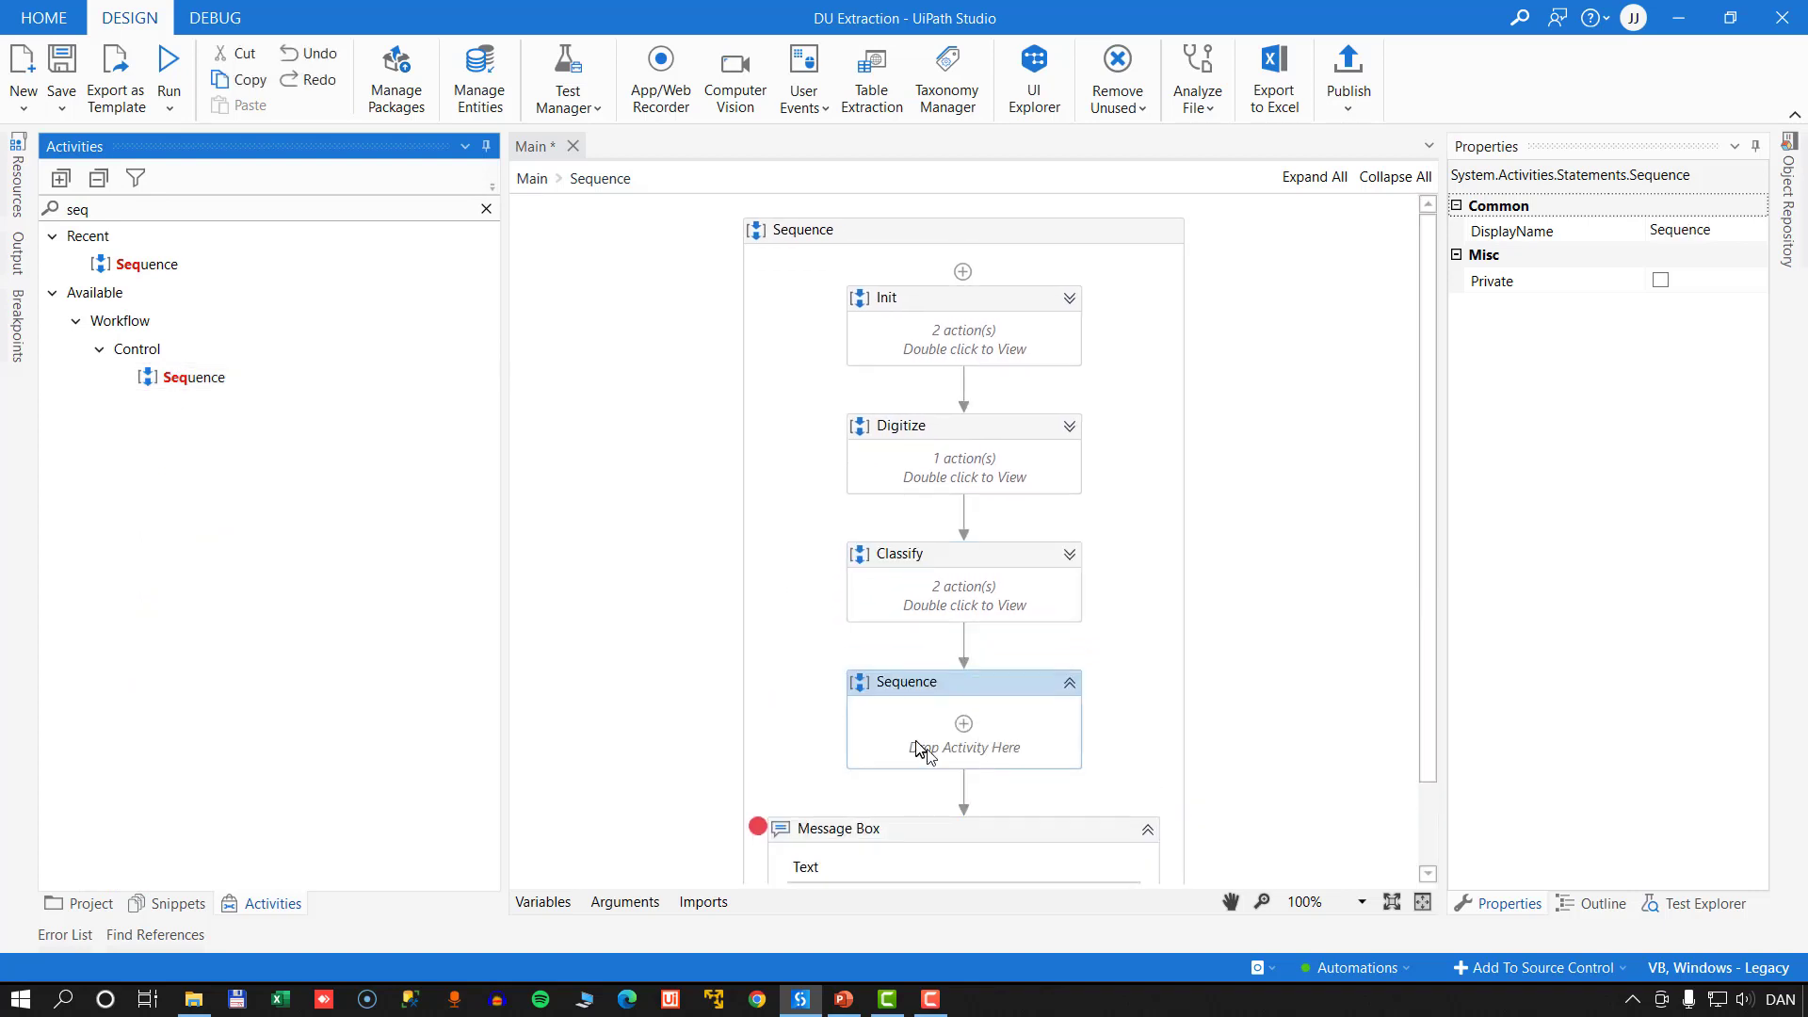
{"action": "double_click", "coordinate": [916, 680]}
{"action": "type", "text": "Ext"}
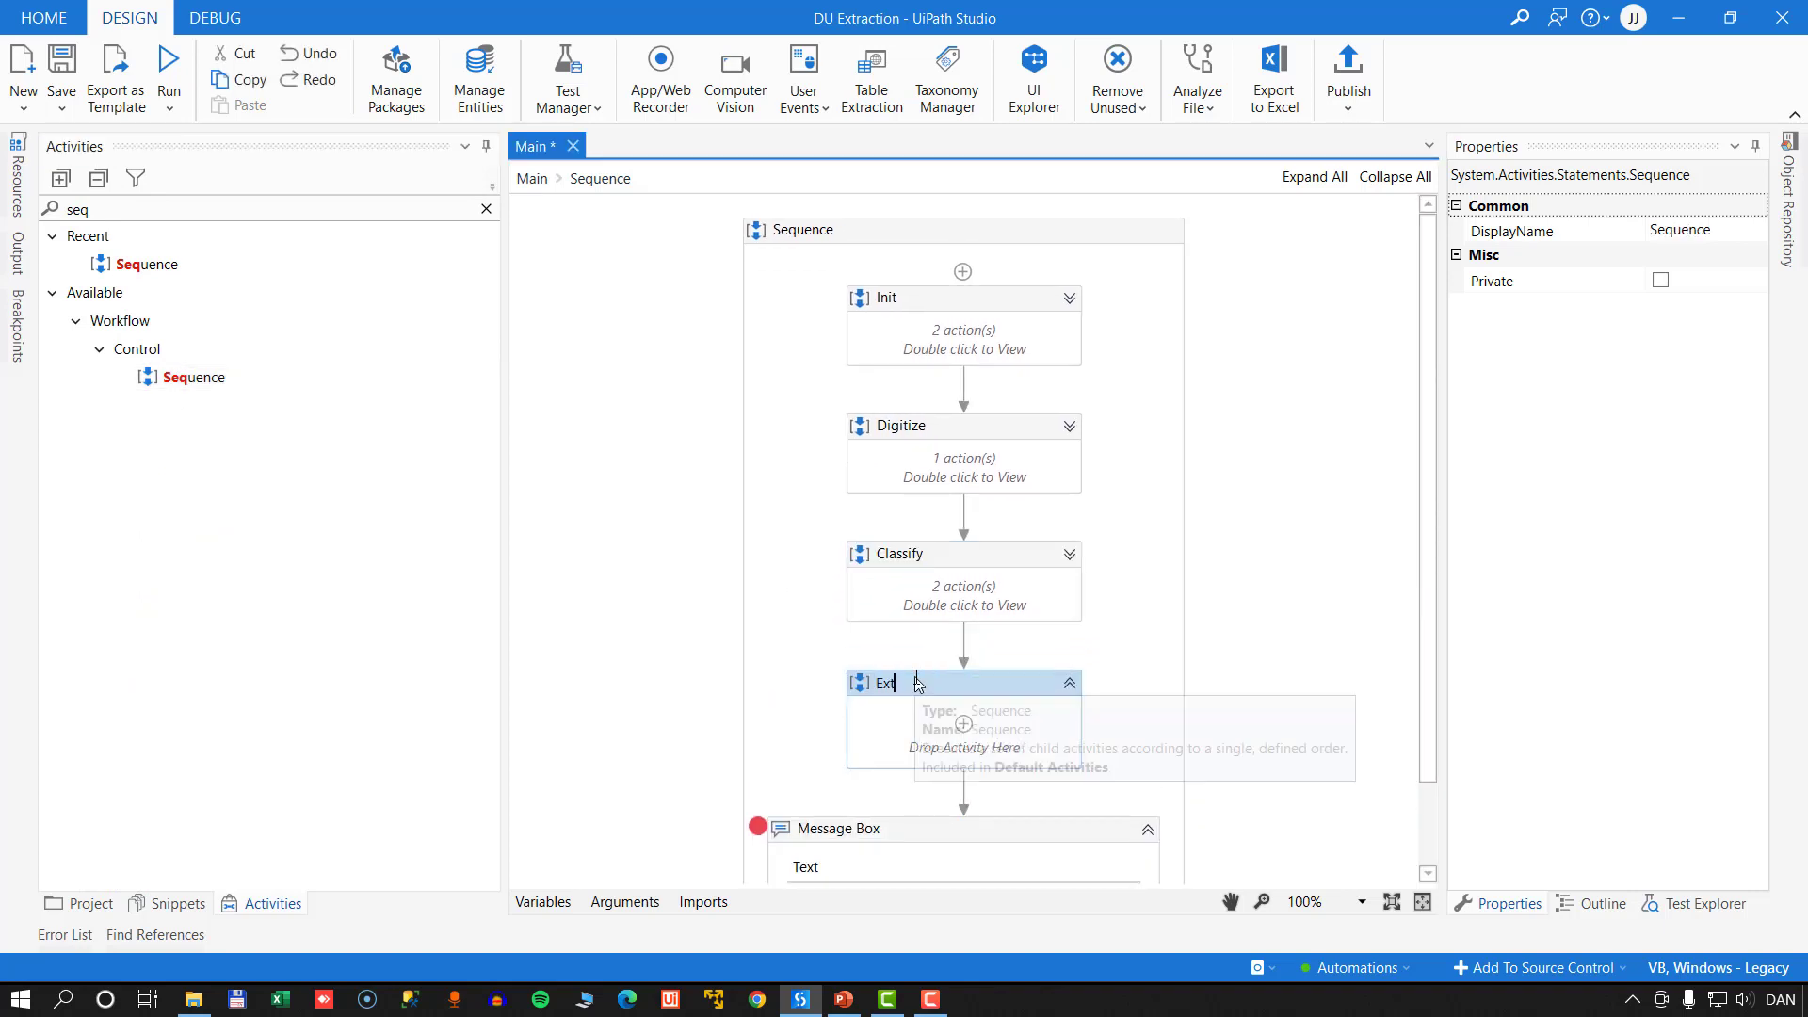
{"action": "type", "text": "ract"}
{"action": "key", "text": "Return"}
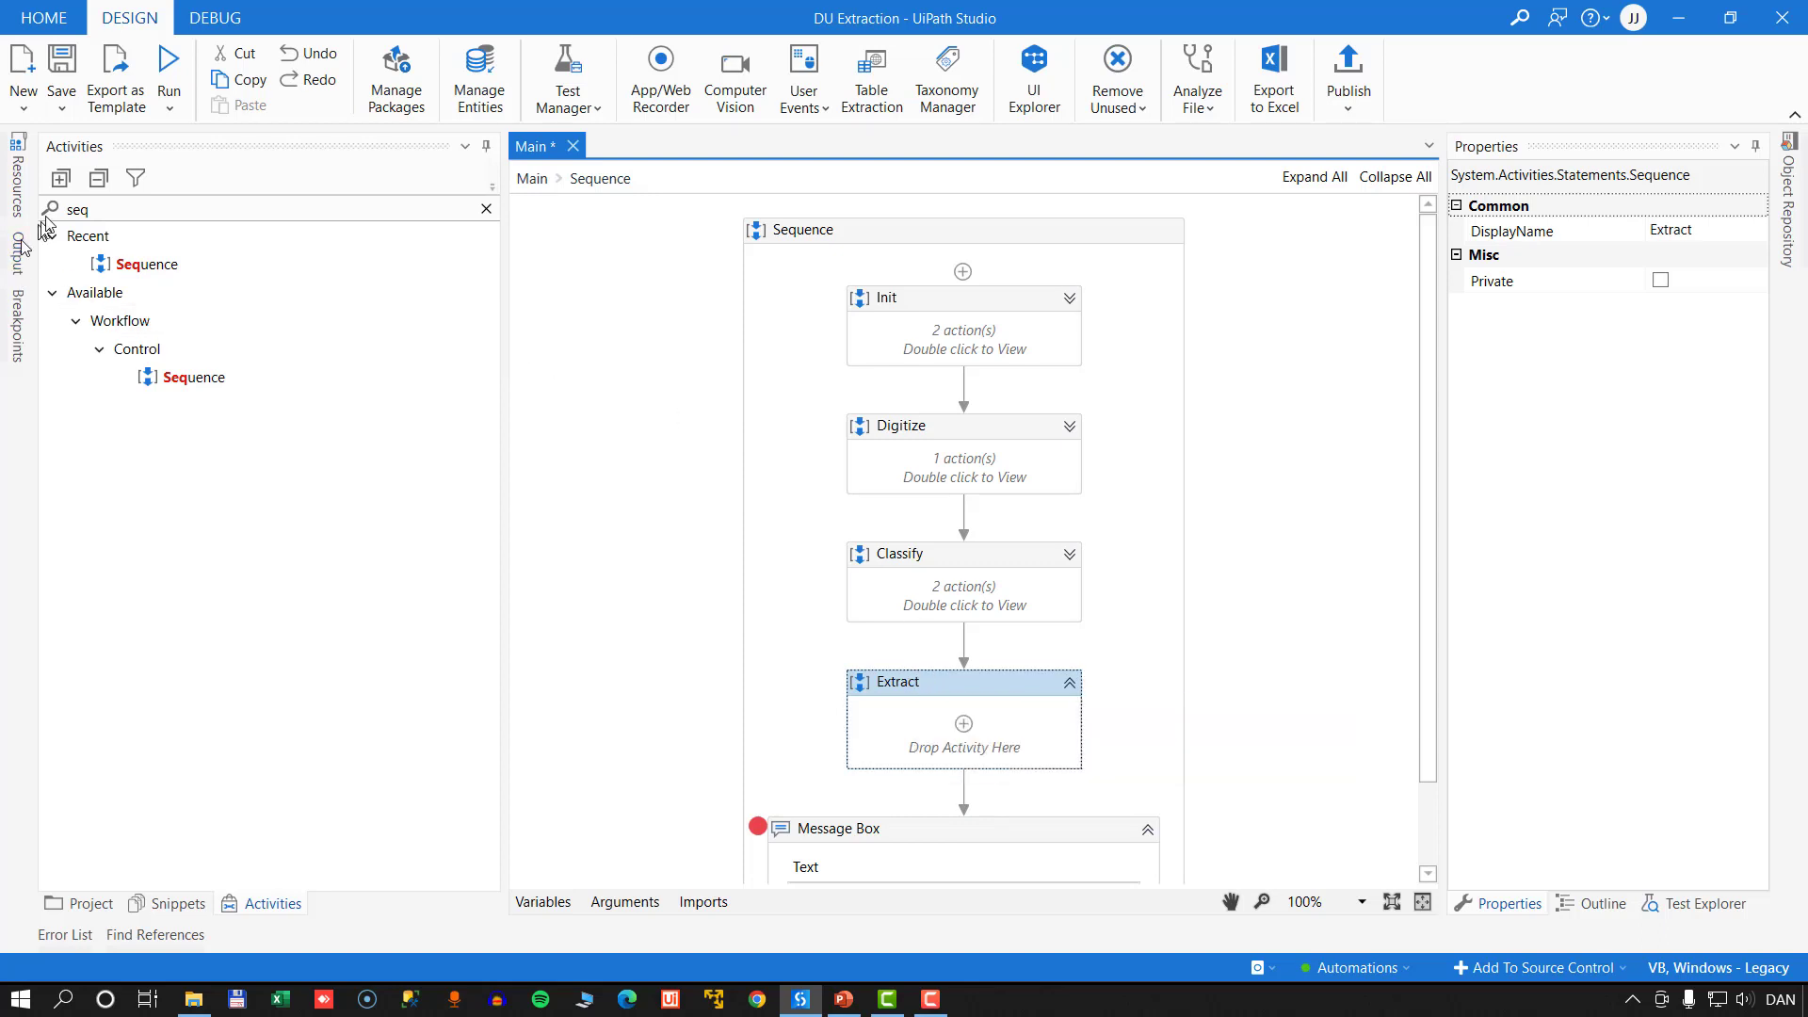
- Search the activities for "extract" and add a Data Extraction Scope inside the Extract sequence
{"action": "double_click", "coordinate": [121, 212]}
{"action": "type", "text": "e"}
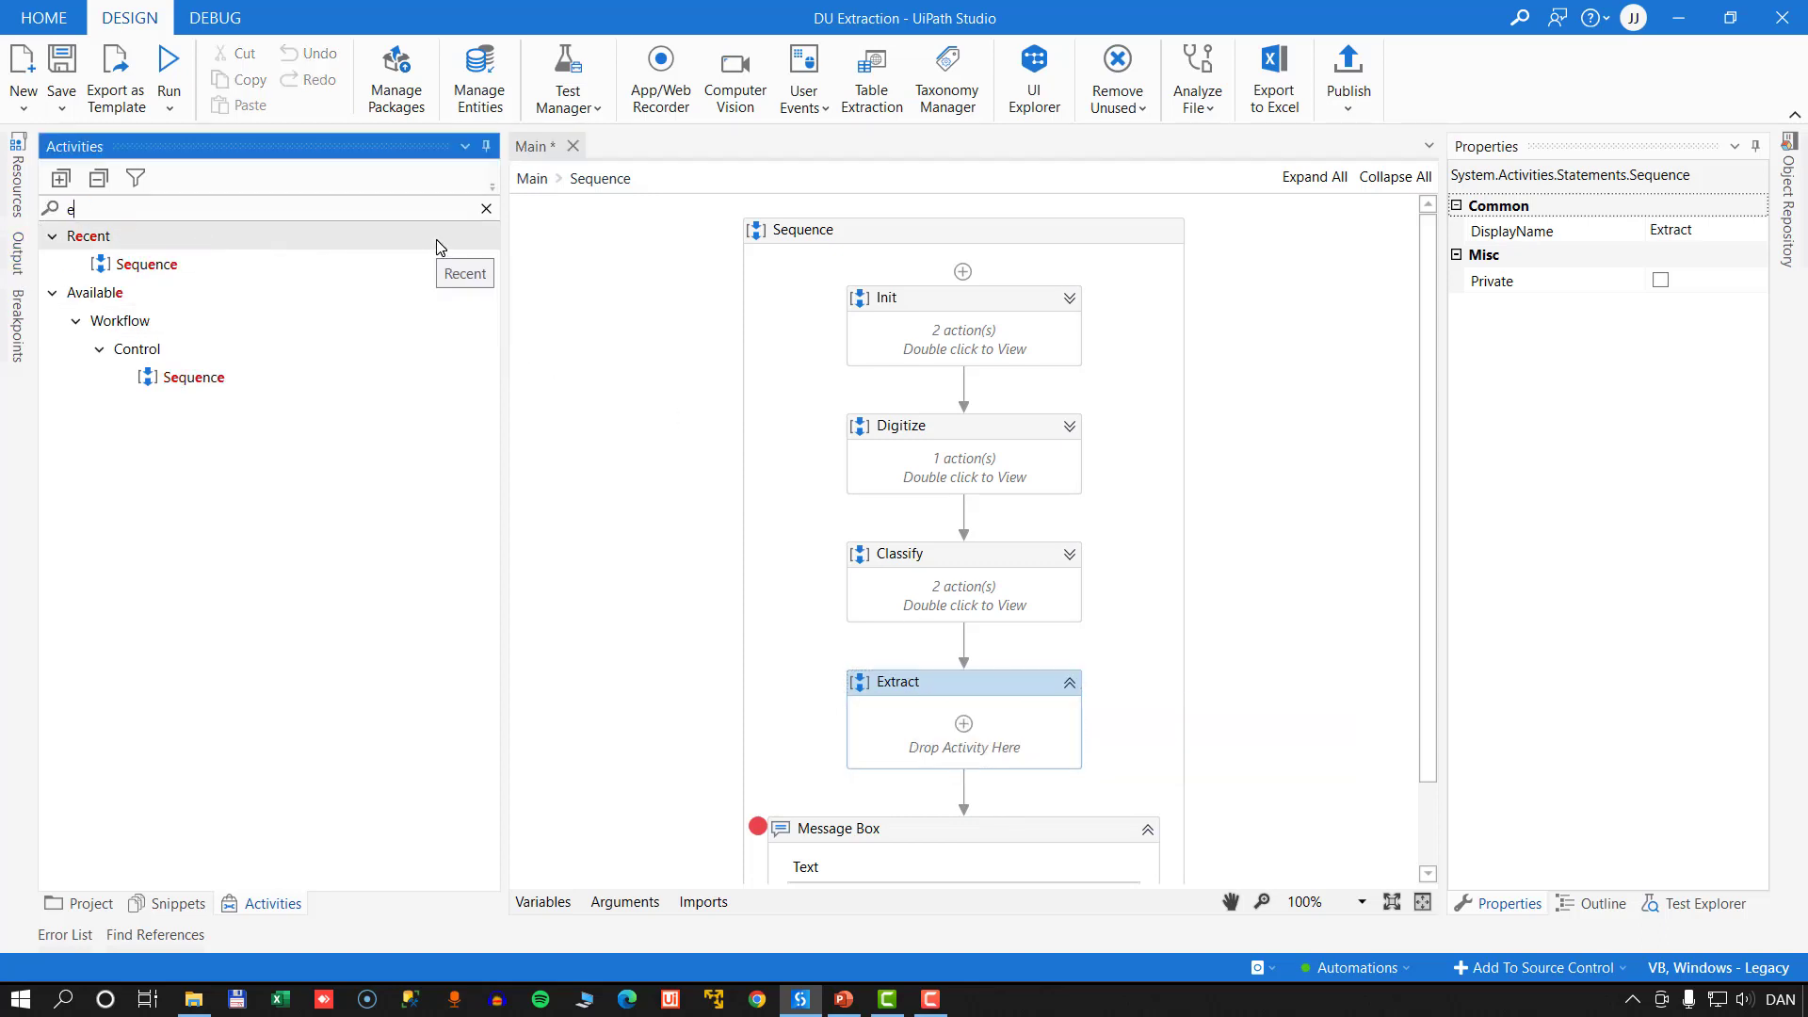
{"action": "type", "text": "xtract"}
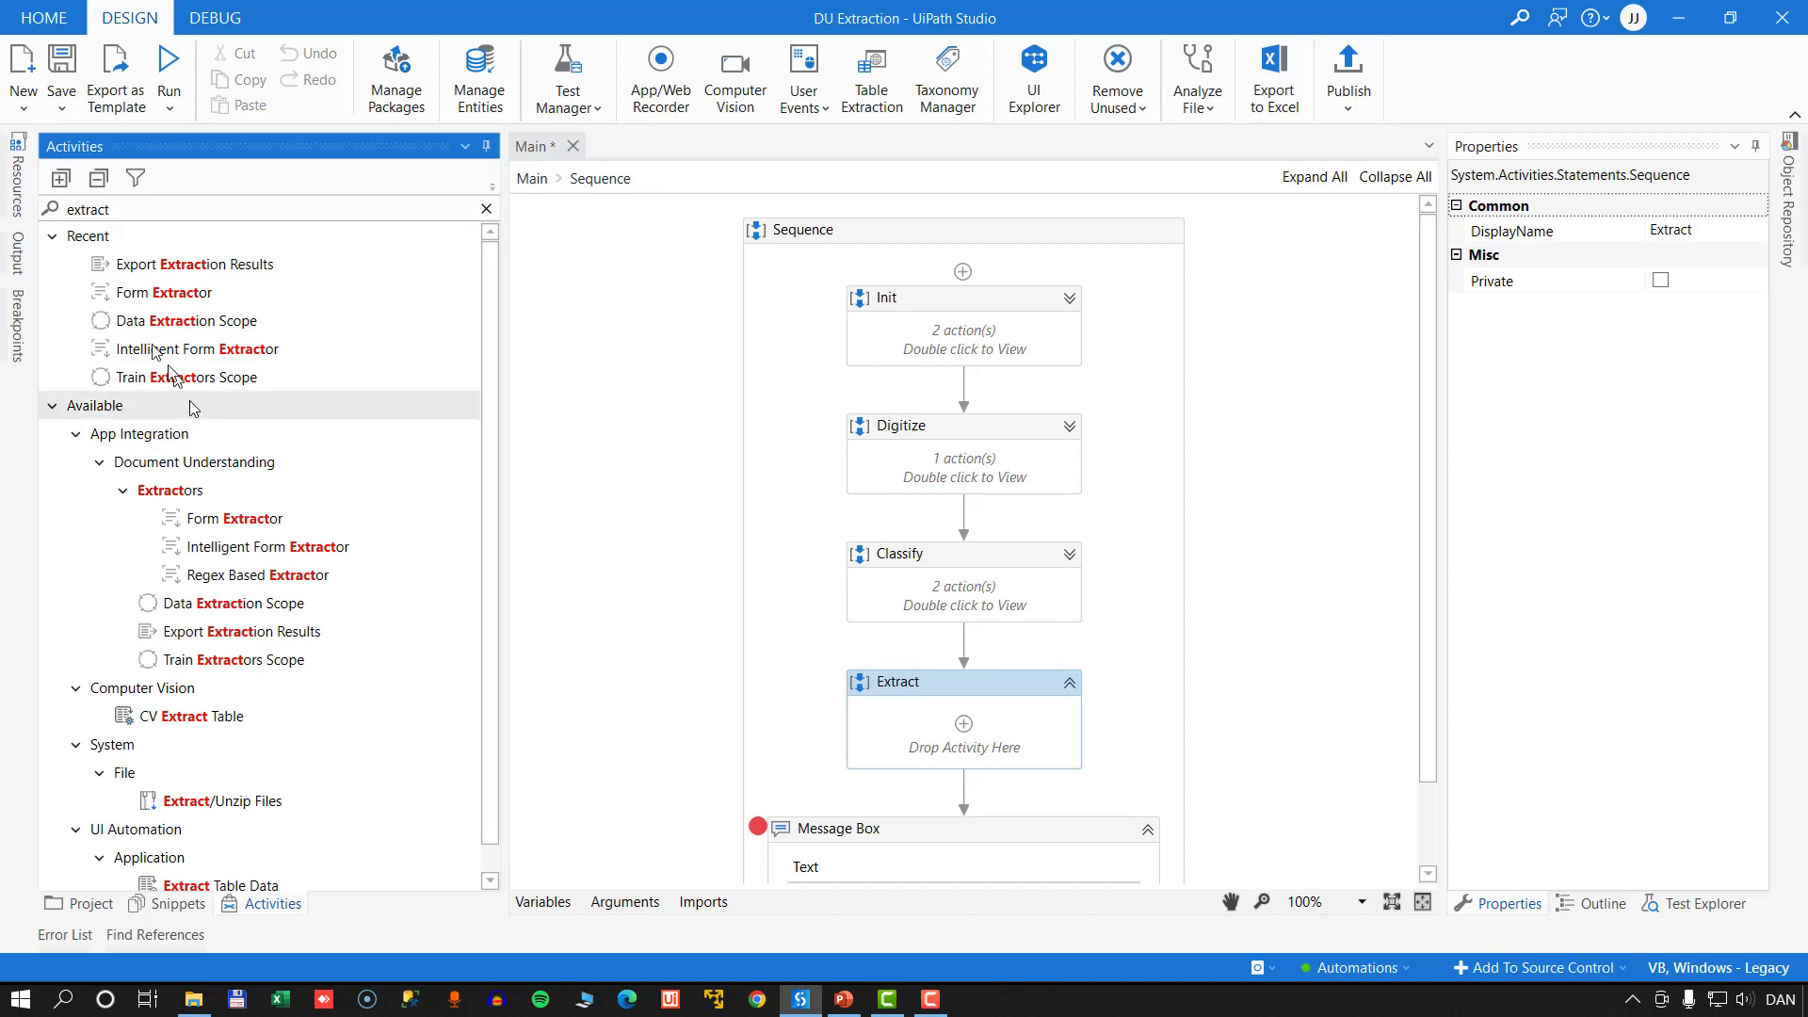
{"action": "left_click", "coordinate": [49, 239]}
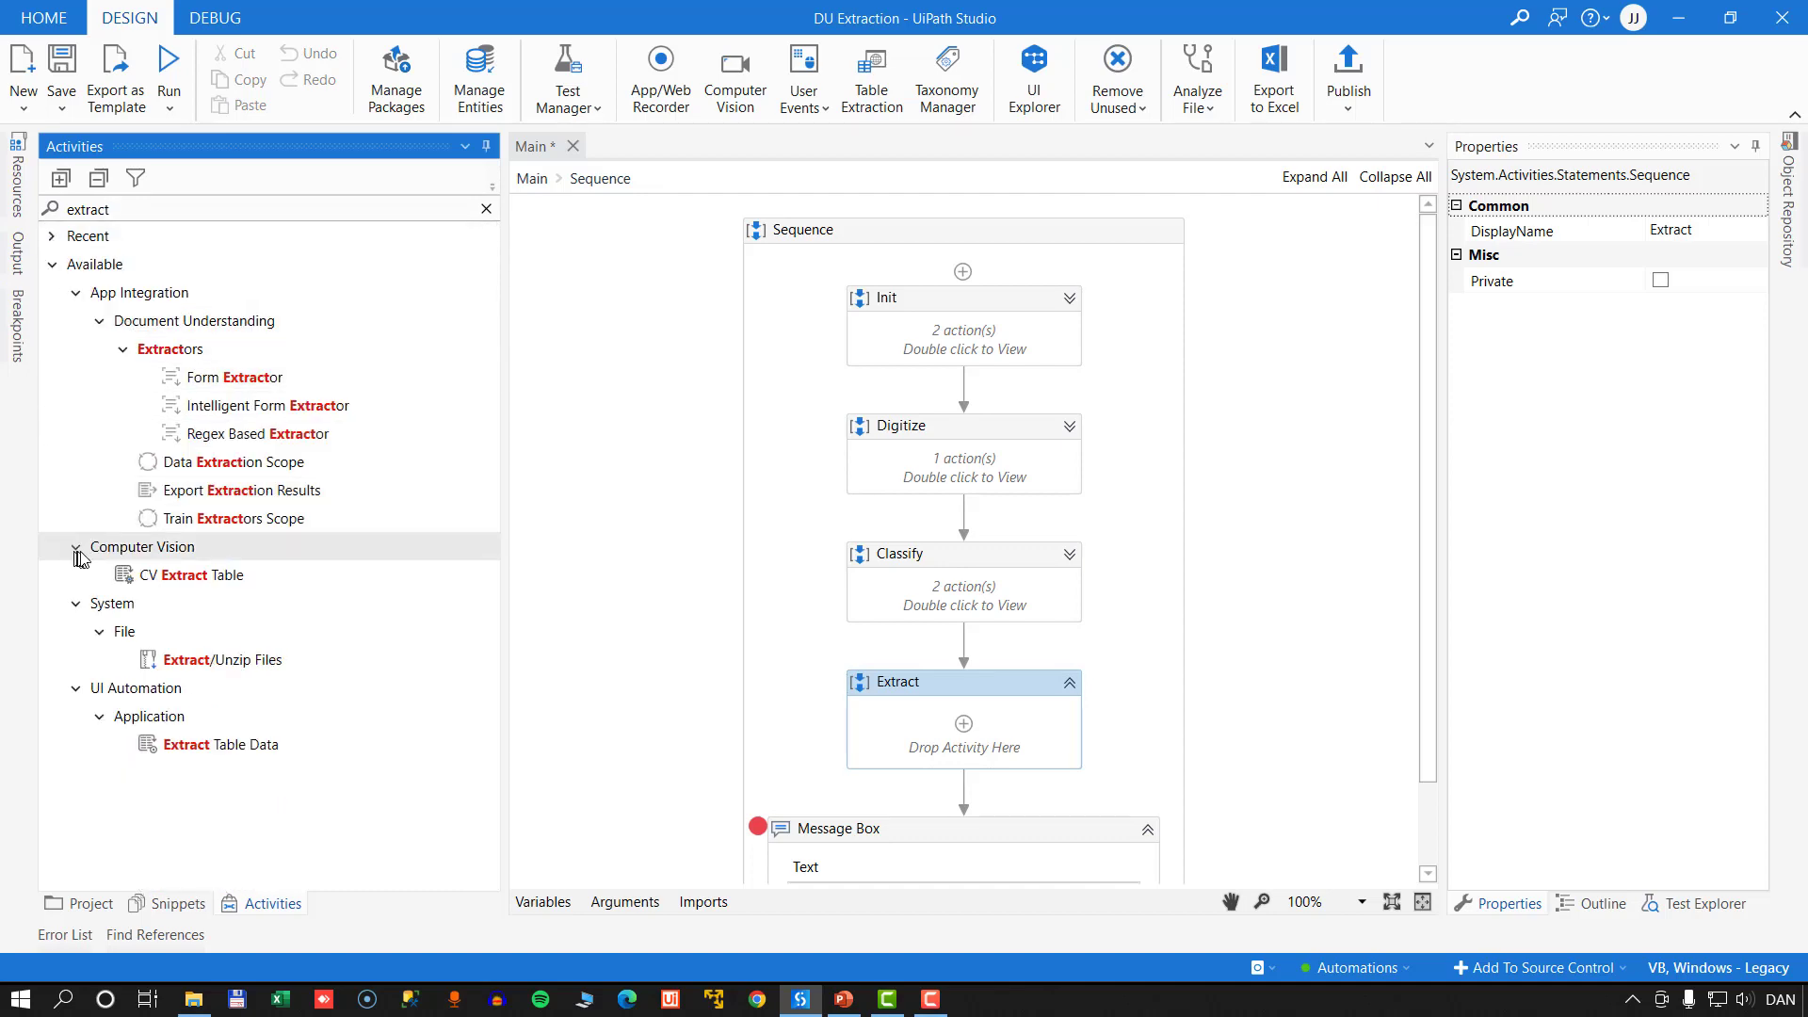
{"action": "left_click", "coordinate": [76, 547]}
{"action": "left_click", "coordinate": [79, 595]}
{"action": "left_click", "coordinate": [78, 624]}
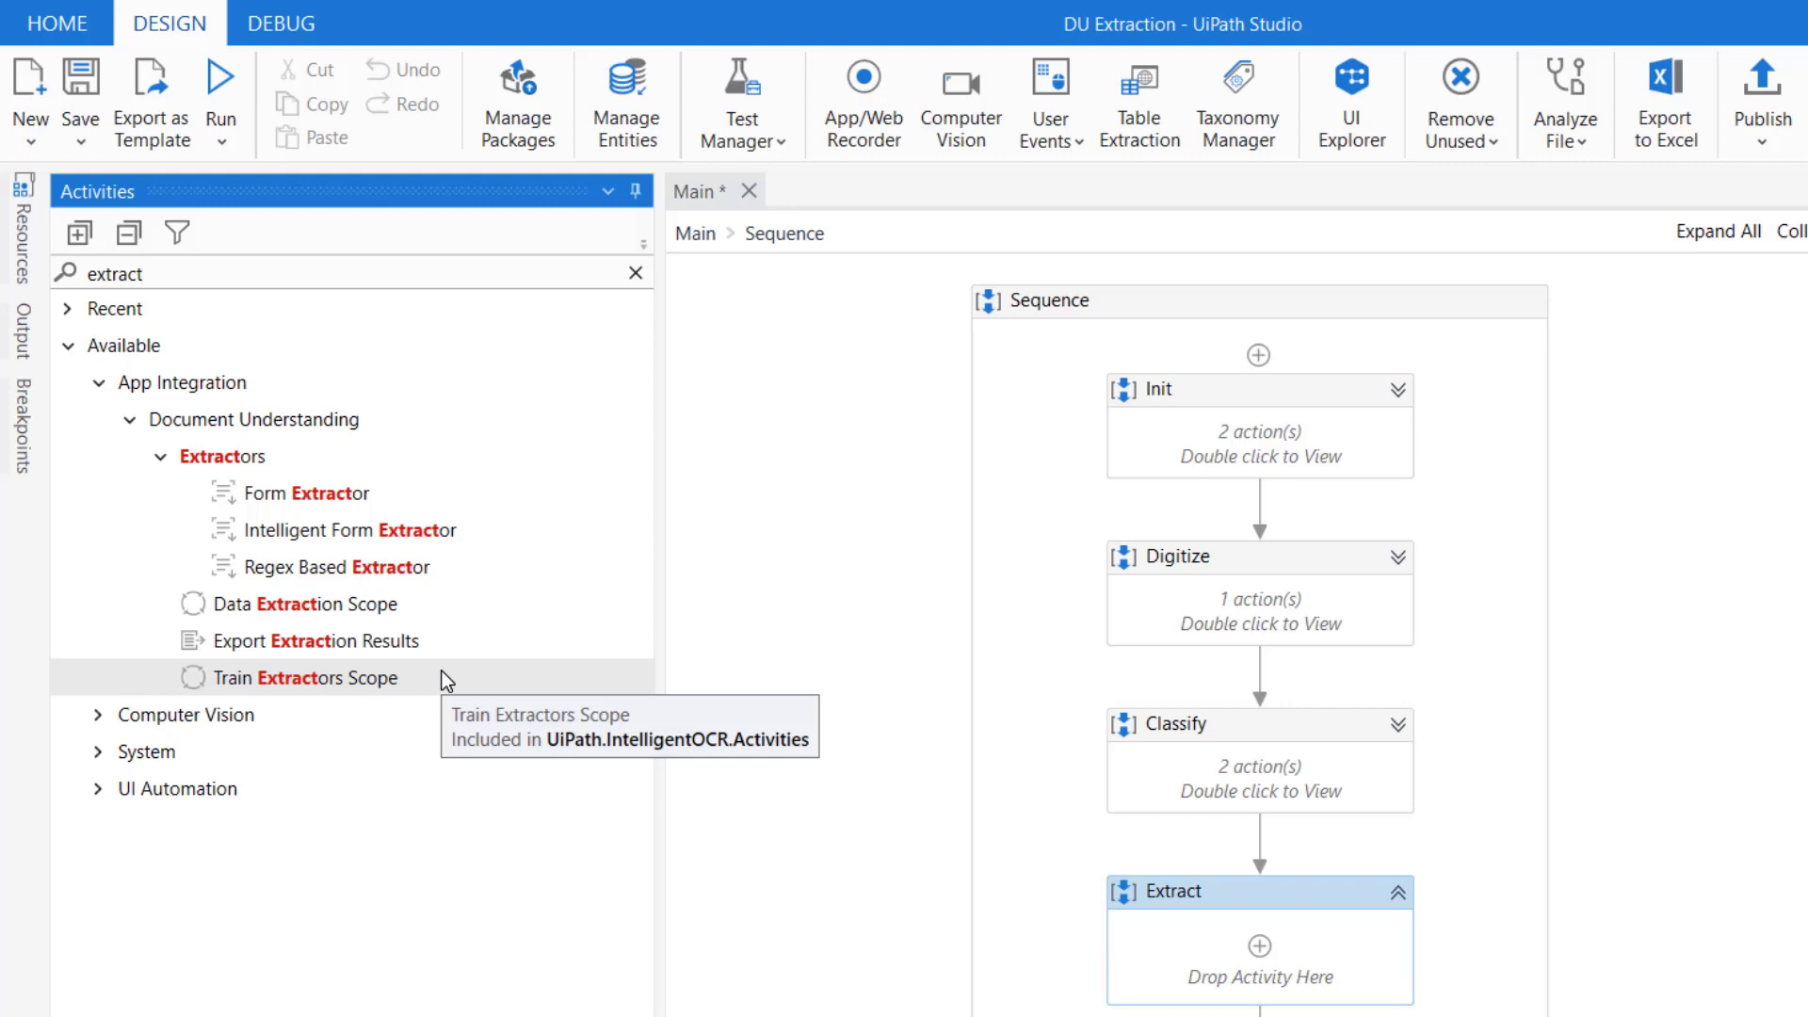
{"action": "double_click", "coordinate": [1234, 896]}
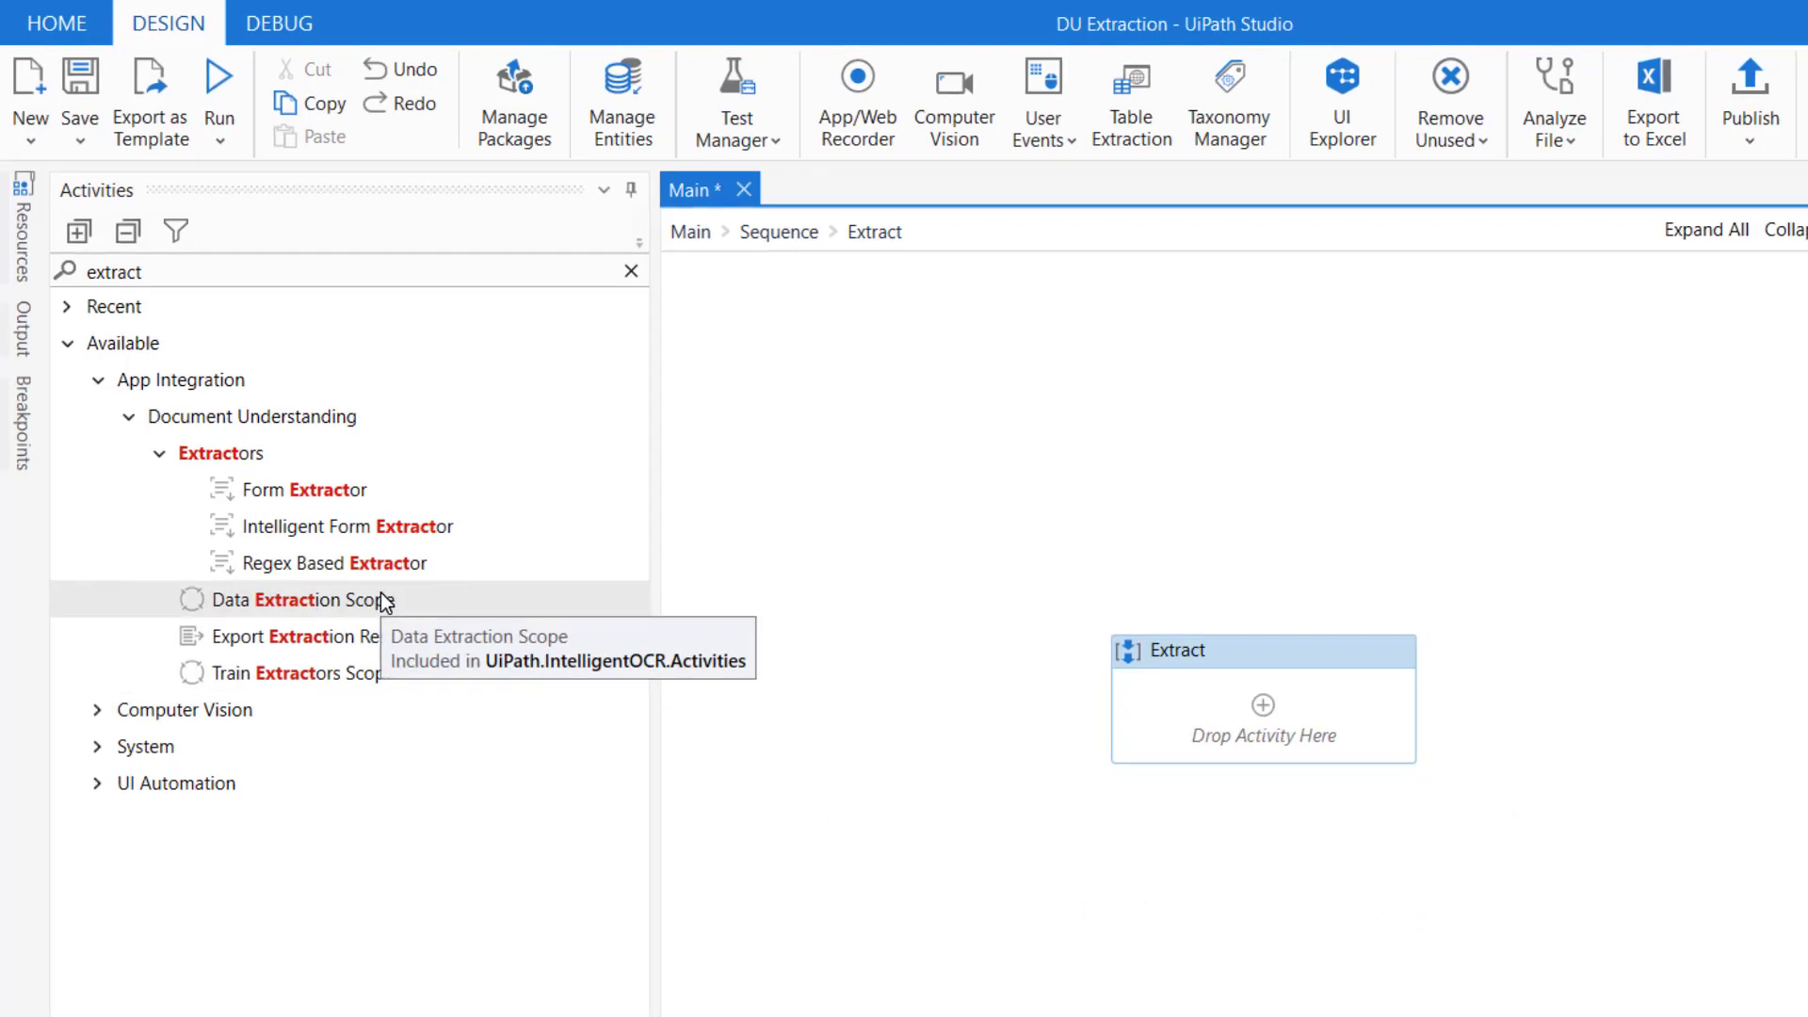
{"action": "left_click_drag", "start_coordinate": [386, 600], "coordinate": [1292, 688]}
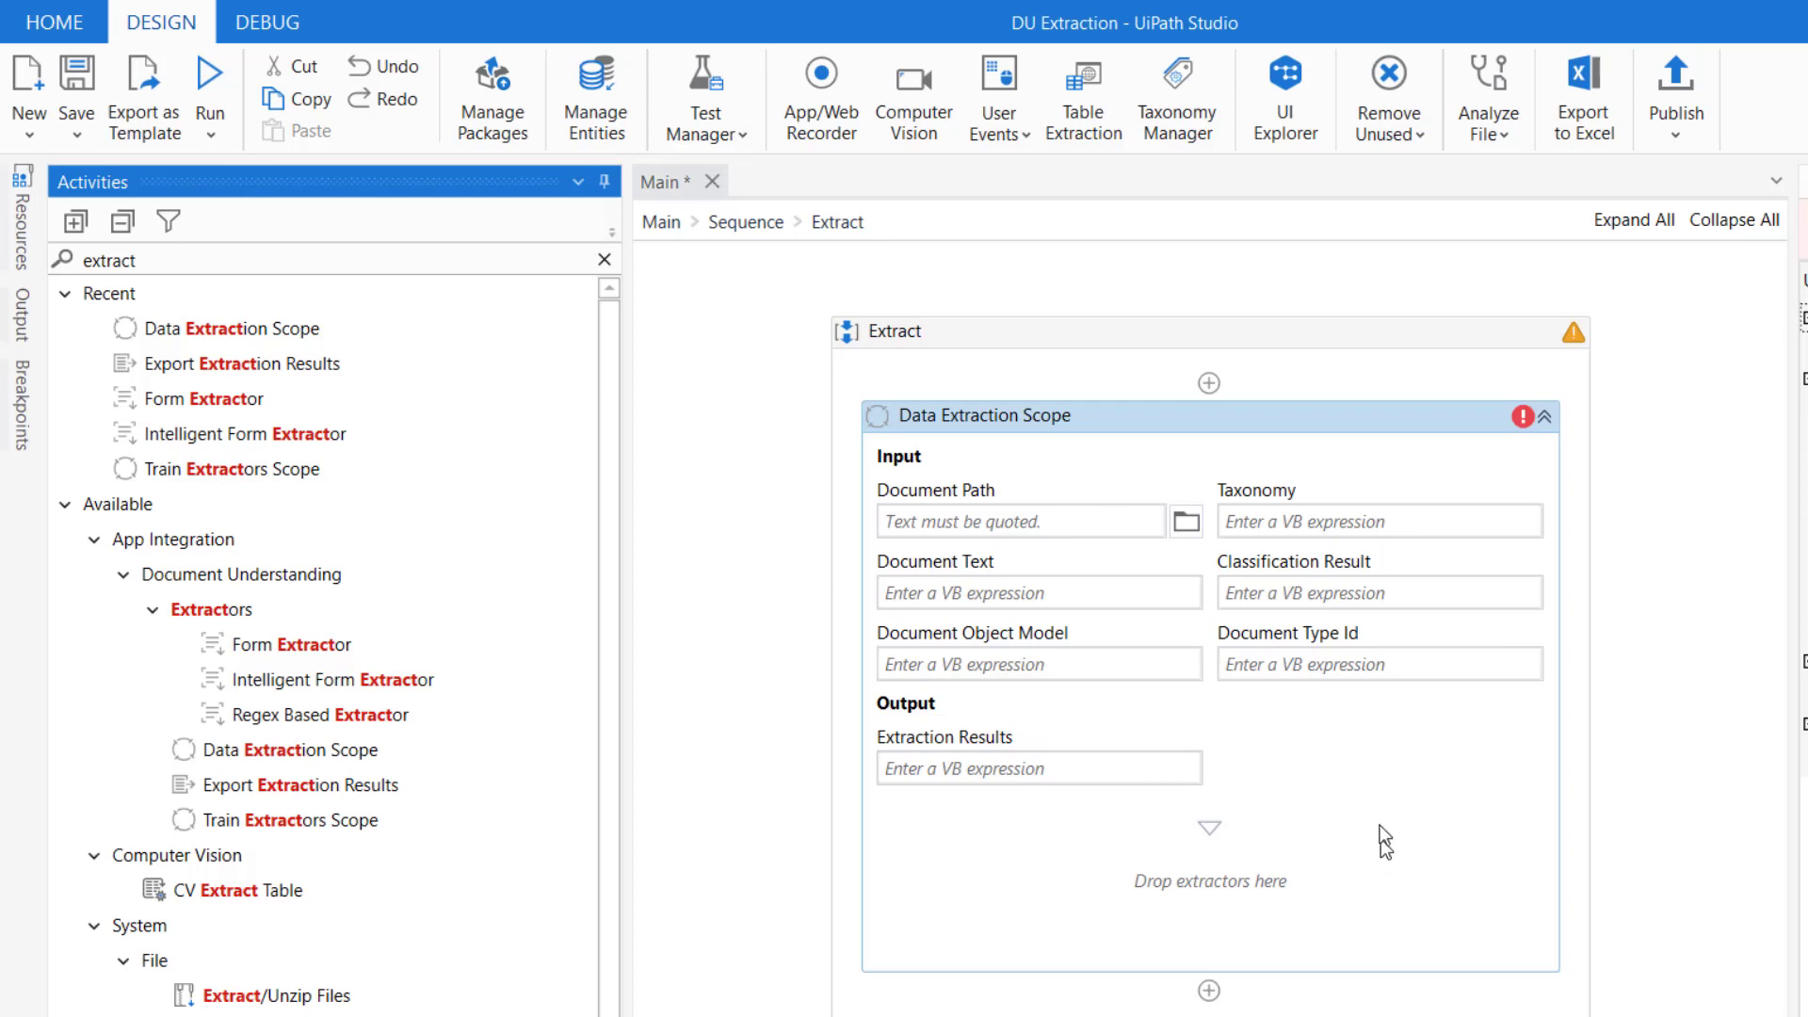
- Set the Data Extraction Scope's Document Path to myFile, Document Text to myText and Document Object Model to myDOM
{"action": "left_click", "coordinate": [1065, 515]}
{"action": "type", "text": "myFile"}
{"action": "left_click", "coordinate": [988, 594]}
{"action": "type", "text": "myText"}
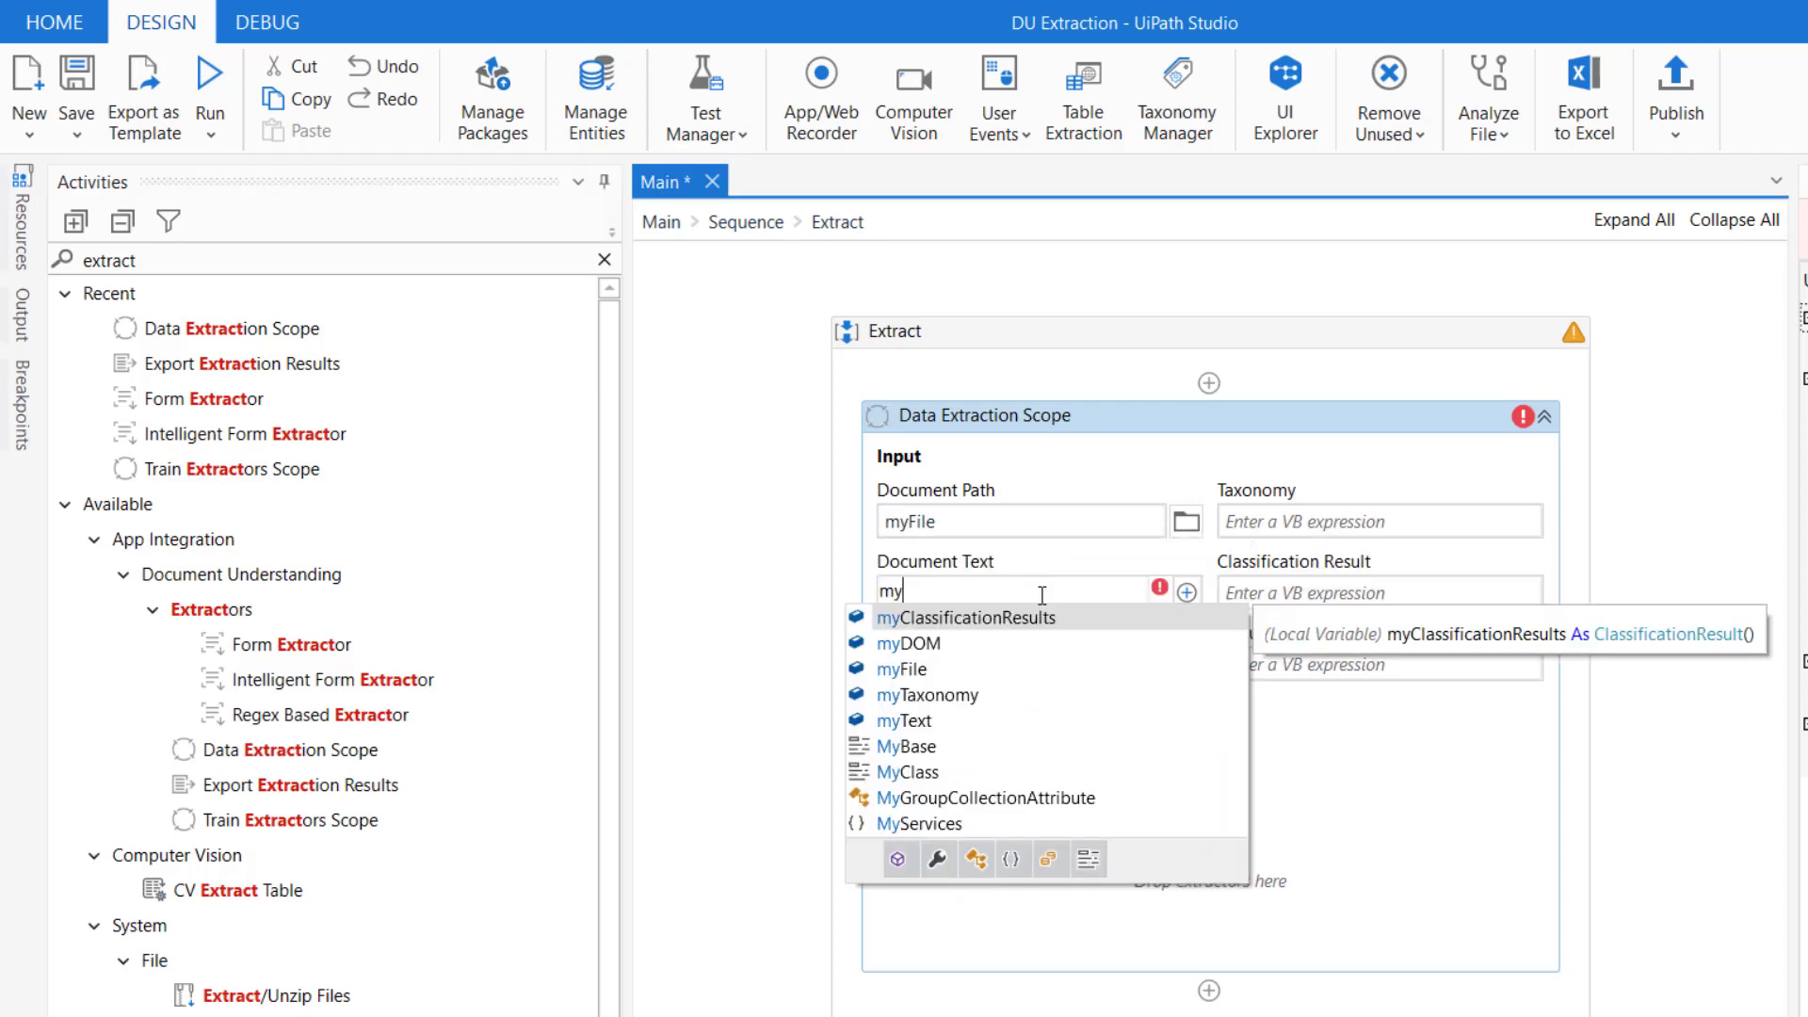
{"action": "left_click", "coordinate": [1019, 666]}
{"action": "type", "text": "myDOM"}
- Set the Data Extraction Scope's Taxonomy to myTaxonomy and its Classification Result to myClassificationResults(0)
{"action": "left_click", "coordinate": [1347, 521]}
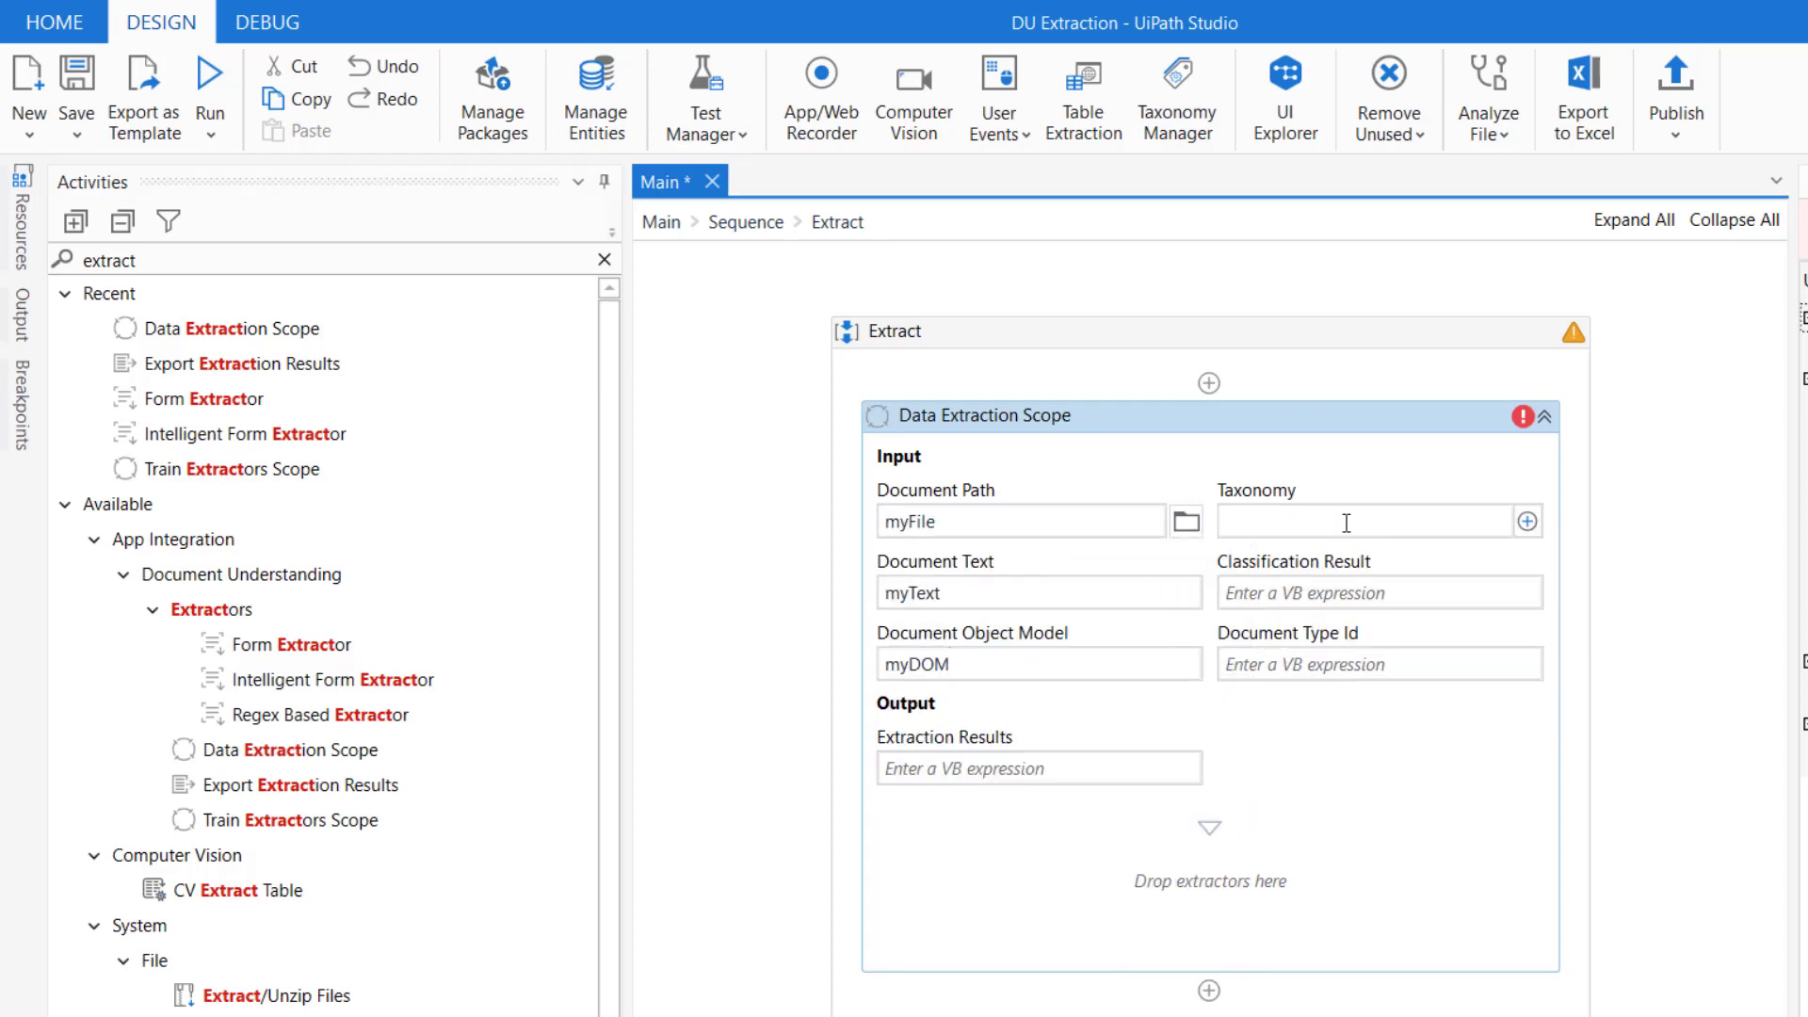
{"action": "type", "text": "myTaxonomy"}
{"action": "left_click", "coordinate": [1446, 588]}
{"action": "type", "text": "myClassificationResults(0)"}
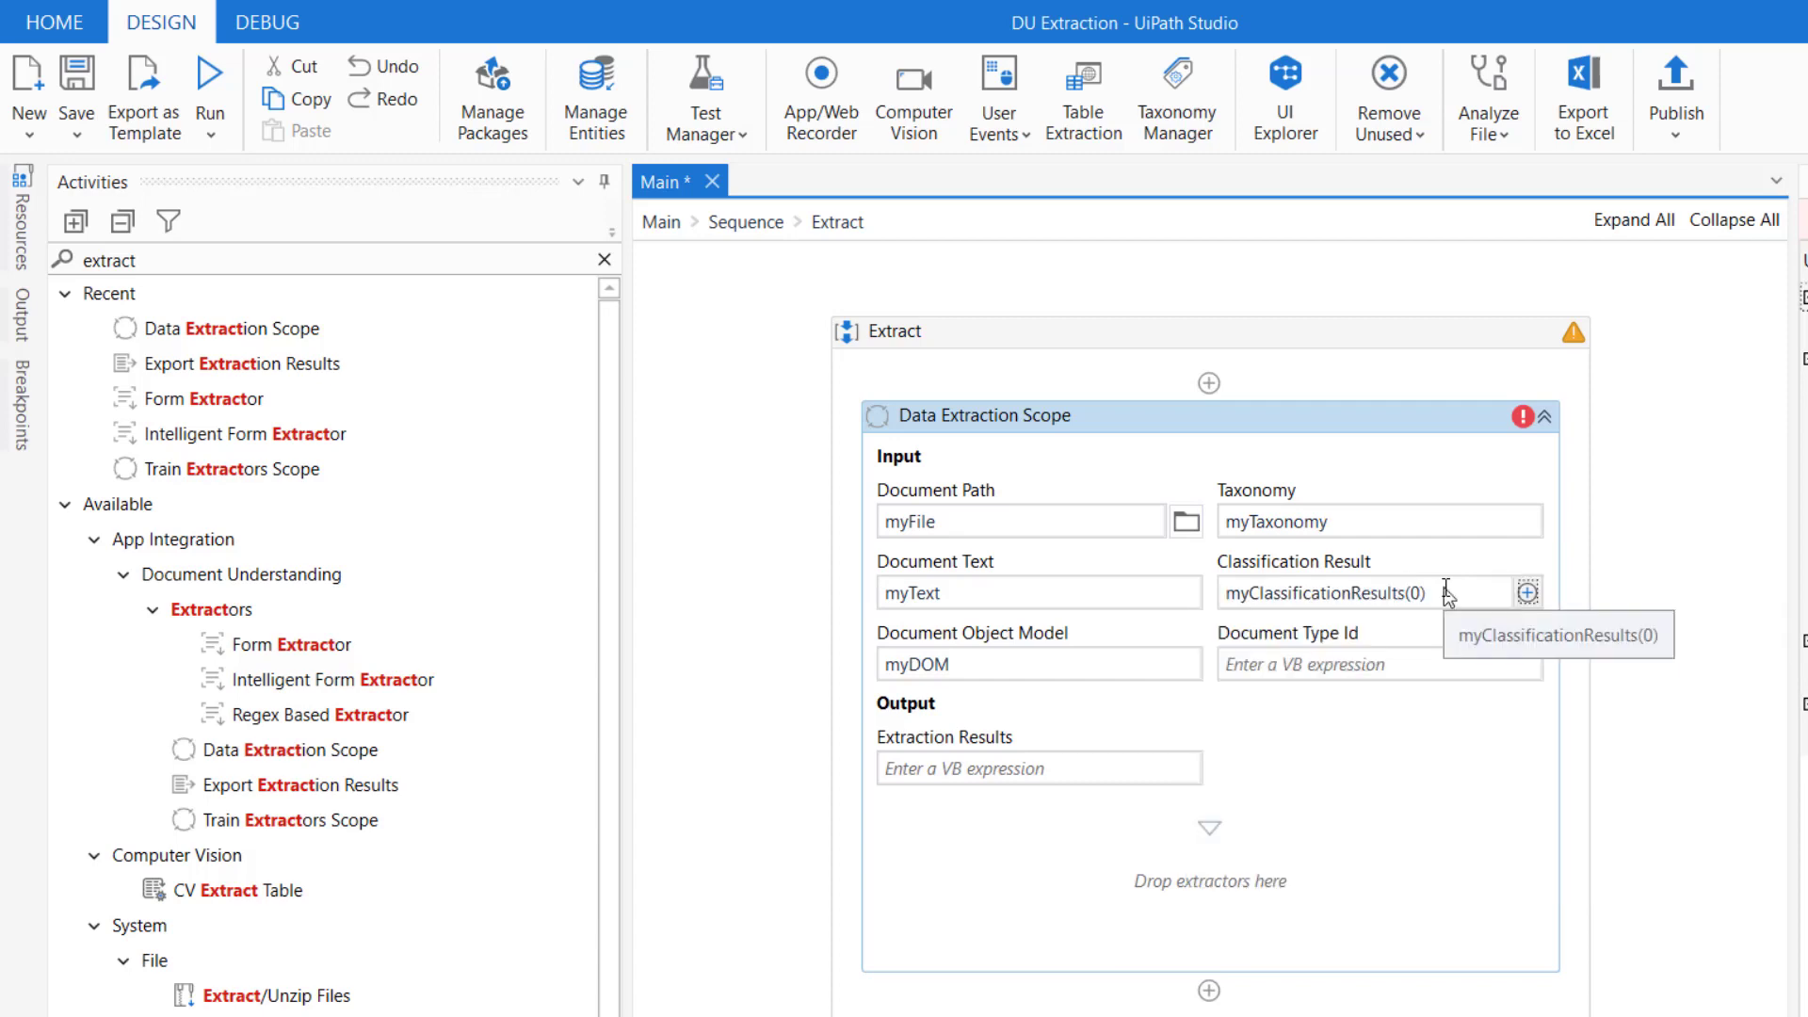
{"action": "left_click", "coordinate": [1362, 756]}
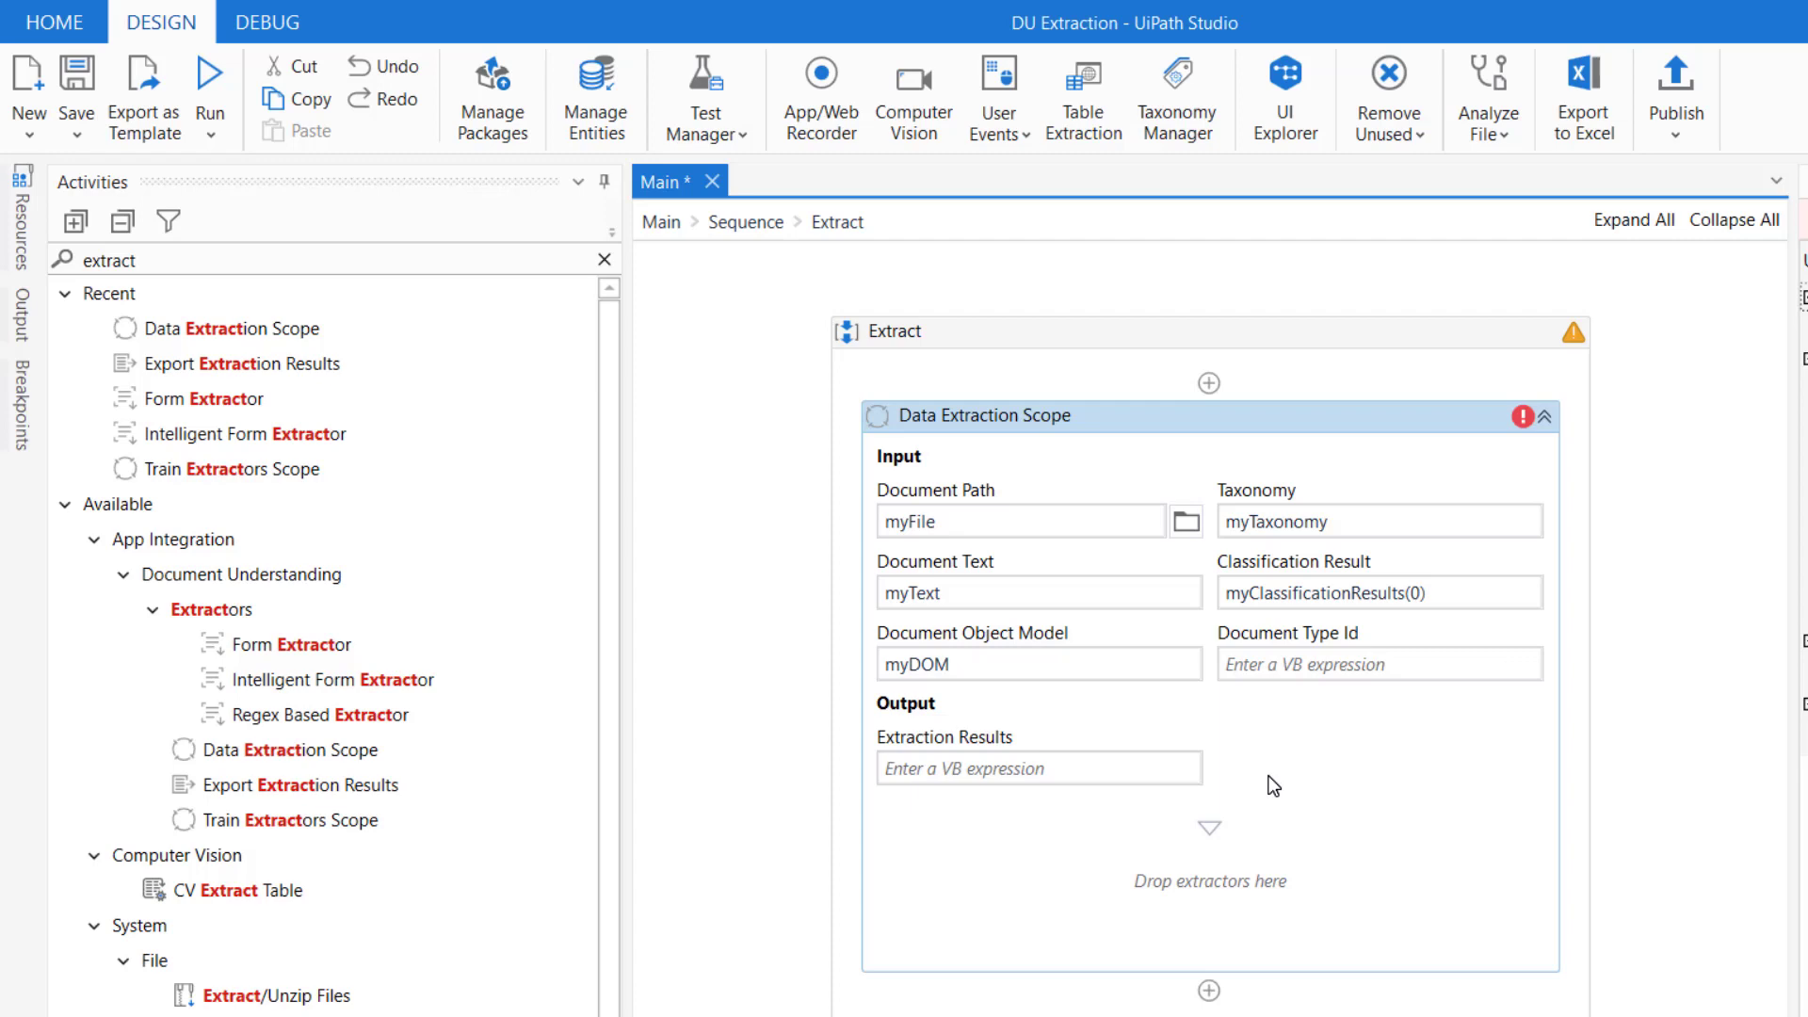
- Create the variable myExtractionResults as the Data Extraction Scope's Extraction Results output
{"action": "left_click", "coordinate": [1019, 772]}
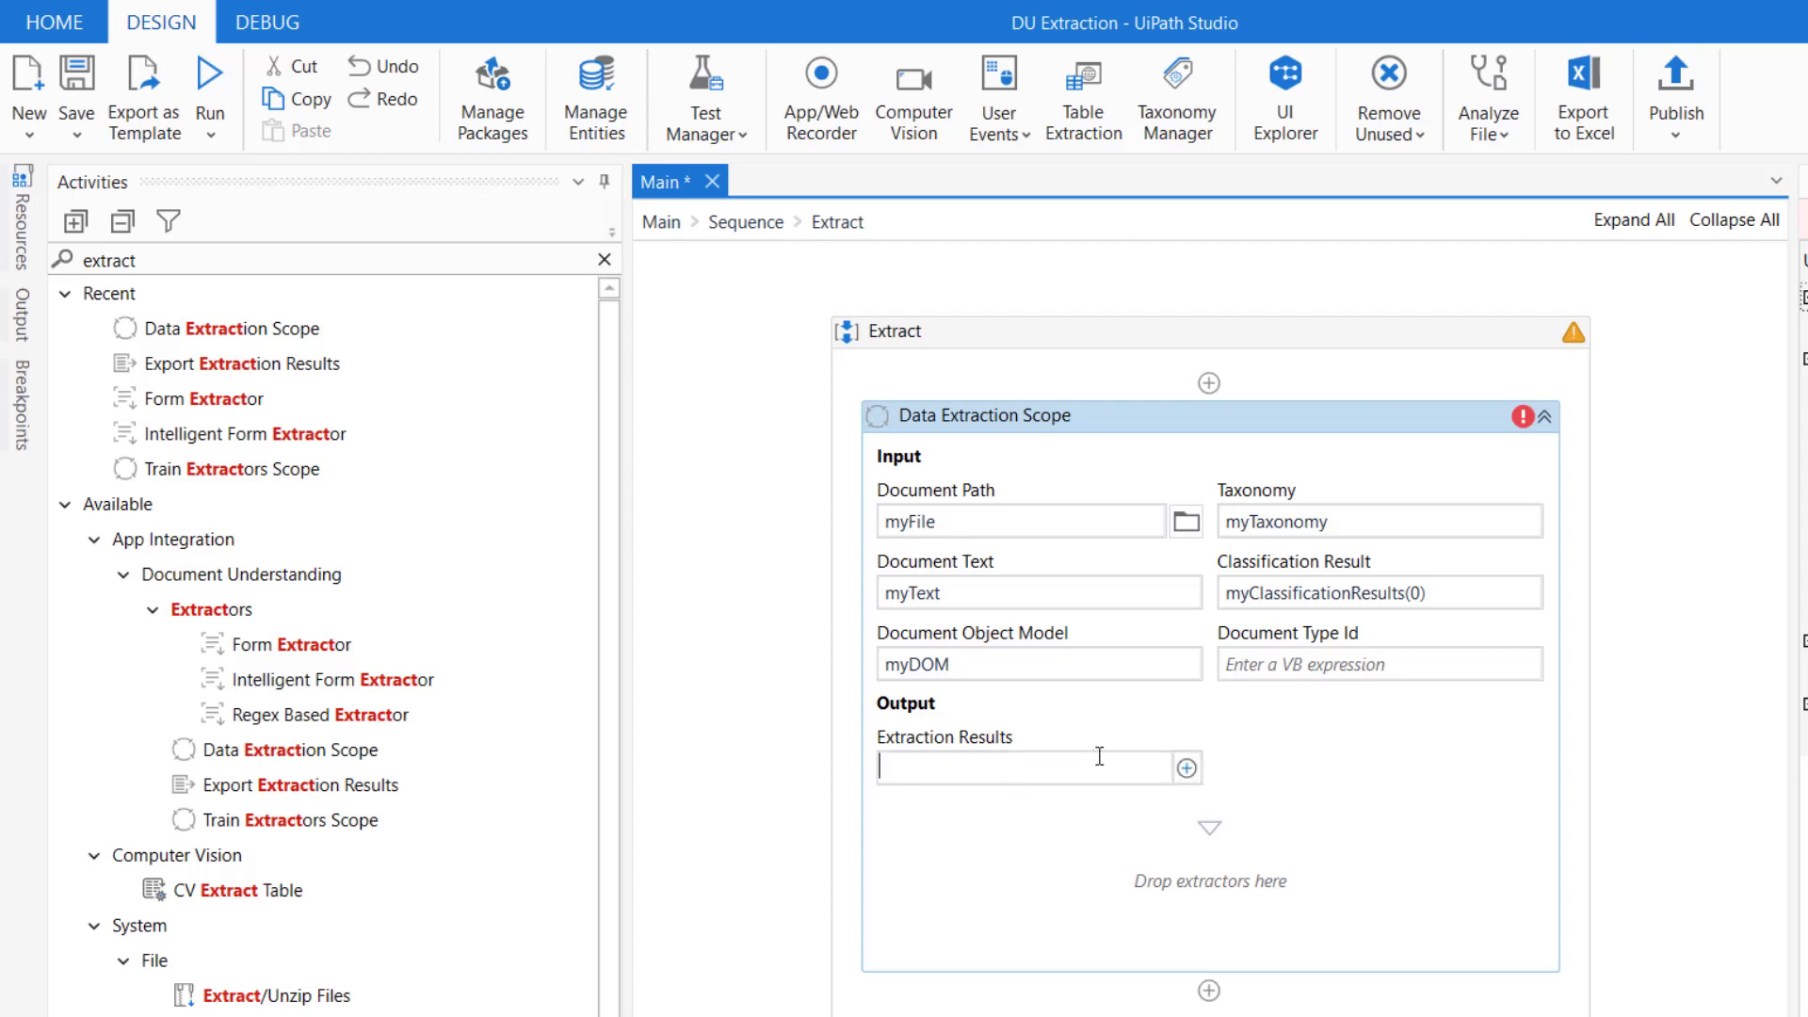
{"action": "key", "text": "ctrl+k"}
{"action": "type", "text": "my"}
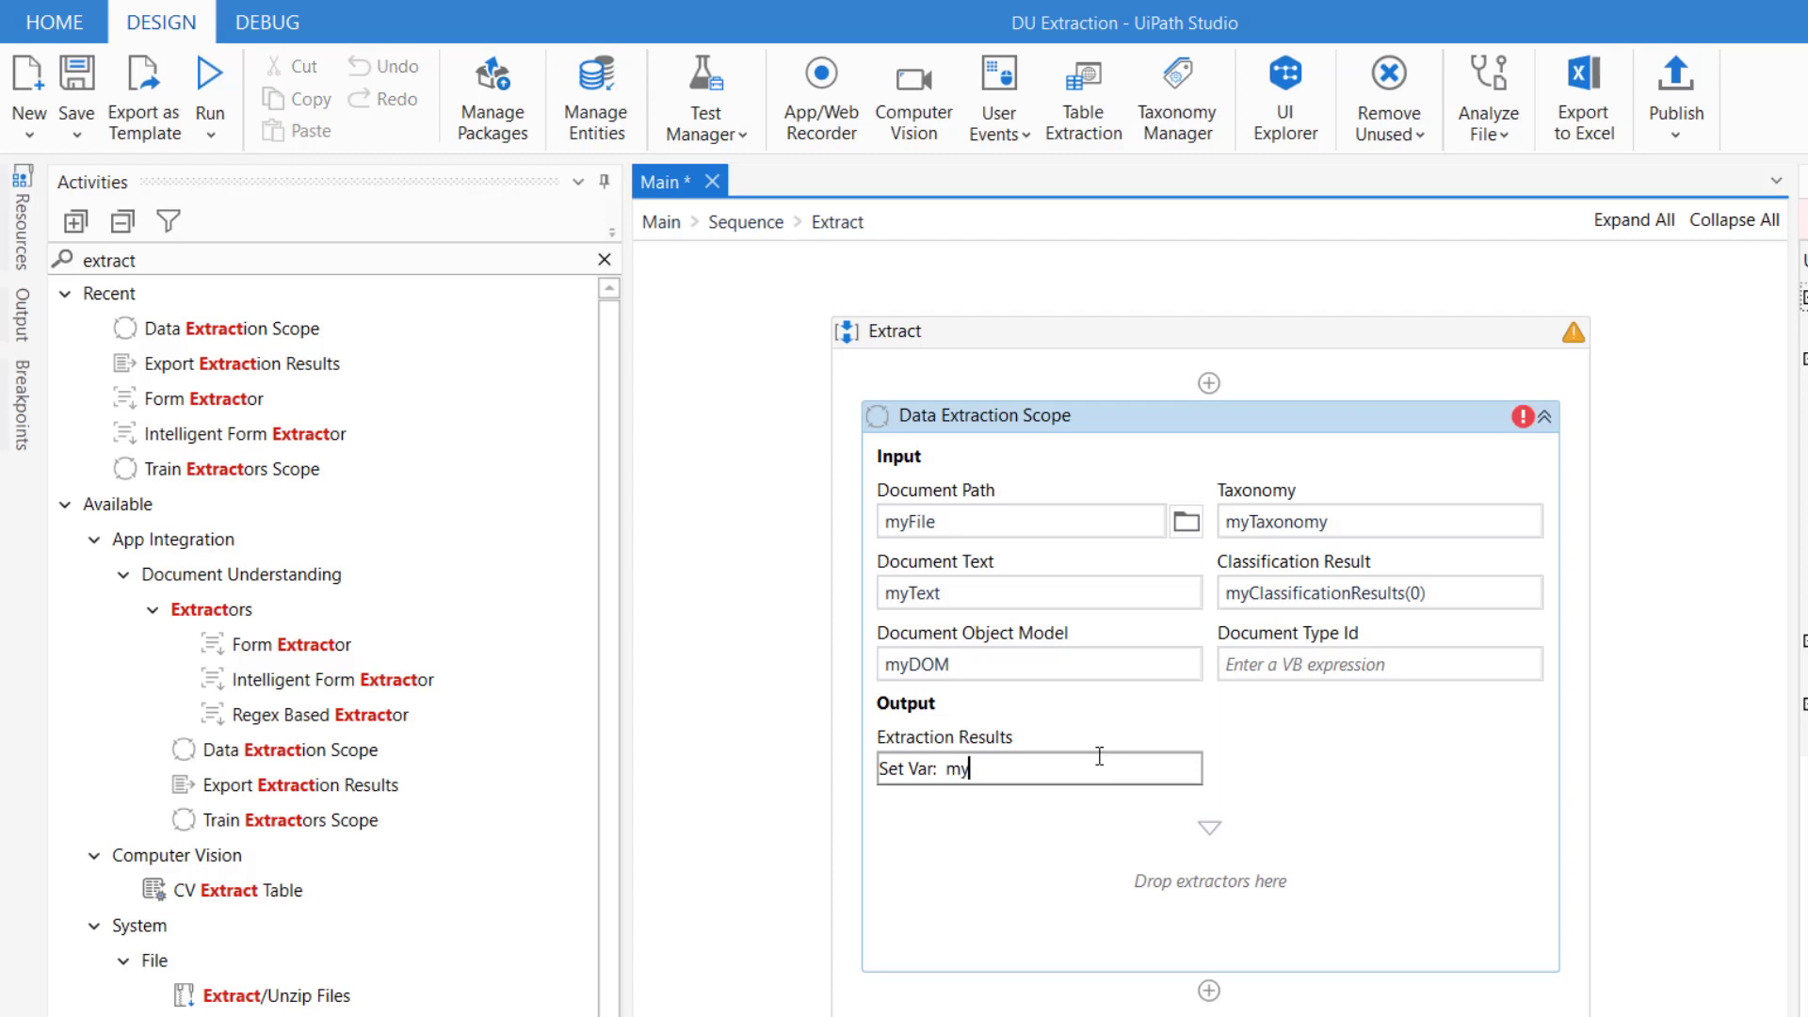
{"action": "type", "text": "ExtractionResults"}
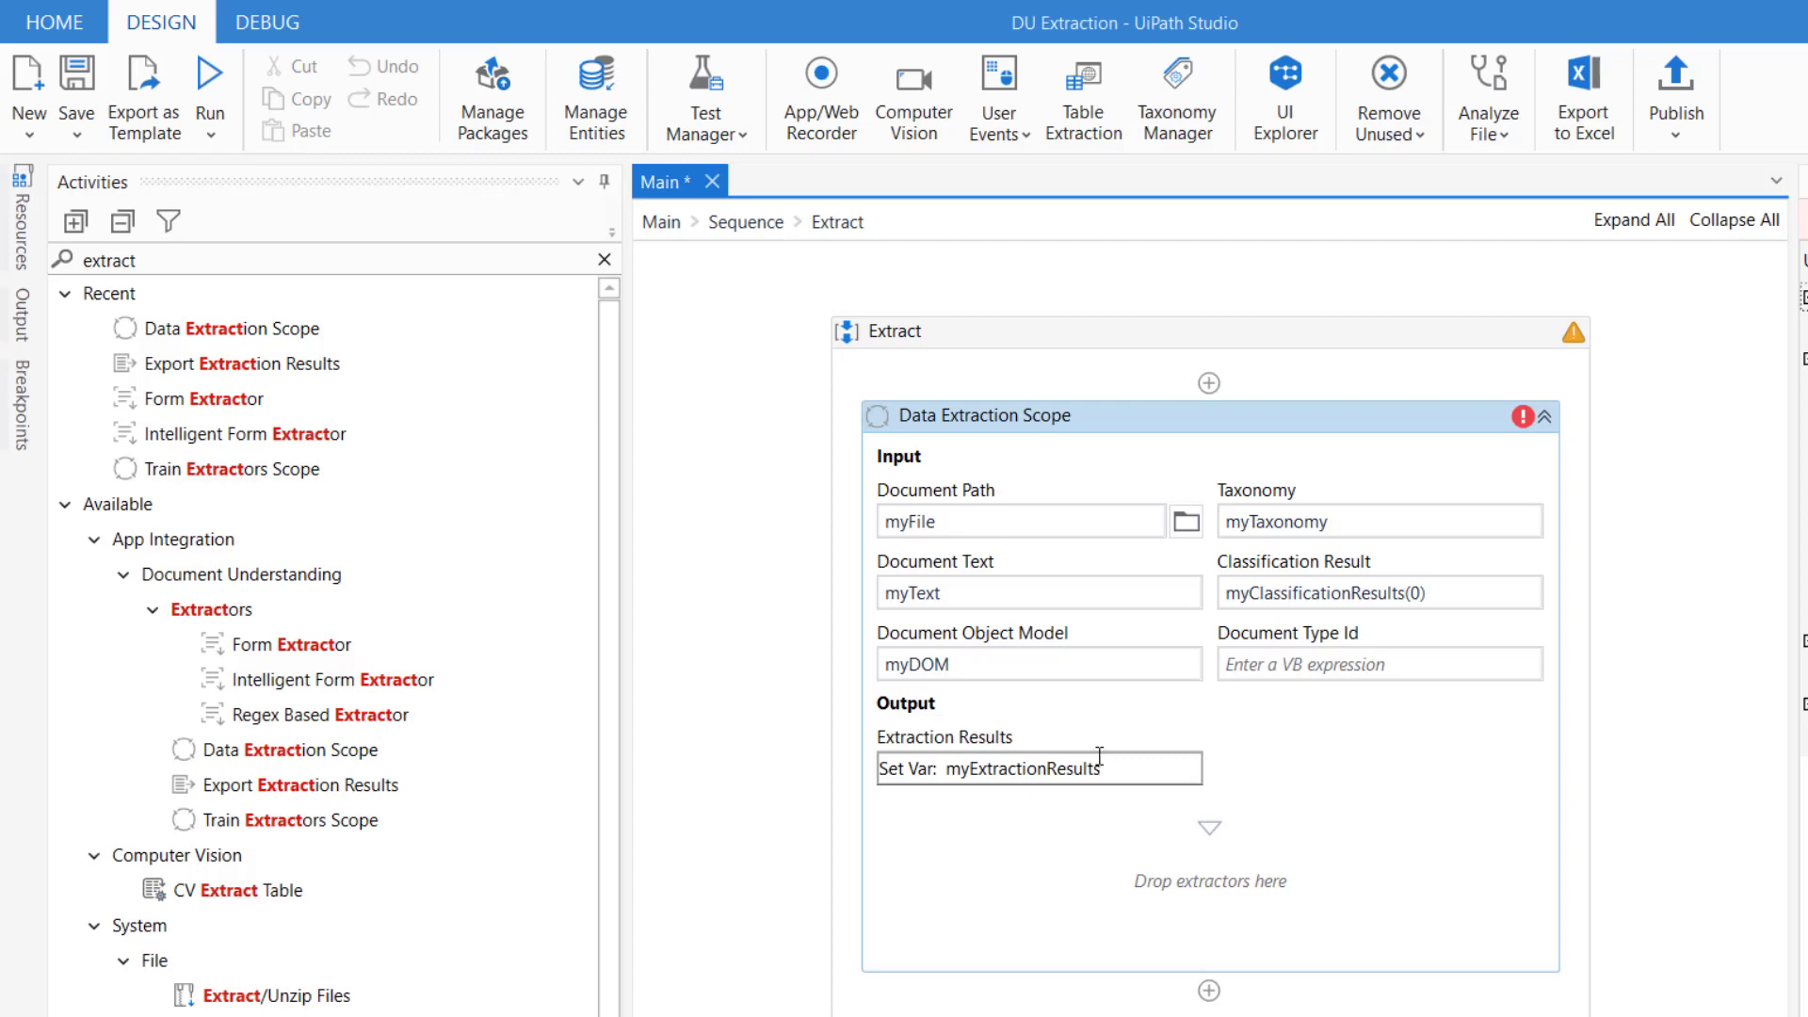
{"action": "key", "text": "Return"}
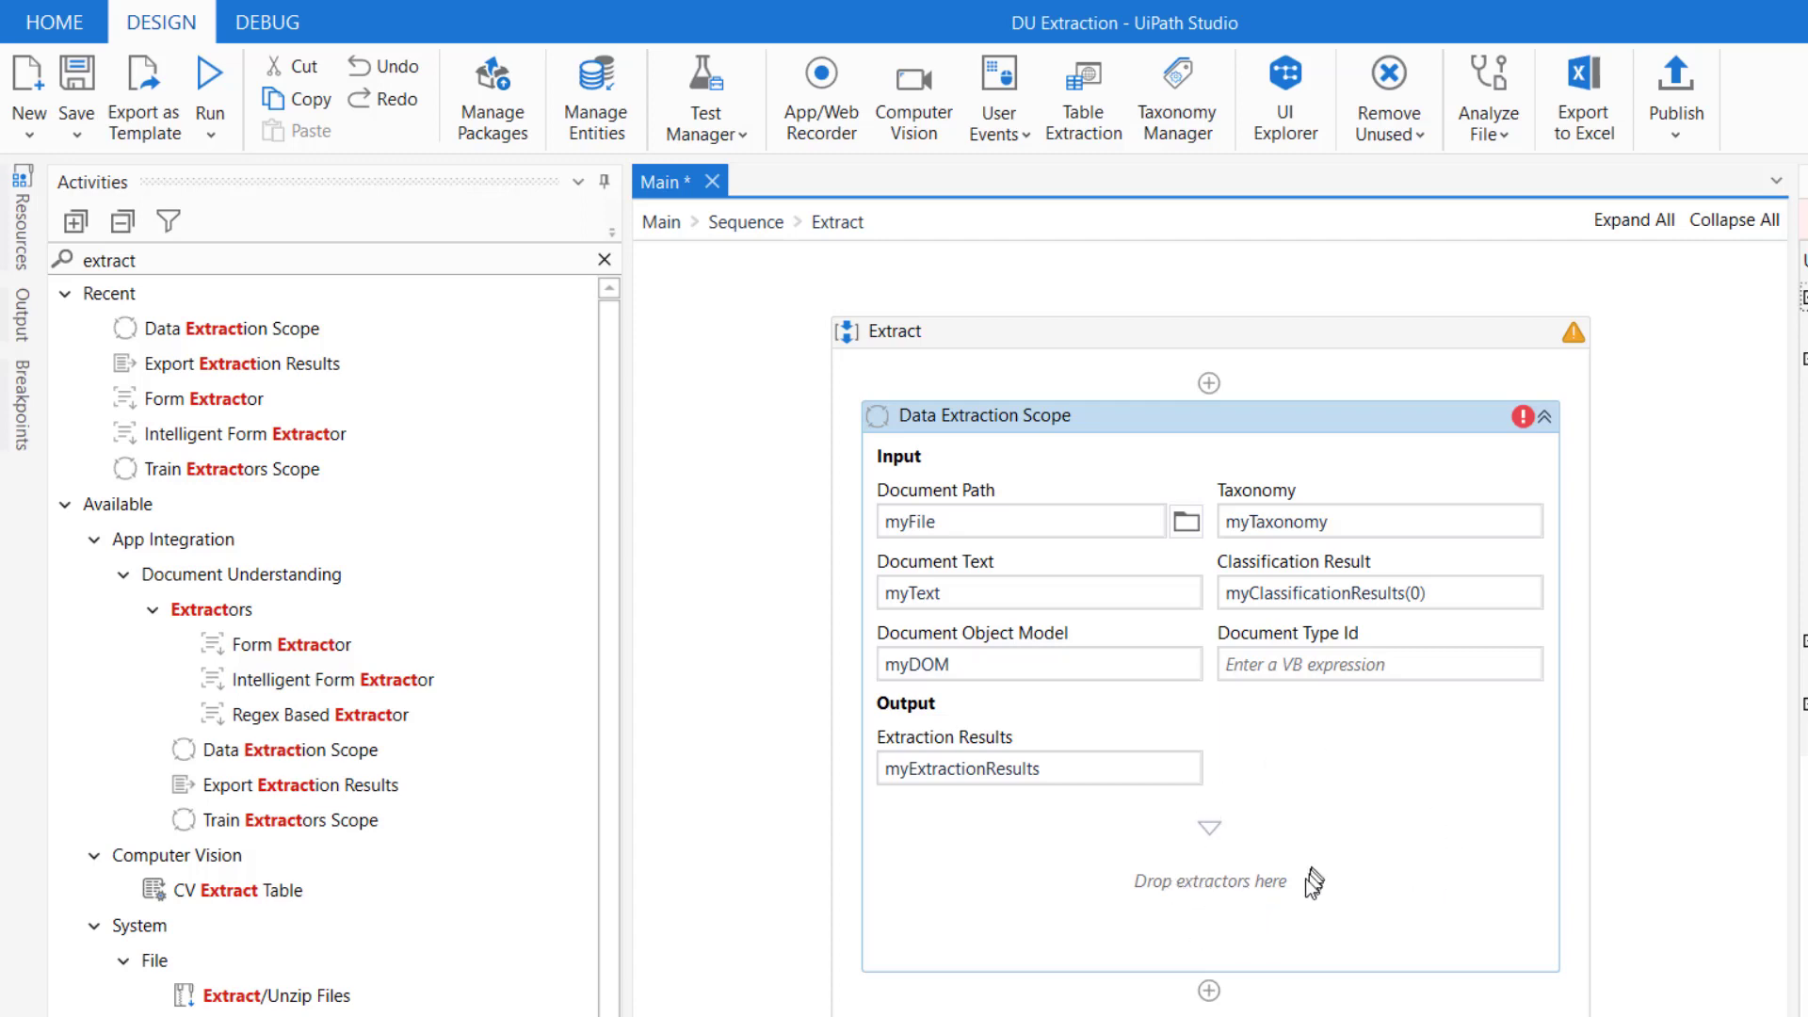
- Add a Form Extractor inside the Data Extraction Scope and paste the API key into its Api Key field
{"action": "left_click_drag", "start_coordinate": [320, 654], "coordinate": [1196, 879]}
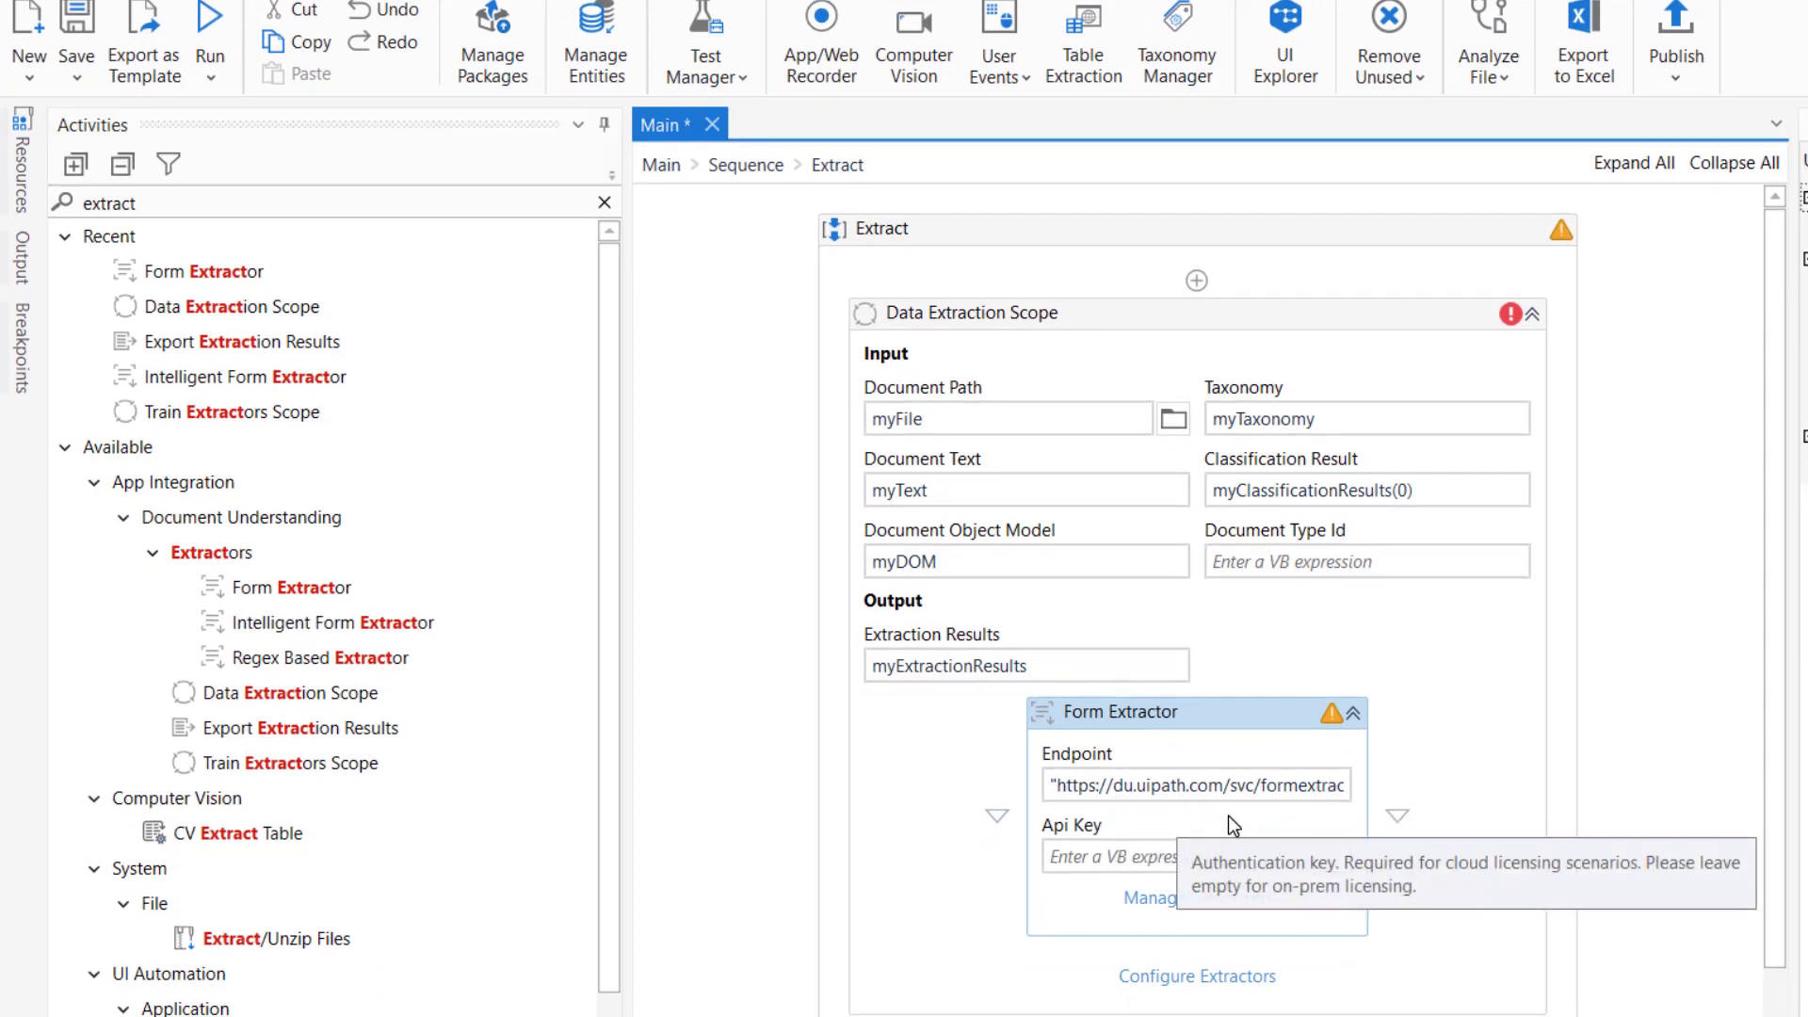
{"action": "left_click", "coordinate": [1166, 856]}
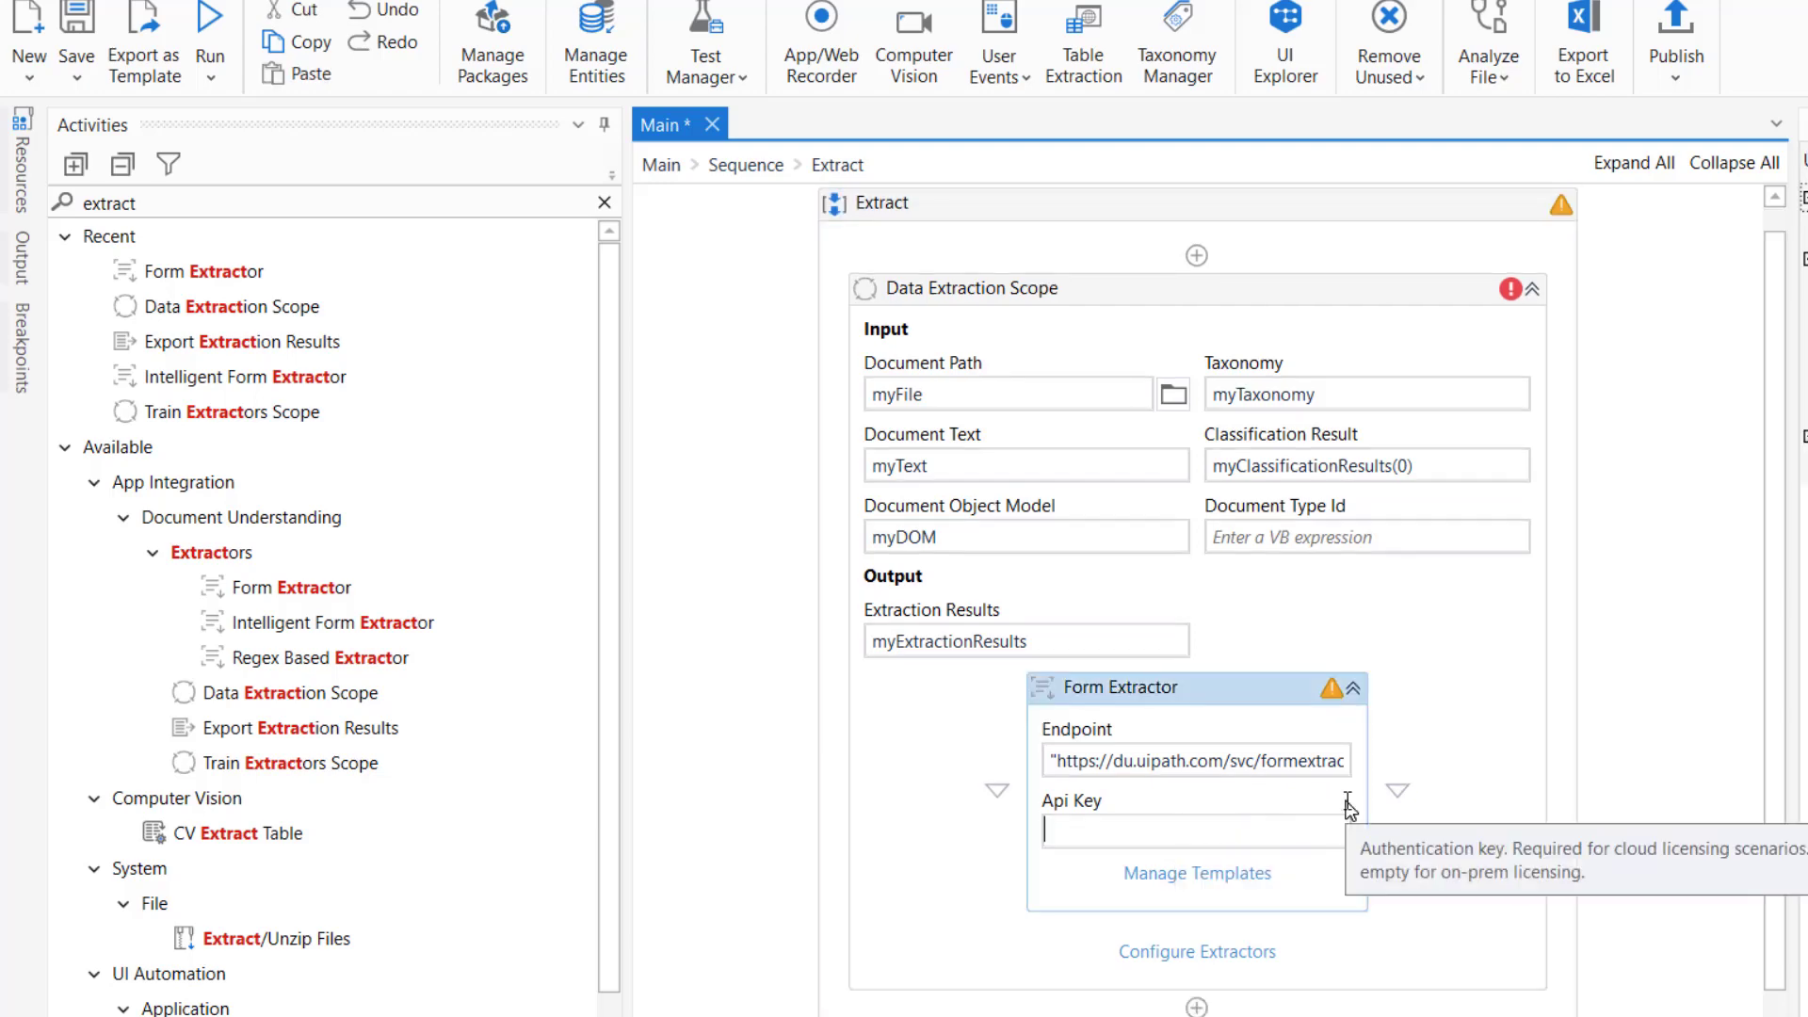
{"action": "key", "text": "ctrl+v"}
{"action": "left_click", "coordinate": [1439, 727]}
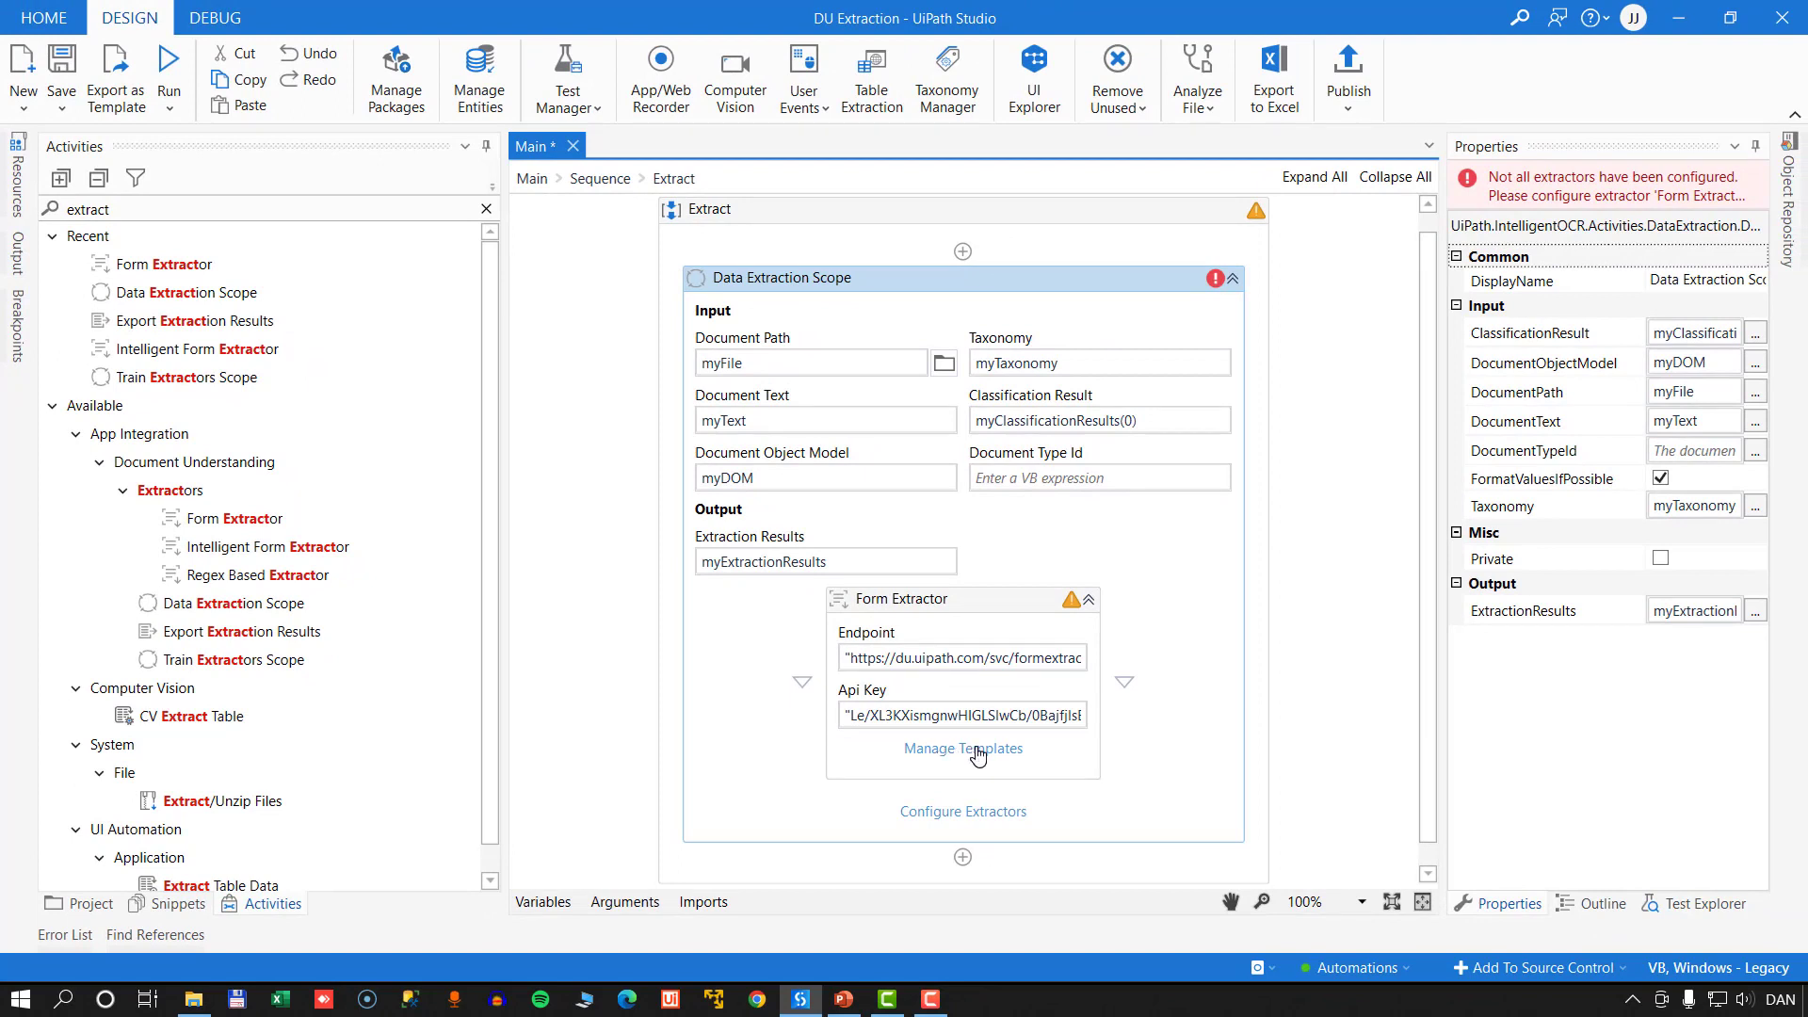
- Start a new Form Extractor template for the Invoice document type and name it myInvoiceTemplate
{"action": "left_click", "coordinate": [978, 750]}
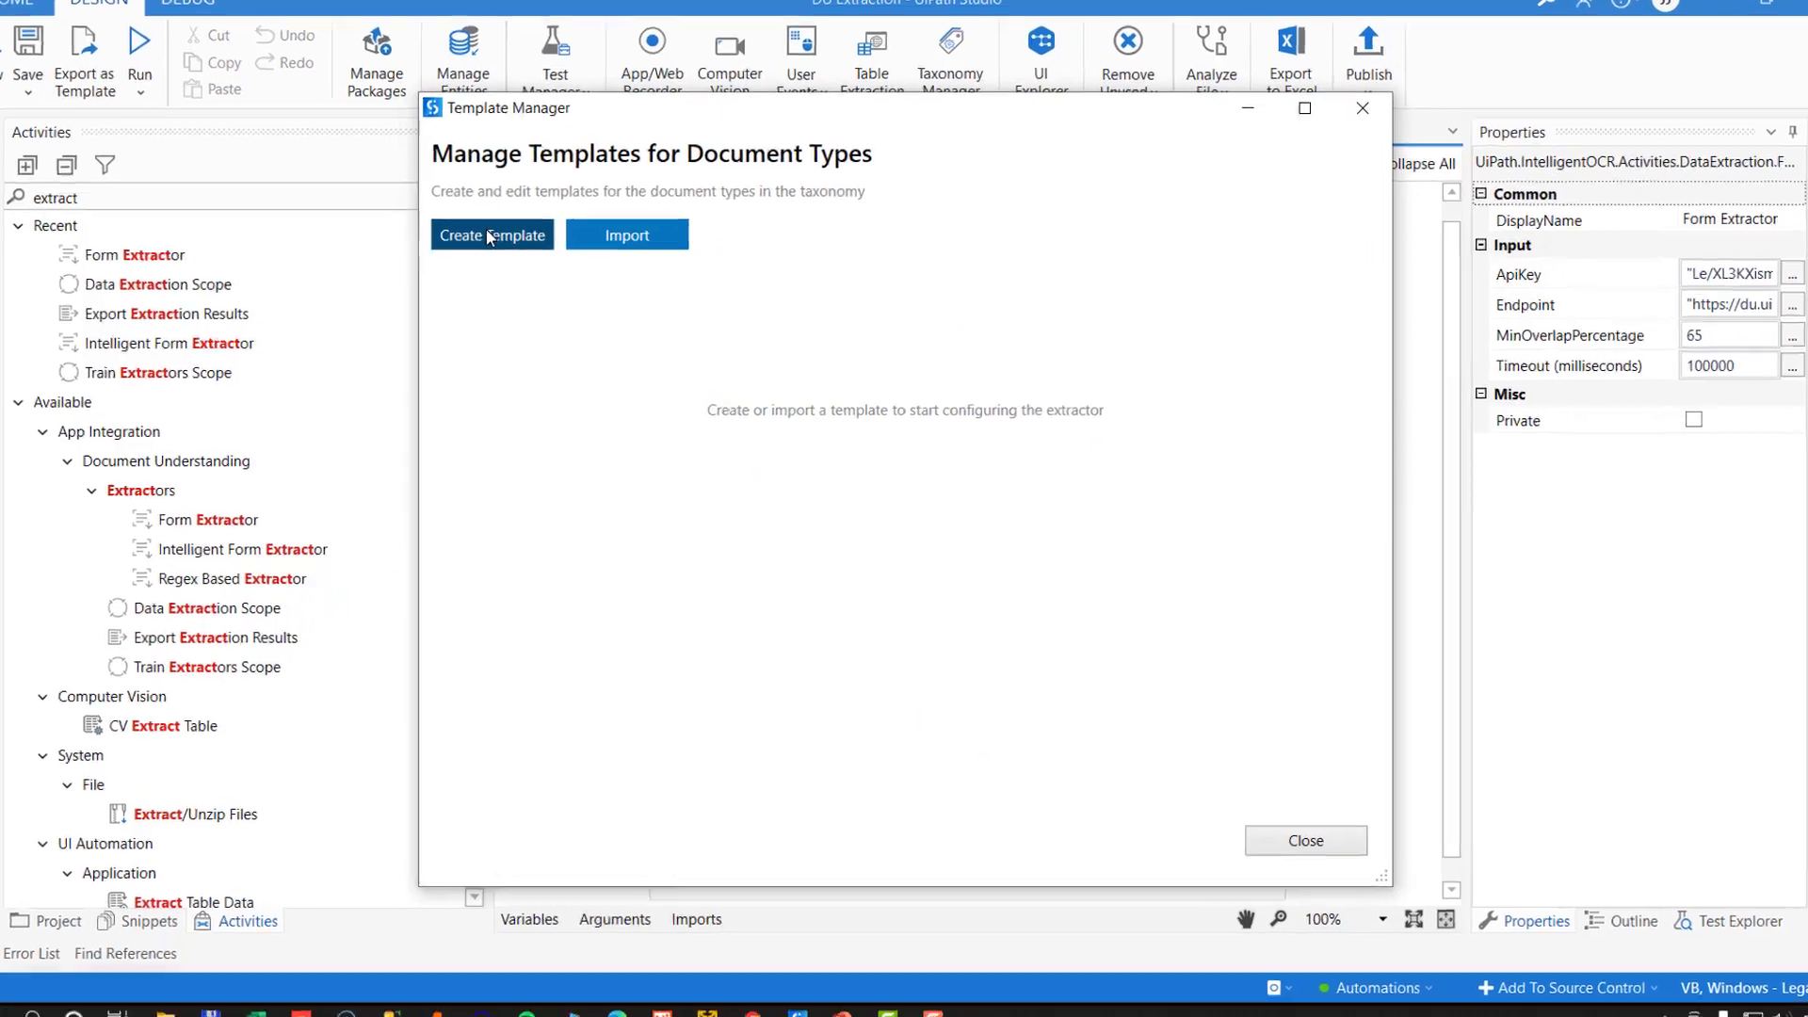
{"action": "left_click", "coordinate": [489, 236]}
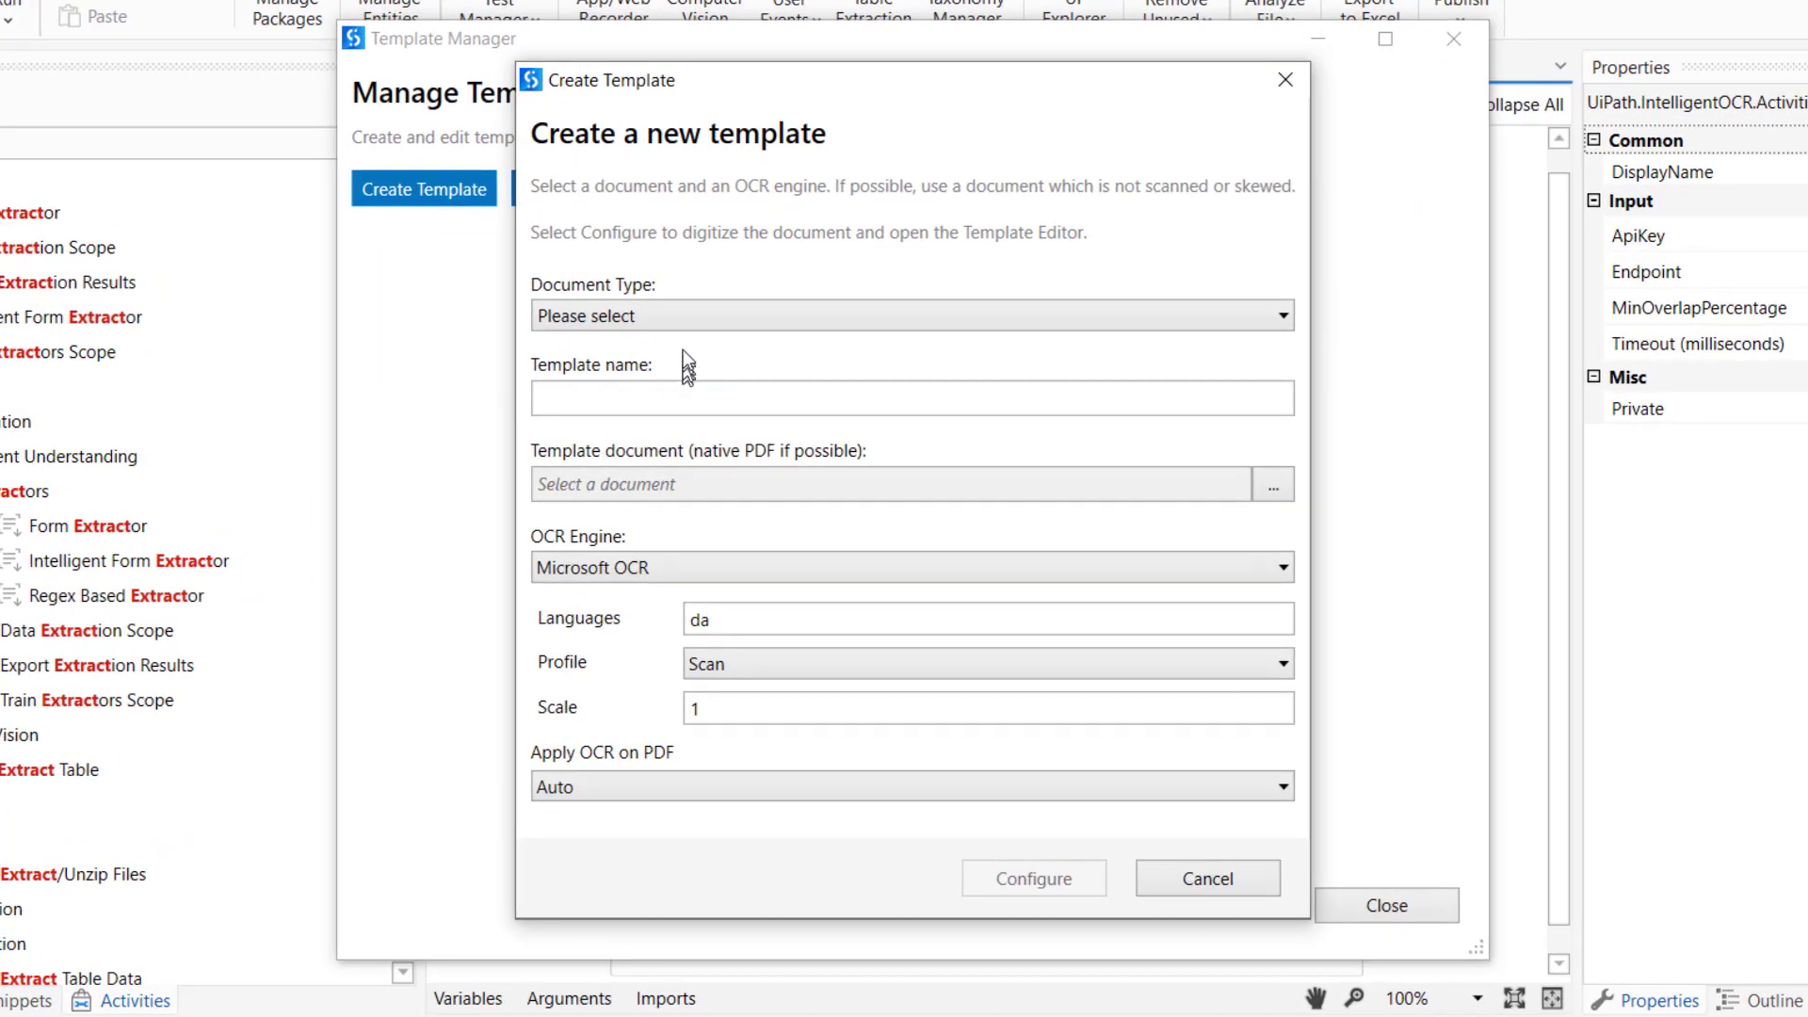
{"action": "left_click", "coordinate": [778, 320]}
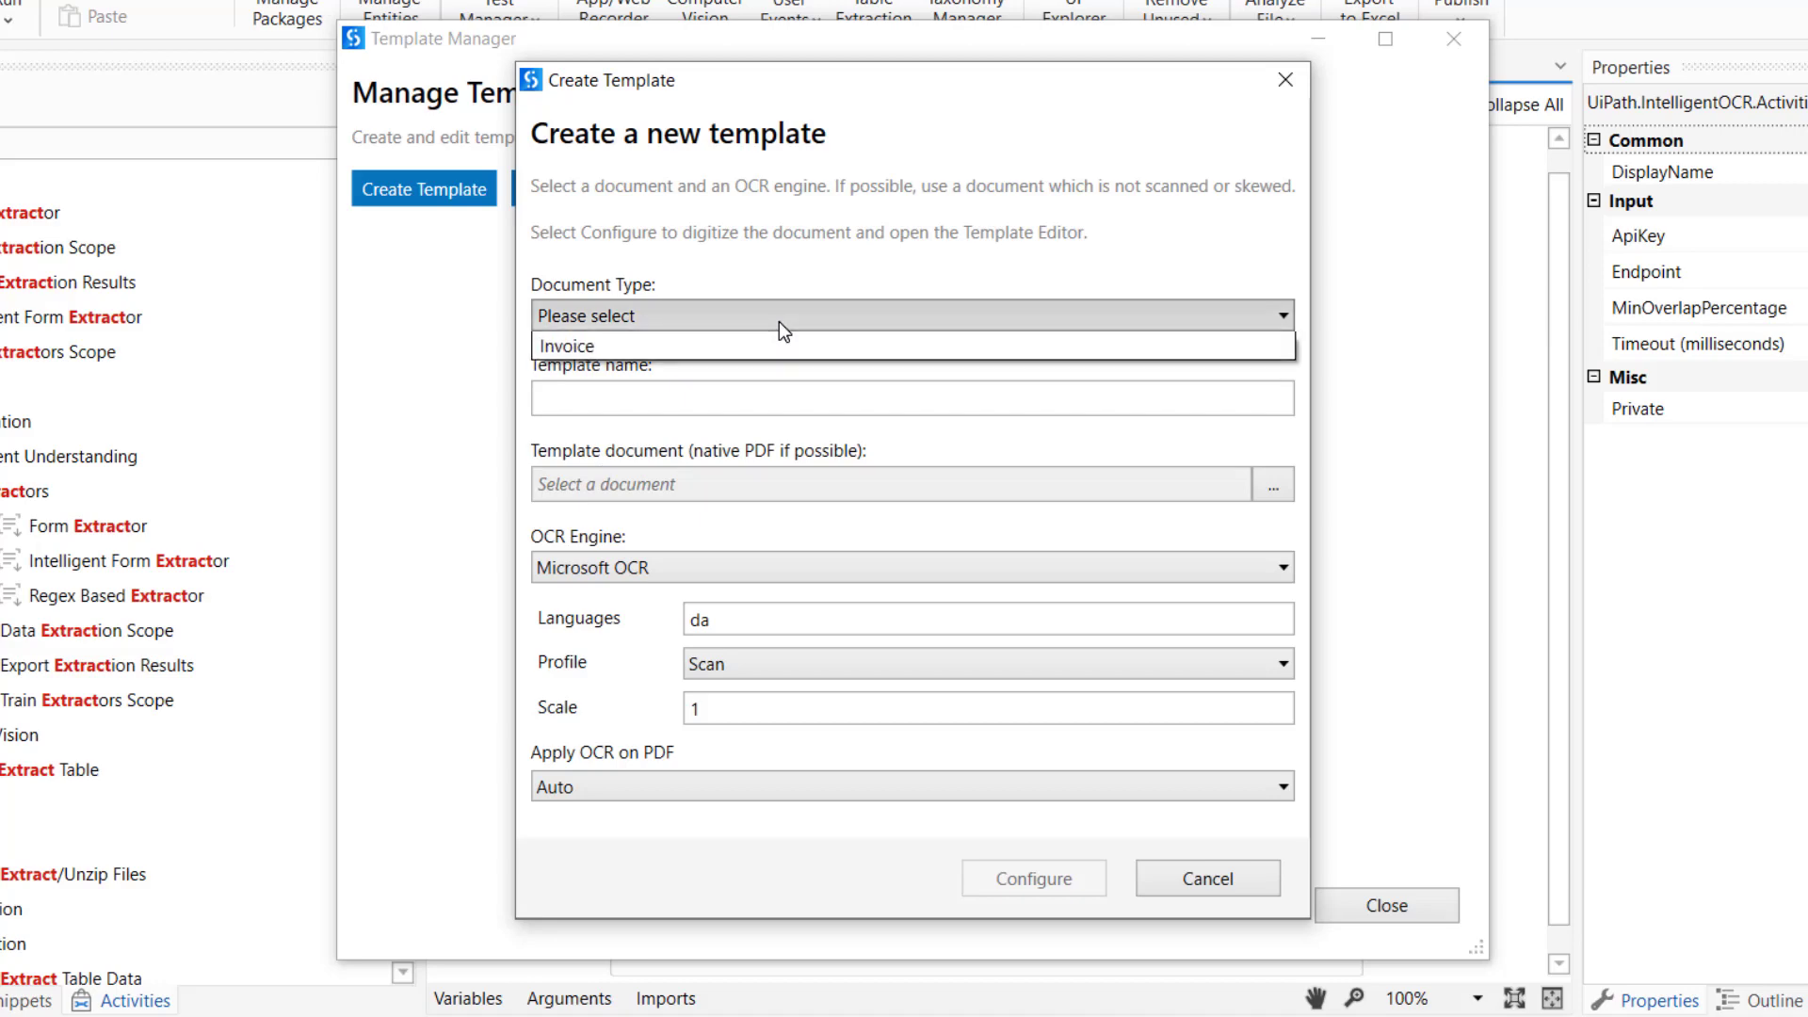
{"action": "left_click", "coordinate": [778, 345]}
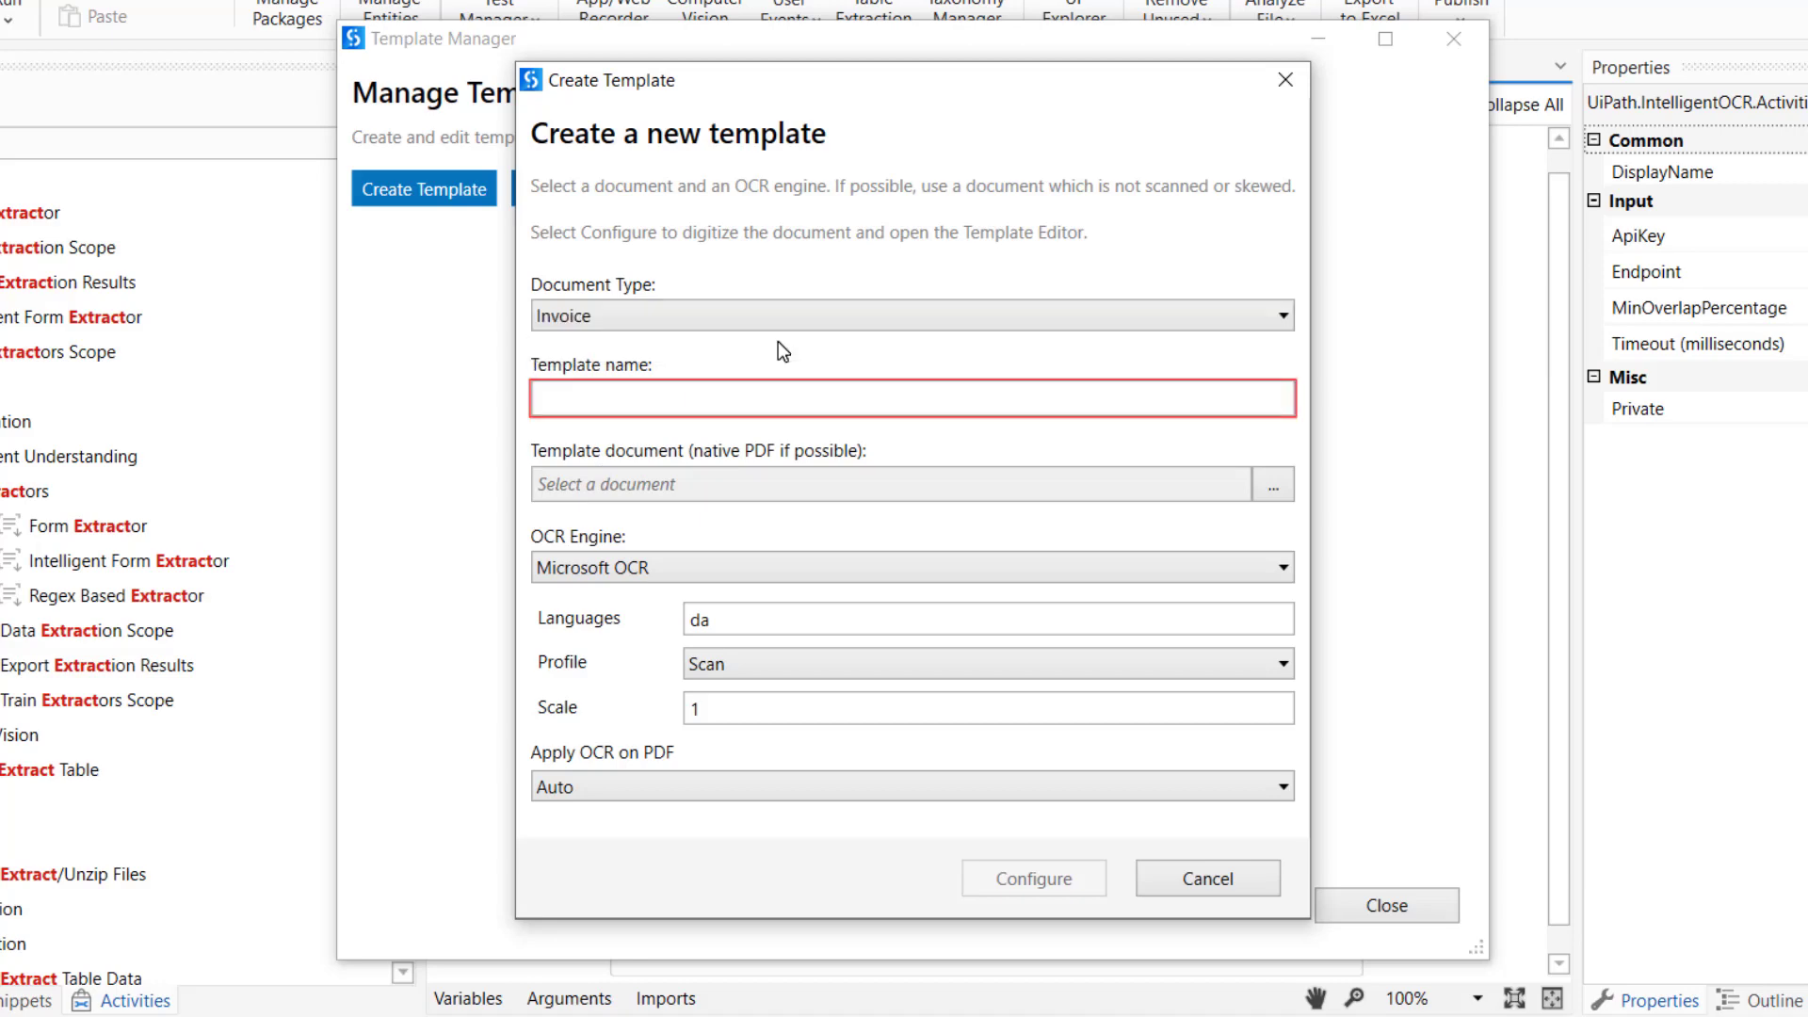
{"action": "left_click", "coordinate": [754, 396]}
{"action": "type", "text": "myInvo"}
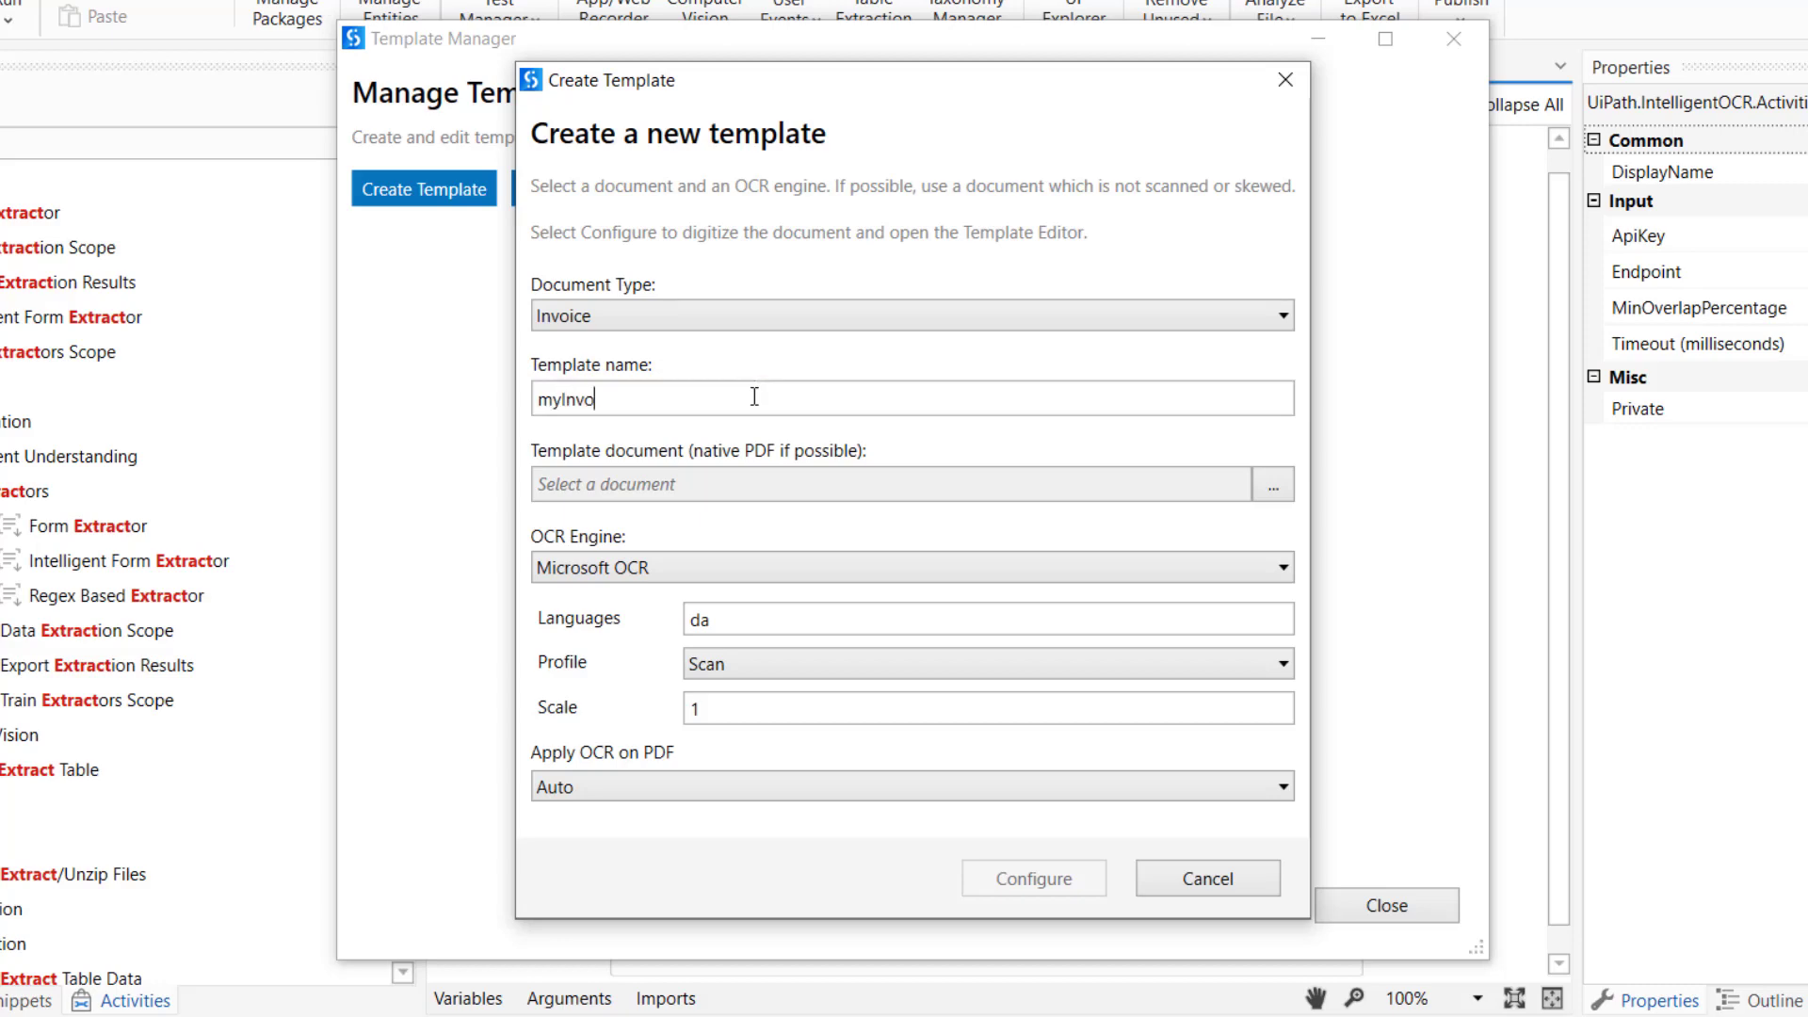
{"action": "type", "text": "iceTGemplatempålate"}
{"action": "key", "text": "Tab"}
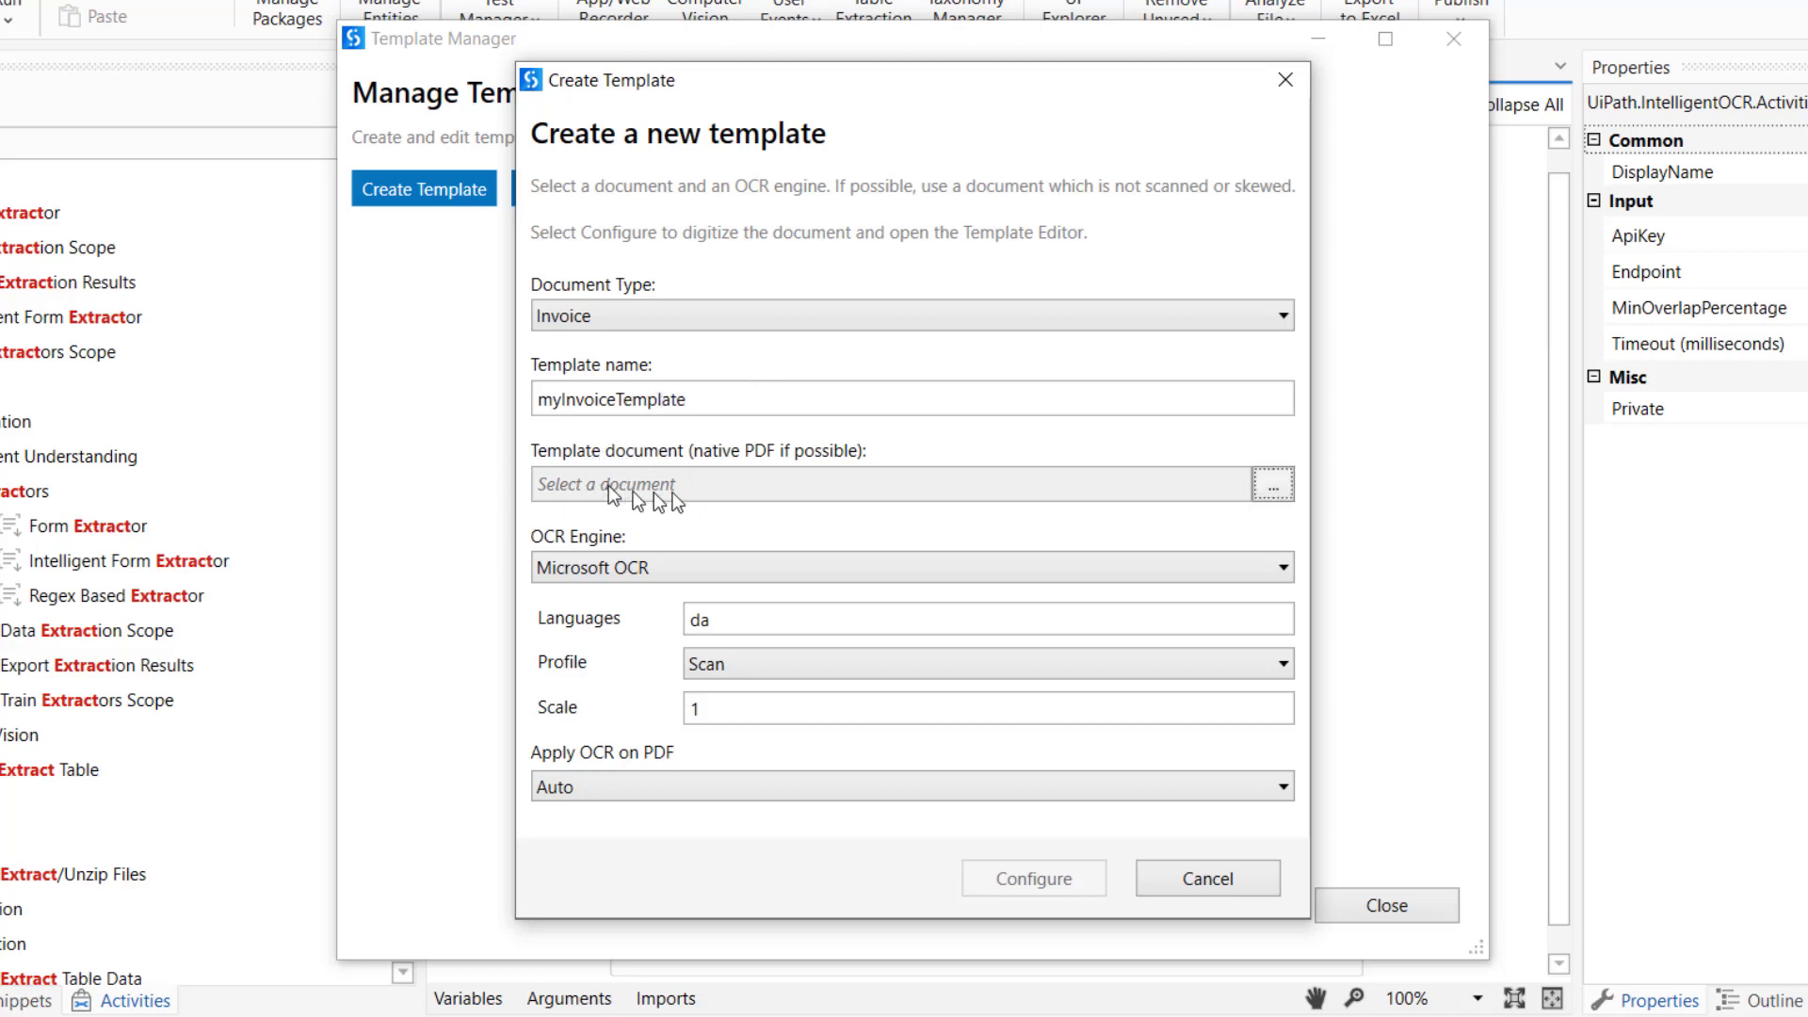
- Use Invoice-728380b.pdf as the template document, set the OCR language to en and start configuring the template
{"action": "left_click", "coordinate": [1273, 484]}
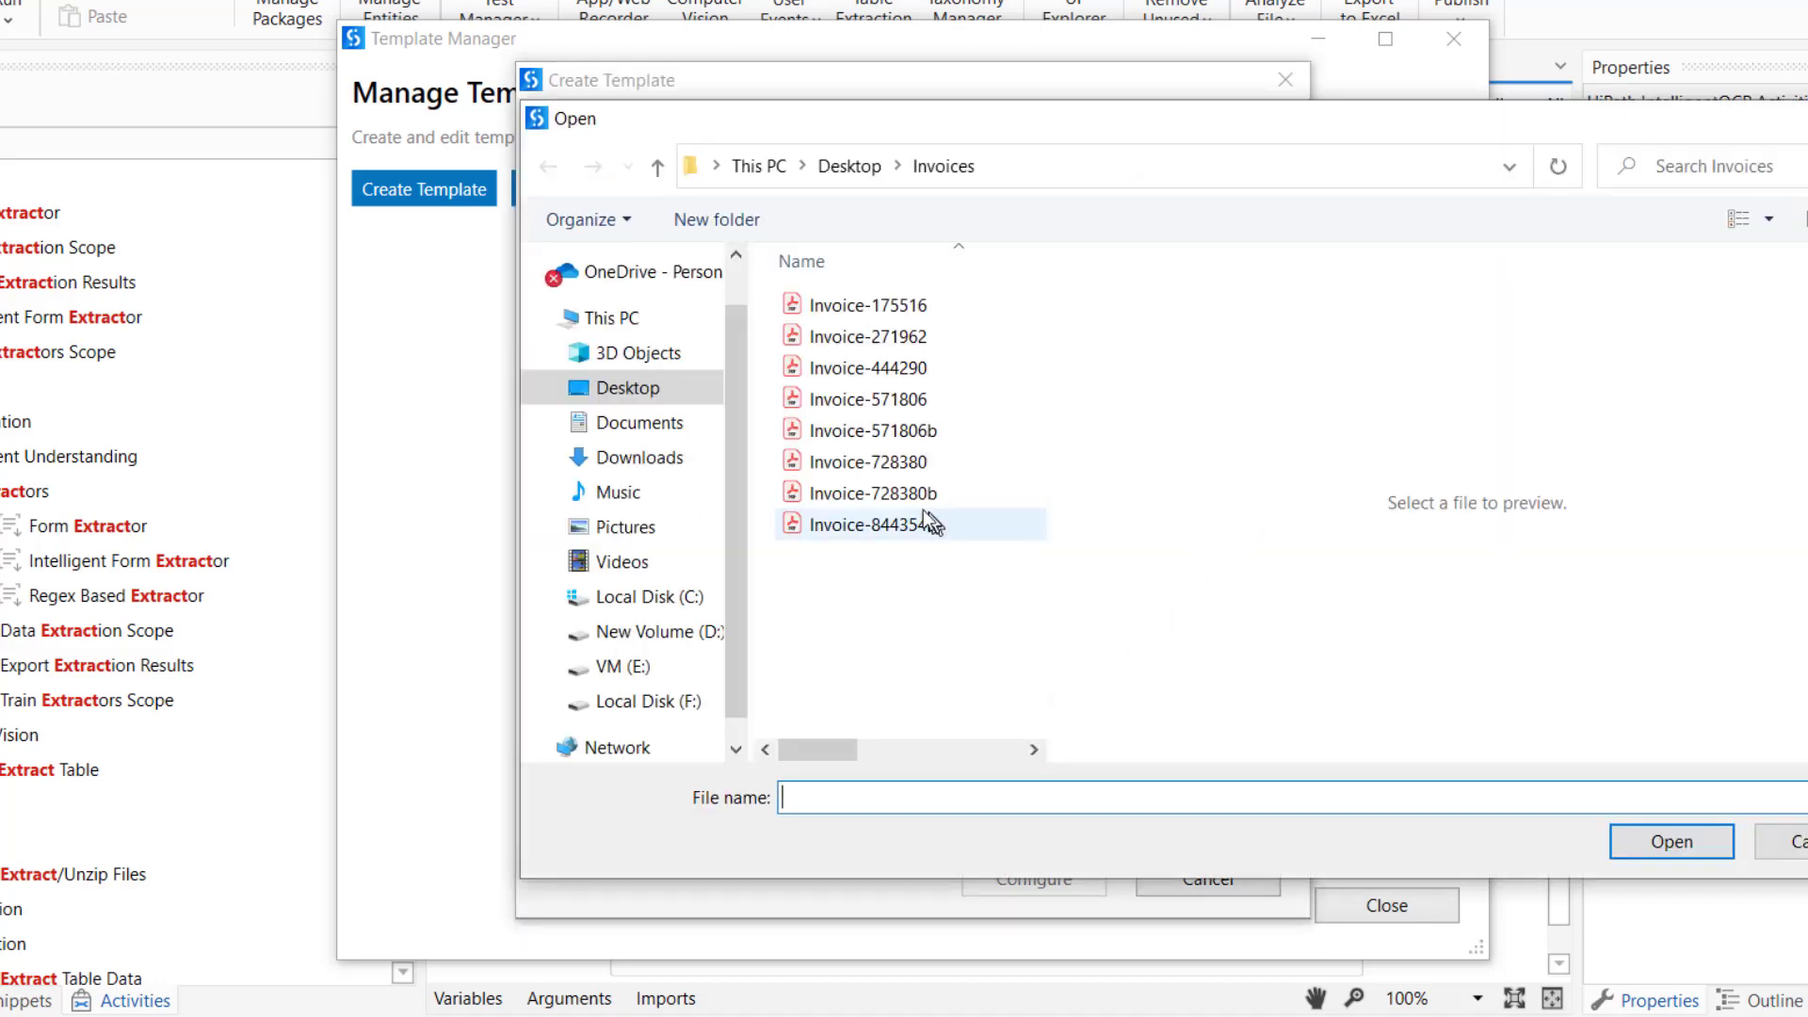
{"action": "left_click", "coordinate": [911, 493]}
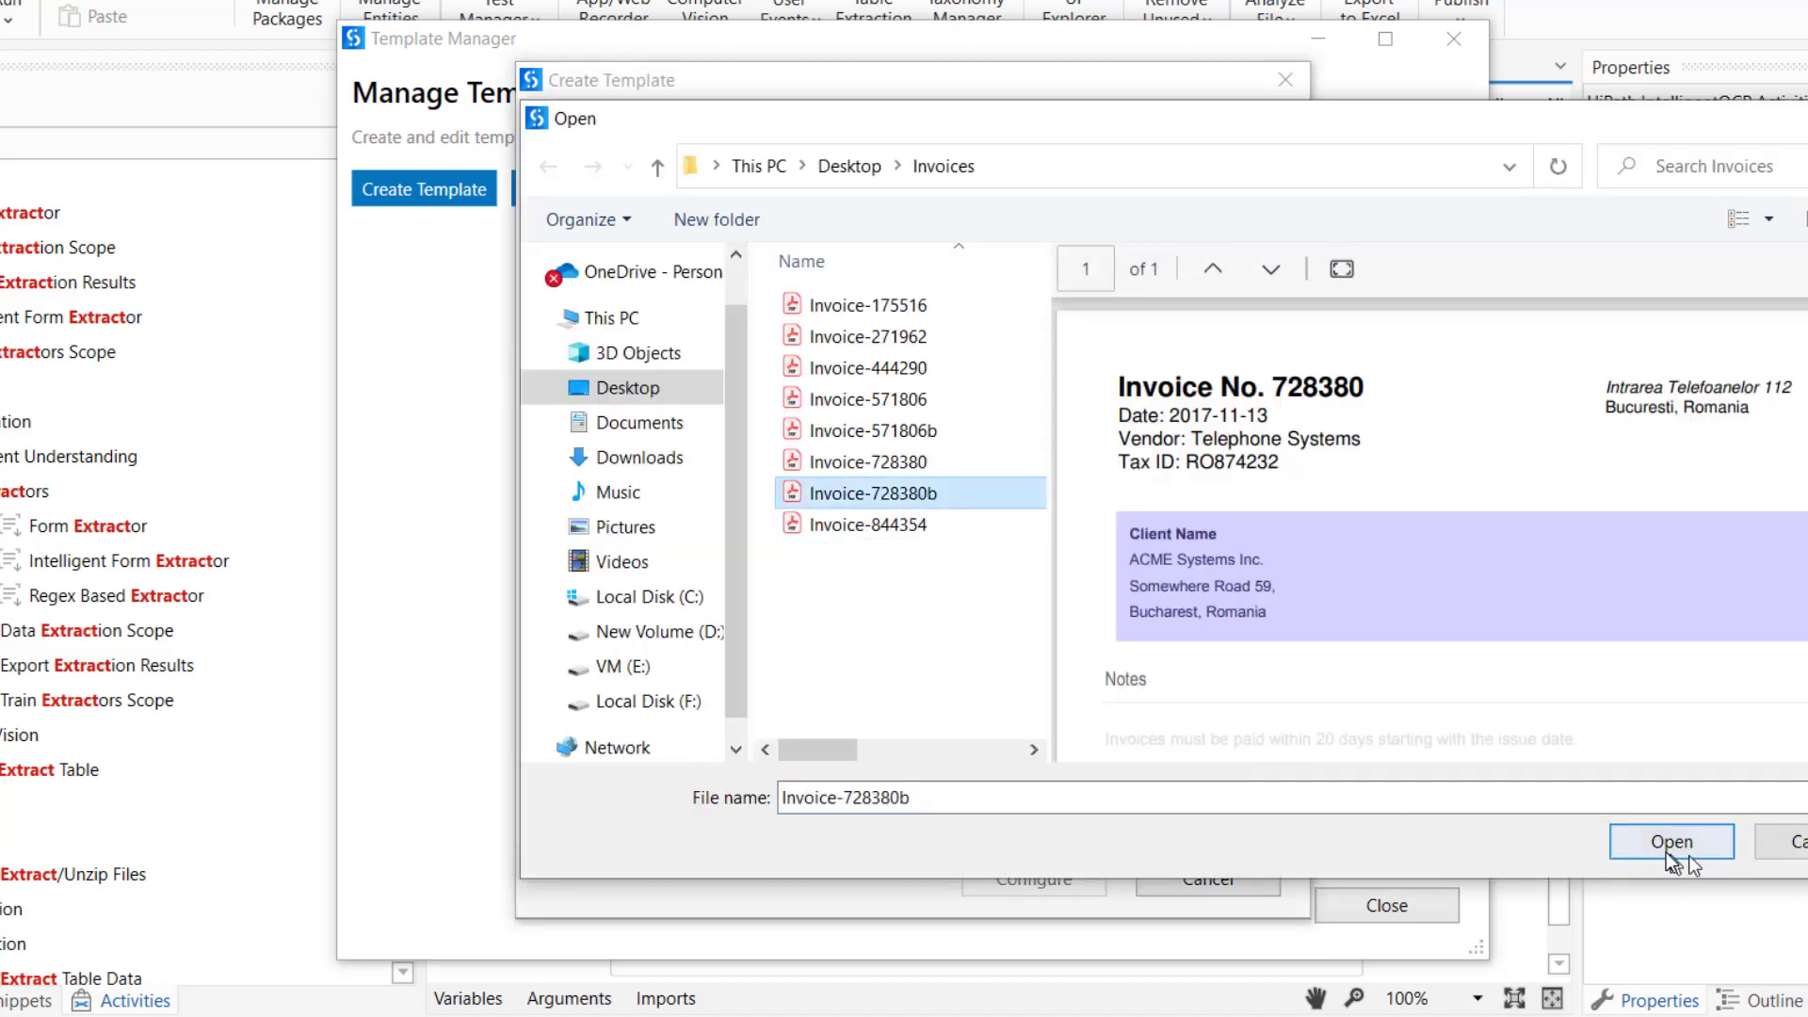
{"action": "left_click", "coordinate": [1670, 846]}
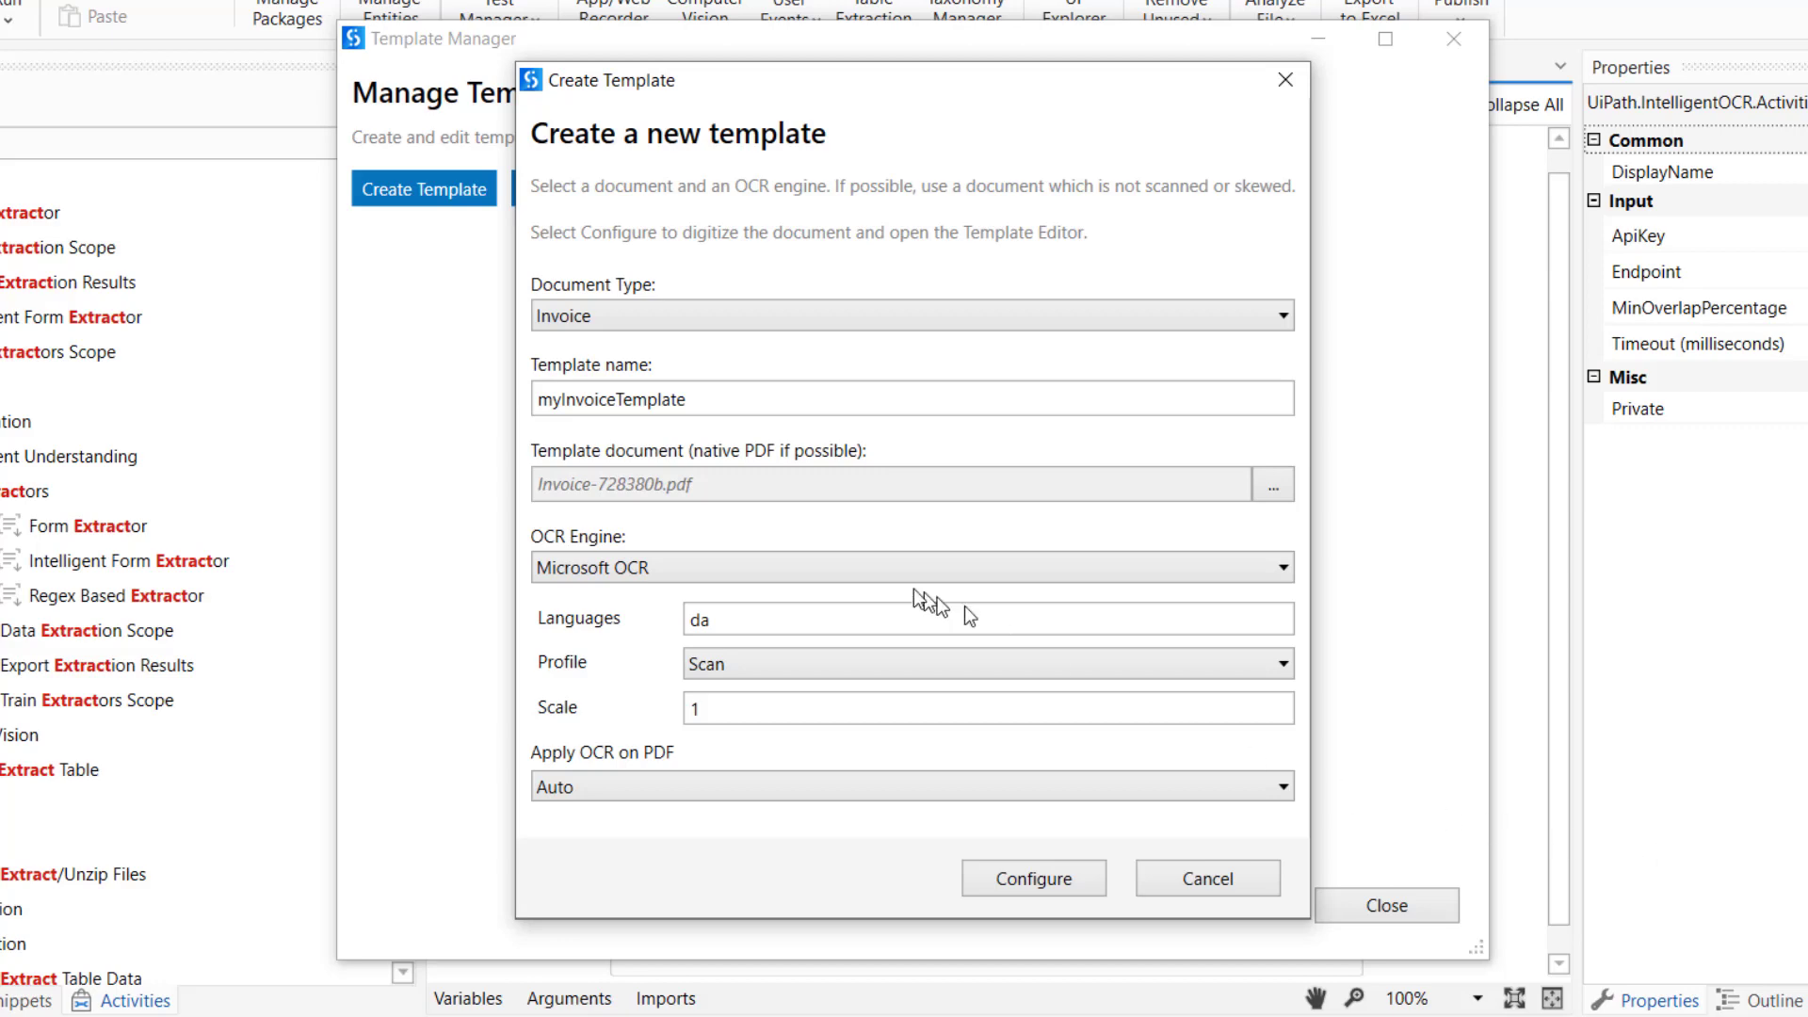
{"action": "double_click", "coordinate": [744, 618]}
{"action": "type", "text": "en"}
{"action": "left_click", "coordinate": [1026, 878]}
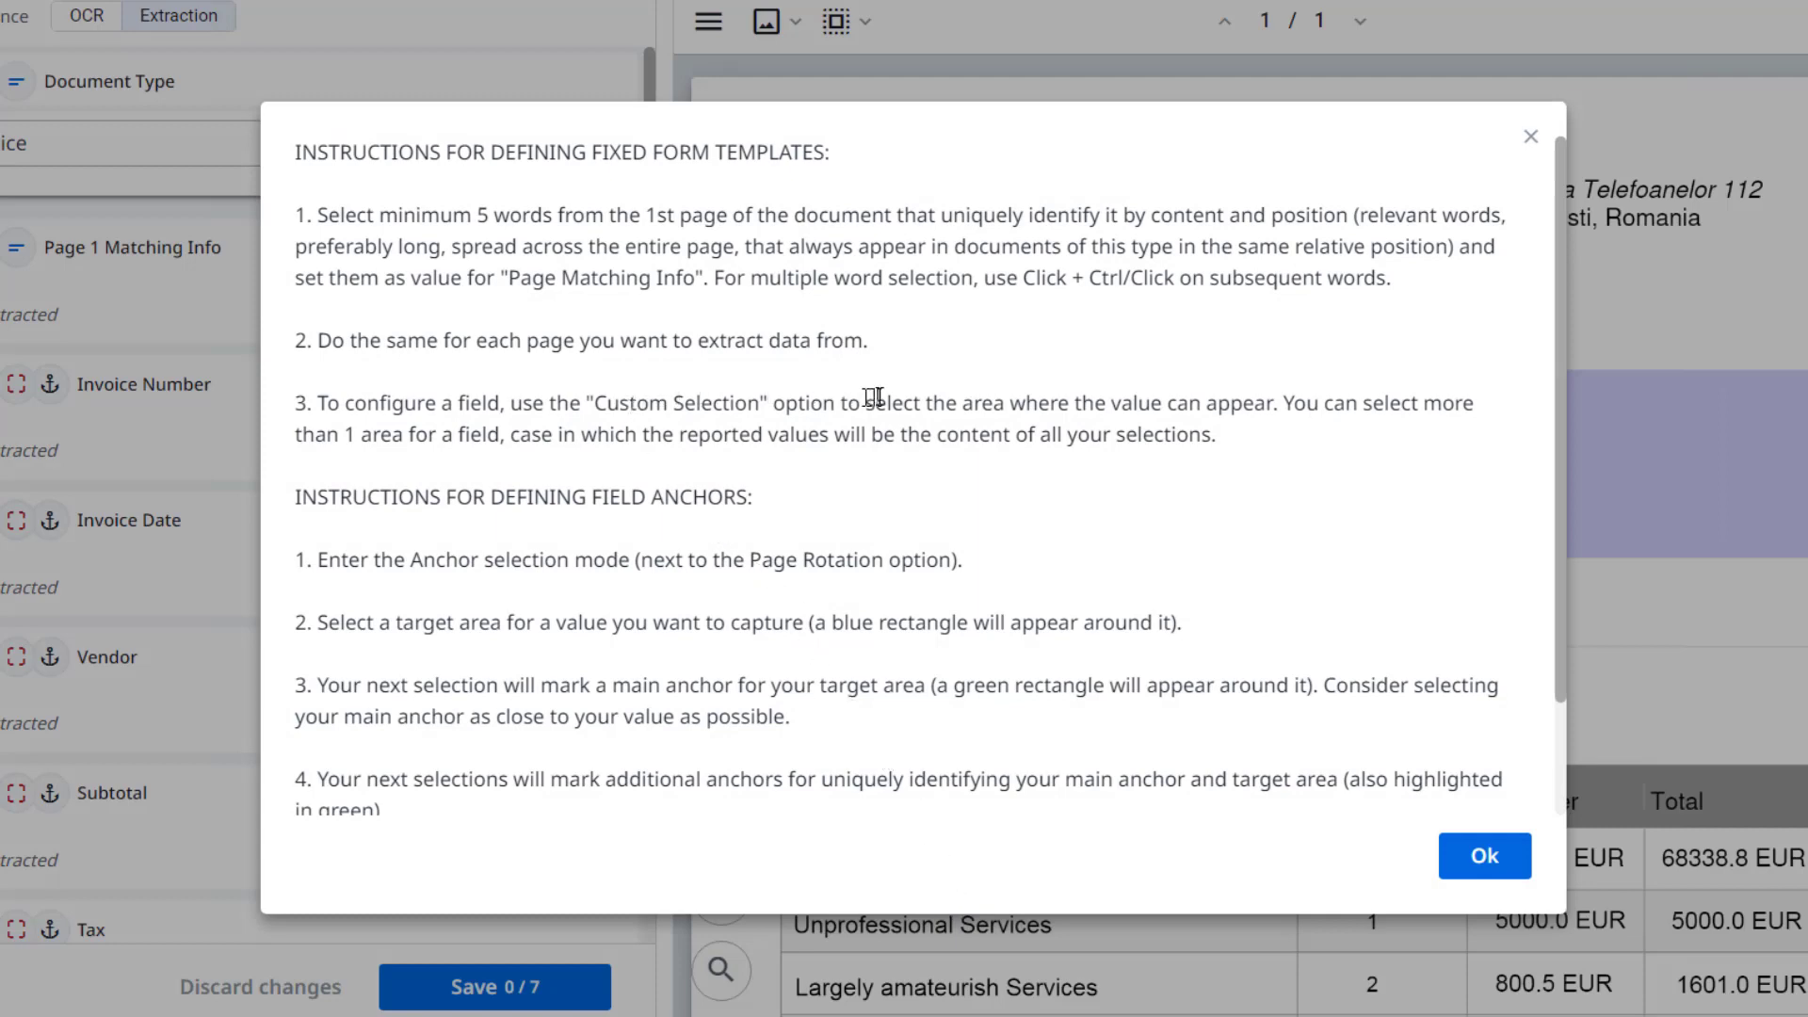
- Compare the template's field list with the invoice's line-item table and totals, and leave the template without saving it
{"action": "left_click", "coordinate": [1474, 857]}
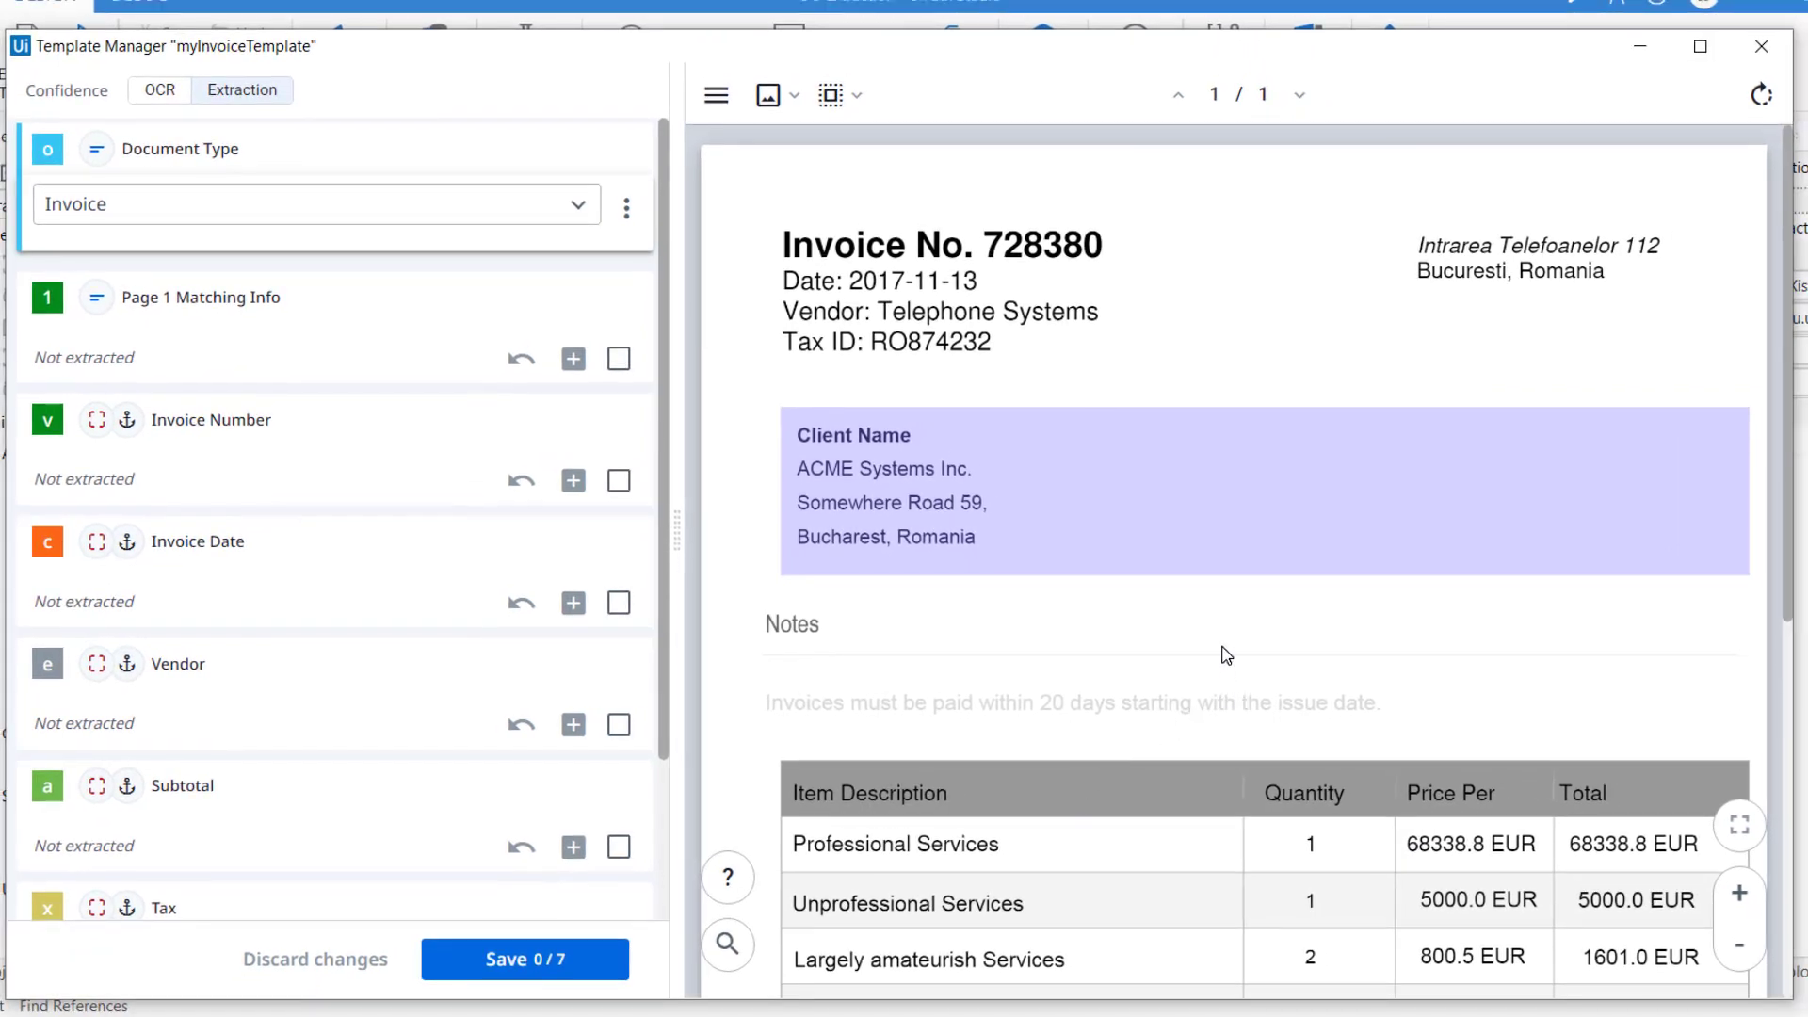
{"action": "scroll", "coordinate": [1263, 521], "scroll_direction": "down", "scroll_amount": 1}
{"action": "scroll", "coordinate": [1259, 517], "scroll_direction": "down", "scroll_amount": 2}
{"action": "scroll", "coordinate": [1262, 520], "scroll_direction": "up", "scroll_amount": 3}
{"action": "scroll", "coordinate": [1281, 620], "scroll_direction": "down", "scroll_amount": 3}
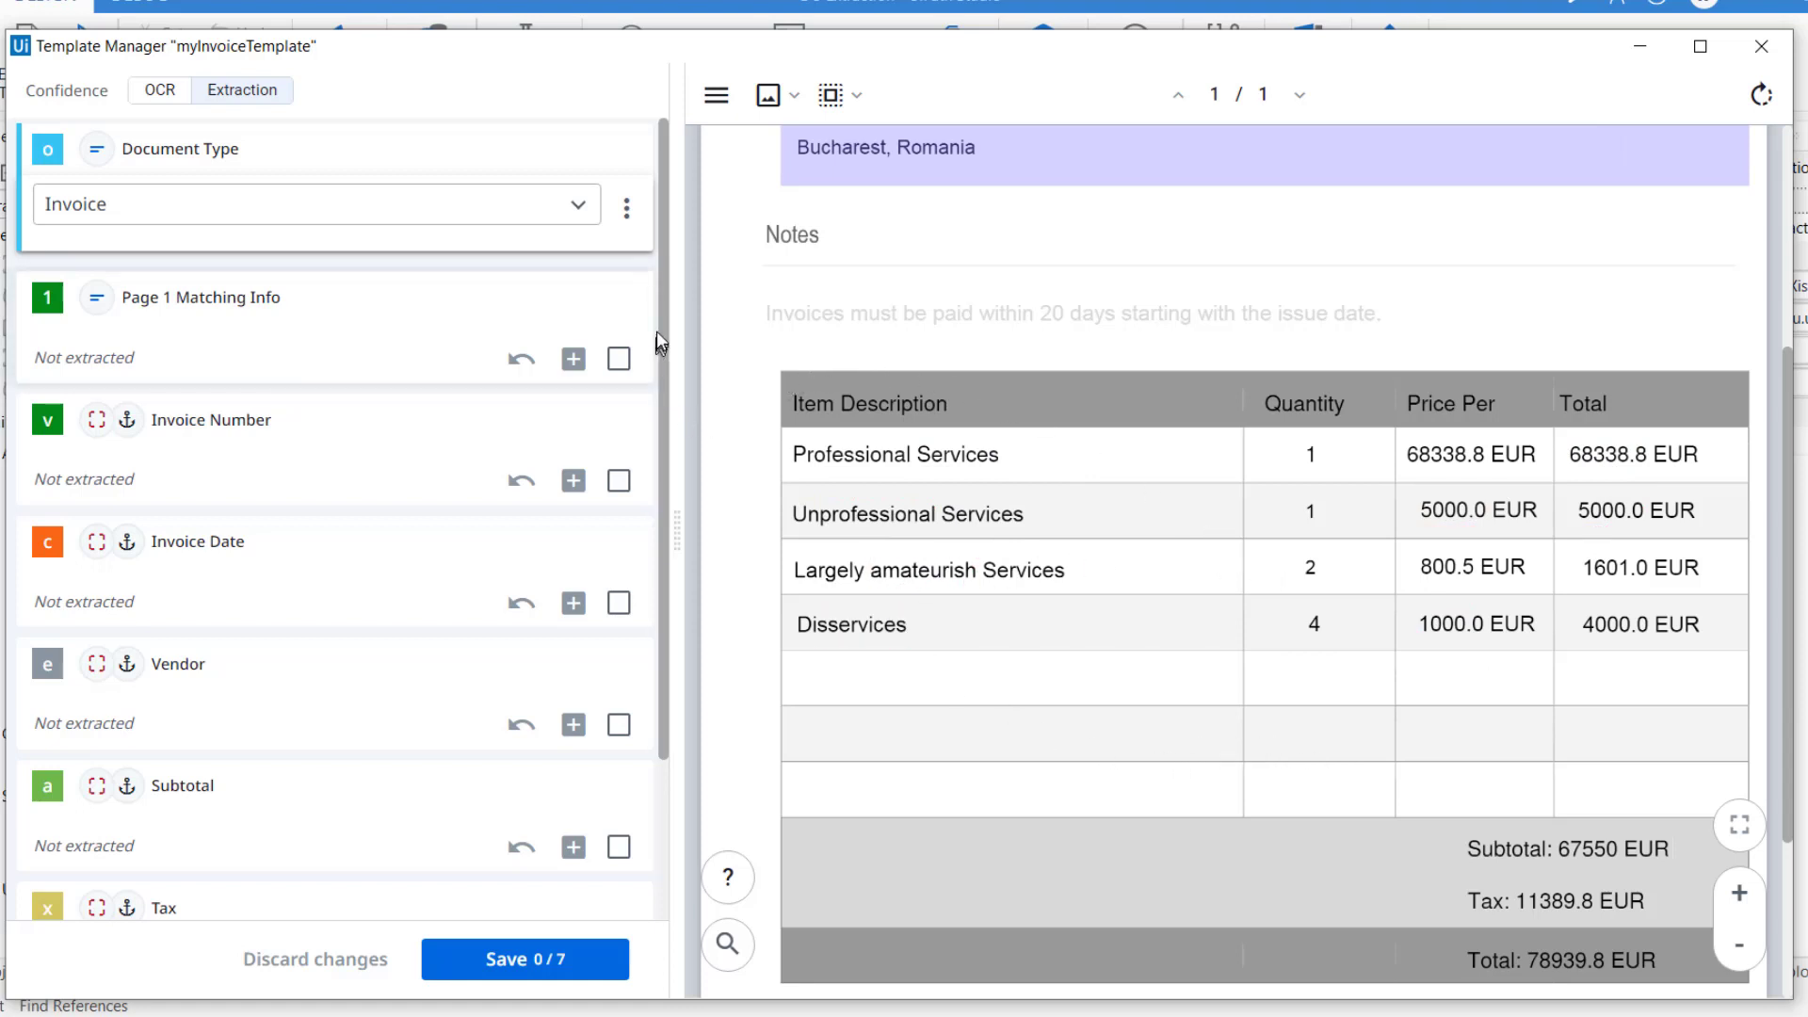
{"action": "left_click_drag", "start_coordinate": [662, 314], "coordinate": [671, 407]}
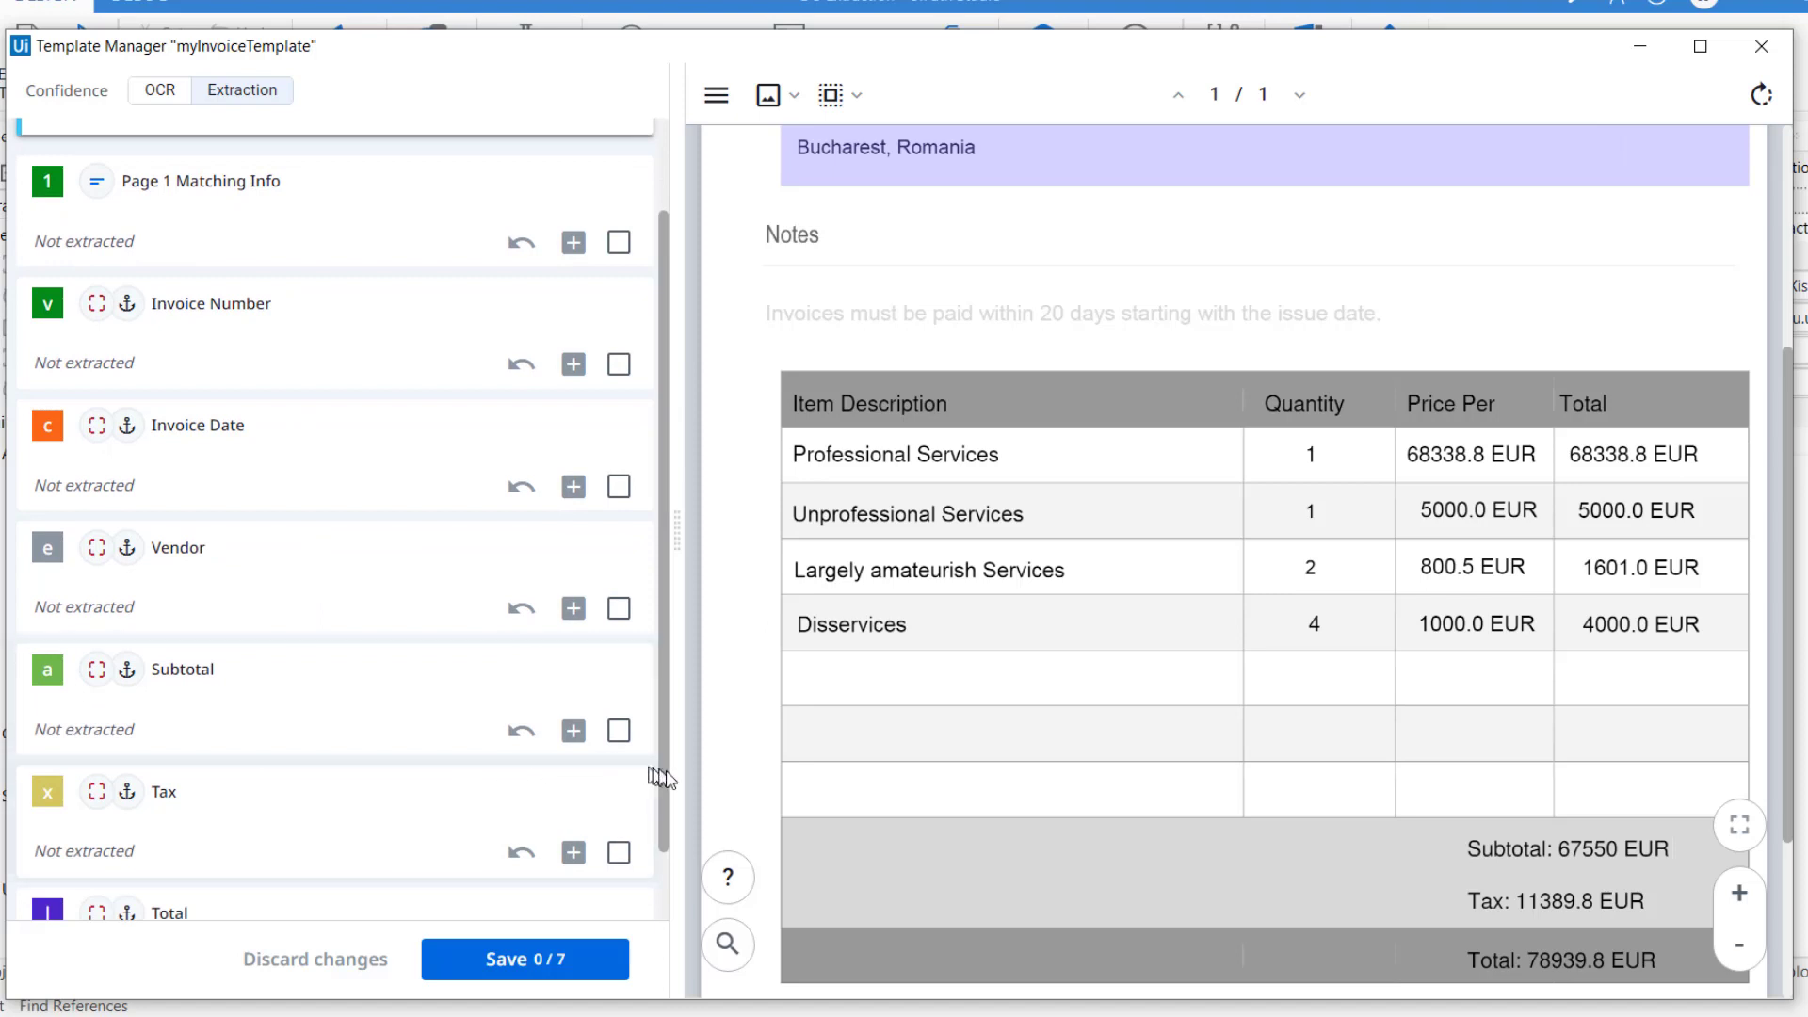
{"action": "left_click_drag", "start_coordinate": [665, 781], "coordinate": [658, 864]}
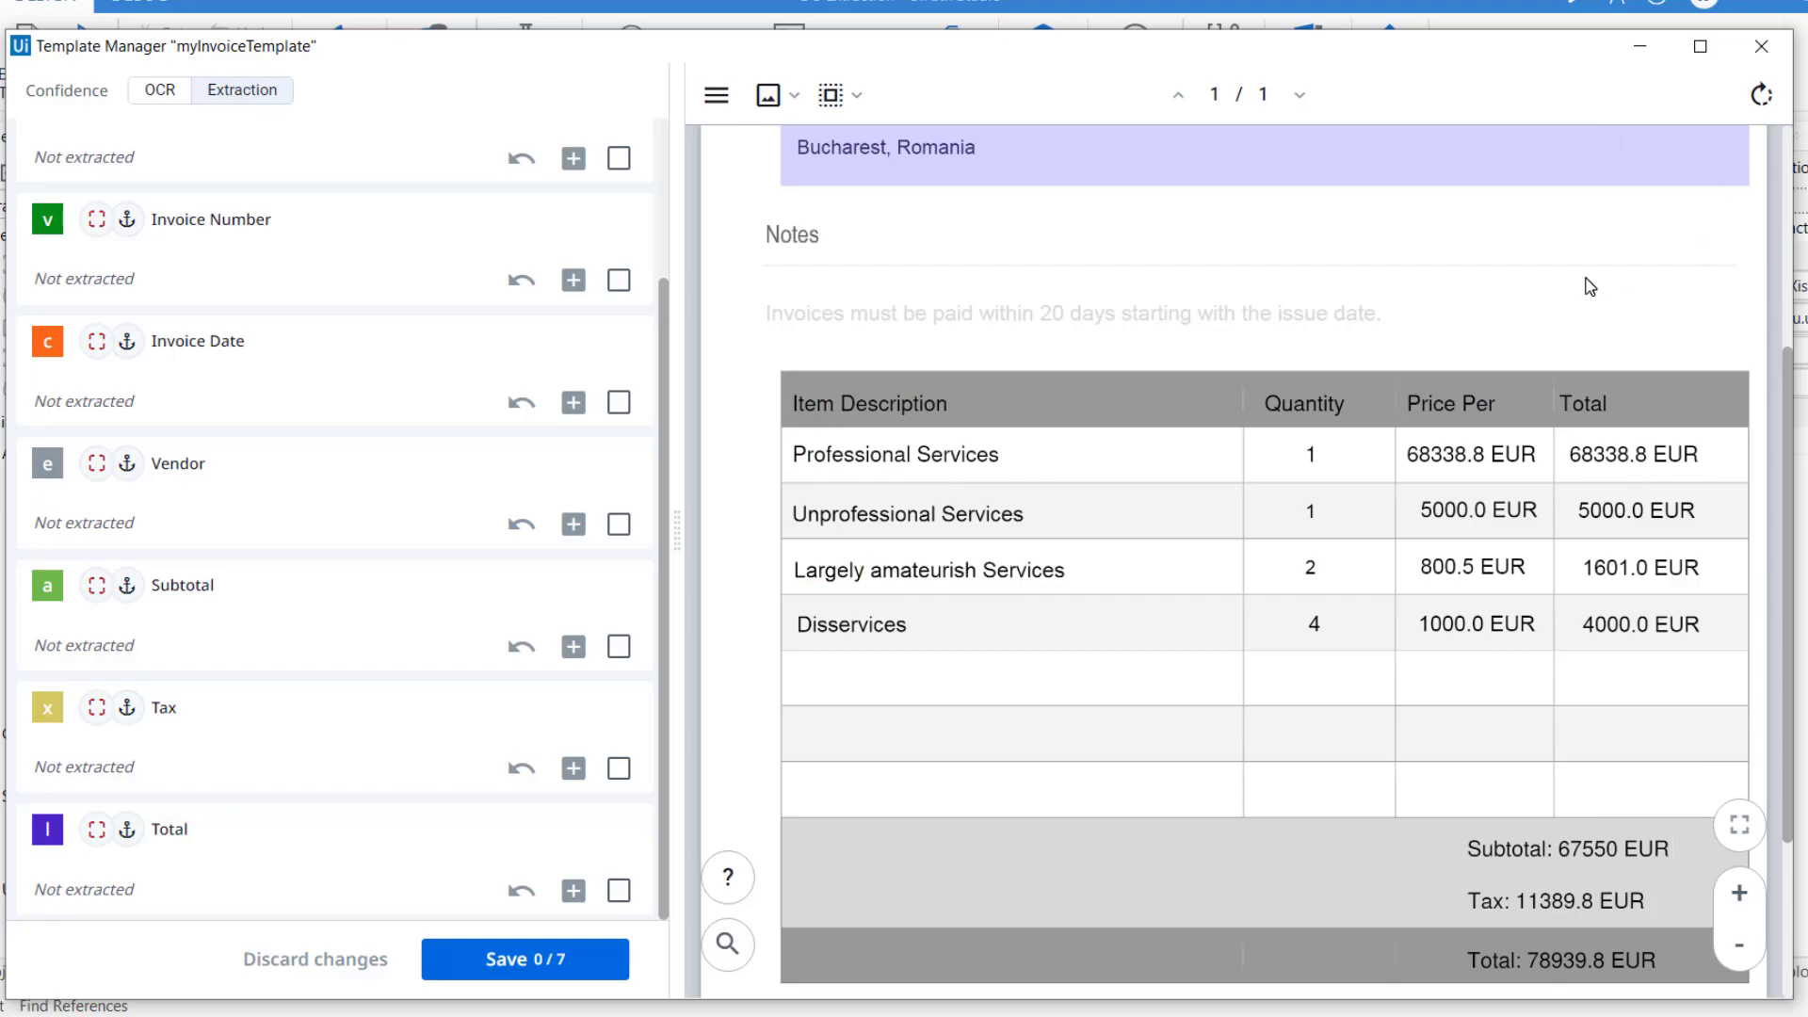
{"action": "left_click", "coordinate": [1761, 46]}
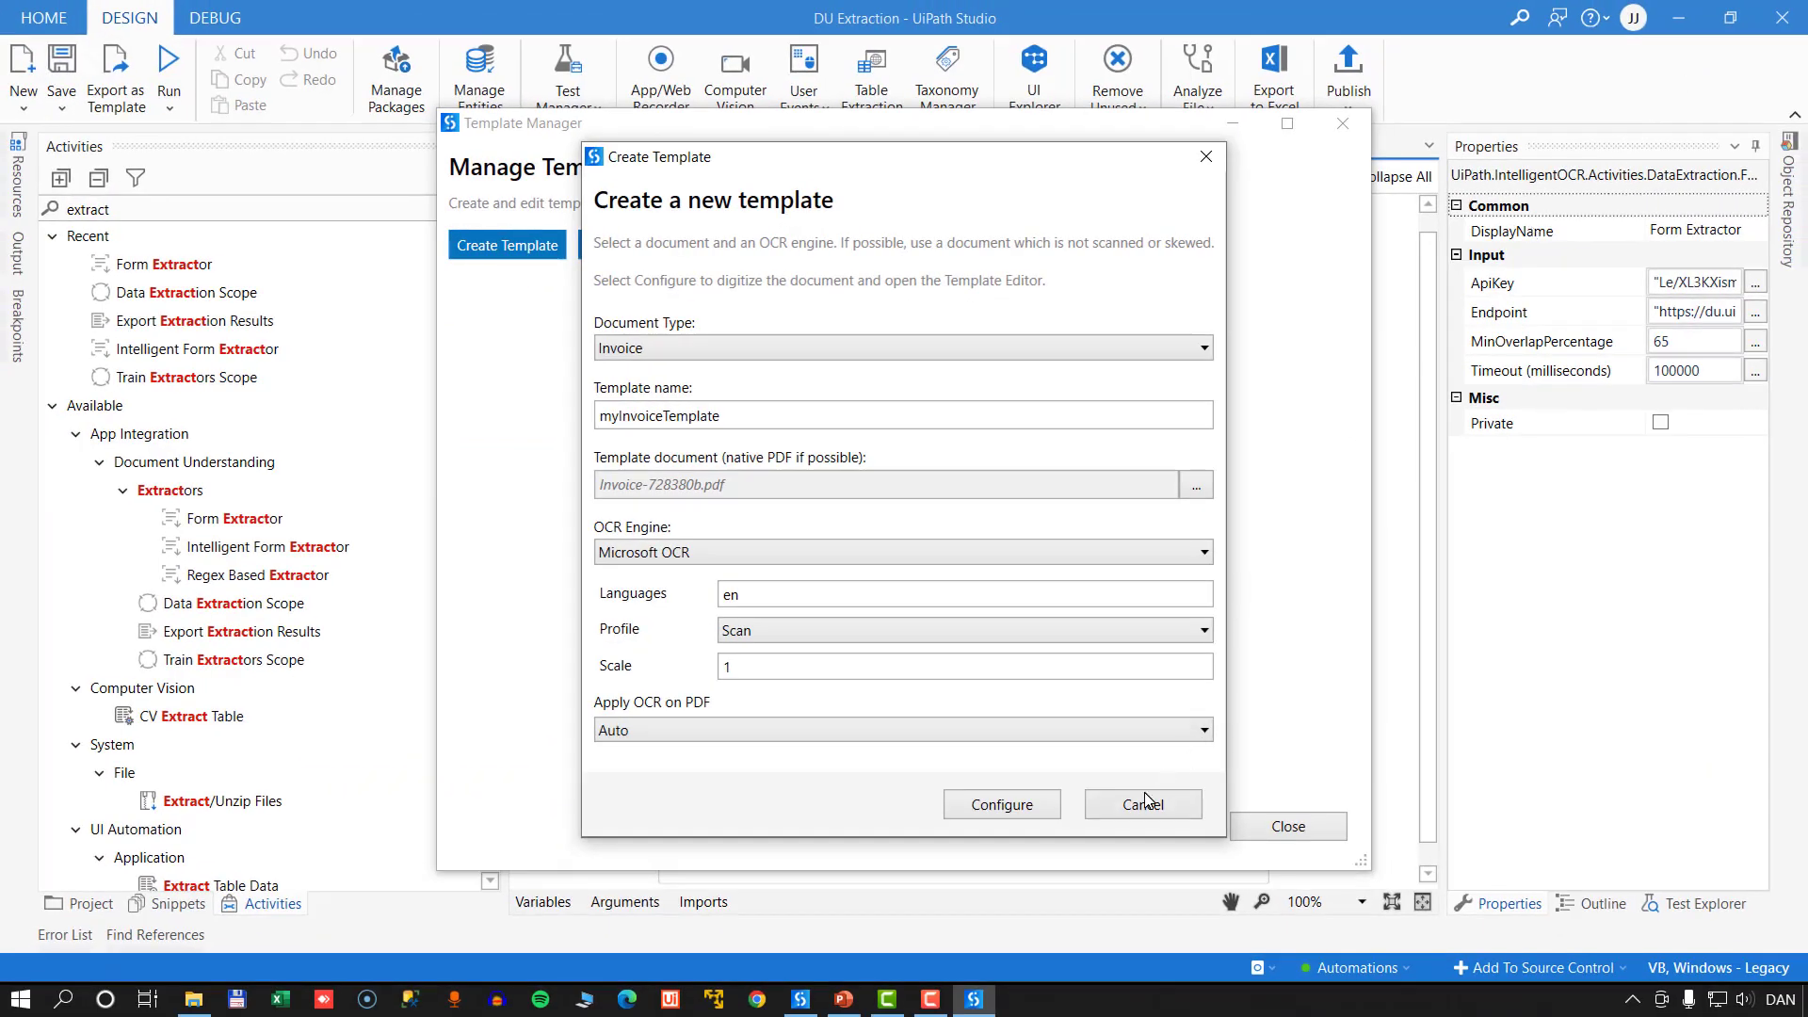
{"action": "left_click", "coordinate": [1145, 800]}
{"action": "left_click", "coordinate": [1295, 828]}
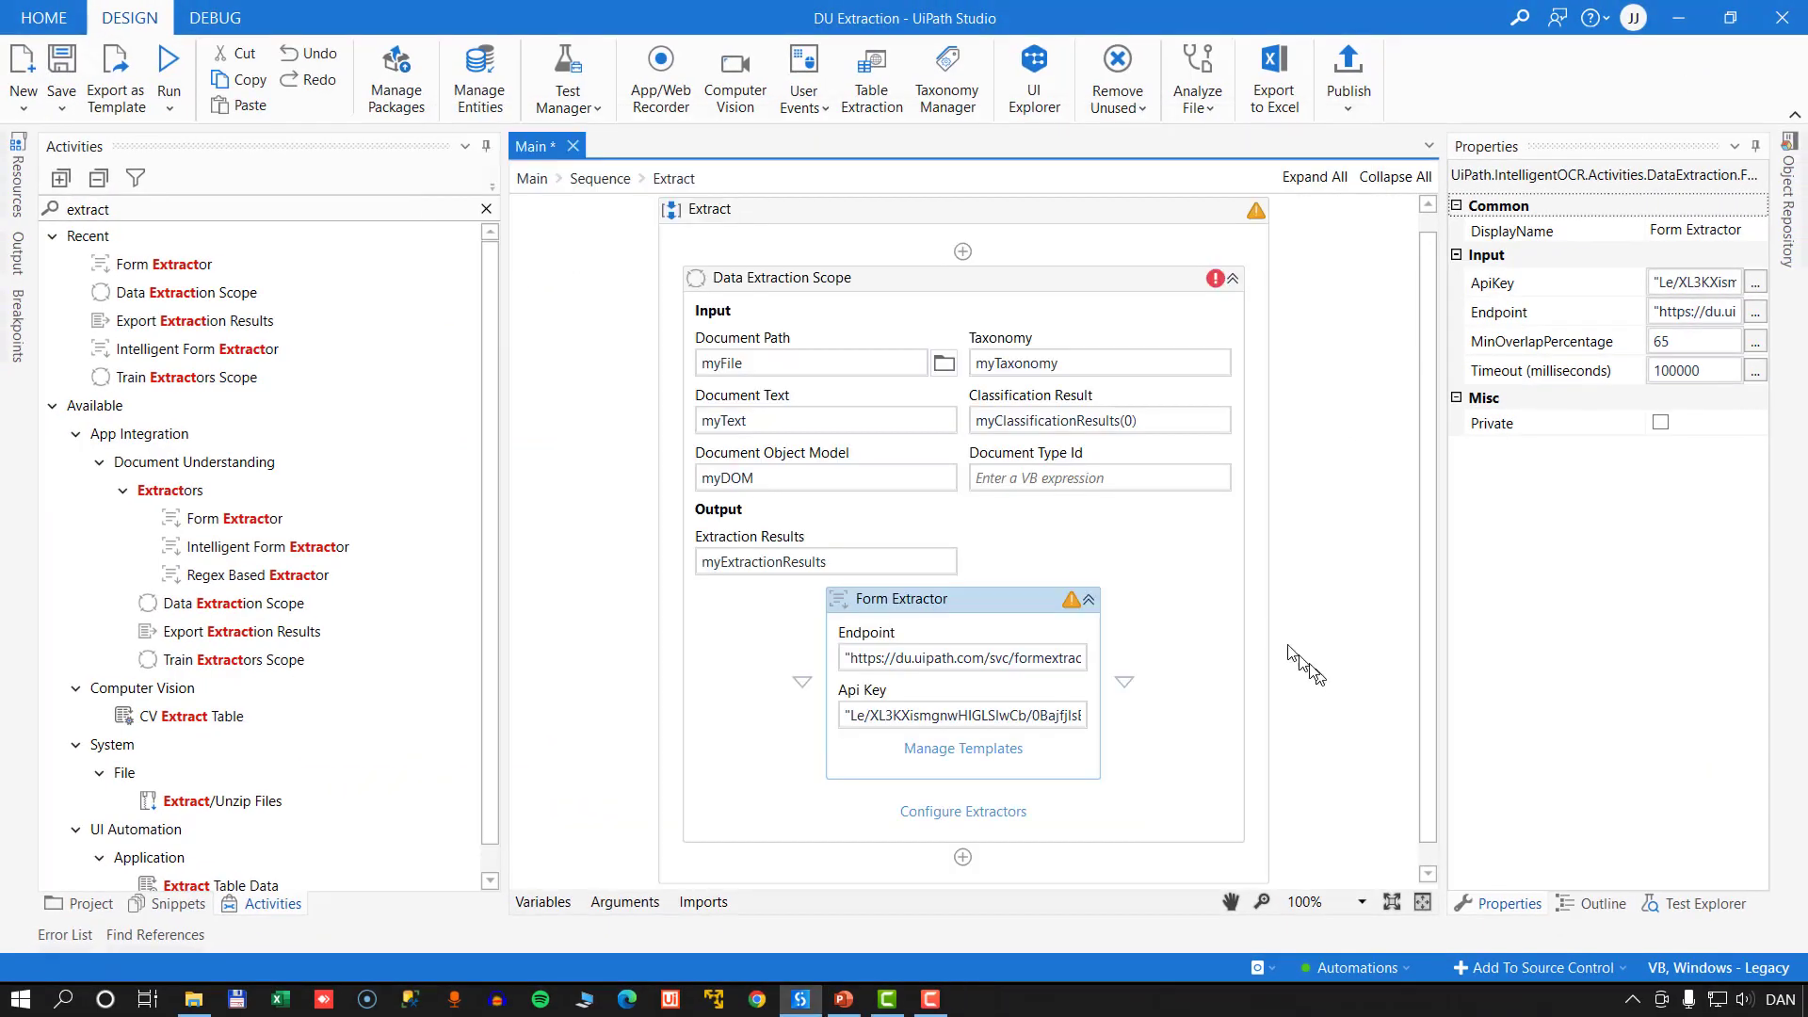
- Open the Taxonomy Manager and display the Invoice document type of the Finance category
{"action": "left_click", "coordinate": [939, 94]}
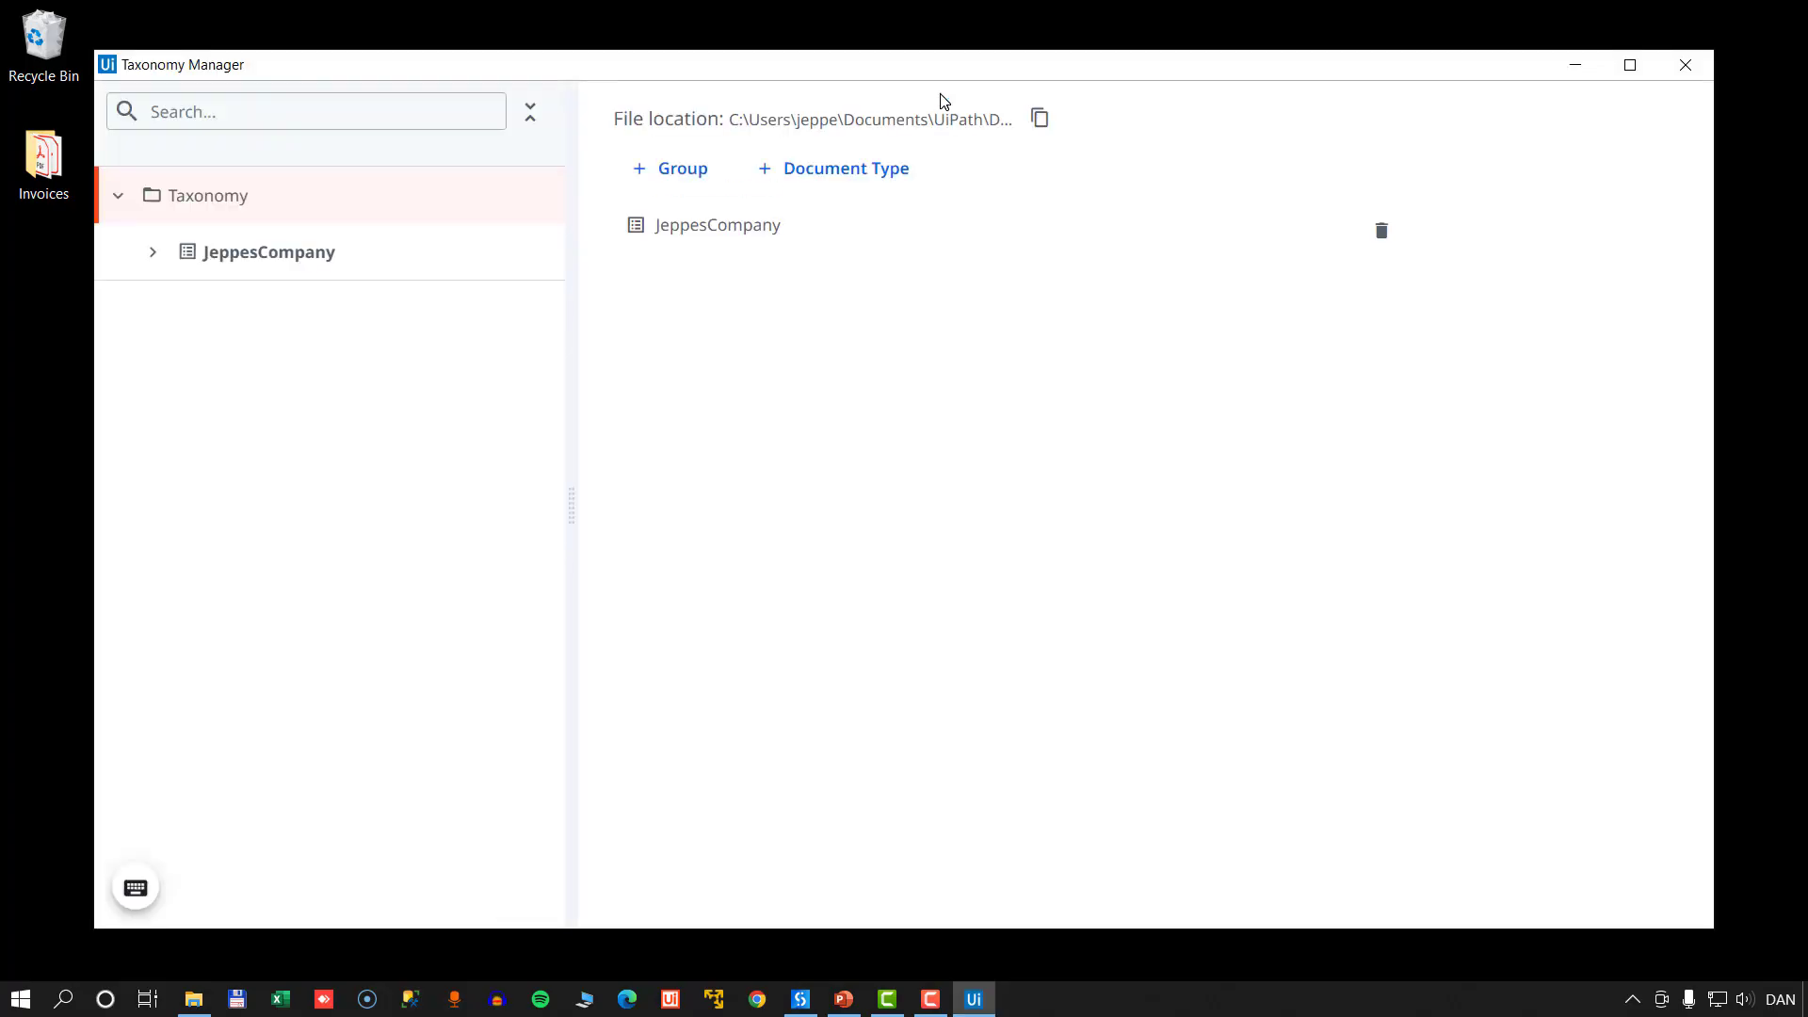
{"action": "left_click", "coordinate": [1630, 64]}
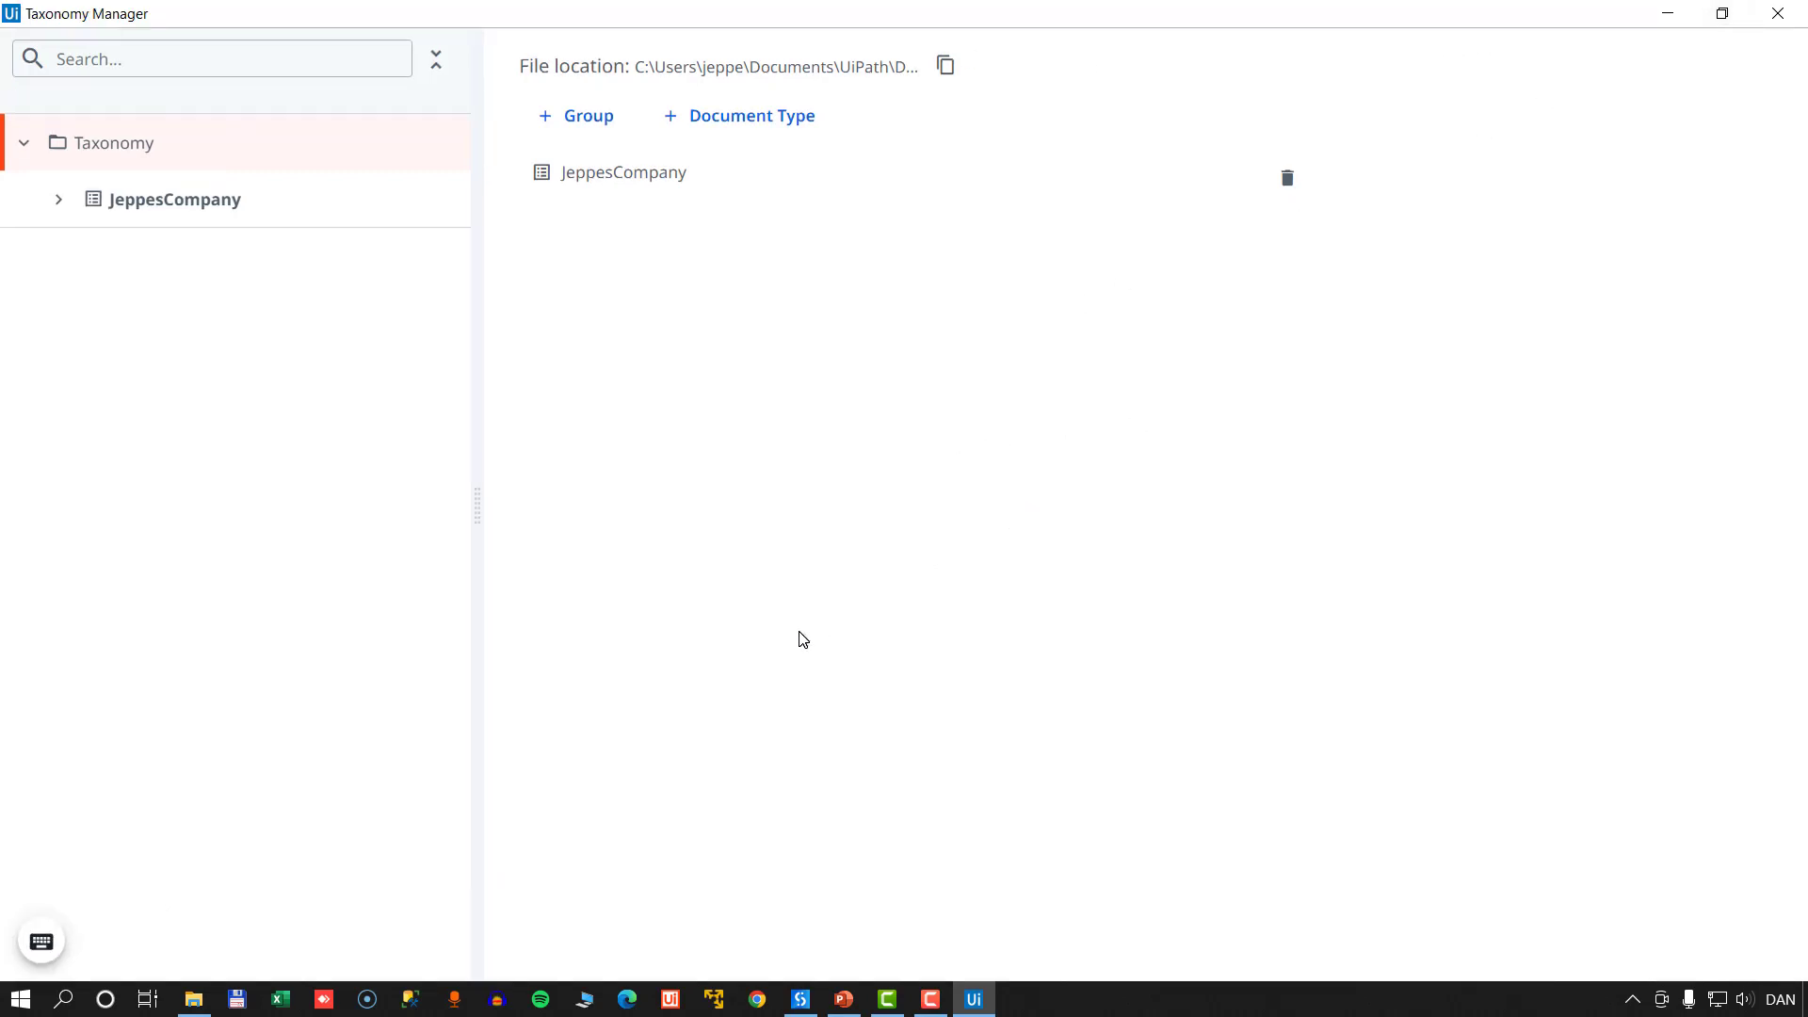
{"action": "left_click", "coordinate": [620, 177]}
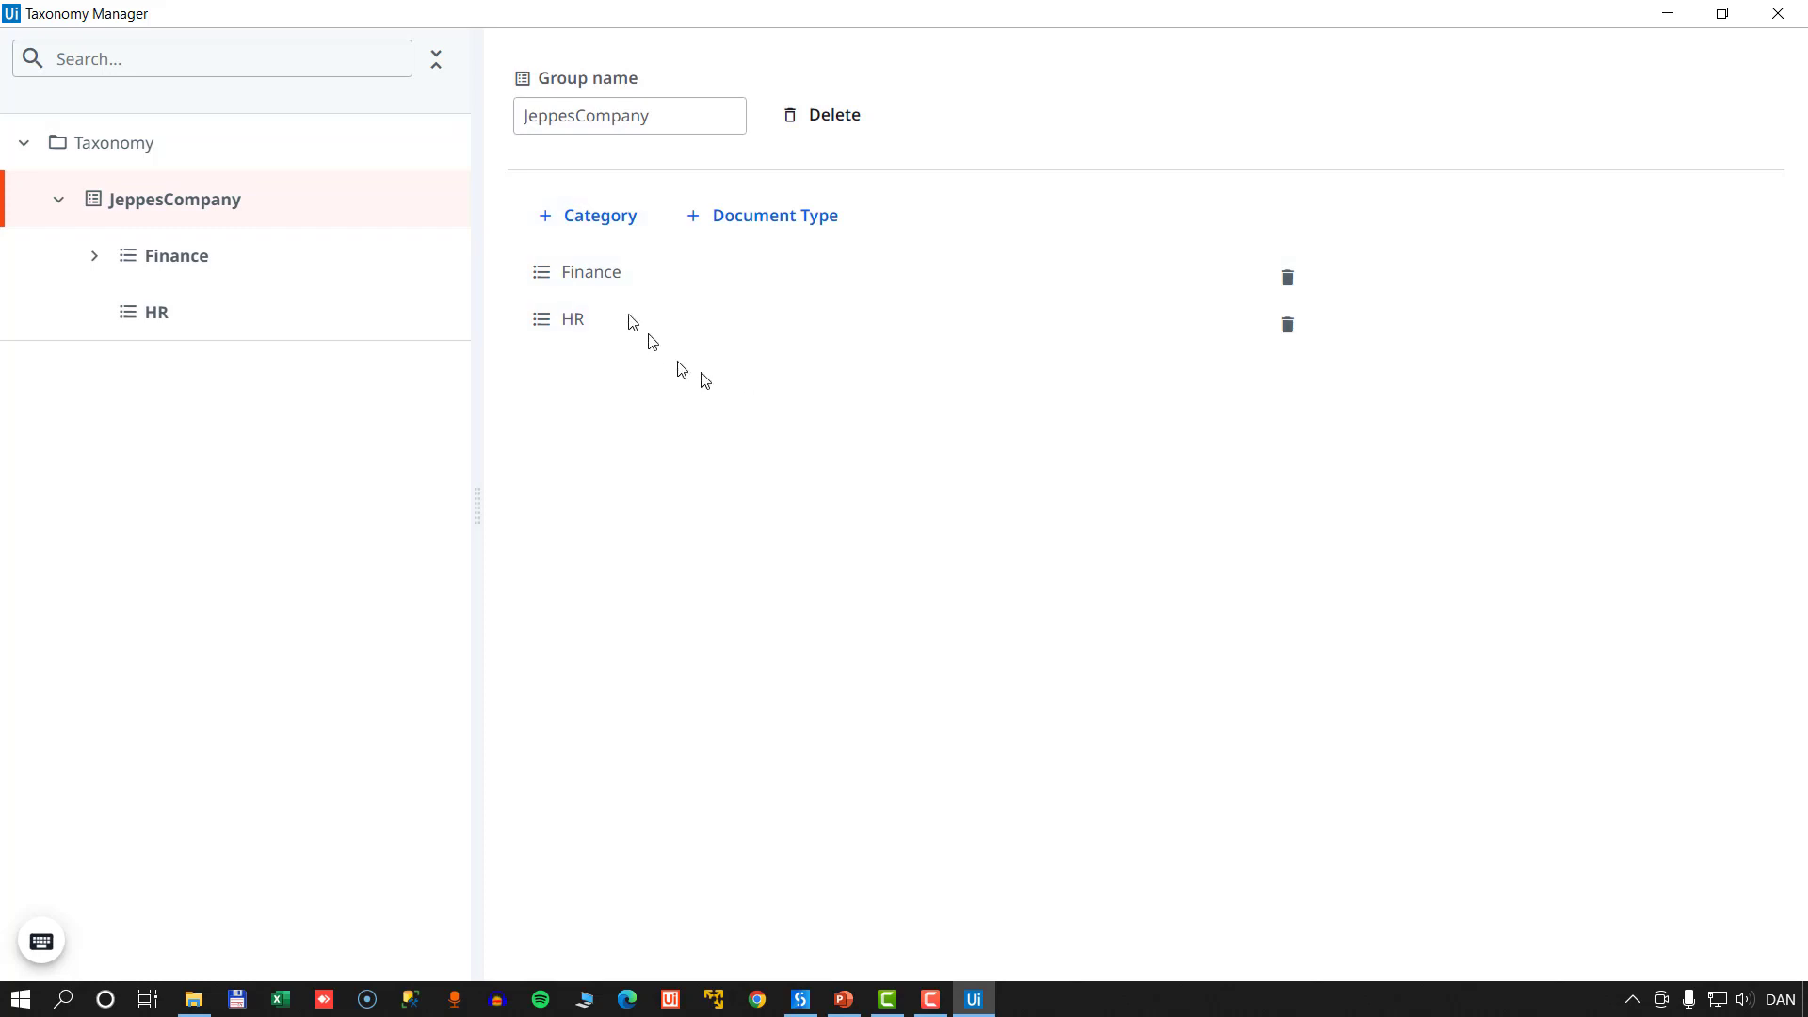
{"action": "left_click", "coordinate": [597, 282]}
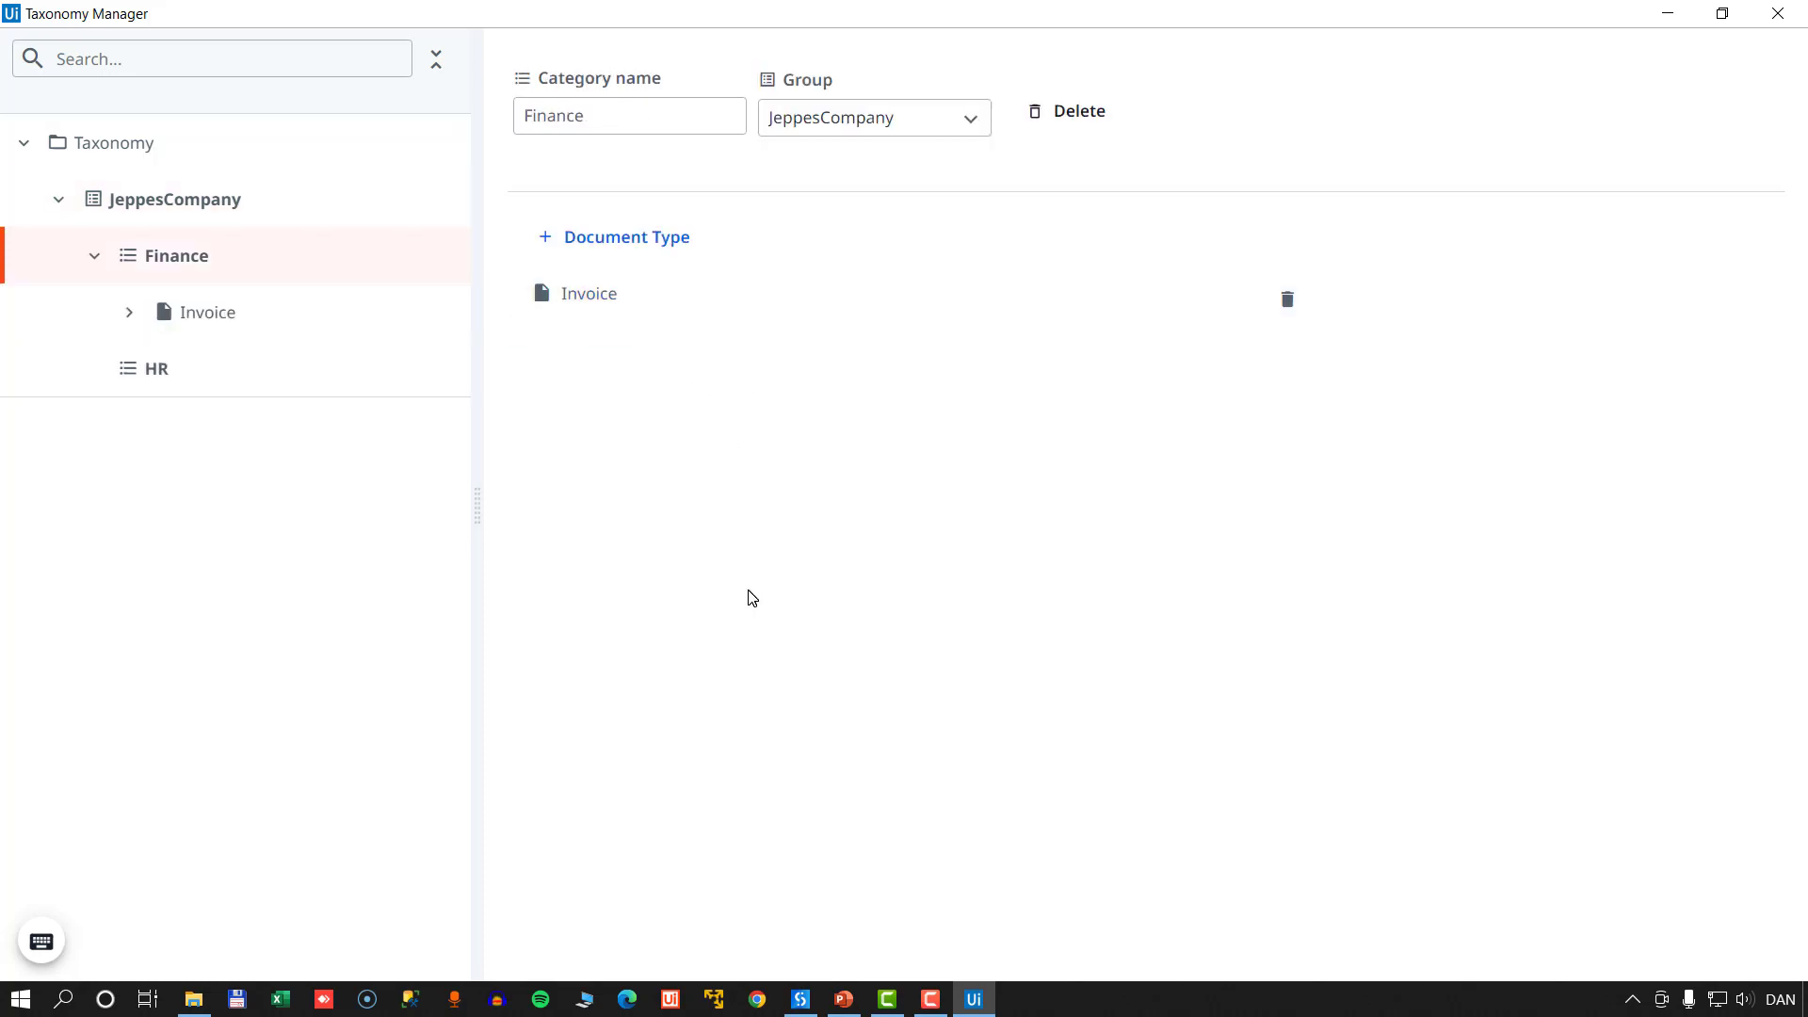
{"action": "left_click", "coordinate": [588, 301]}
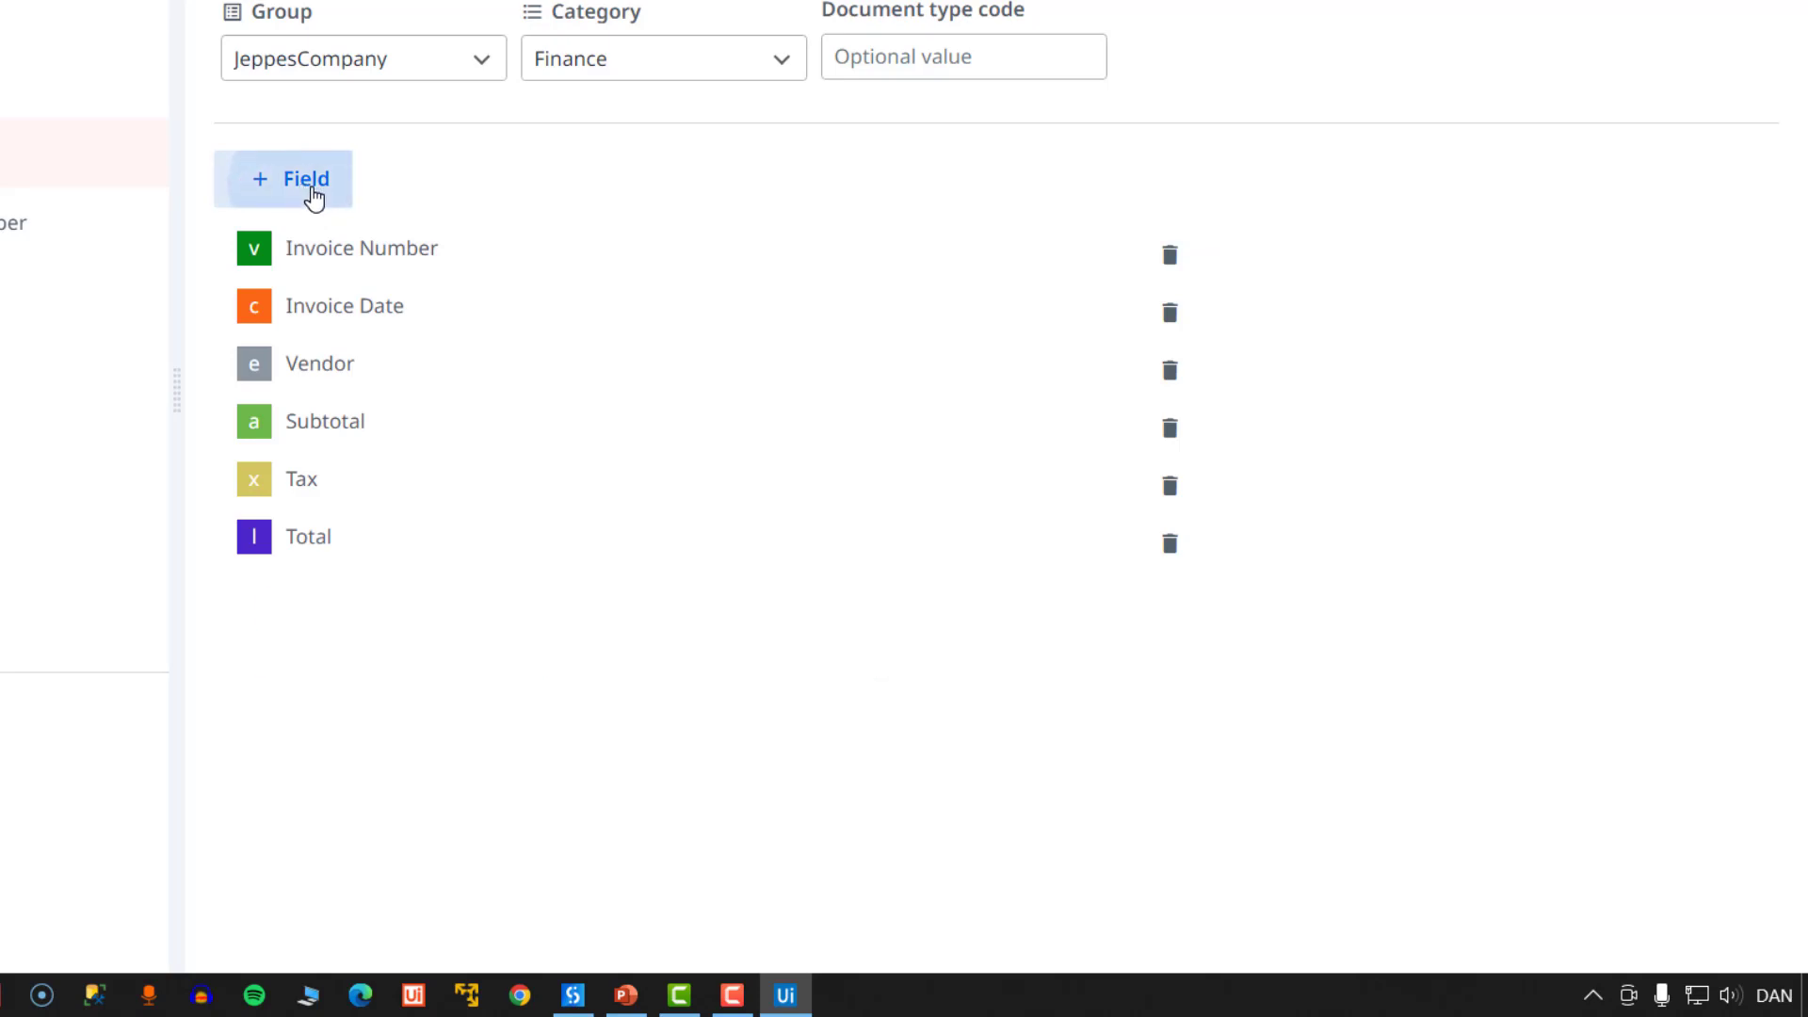
- Add a field named InvoiceItems of type Table to the Invoice document type
{"action": "left_click", "coordinate": [314, 198]}
{"action": "type", "text": "In"}
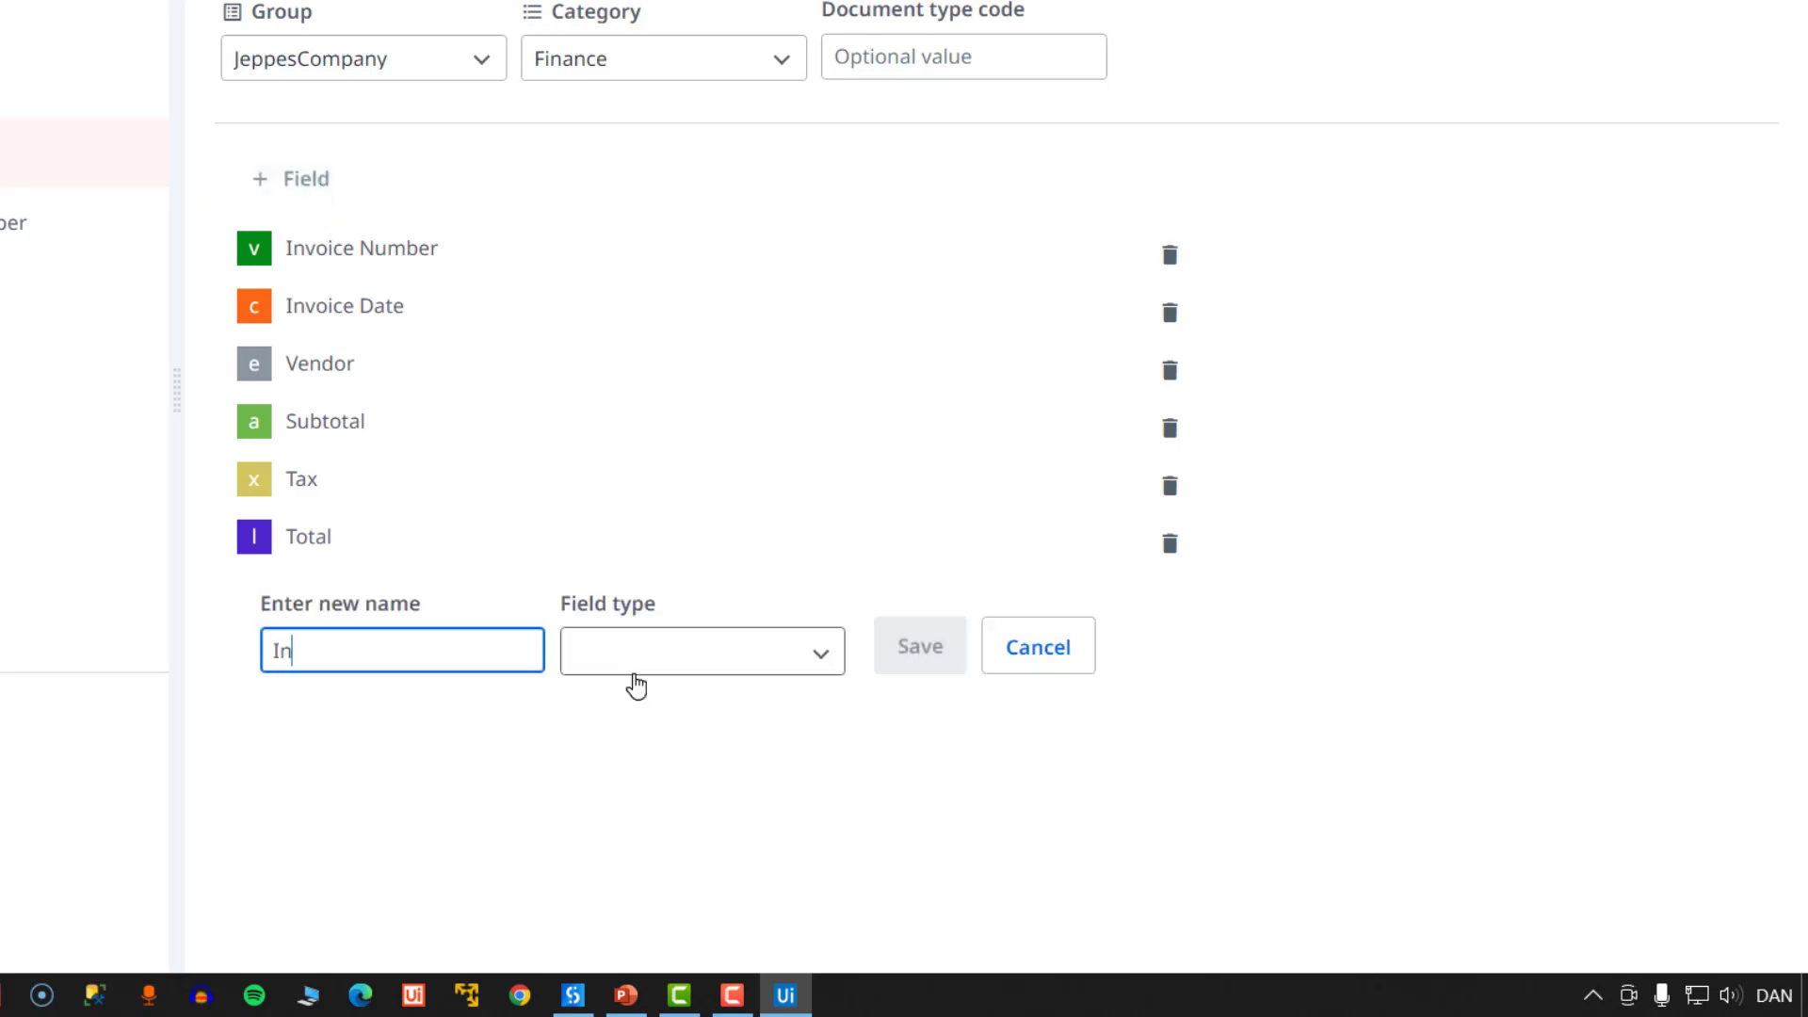
{"action": "type", "text": "voiceItems"}
{"action": "left_click", "coordinate": [698, 670]}
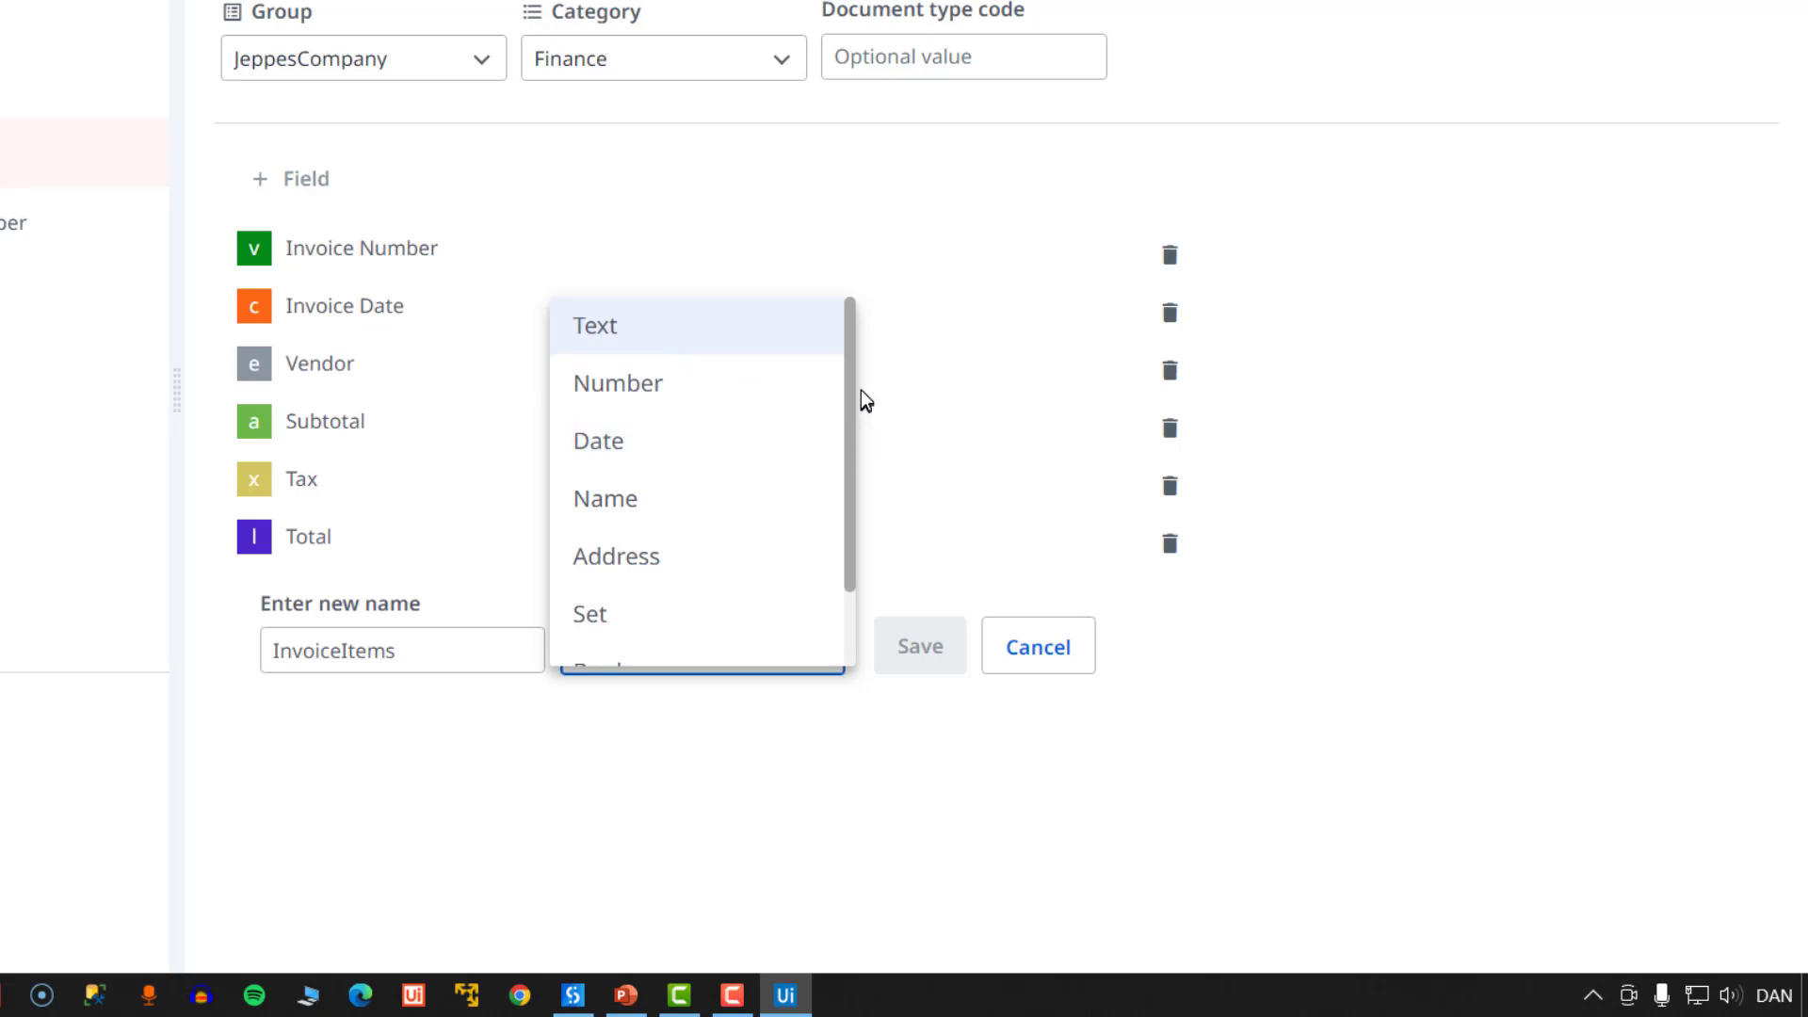
{"action": "left_click_drag", "start_coordinate": [856, 388], "coordinate": [872, 500]}
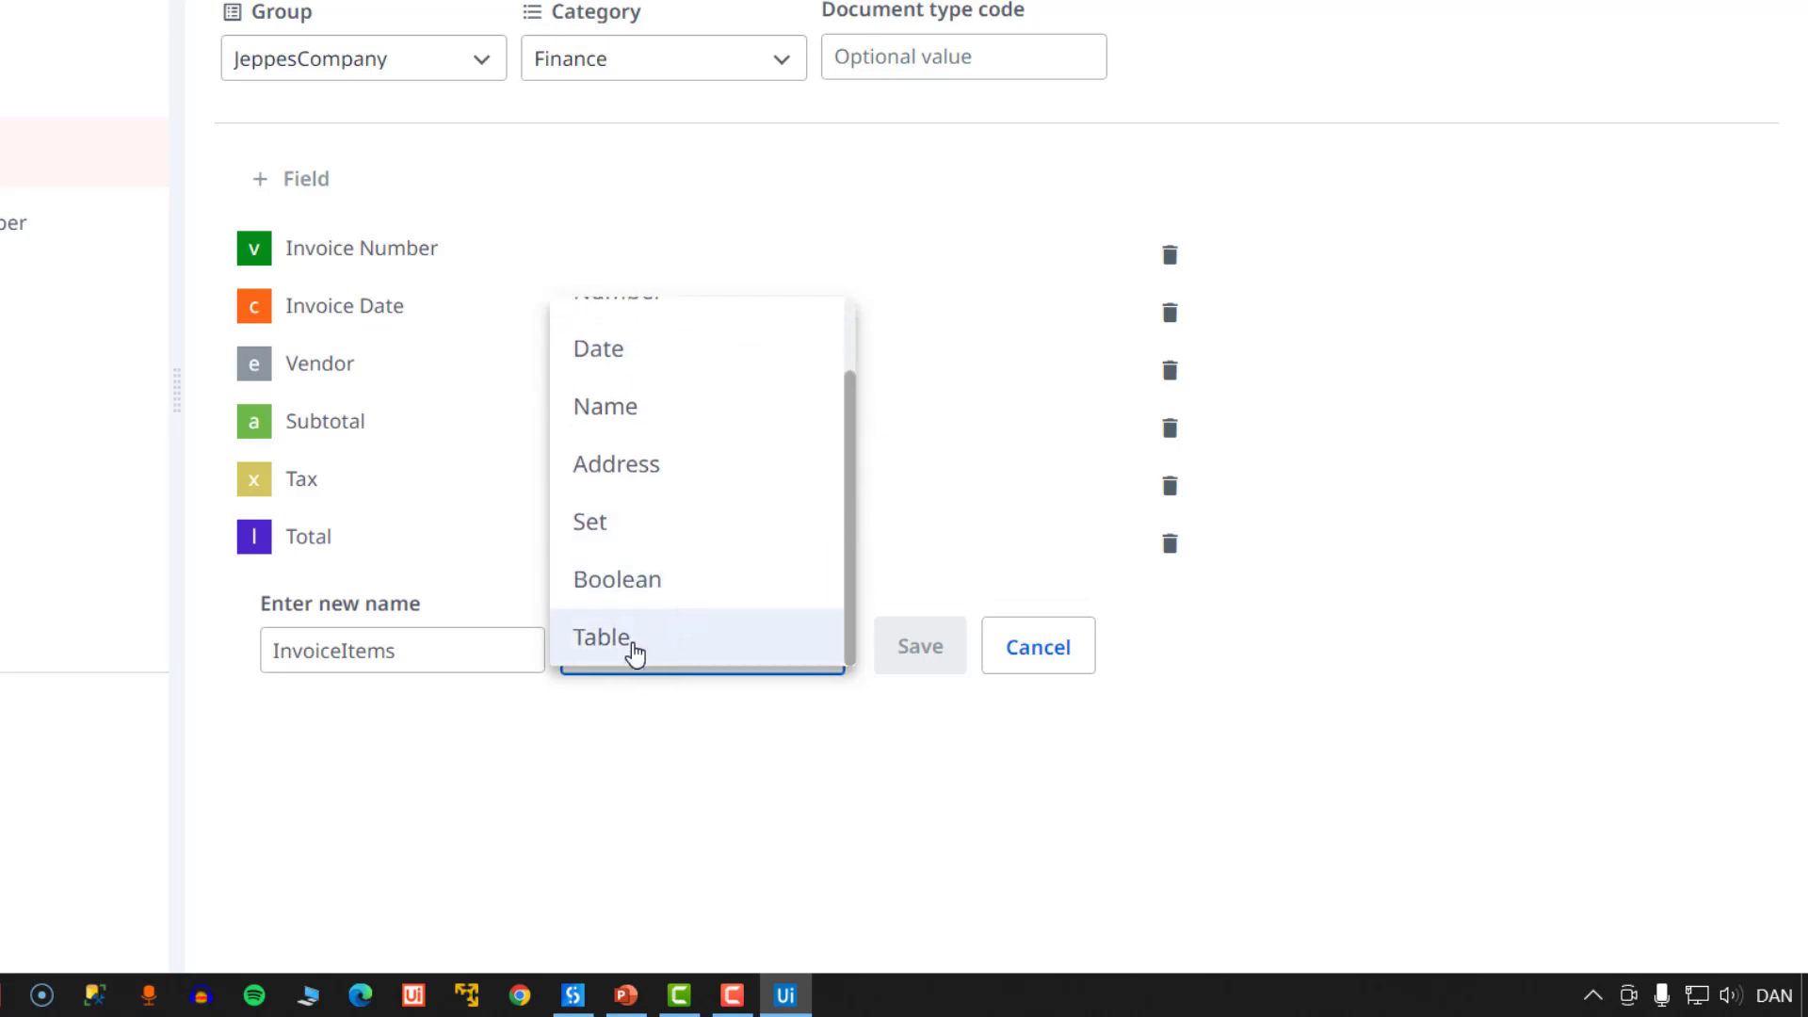
{"action": "left_click", "coordinate": [634, 652]}
{"action": "left_click", "coordinate": [920, 646]}
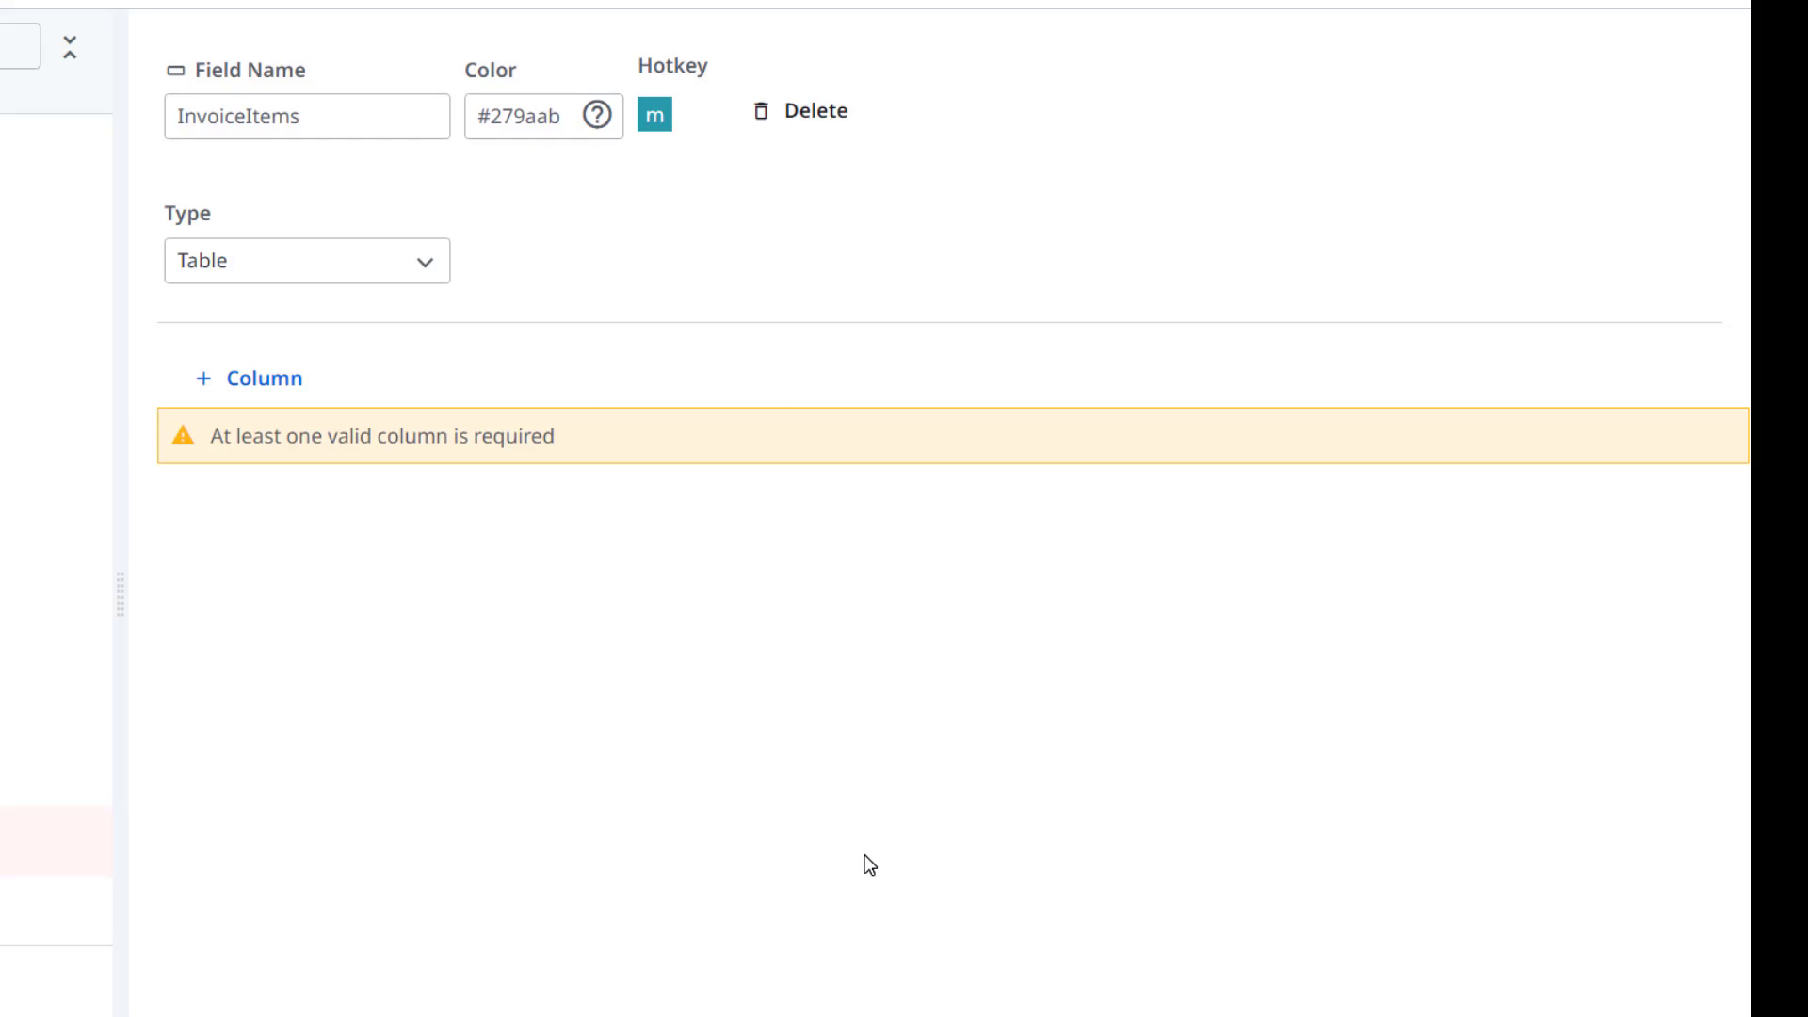
- Define a column named Item Description of type Text for the InvoiceItems table field
{"action": "left_click", "coordinate": [252, 381]}
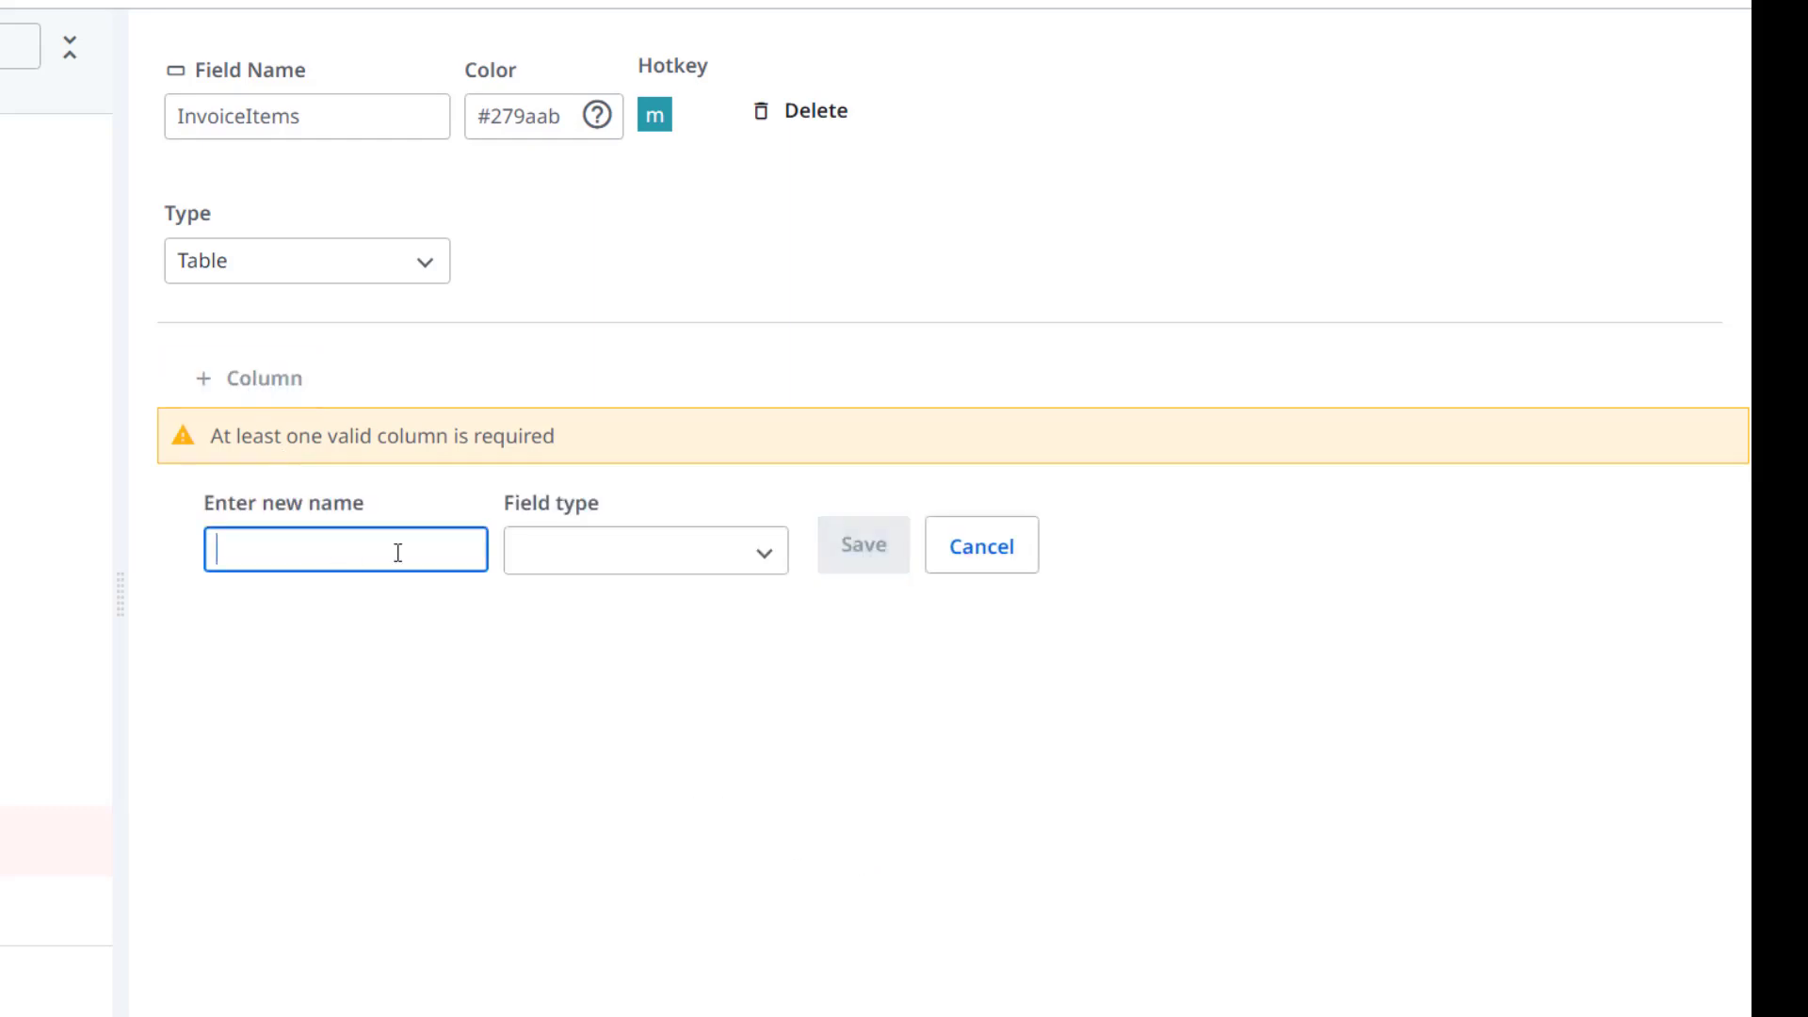
{"action": "type", "text": "Irtew"}
{"action": "left_click", "coordinate": [692, 560]}
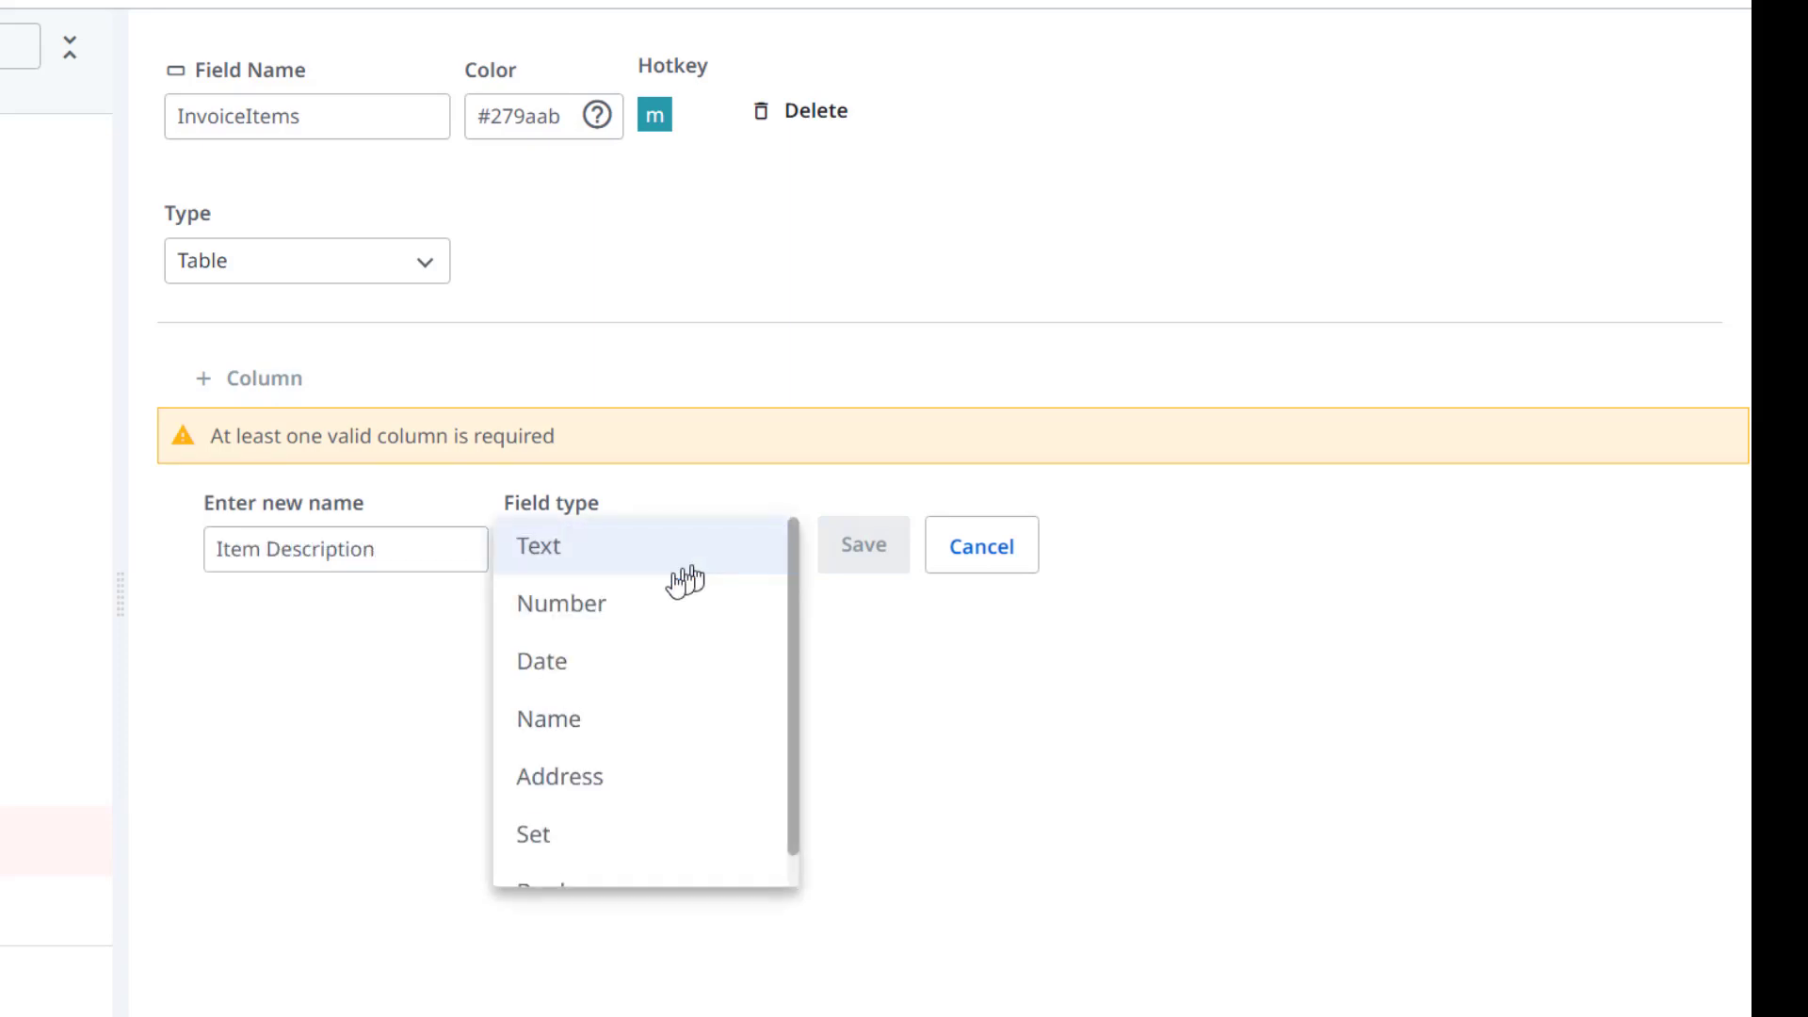
{"action": "left_click", "coordinate": [607, 548]}
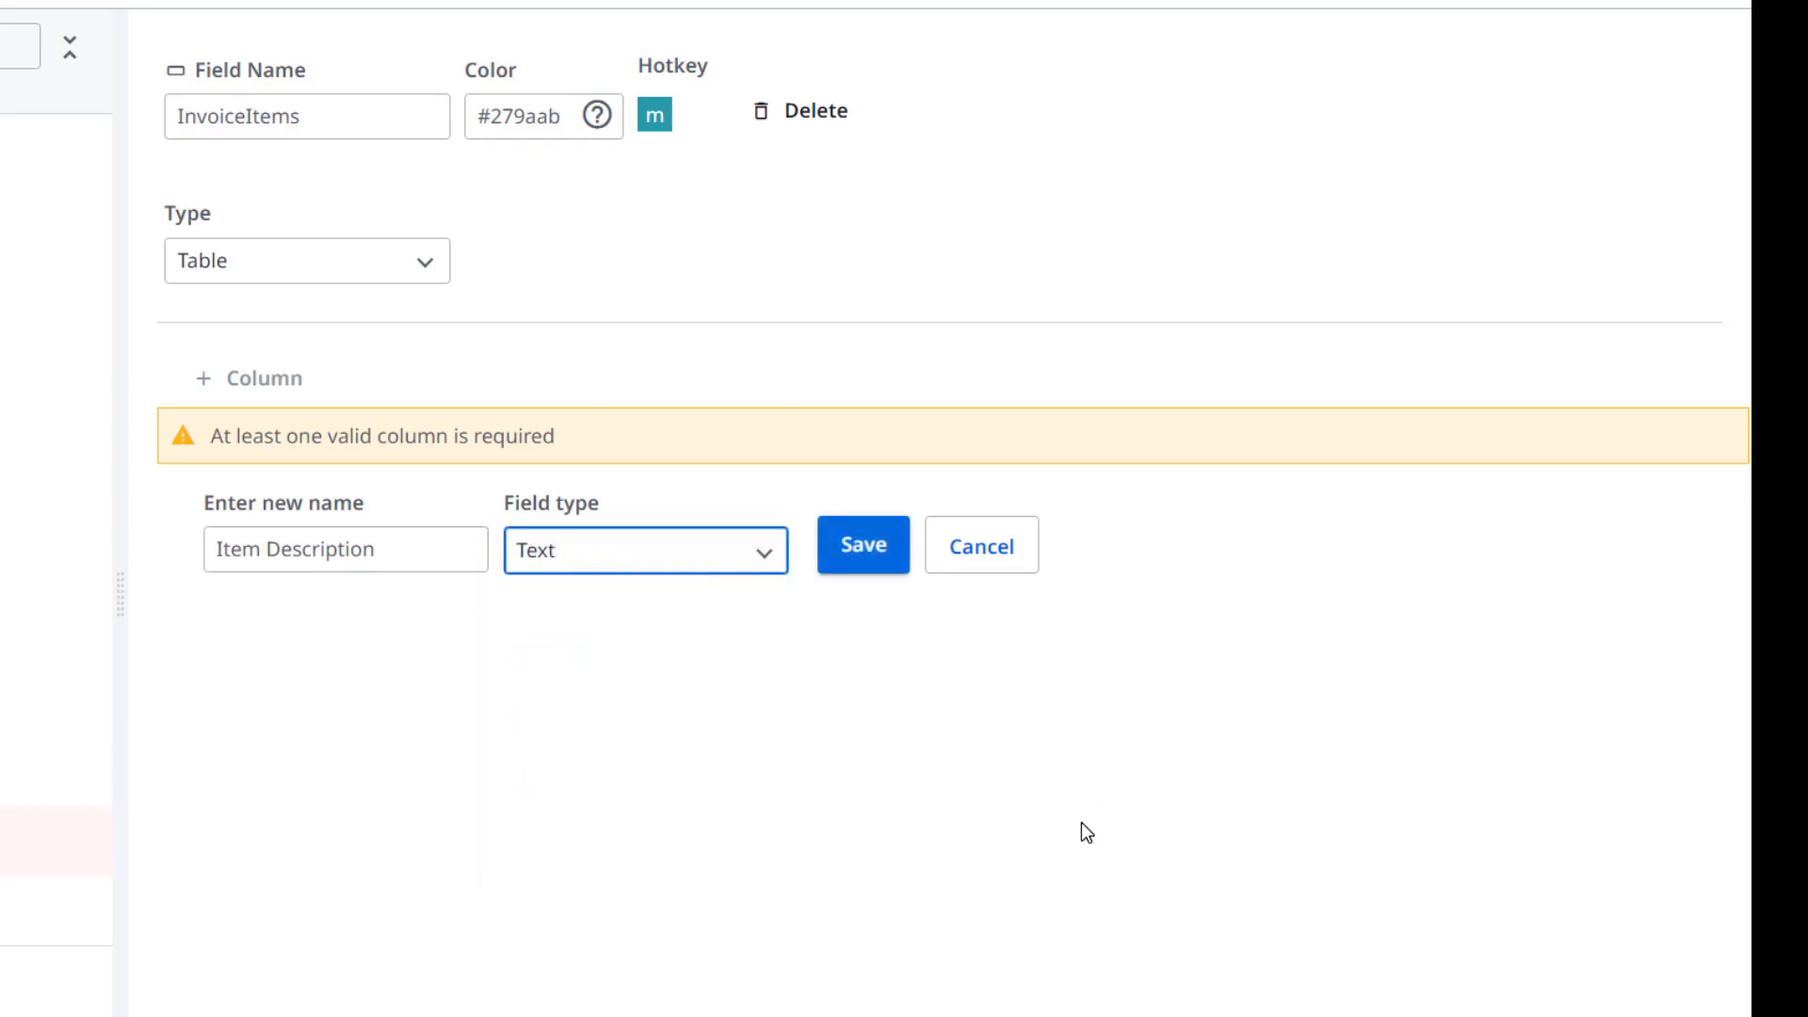
- Open Invoice-728380b and examine the column headers of its line-item table
{"action": "left_click", "coordinate": [108, 1015]}
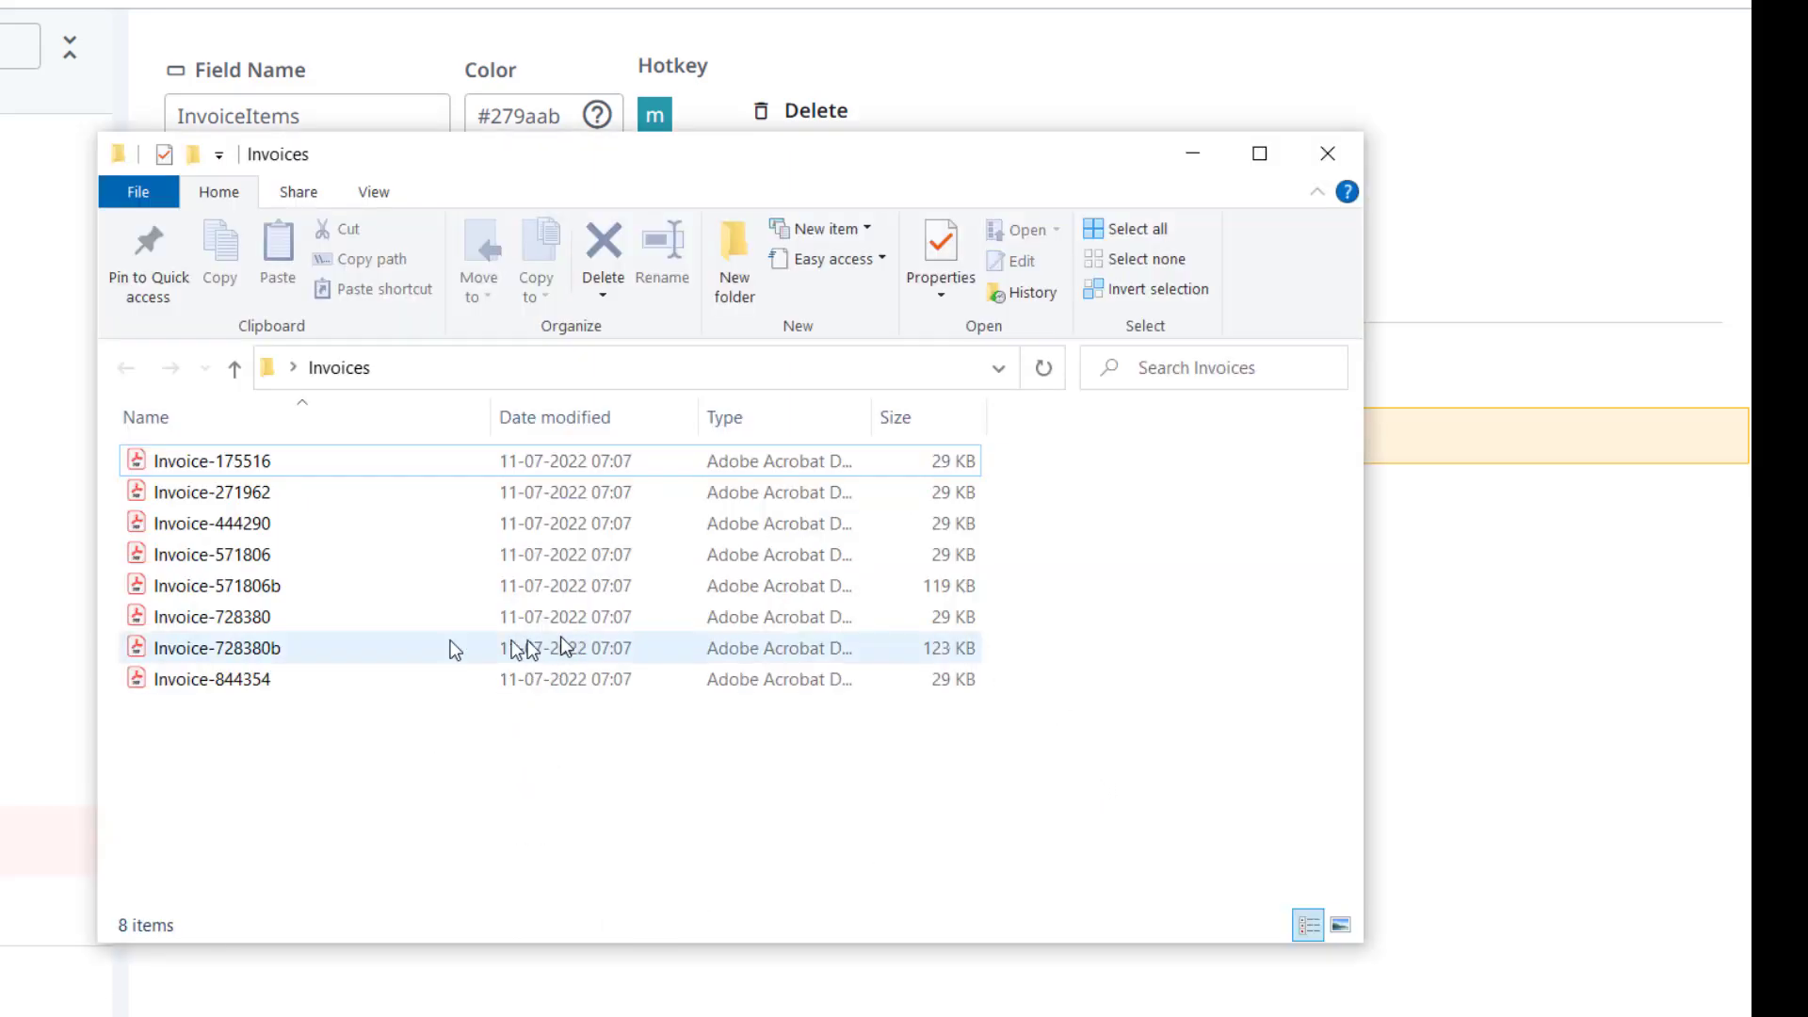
{"action": "double_click", "coordinate": [298, 655]}
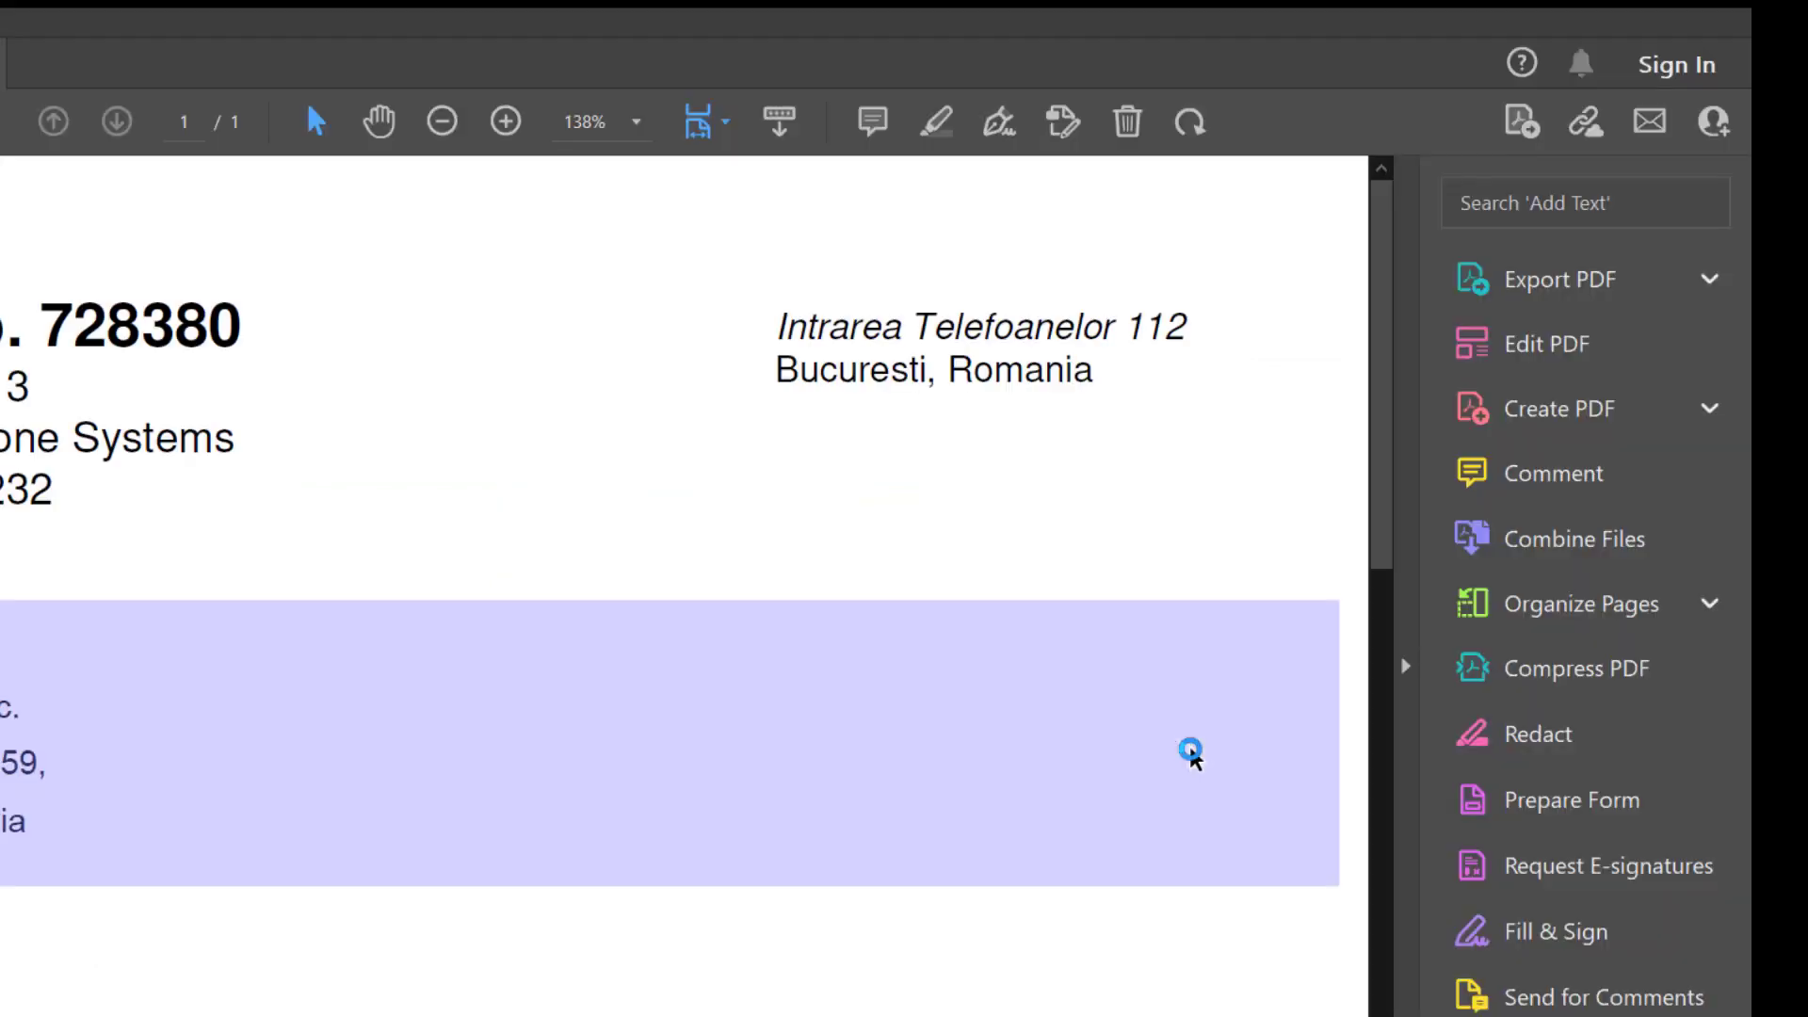
{"action": "scroll", "coordinate": [512, 456], "scroll_direction": "down", "scroll_amount": 5}
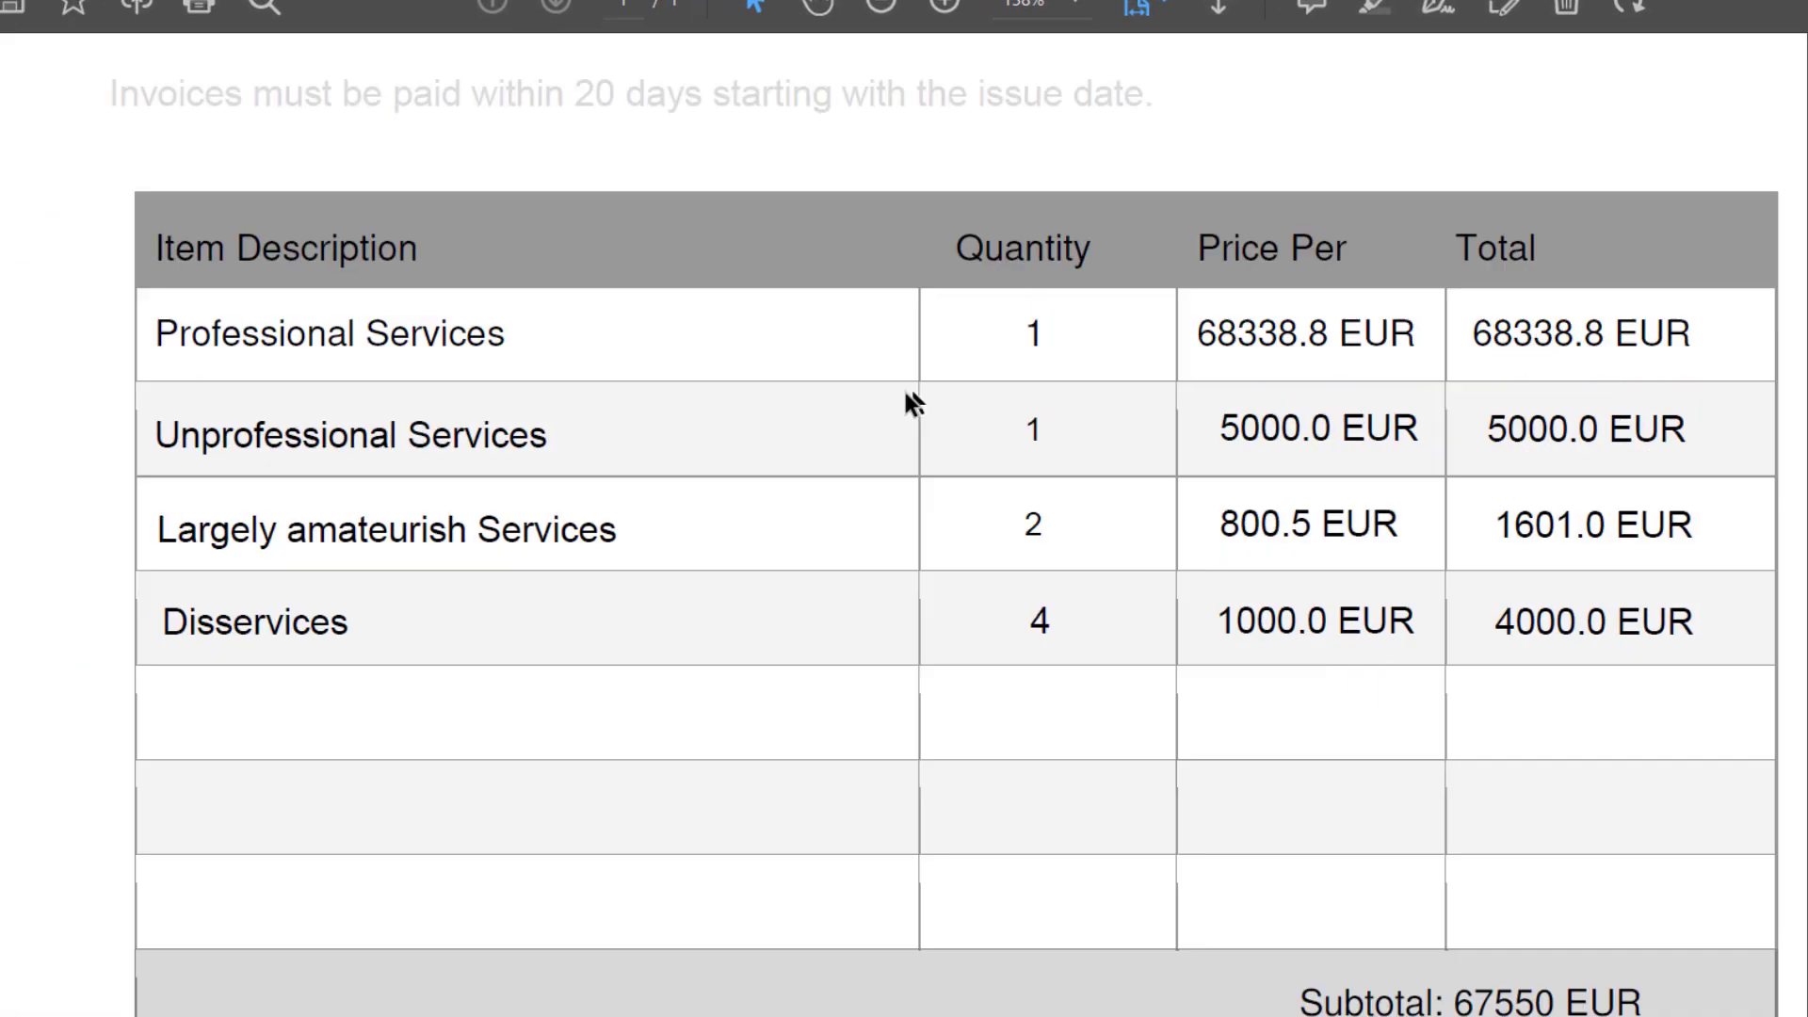
{"action": "scroll", "coordinate": [905, 392], "scroll_direction": "up", "scroll_amount": 1}
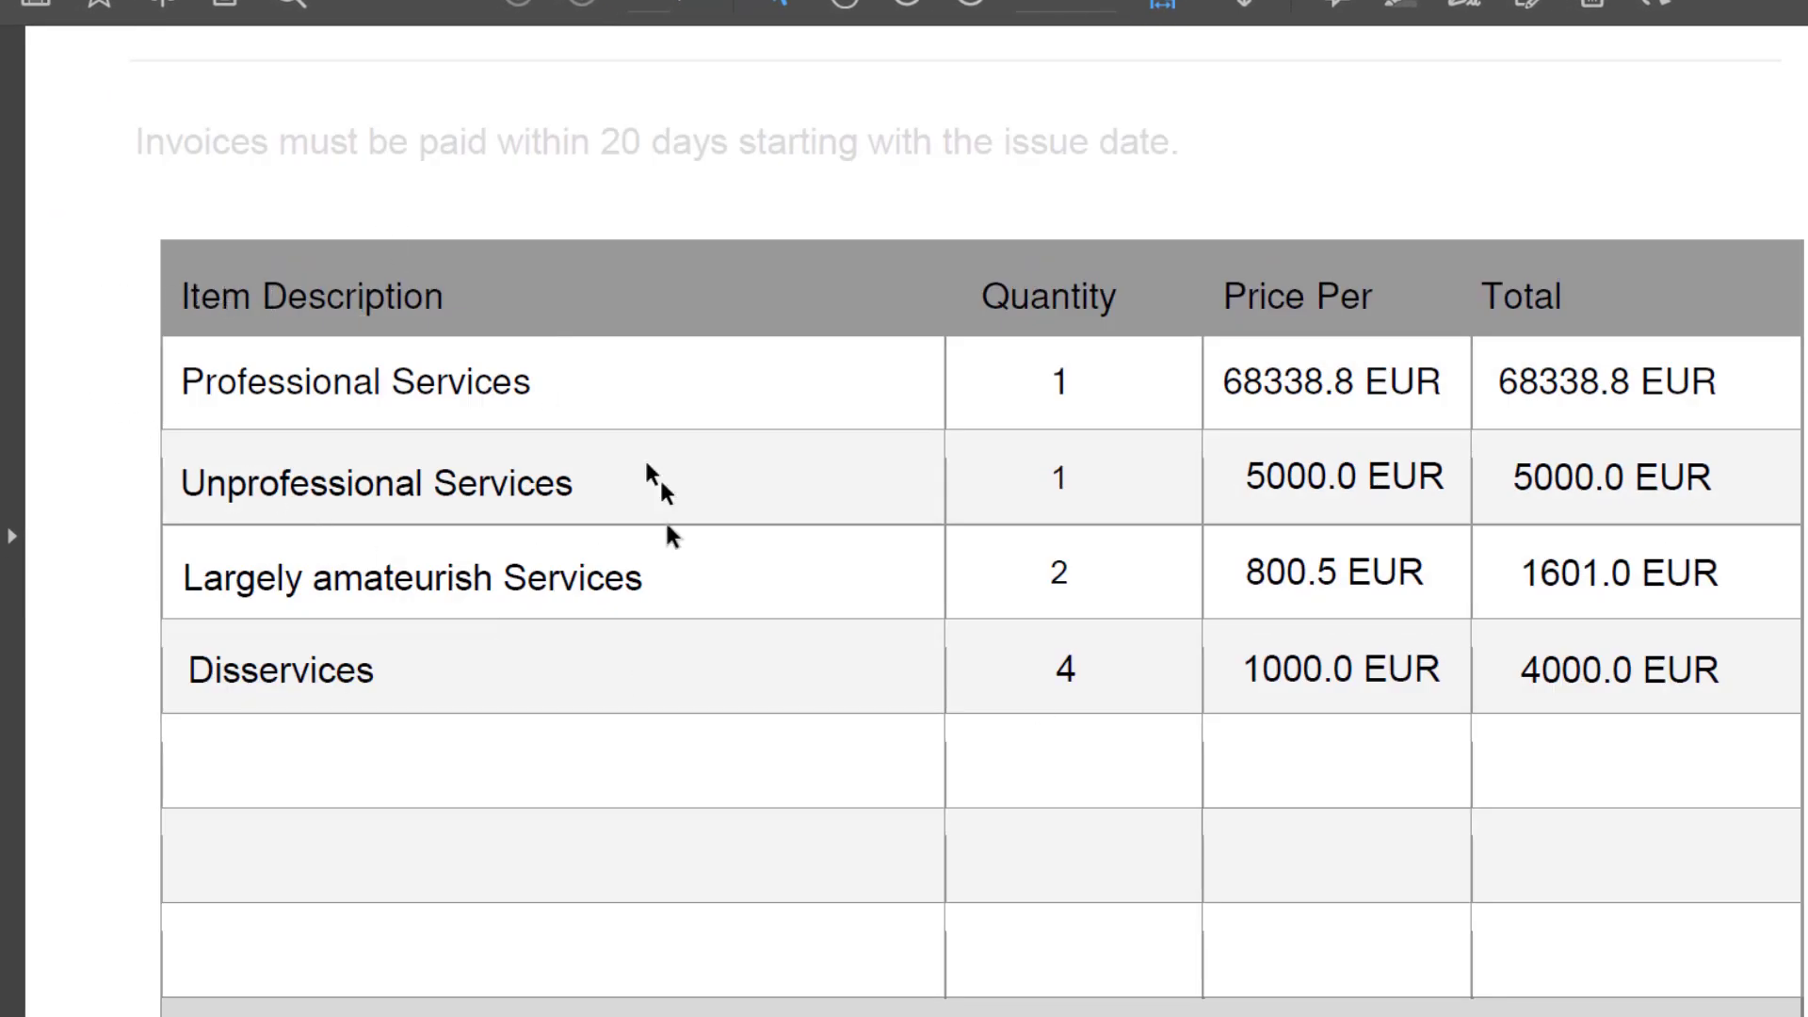
{"action": "left_click_drag", "start_coordinate": [1341, 300], "coordinate": [1403, 320]}
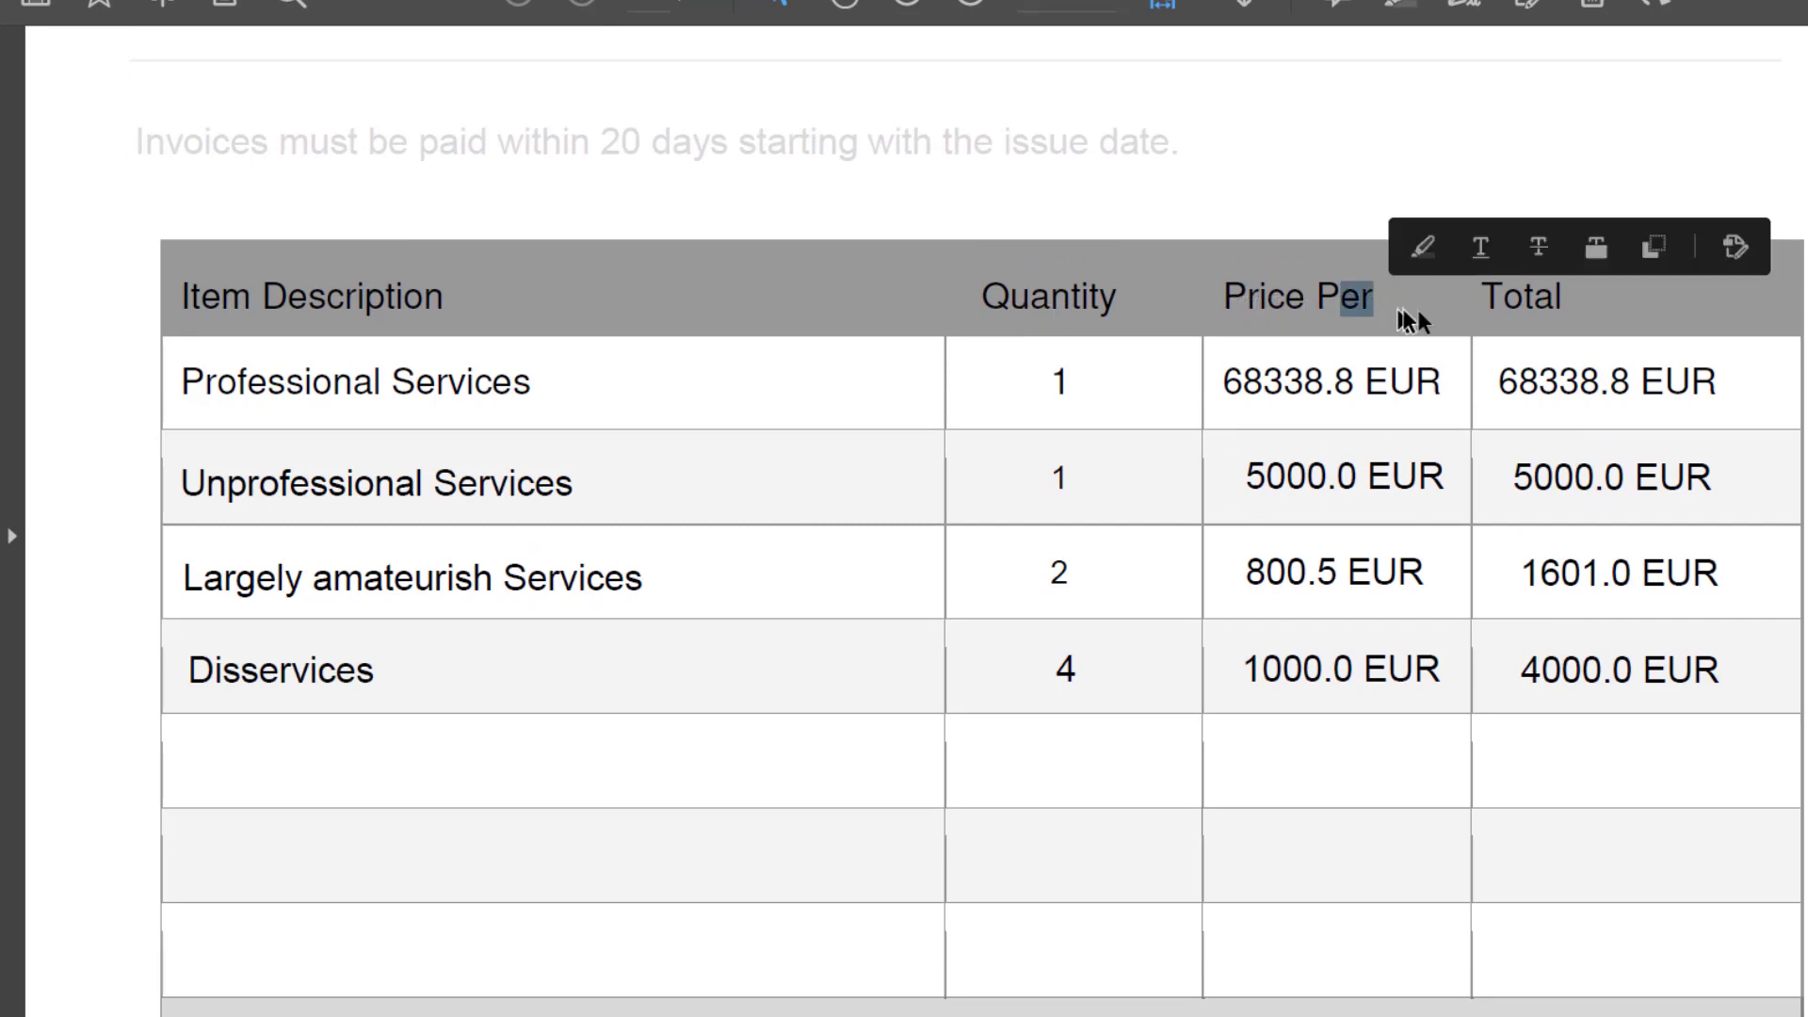
{"action": "left_click_drag", "start_coordinate": [1522, 301], "coordinate": [1602, 303]}
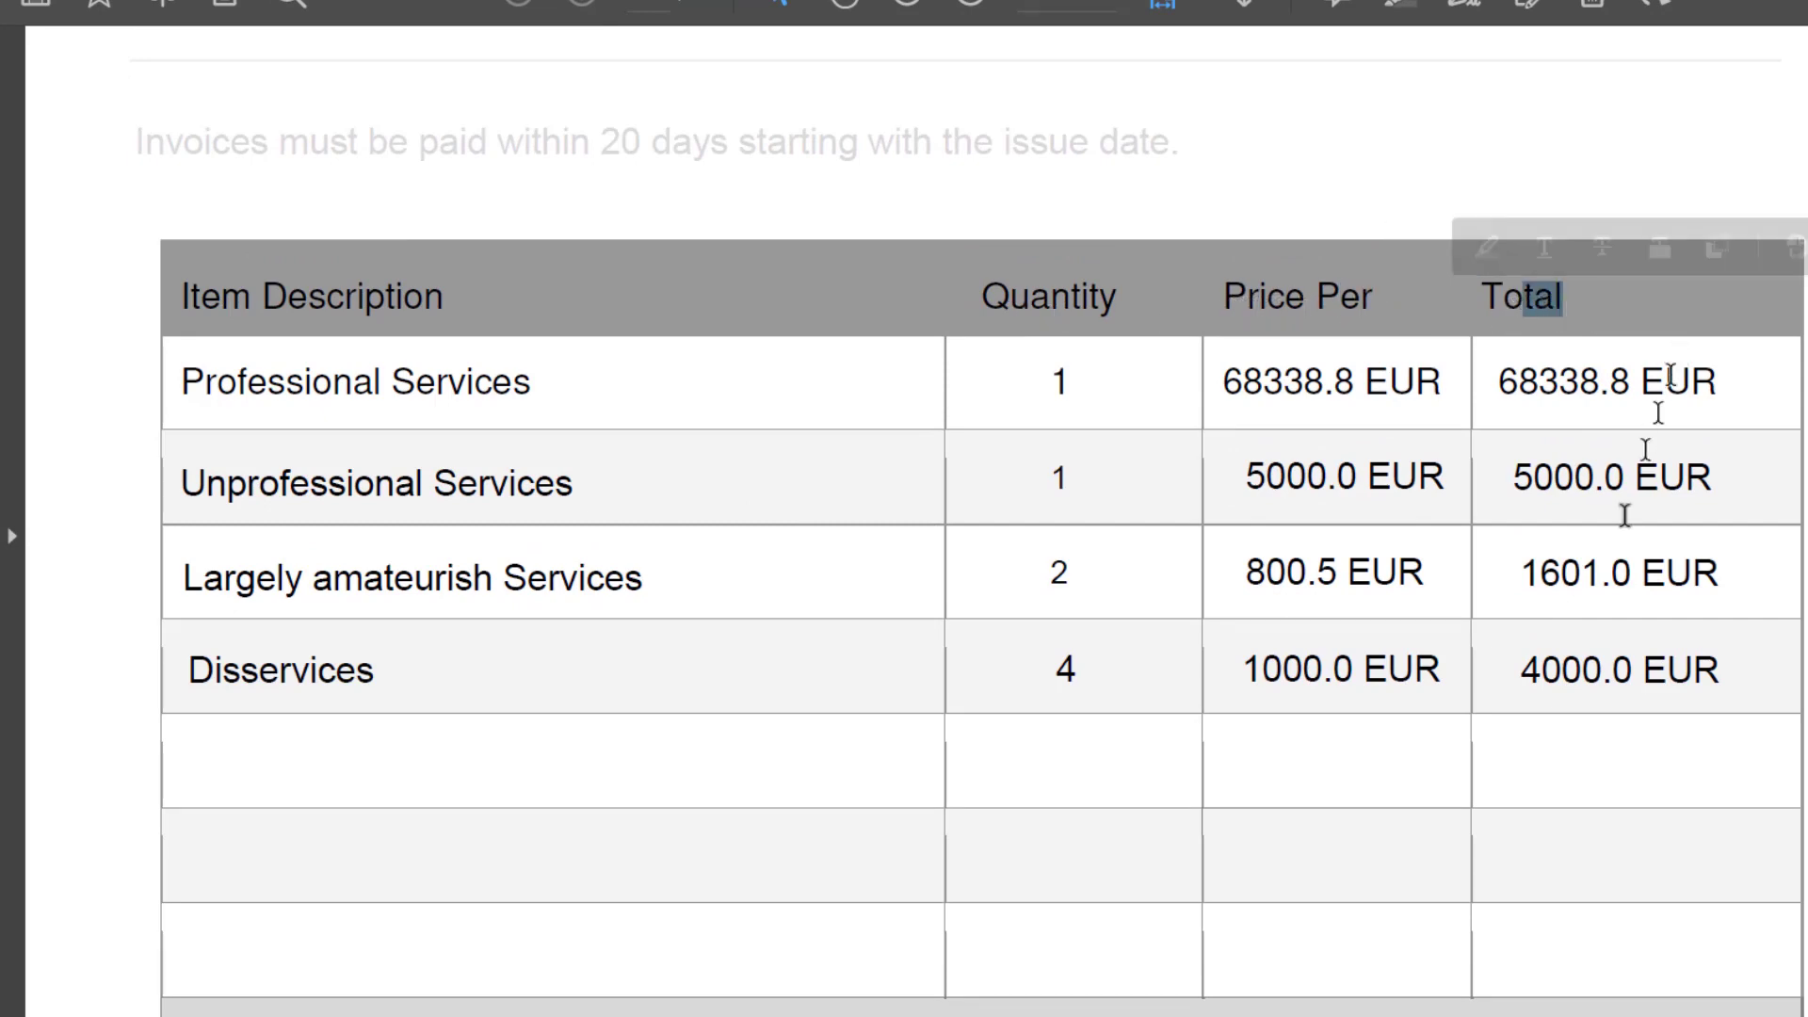
{"action": "left_click", "coordinate": [1615, 386]}
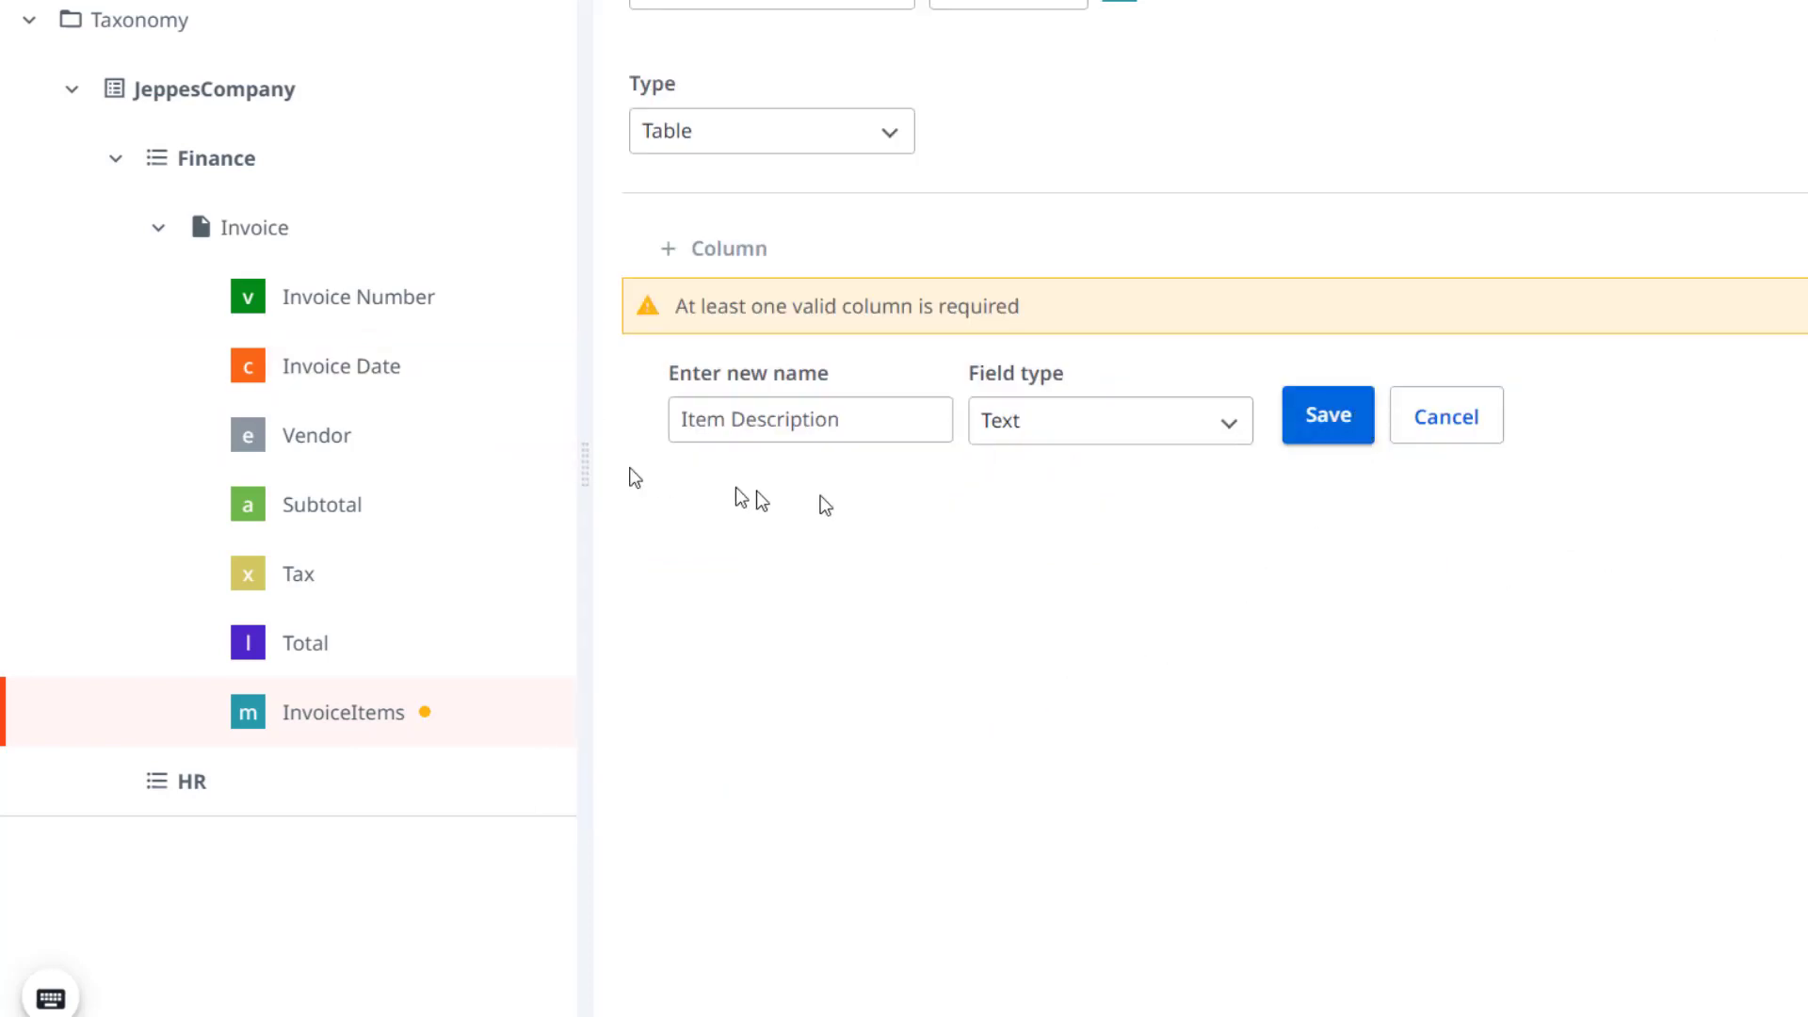
- Save the Item Description column and add a Quantity column of type Number to InvoiceItems
{"action": "left_click", "coordinate": [1329, 430]}
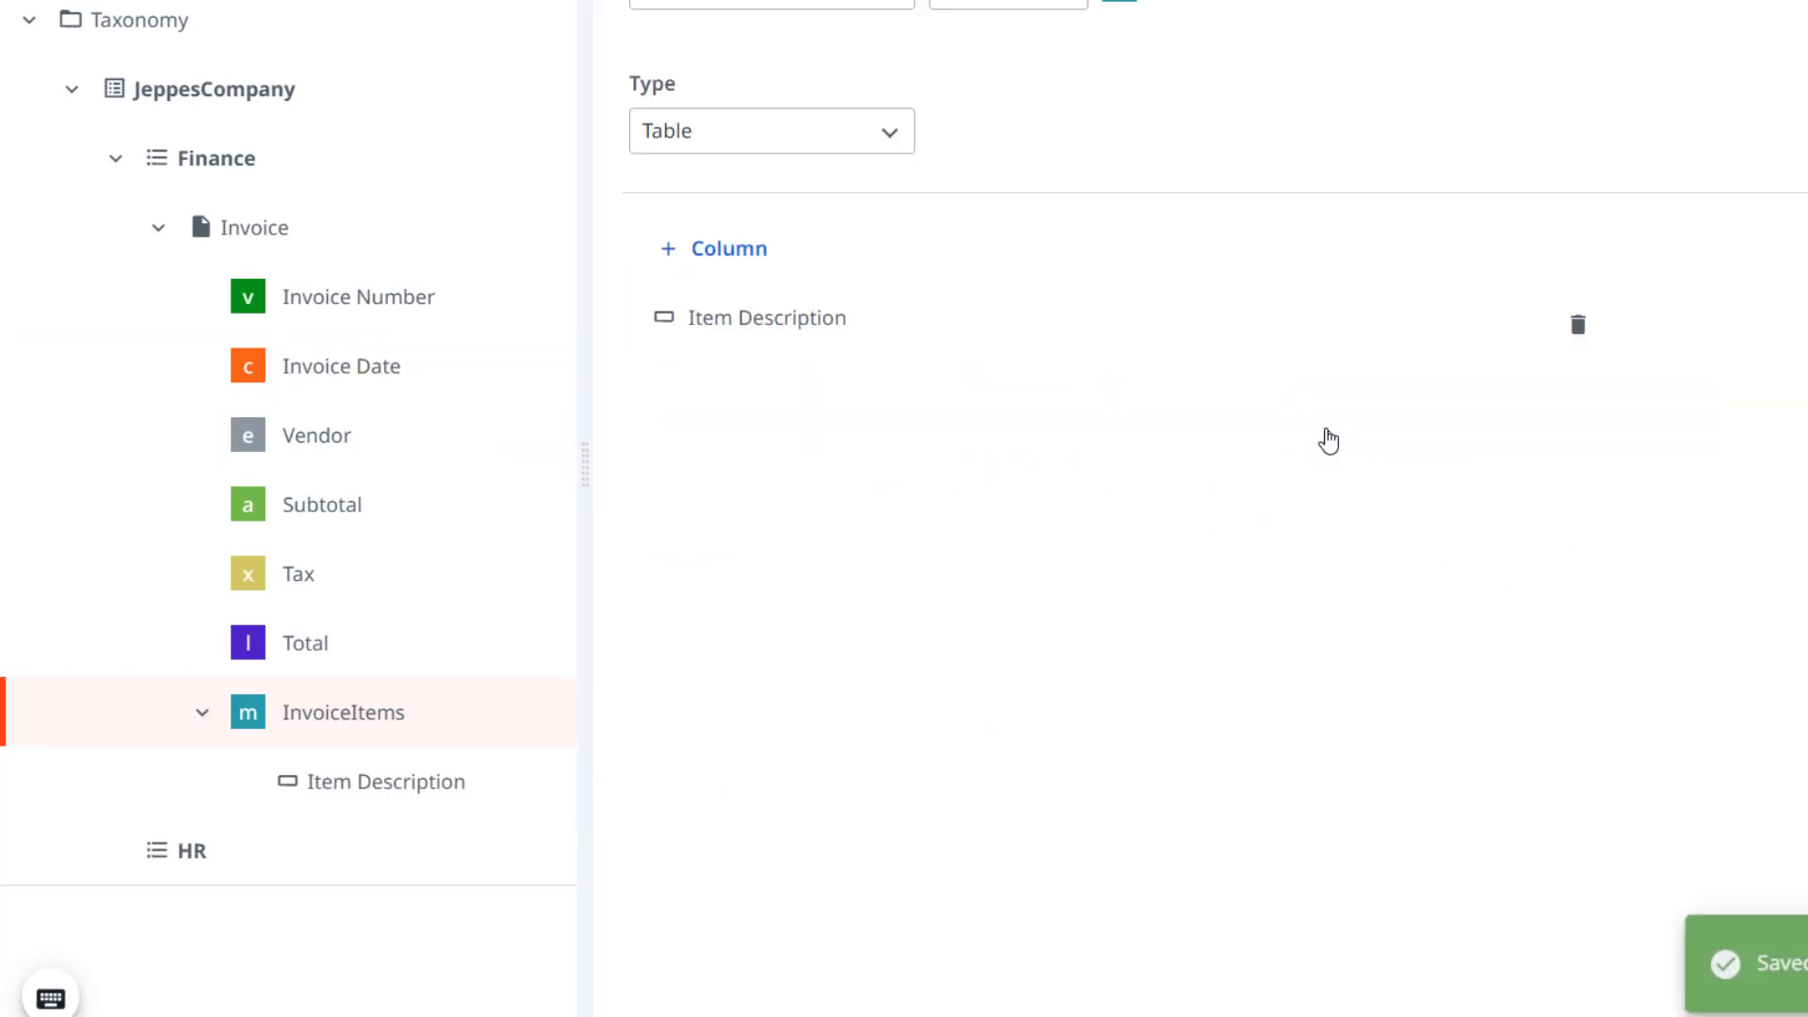
{"action": "left_click", "coordinate": [735, 250]}
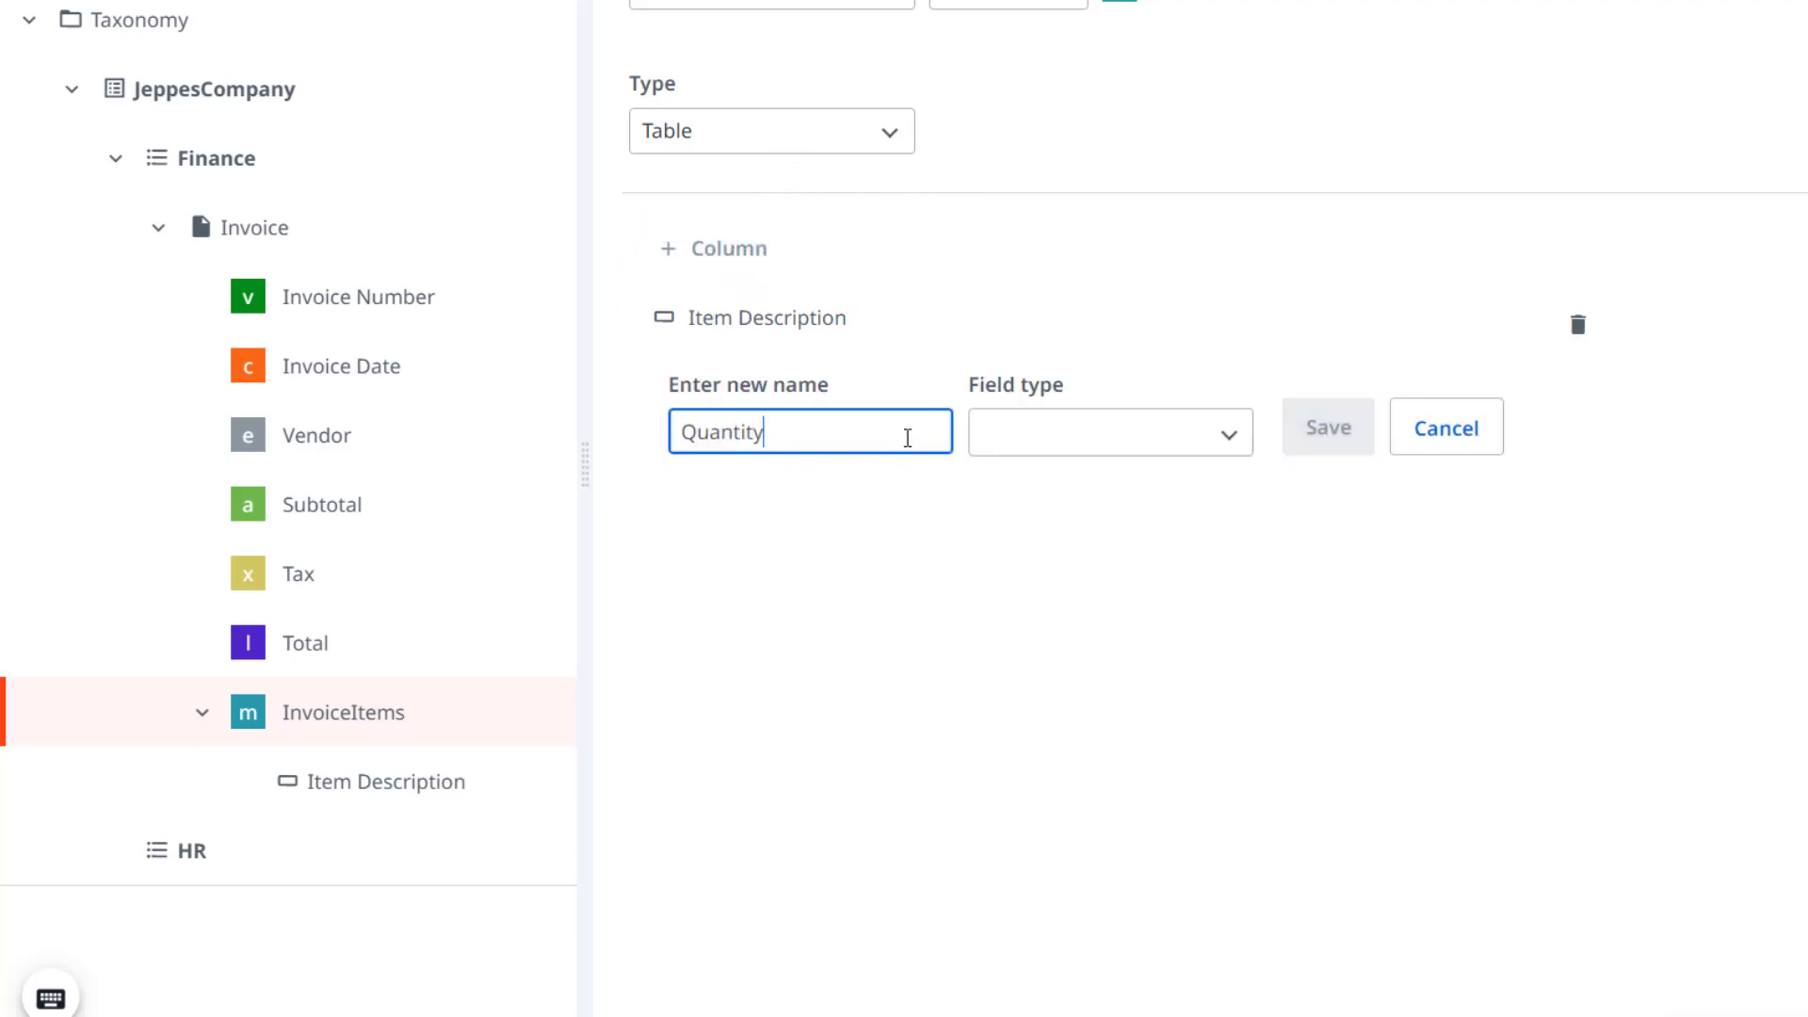
{"action": "type", "text": "Quantity"}
{"action": "left_click", "coordinate": [1090, 442]}
{"action": "left_click", "coordinate": [1057, 512]}
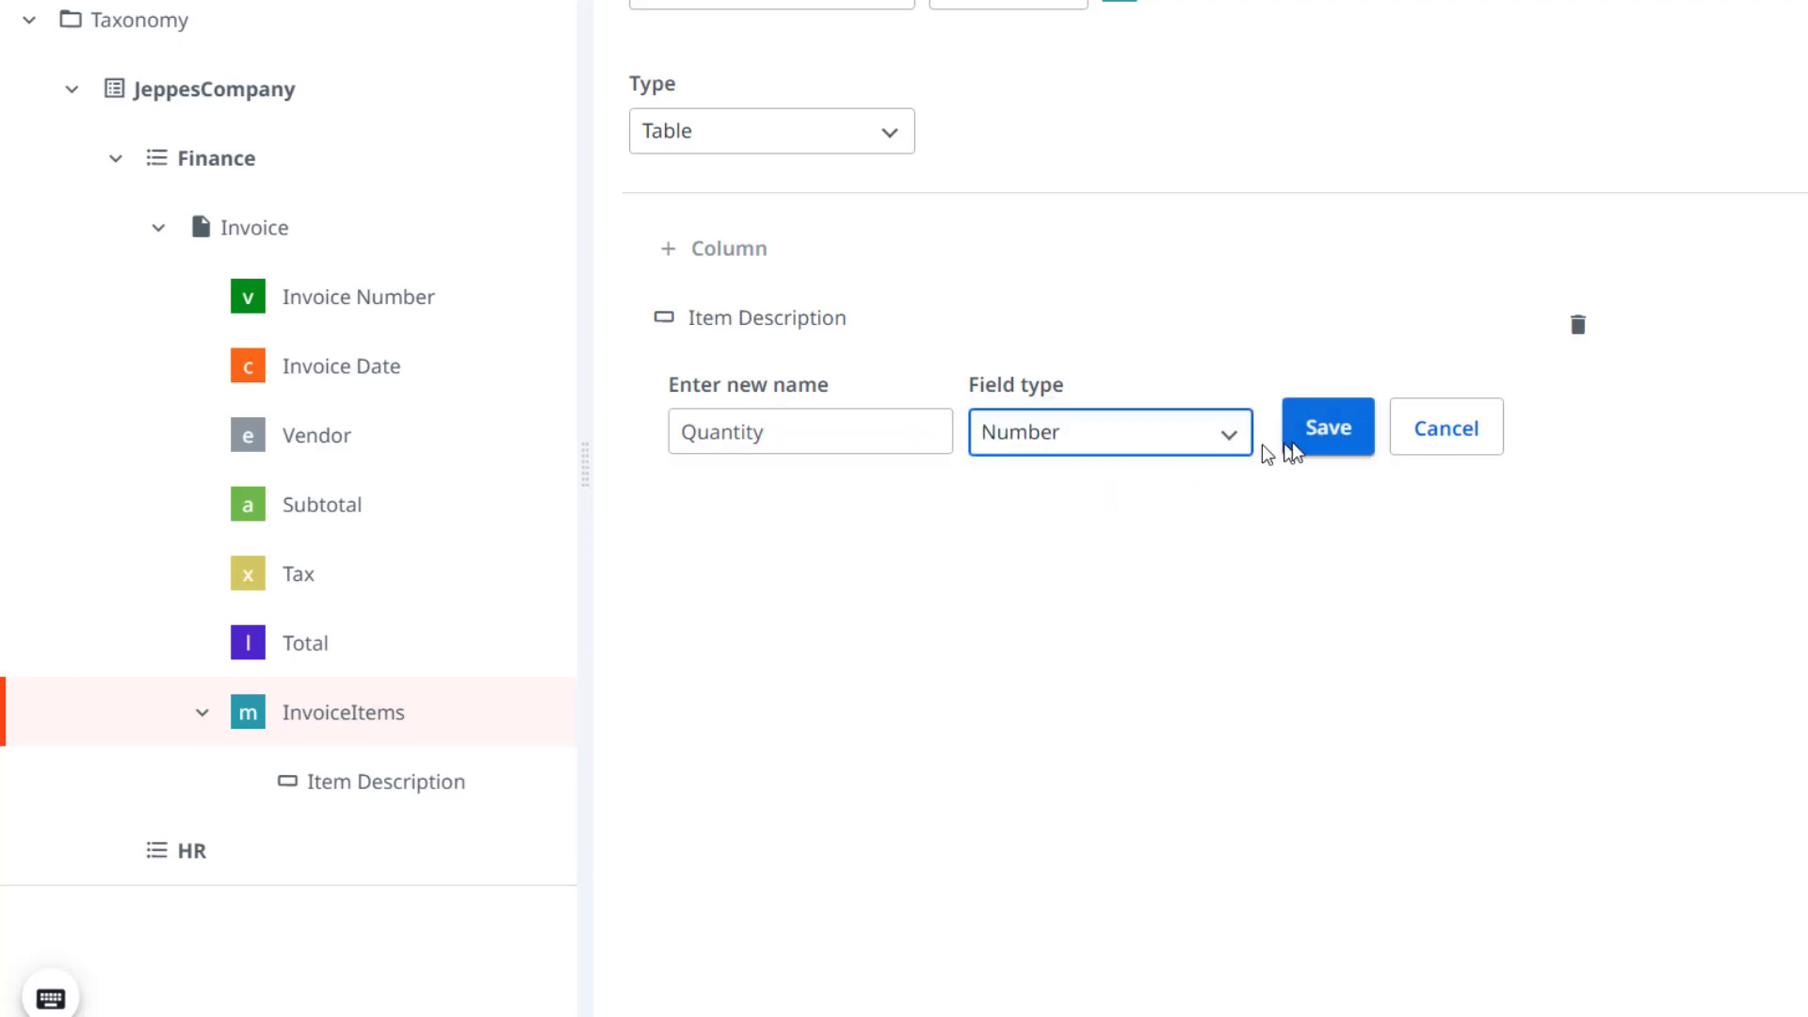
{"action": "left_click", "coordinate": [1318, 428]}
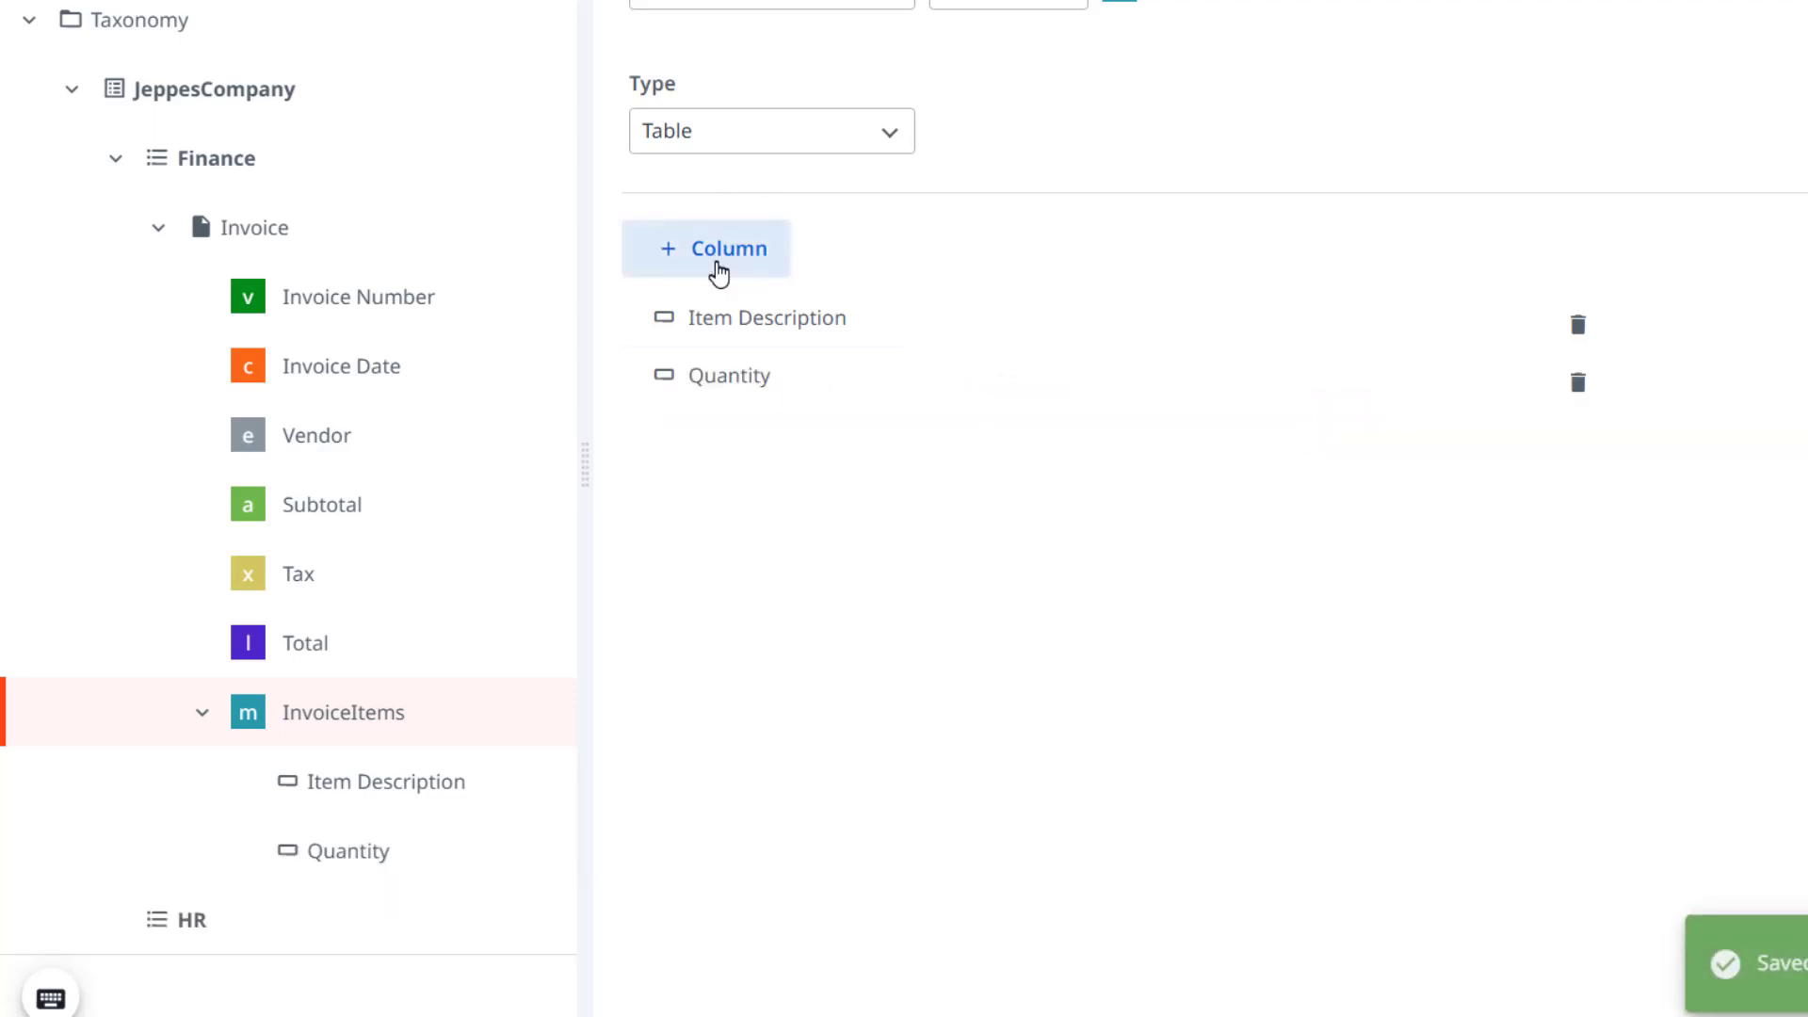
- Add a column named Item Price of type Number to the InvoiceItems table field
{"action": "left_click", "coordinate": [721, 250]}
{"action": "type", "text": "Item Price"}
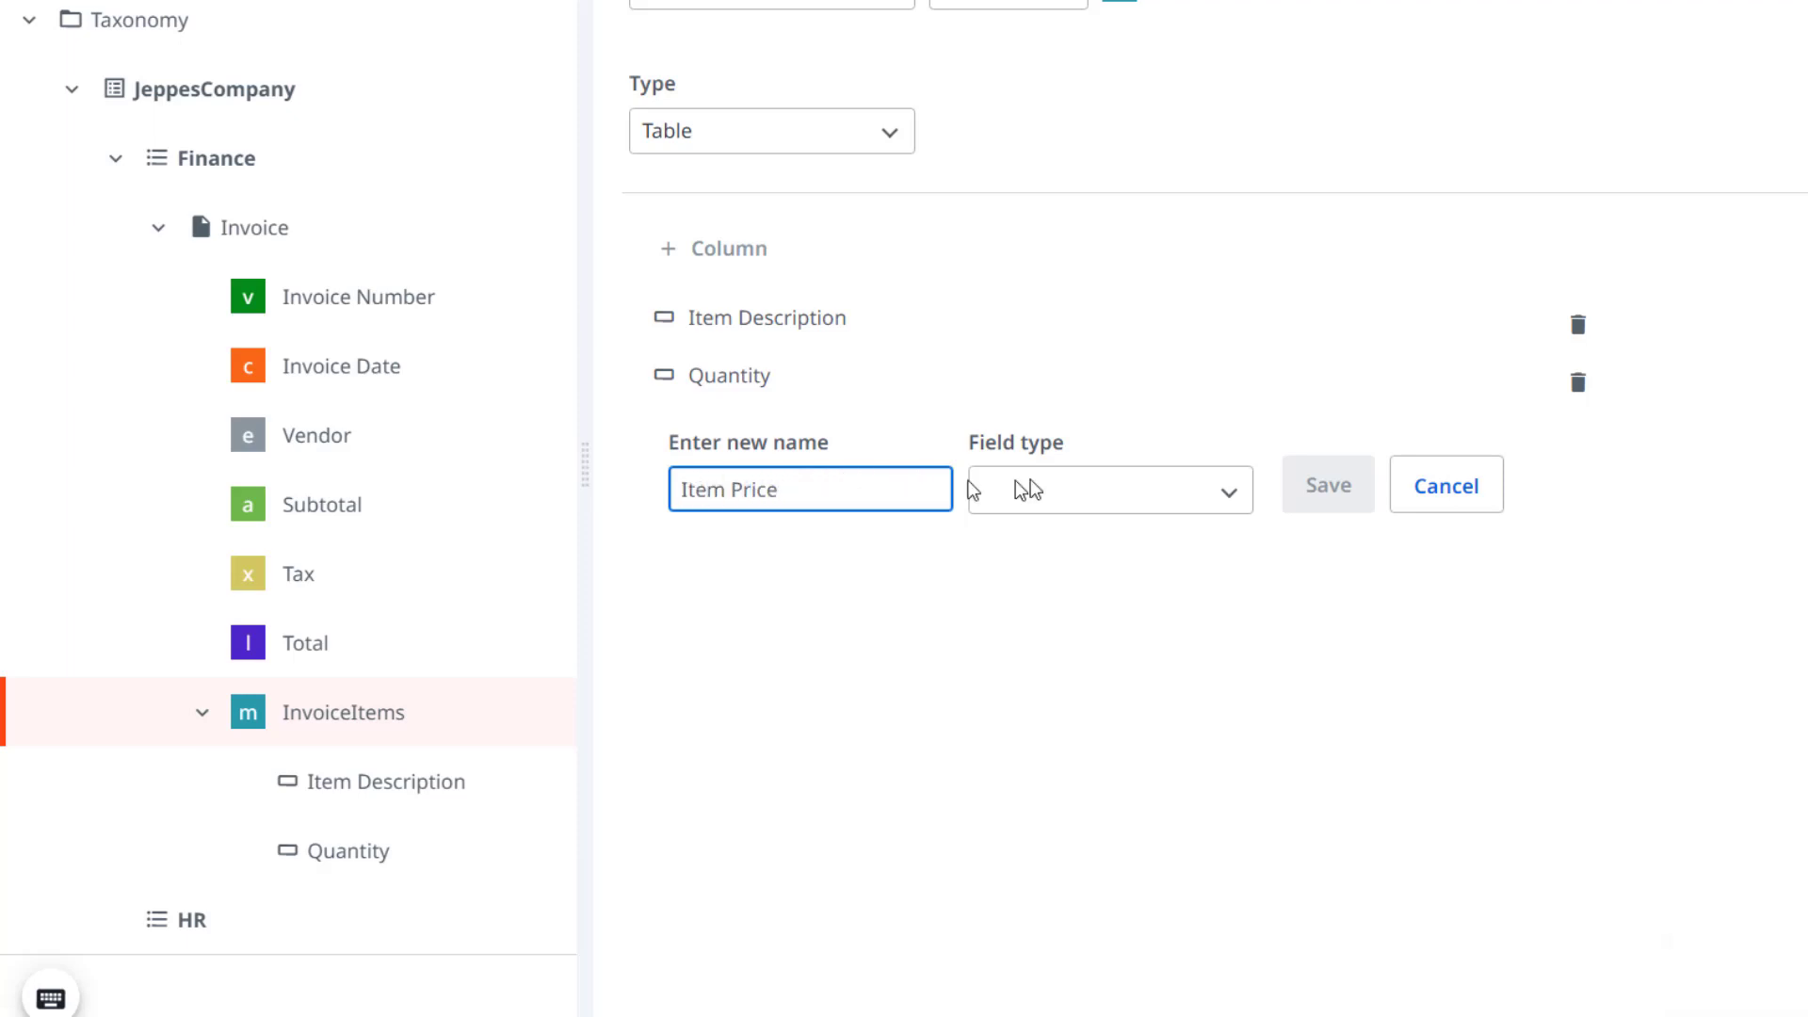
{"action": "left_click", "coordinate": [1028, 487]}
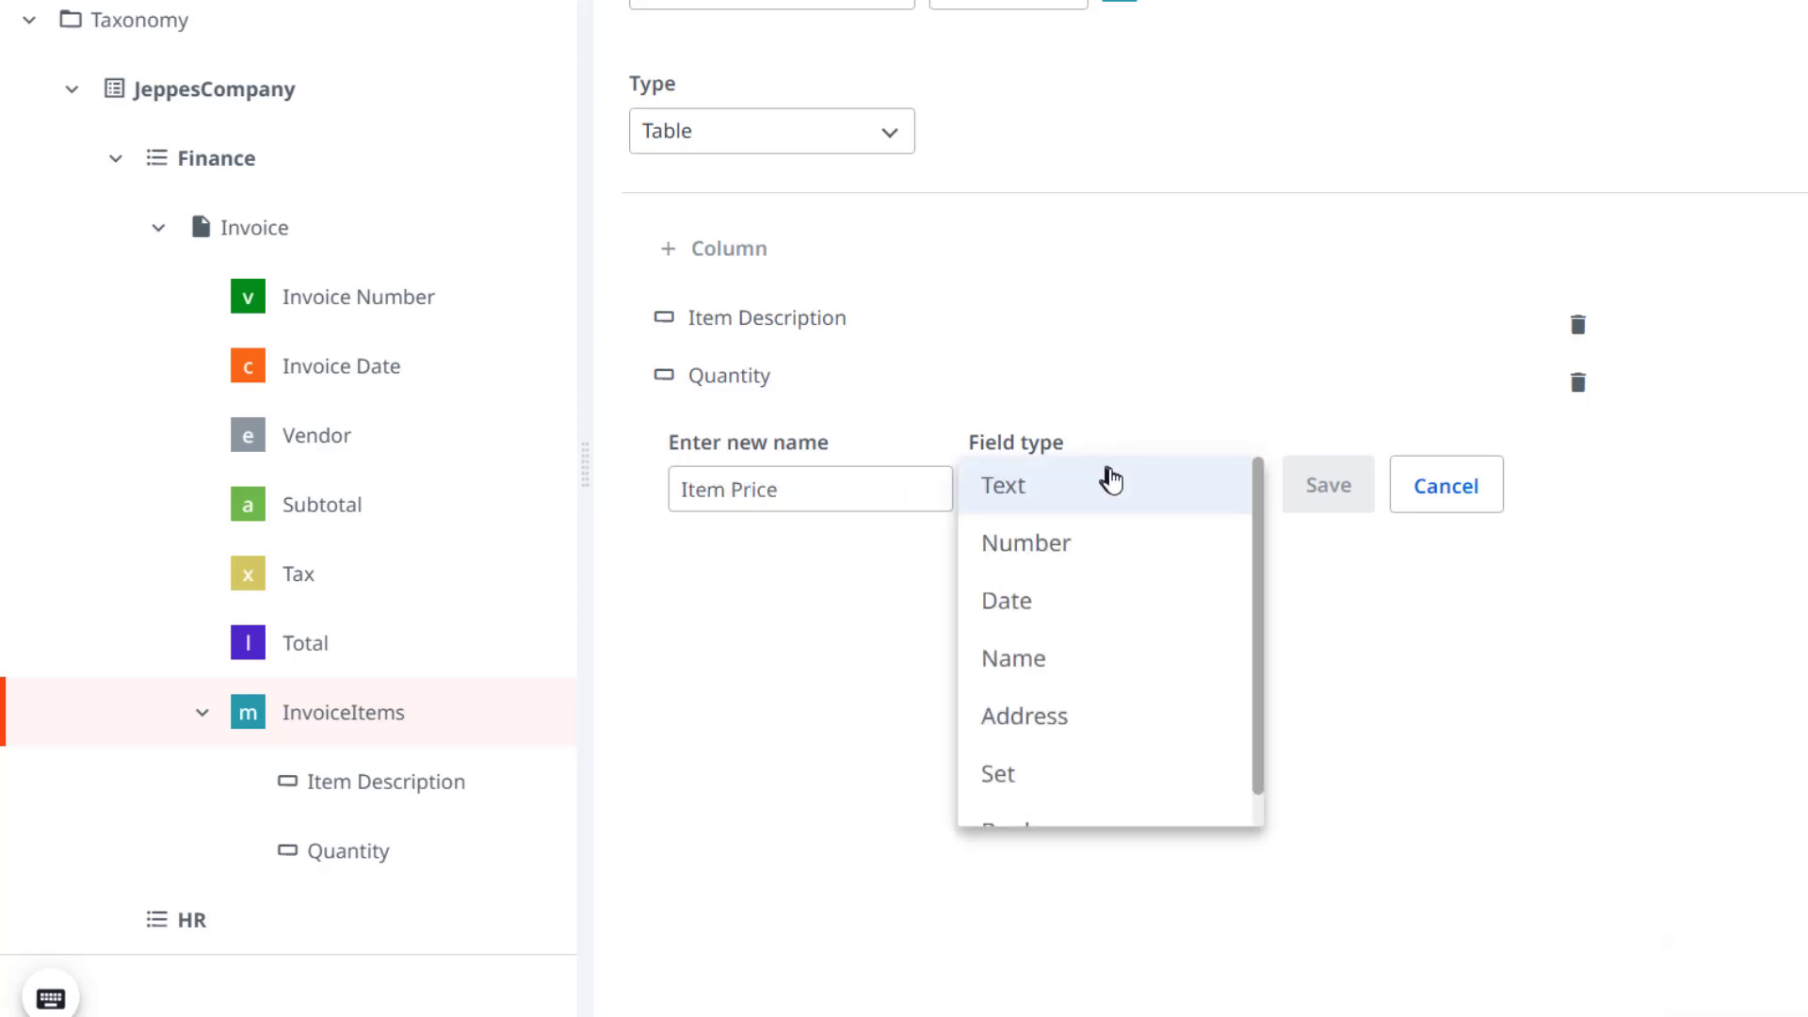
{"action": "left_click", "coordinate": [1049, 559]}
{"action": "left_click", "coordinate": [1344, 489]}
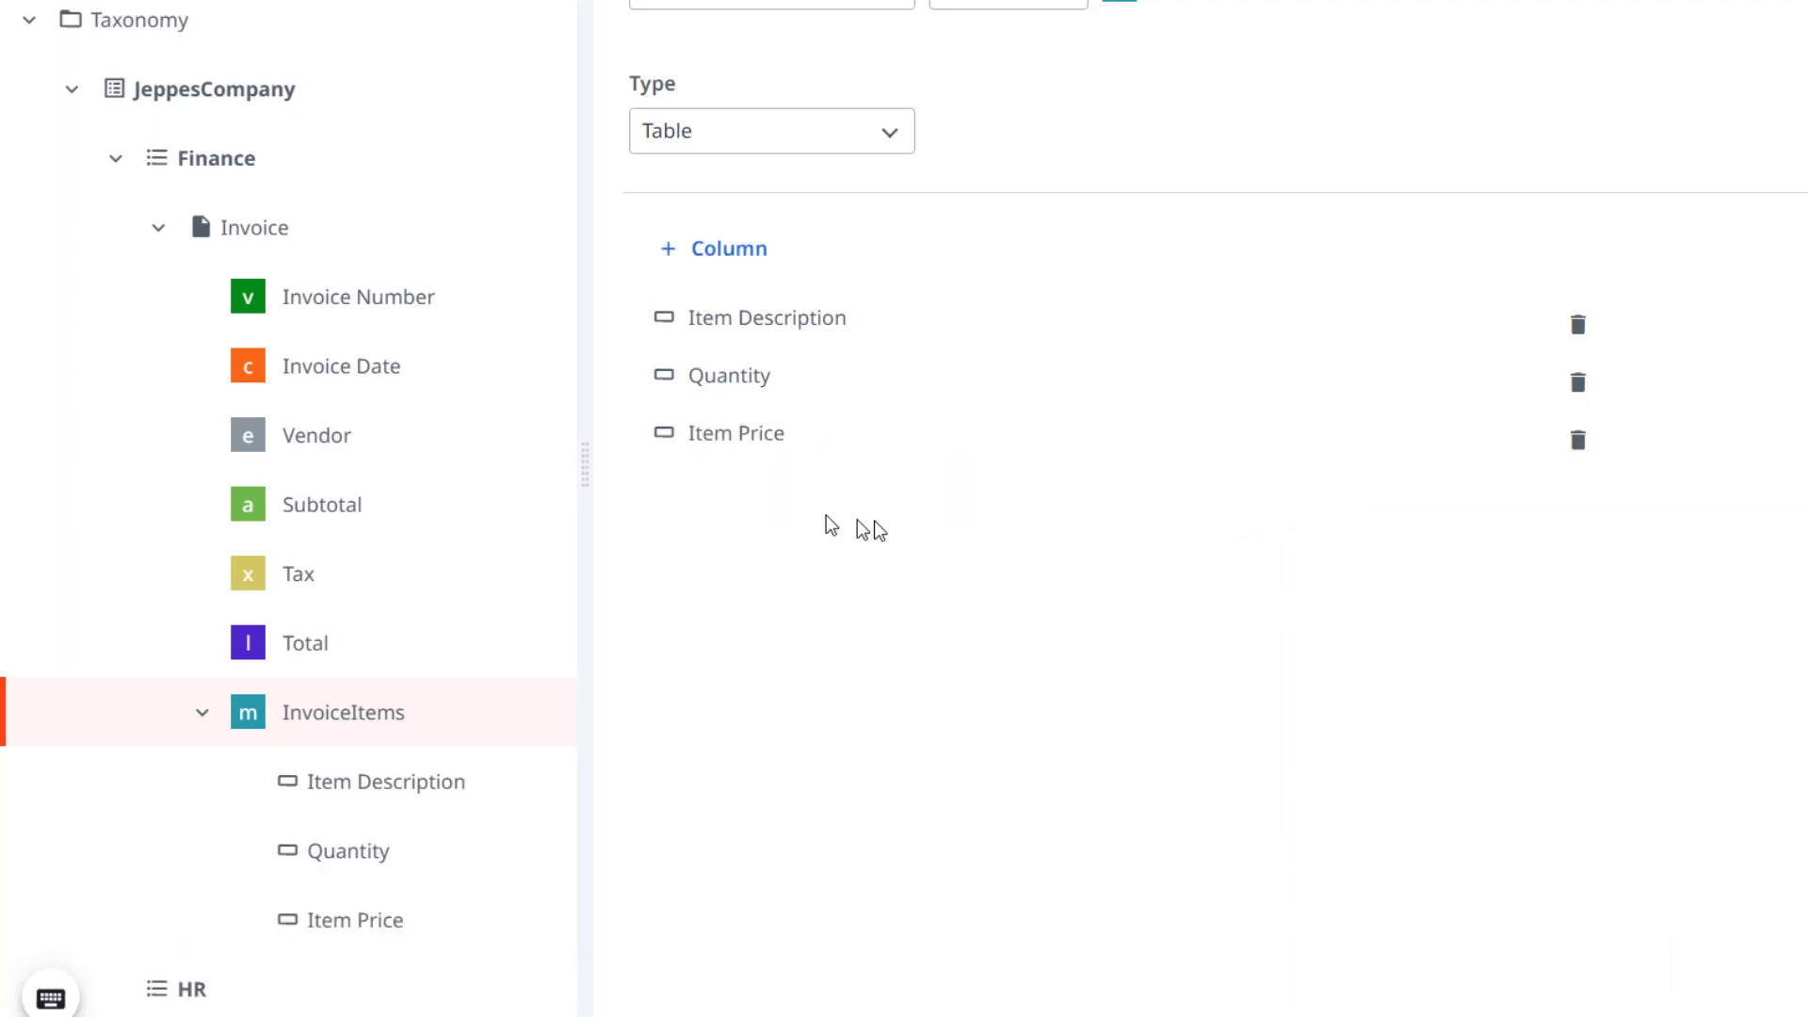
- Add a column named Line Total of type Number to InvoiceItems and close the Taxonomy Manager
{"action": "left_click", "coordinate": [725, 260]}
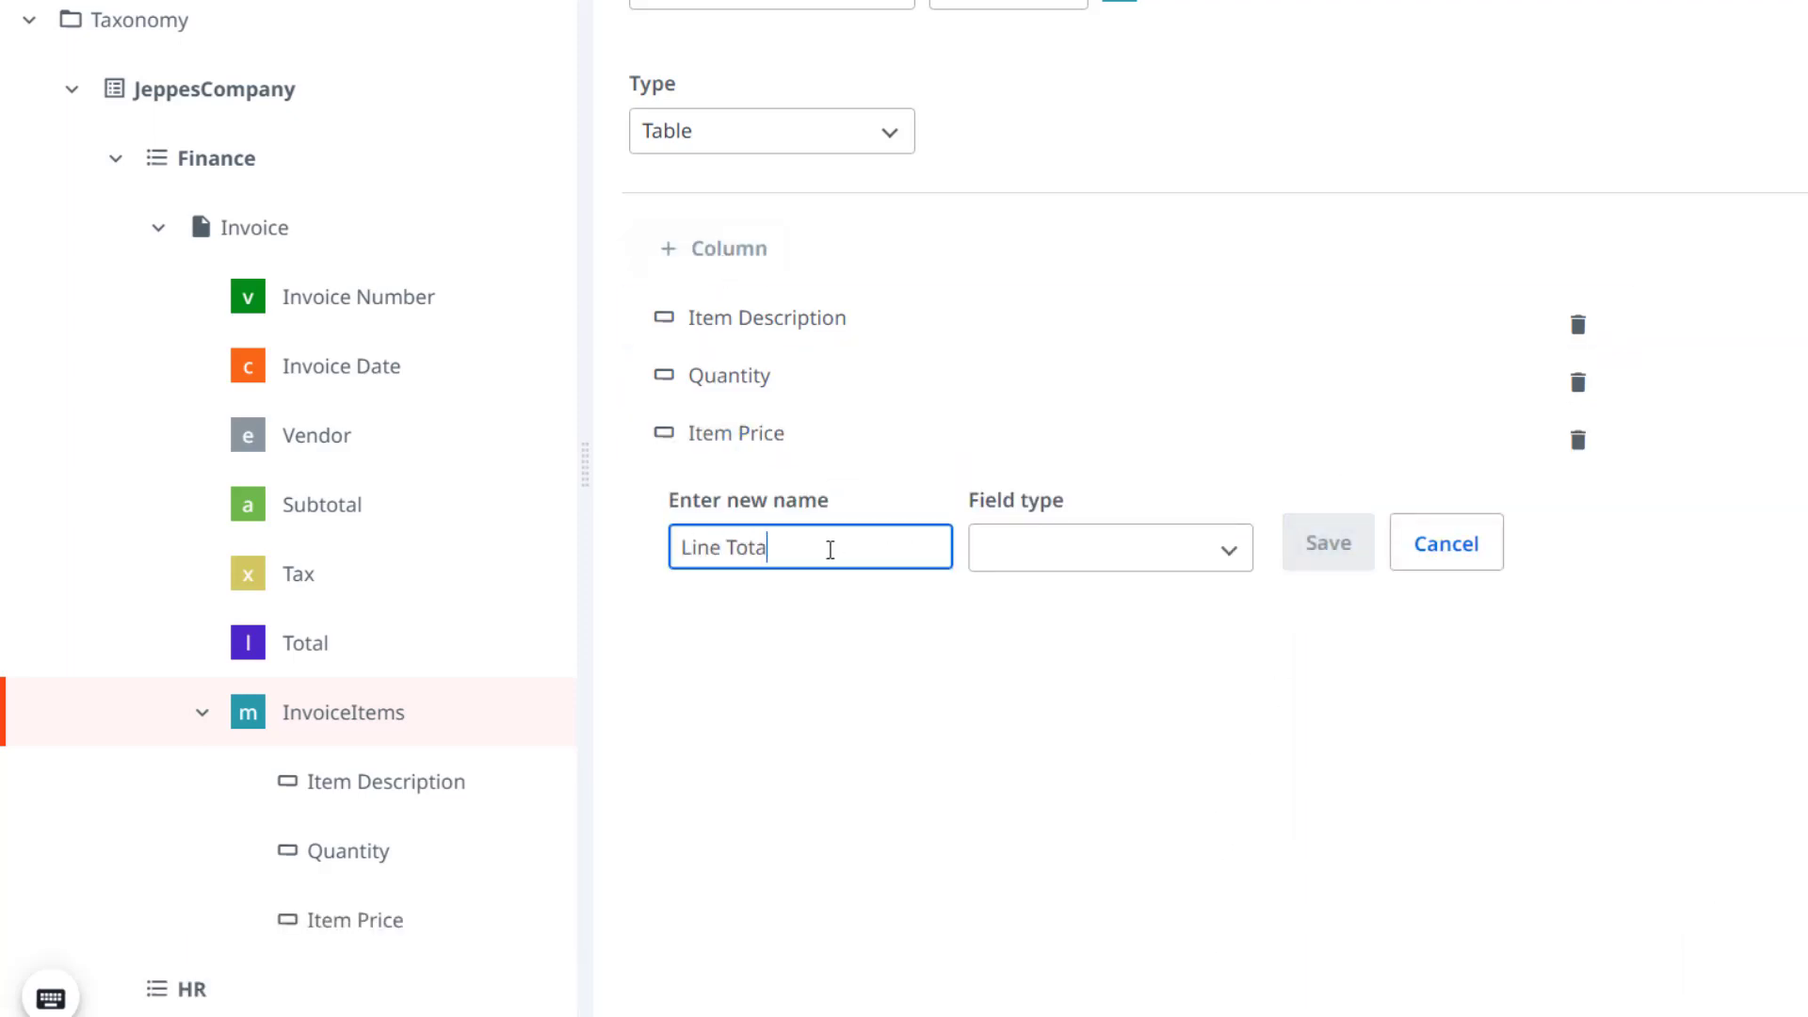
{"action": "left_click", "coordinate": [1056, 565]}
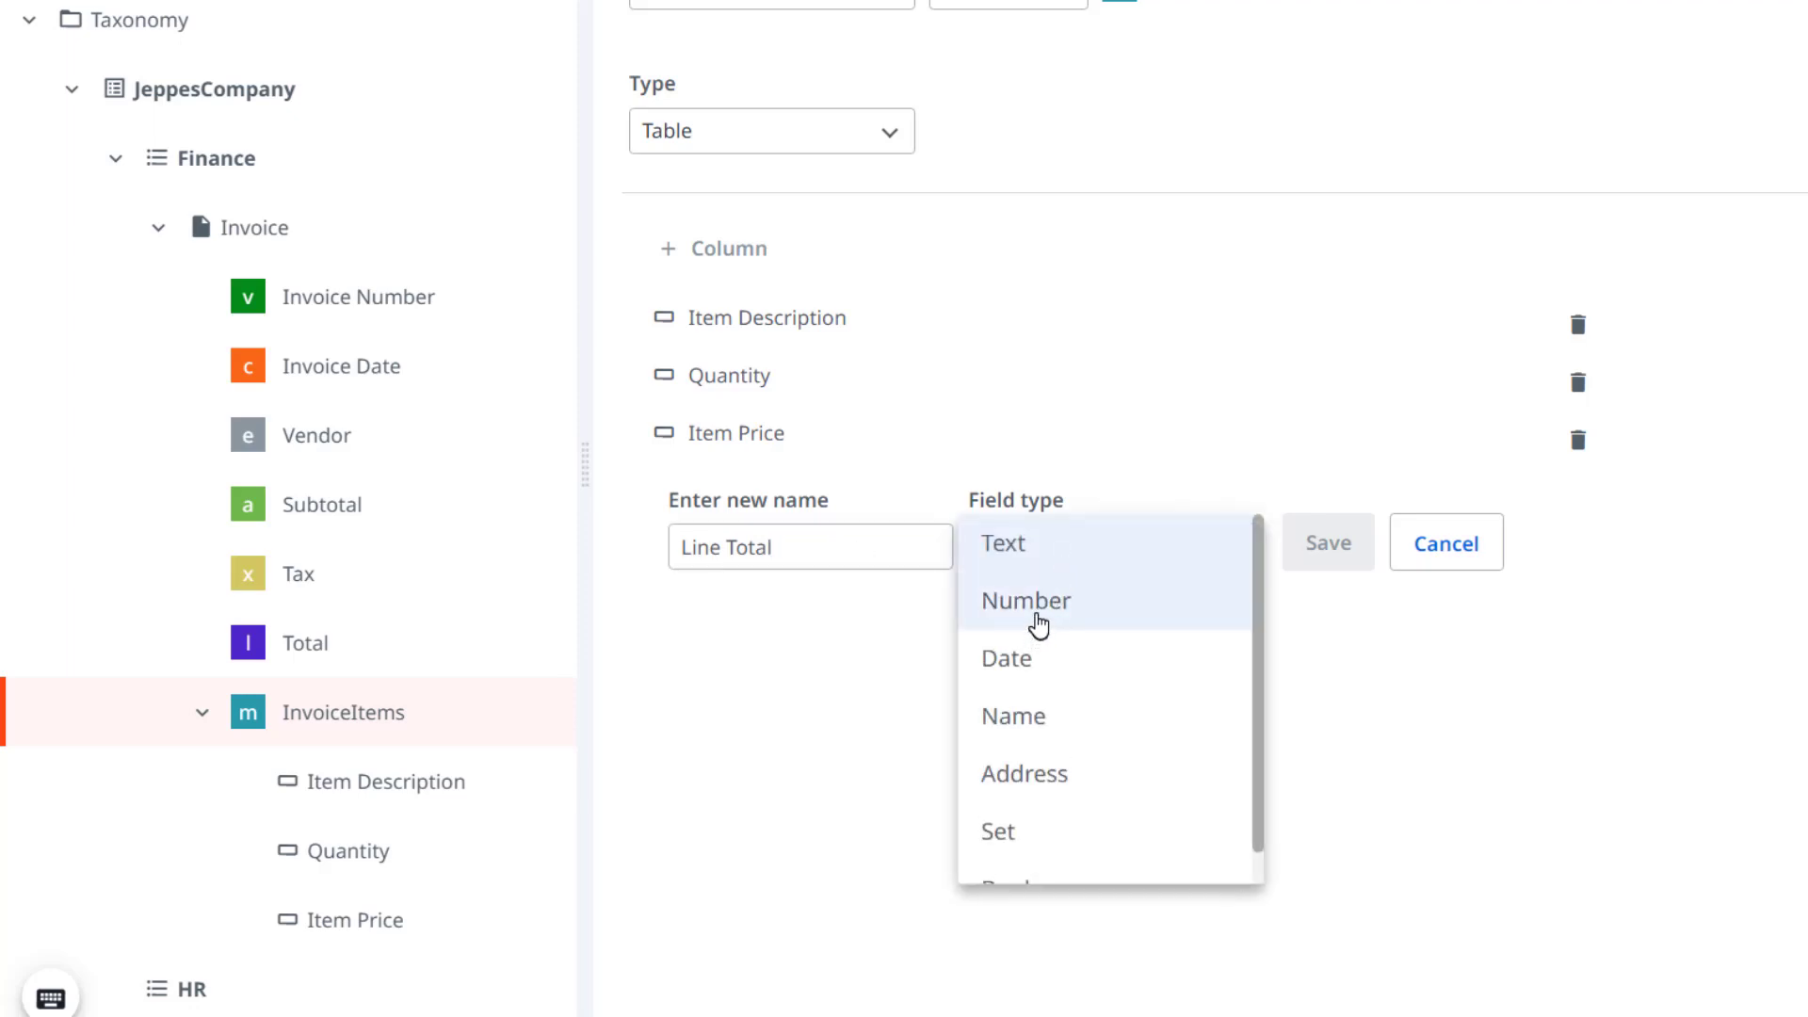
{"action": "left_click", "coordinate": [1036, 603]}
{"action": "left_click", "coordinate": [1330, 545]}
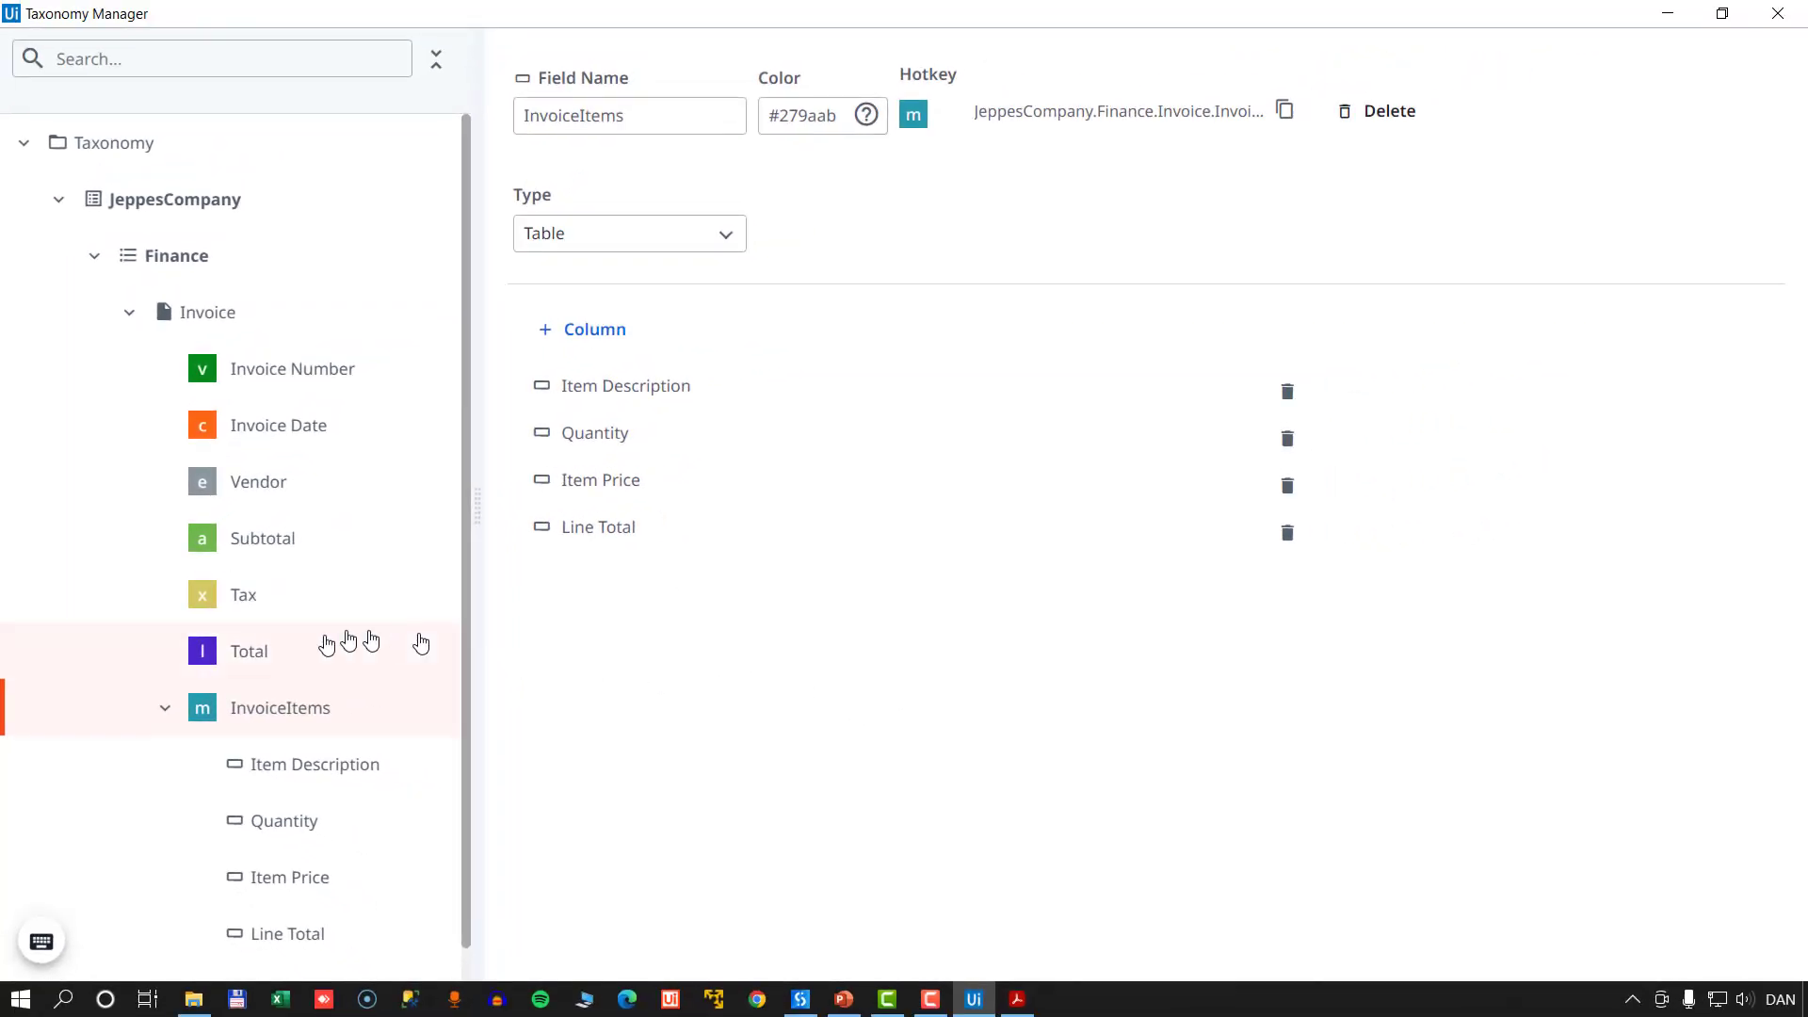
{"action": "left_click", "coordinate": [166, 708]}
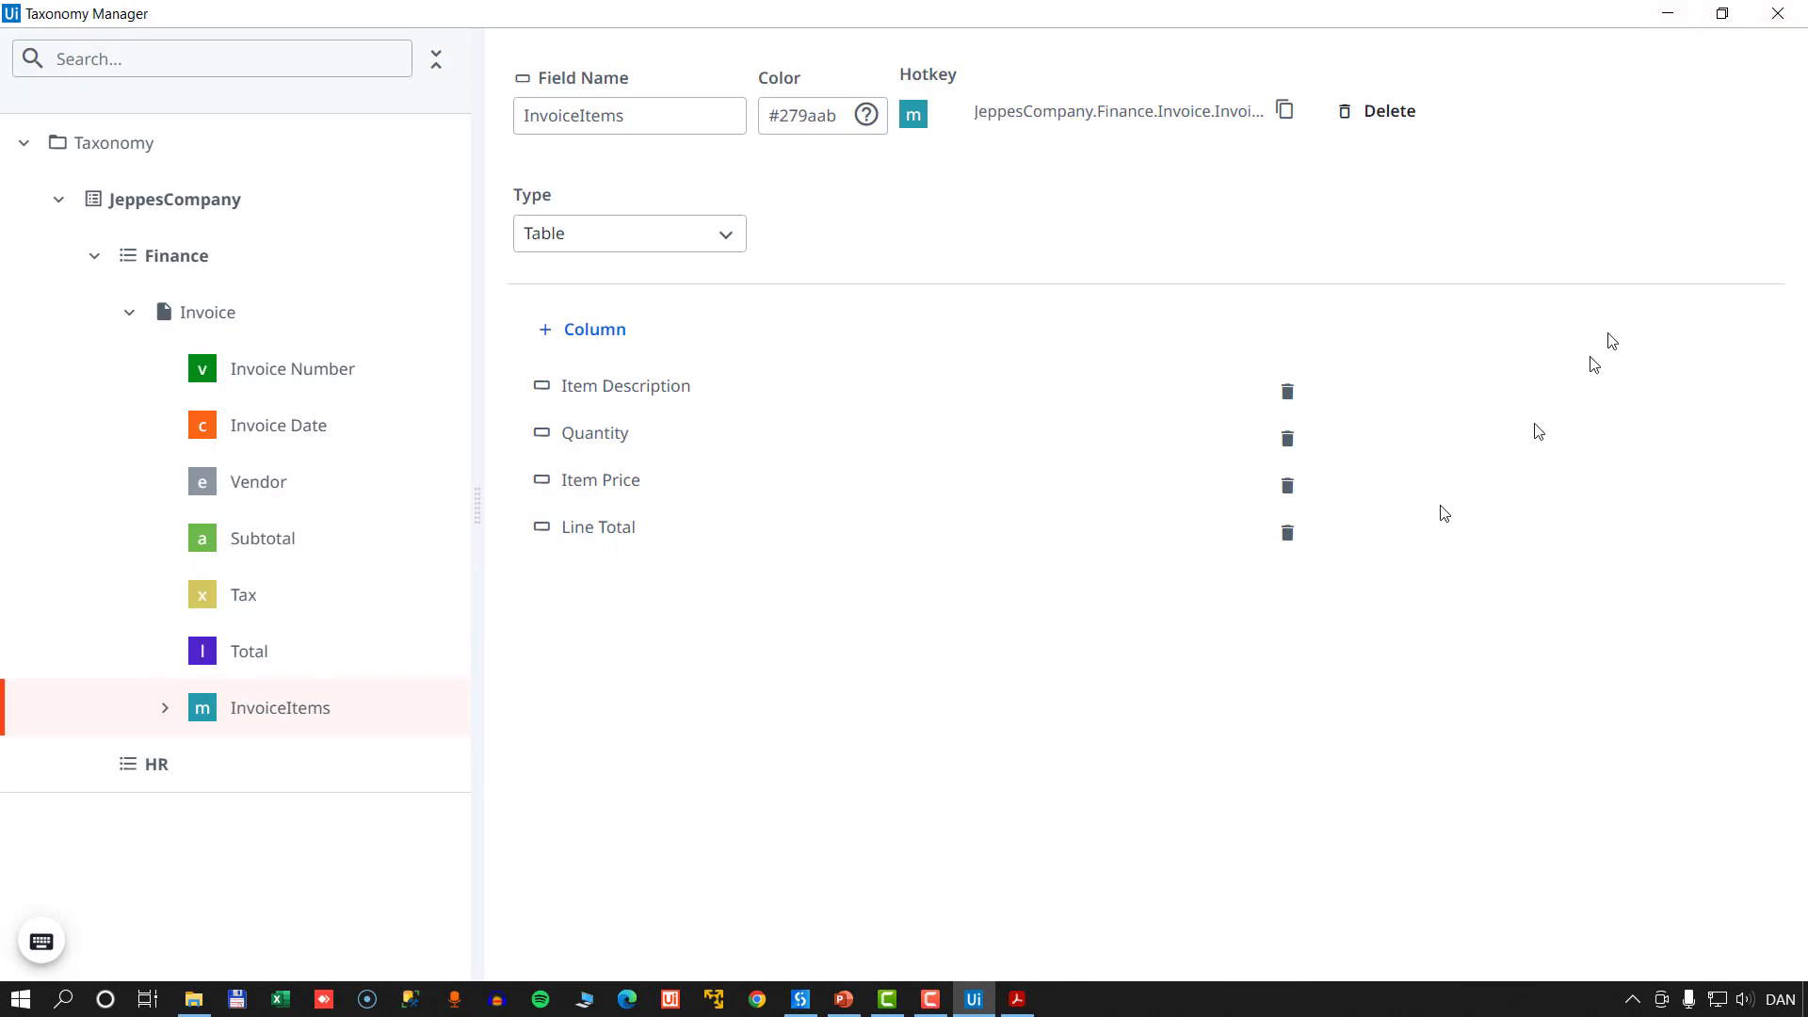
{"action": "left_click", "coordinate": [1778, 14]}
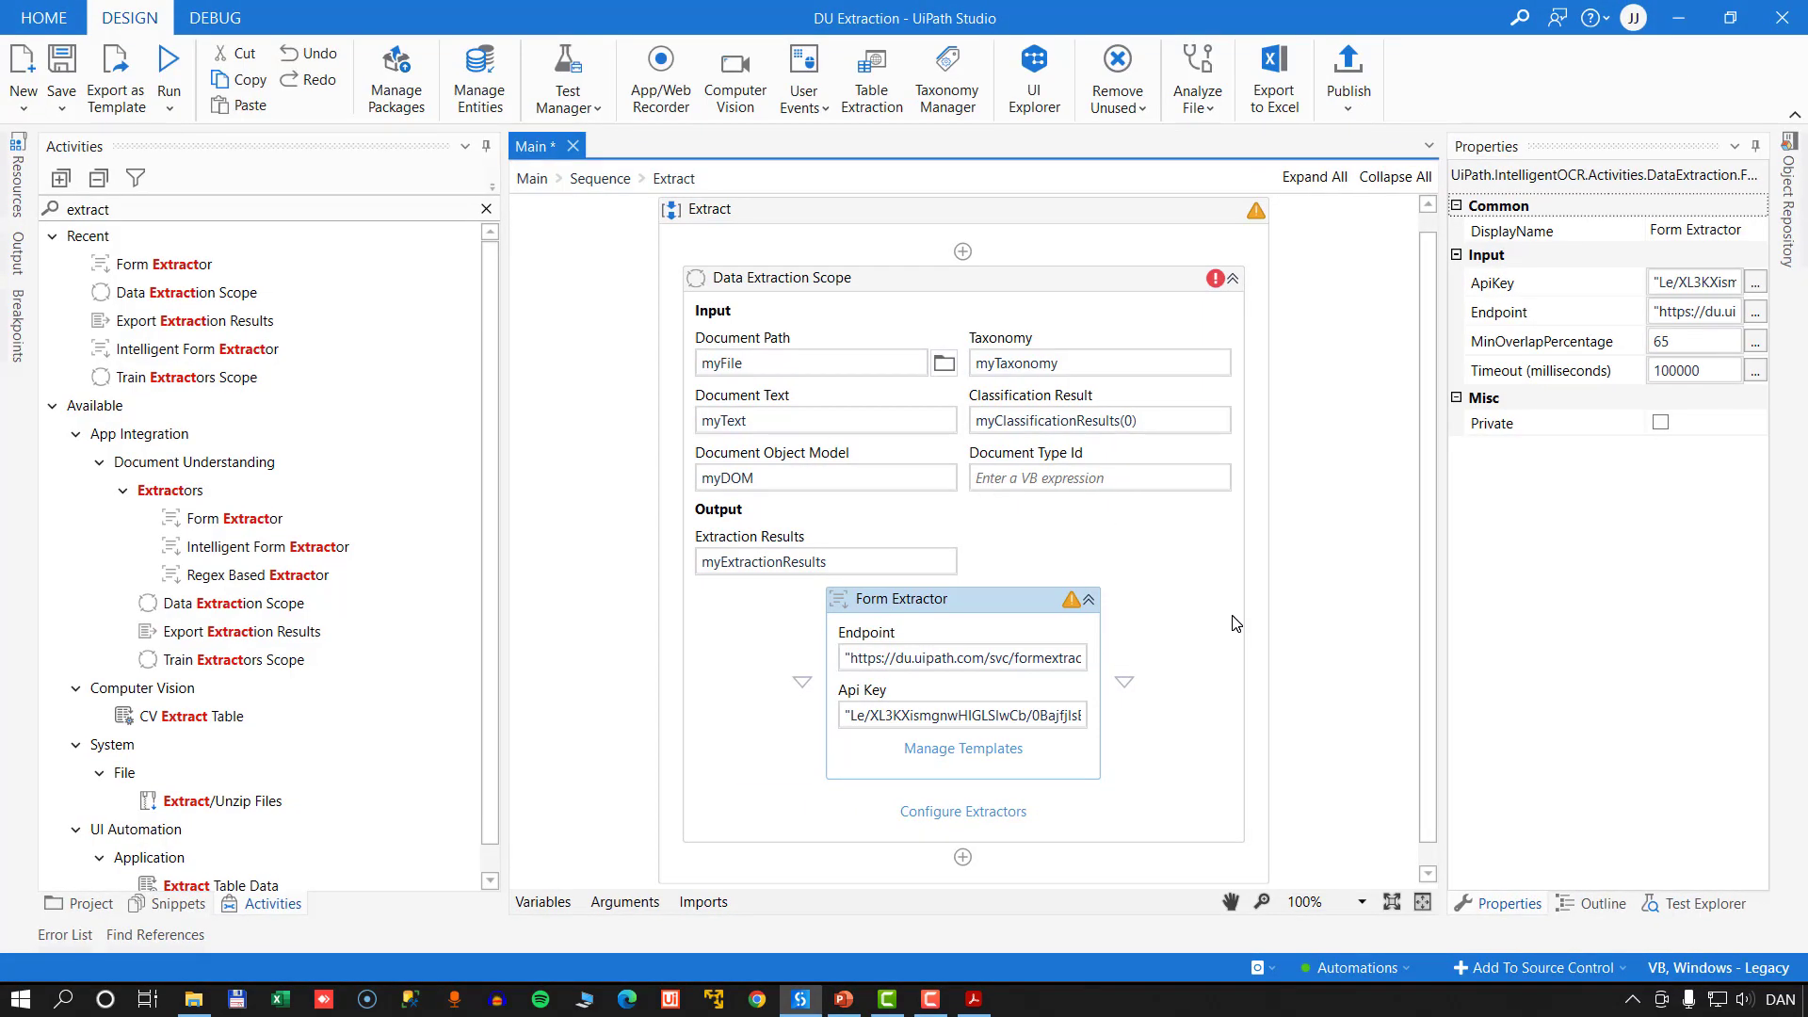
- Start a new Form Extractor template for the Invoice document type, named myInvoiceTemplate
{"action": "left_click", "coordinate": [965, 755]}
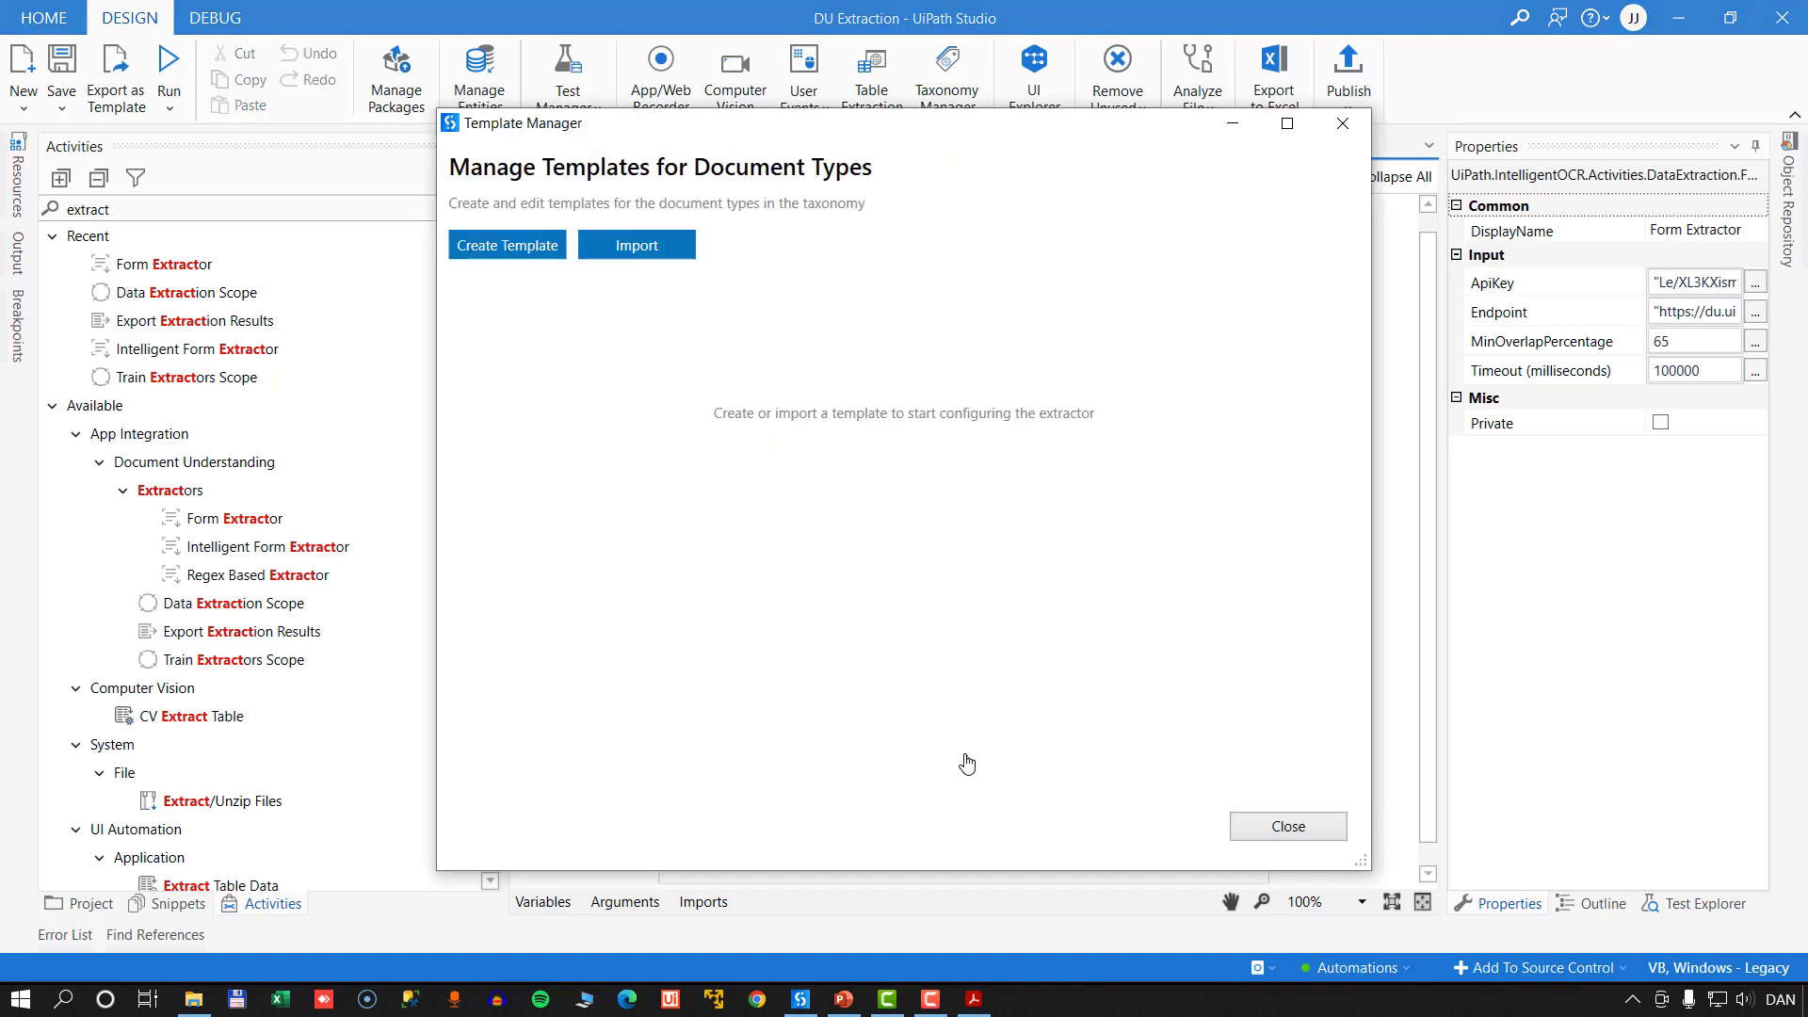
{"action": "left_click", "coordinate": [483, 249]}
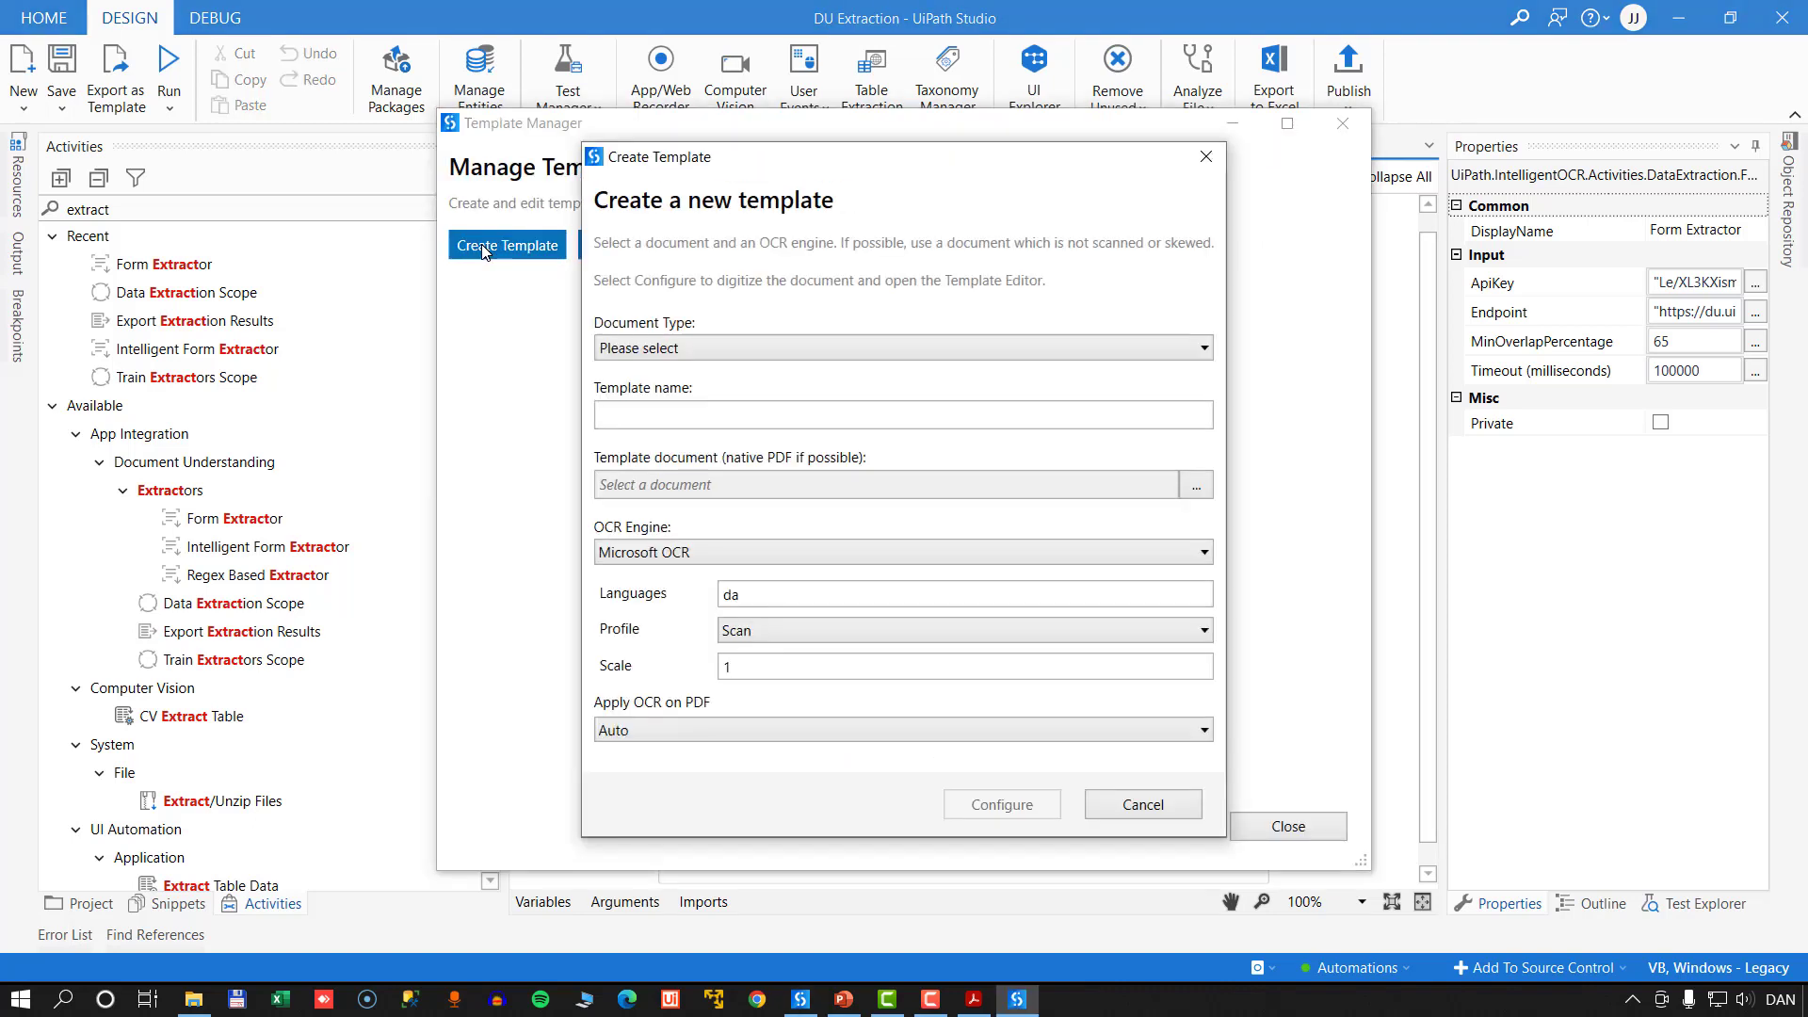
{"action": "left_click", "coordinate": [748, 348]}
{"action": "left_click", "coordinate": [720, 382]}
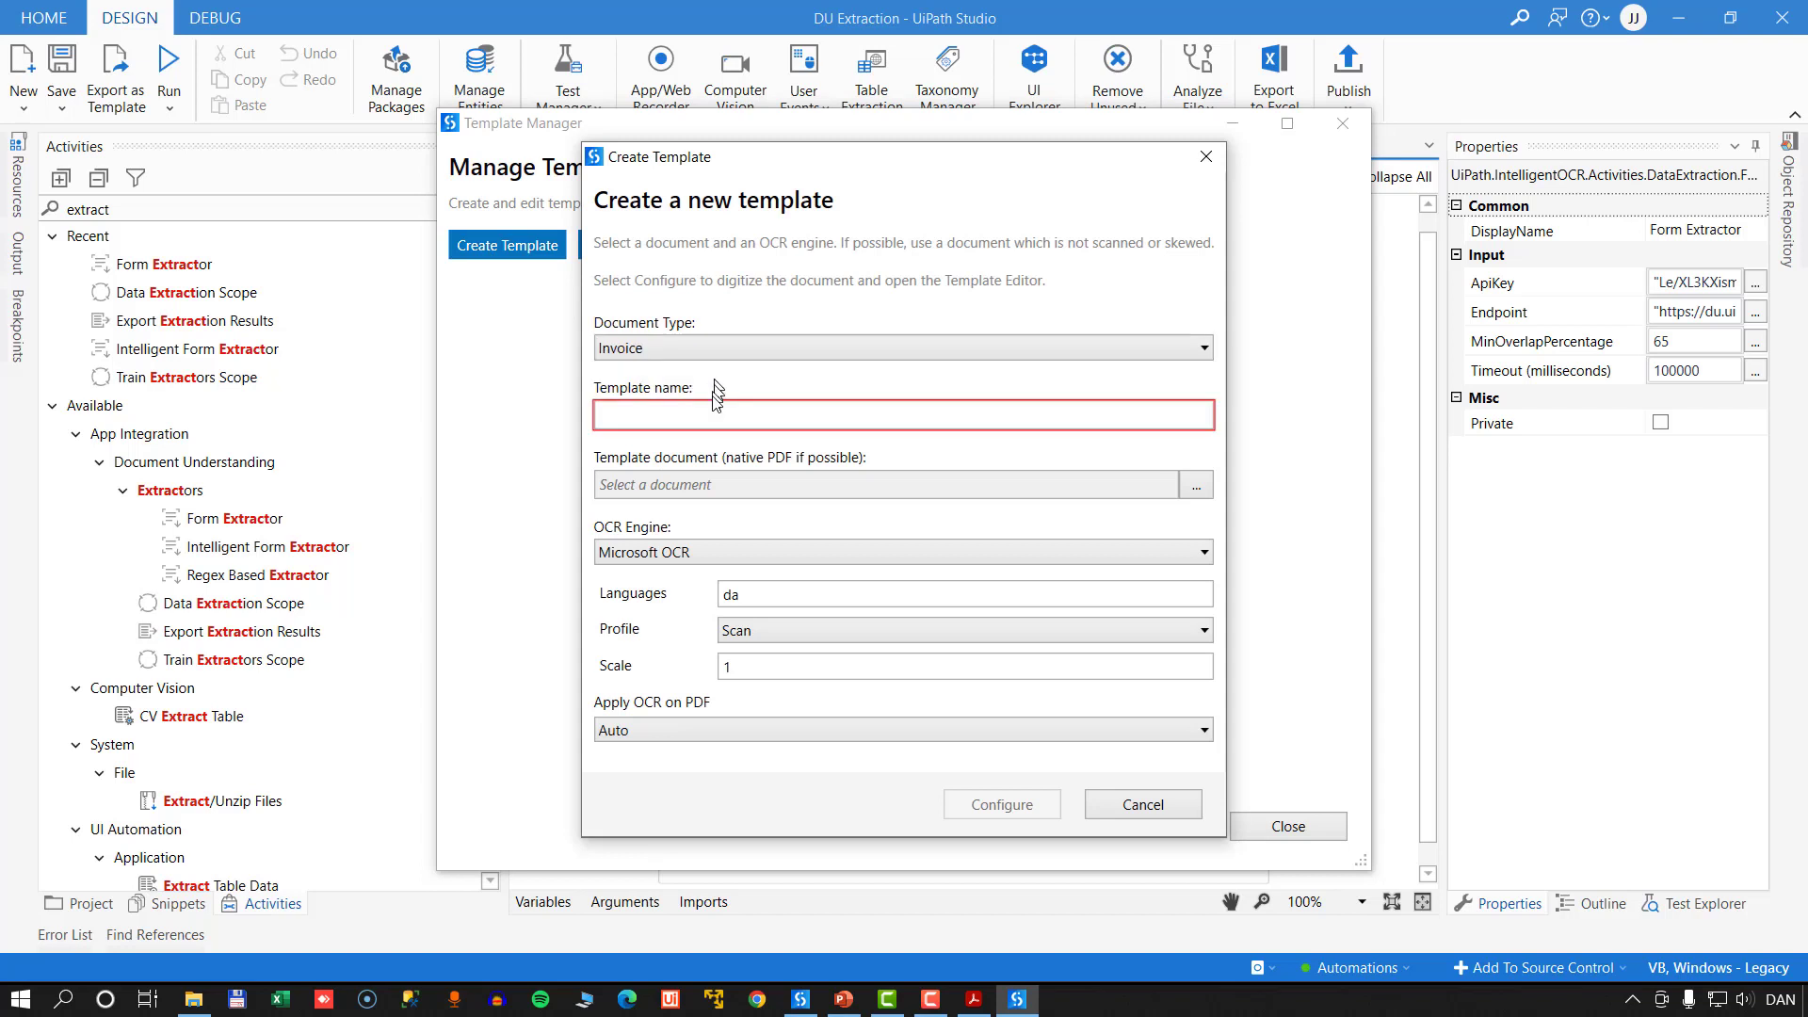
{"action": "left_click", "coordinate": [708, 415]}
{"action": "type", "text": "myInvoiceTemplate"}
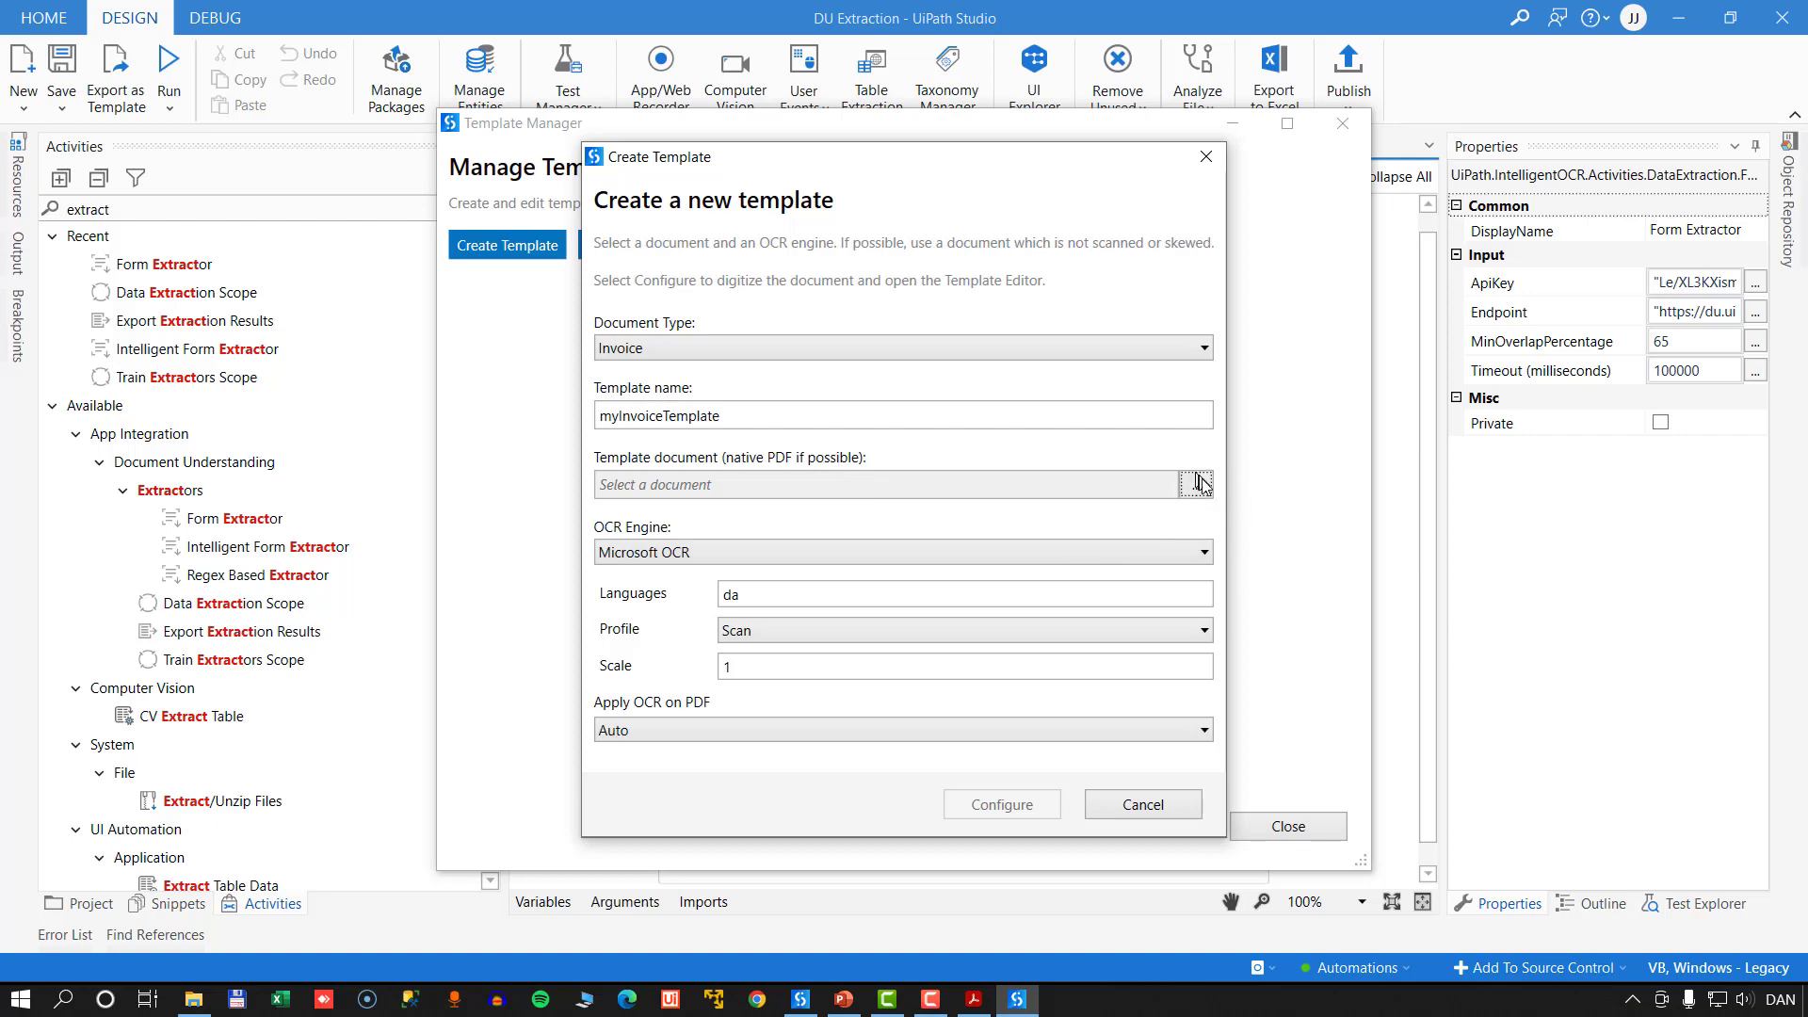
- Choose Invoice-728380b.pdf as the template document, set the OCR language to en, and open the maximized template editor without its instructions
{"action": "left_click", "coordinate": [1197, 484]}
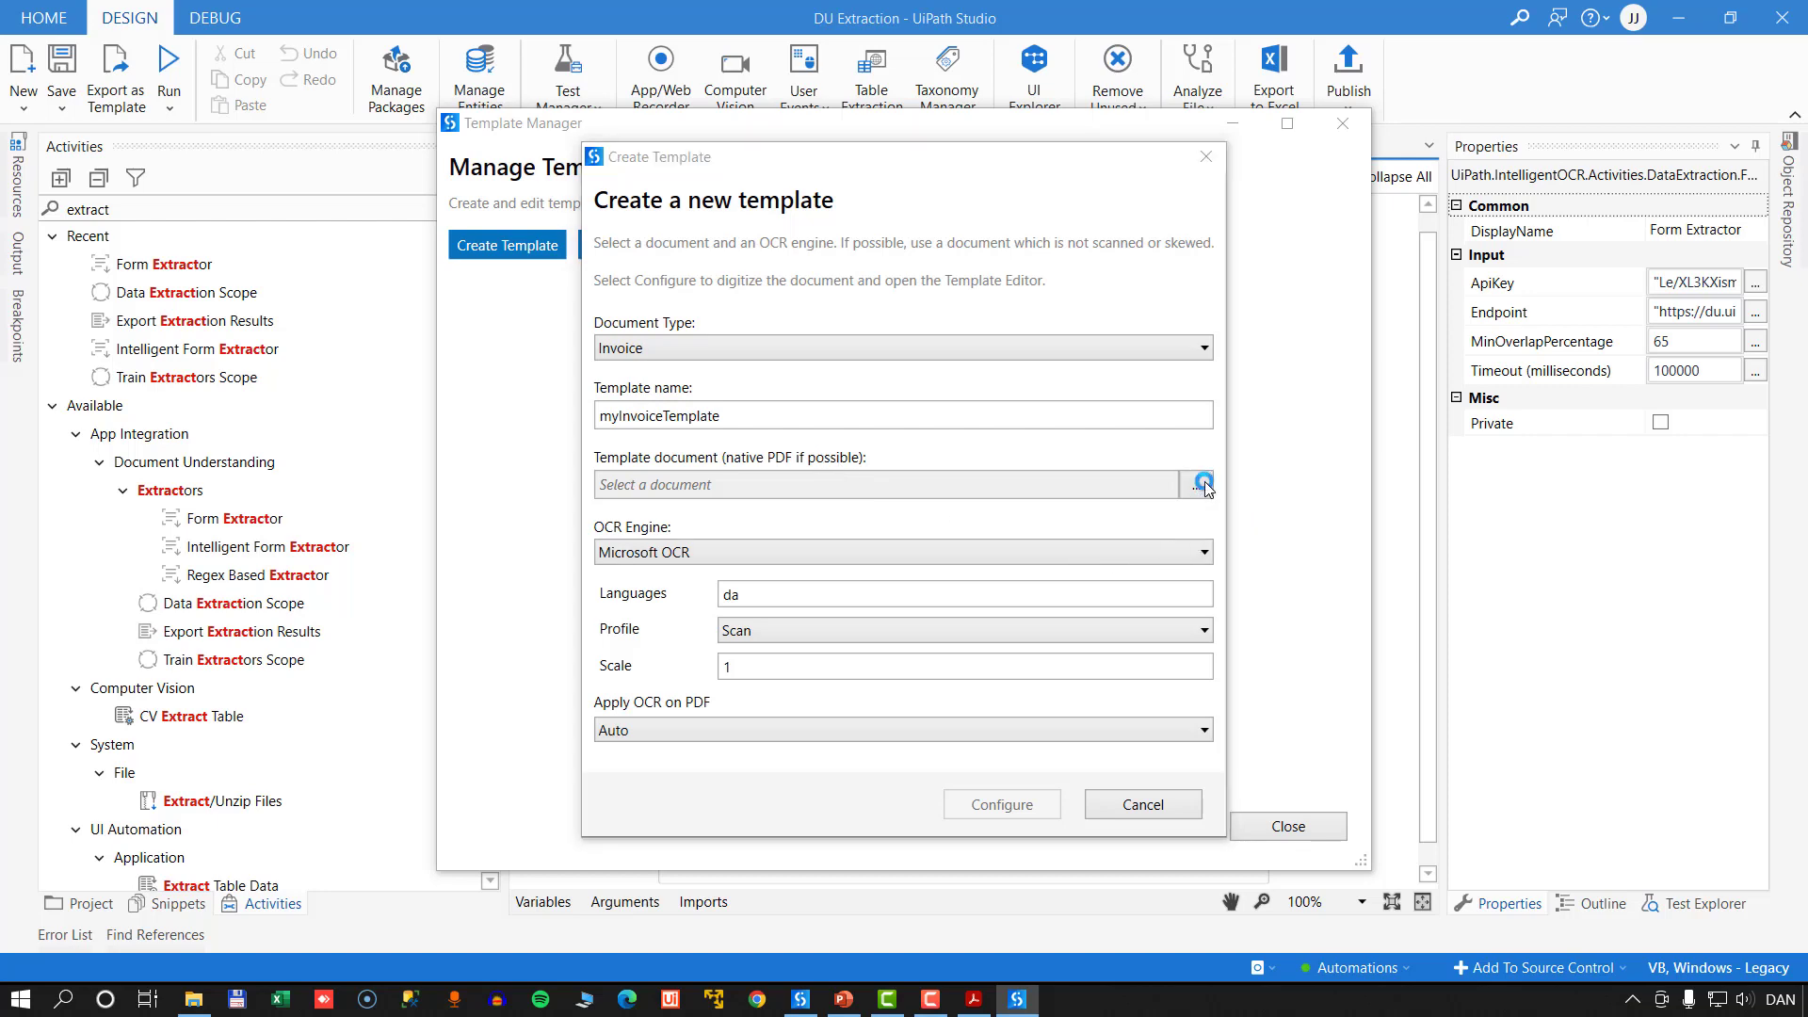
{"action": "left_click", "coordinate": [871, 492]}
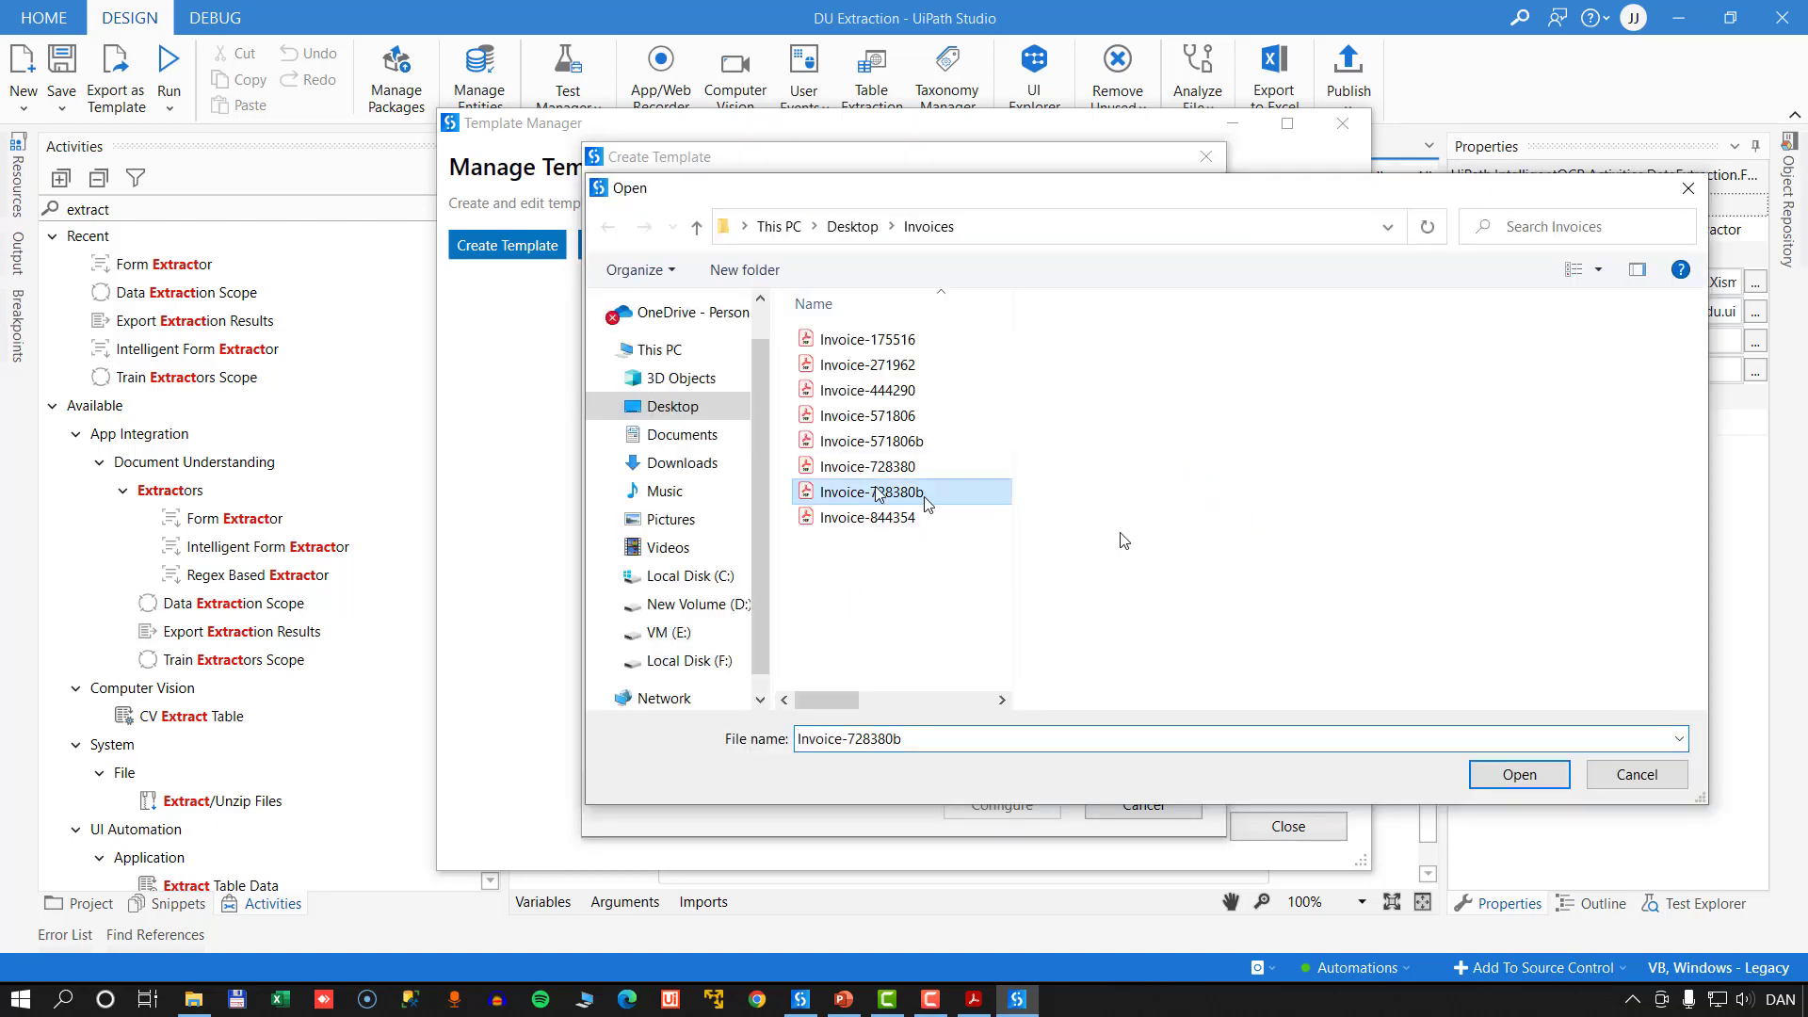
{"action": "left_click", "coordinate": [1511, 774]}
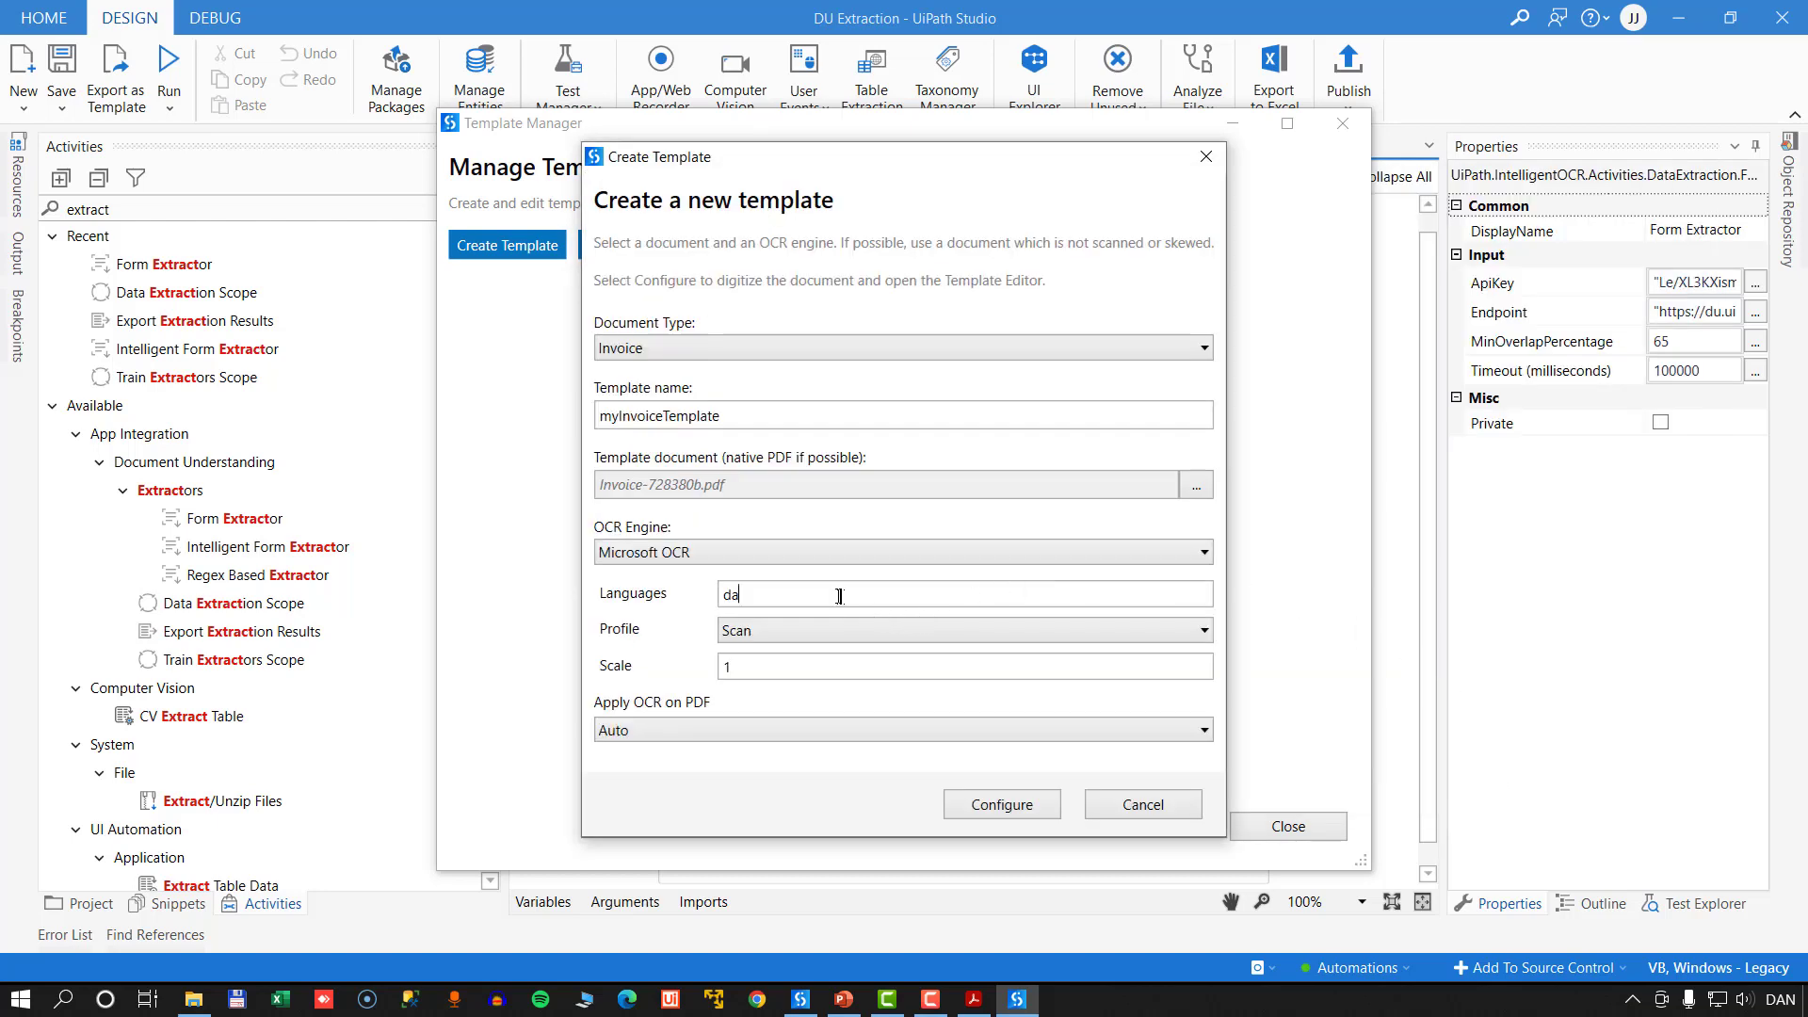
{"action": "left_click_drag", "start_coordinate": [840, 596], "coordinate": [706, 586]}
{"action": "type", "text": "en"}
{"action": "left_click", "coordinate": [991, 805]}
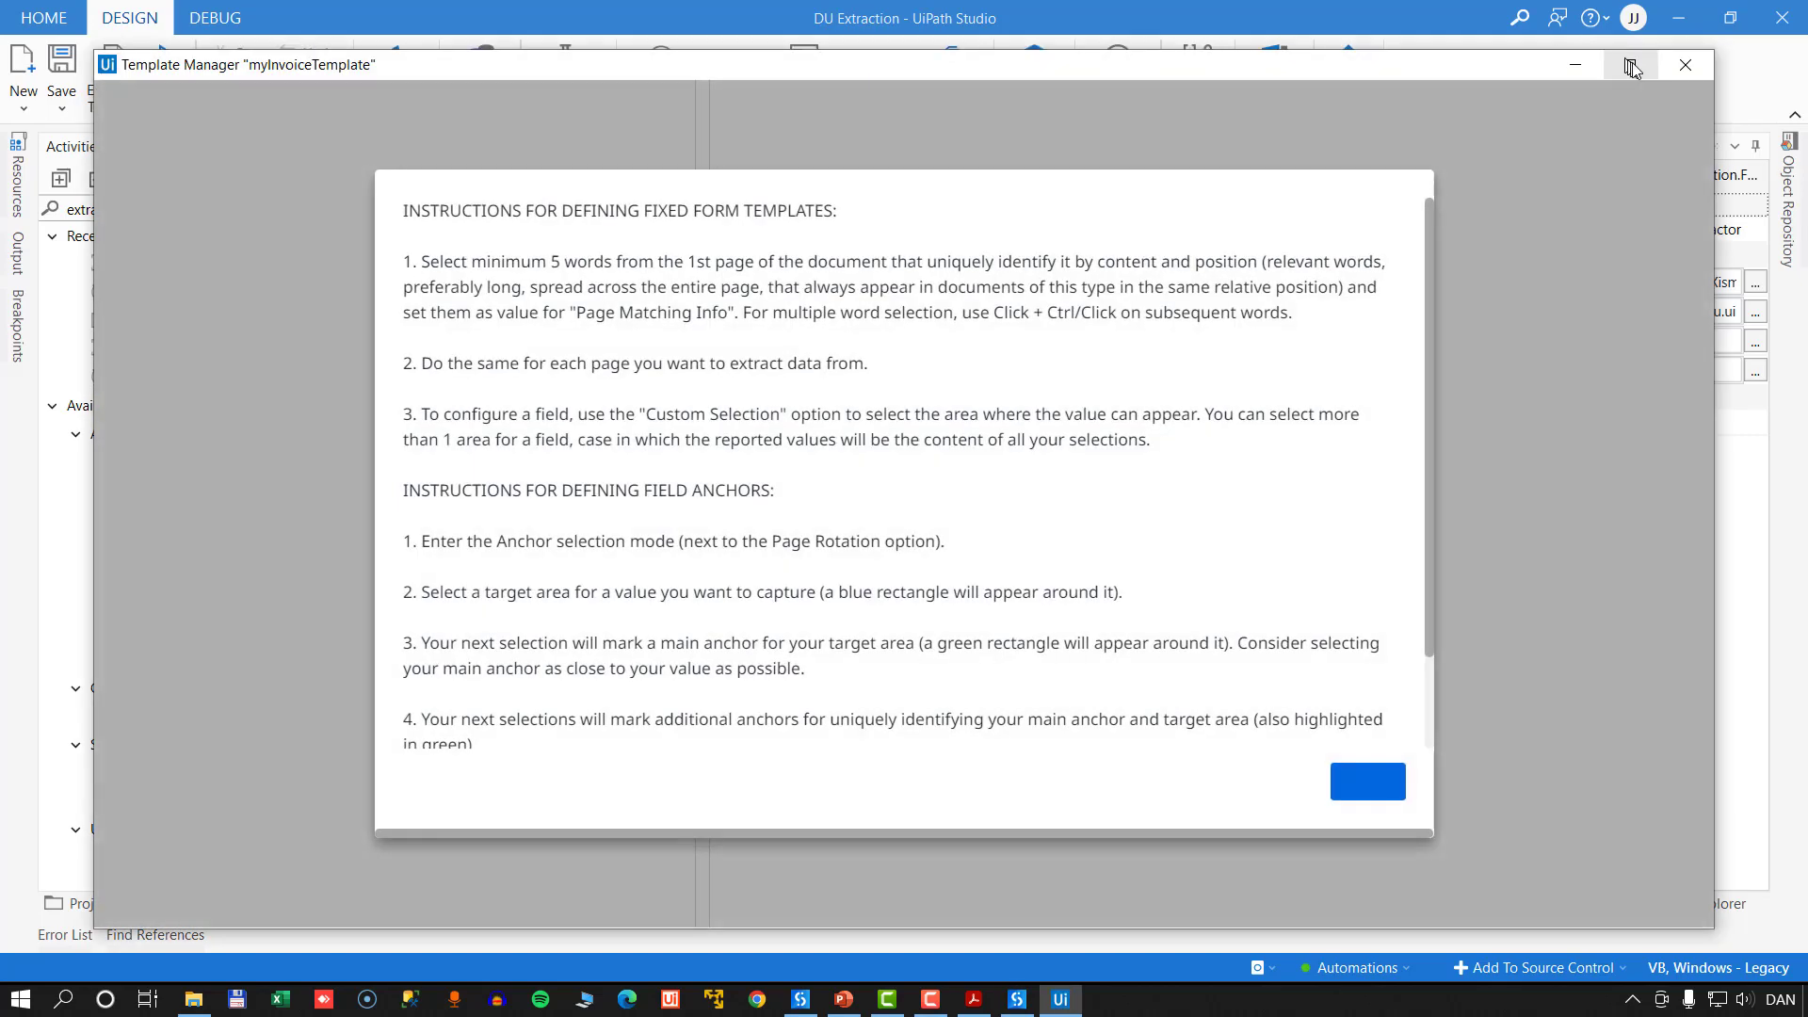
{"action": "left_click", "coordinate": [1632, 68]}
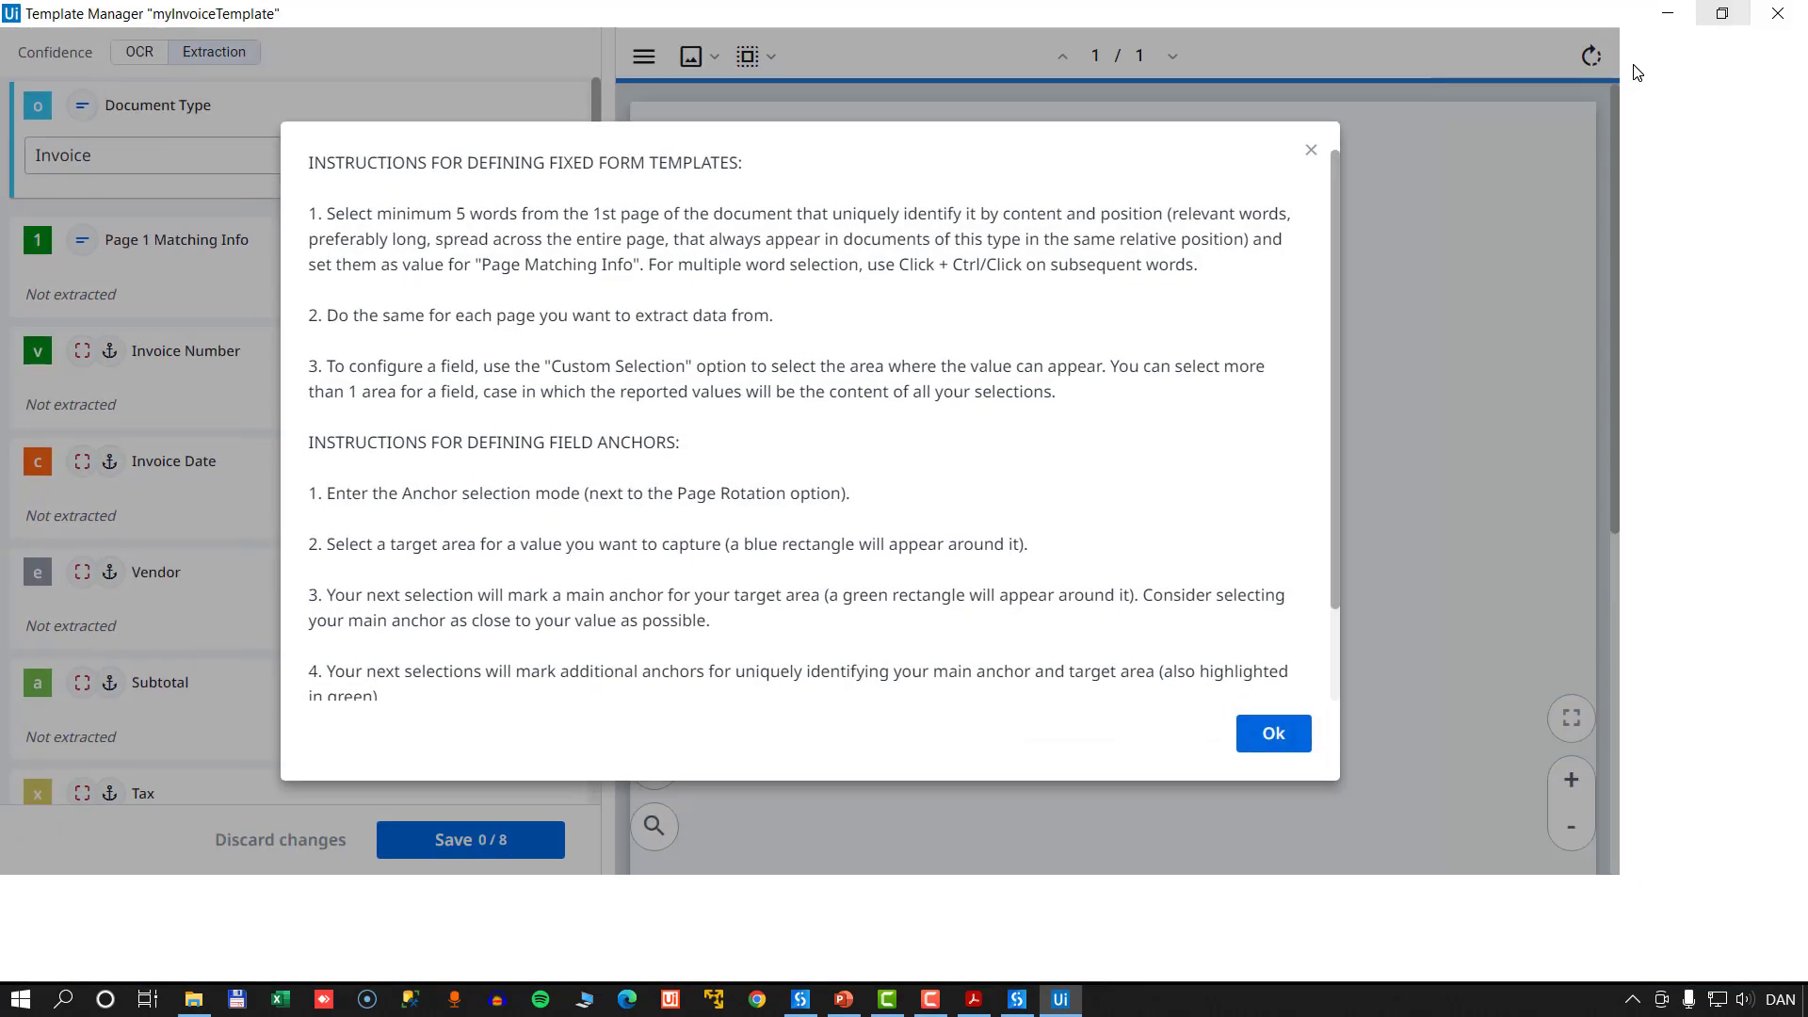
{"action": "left_click", "coordinate": [1361, 824]}
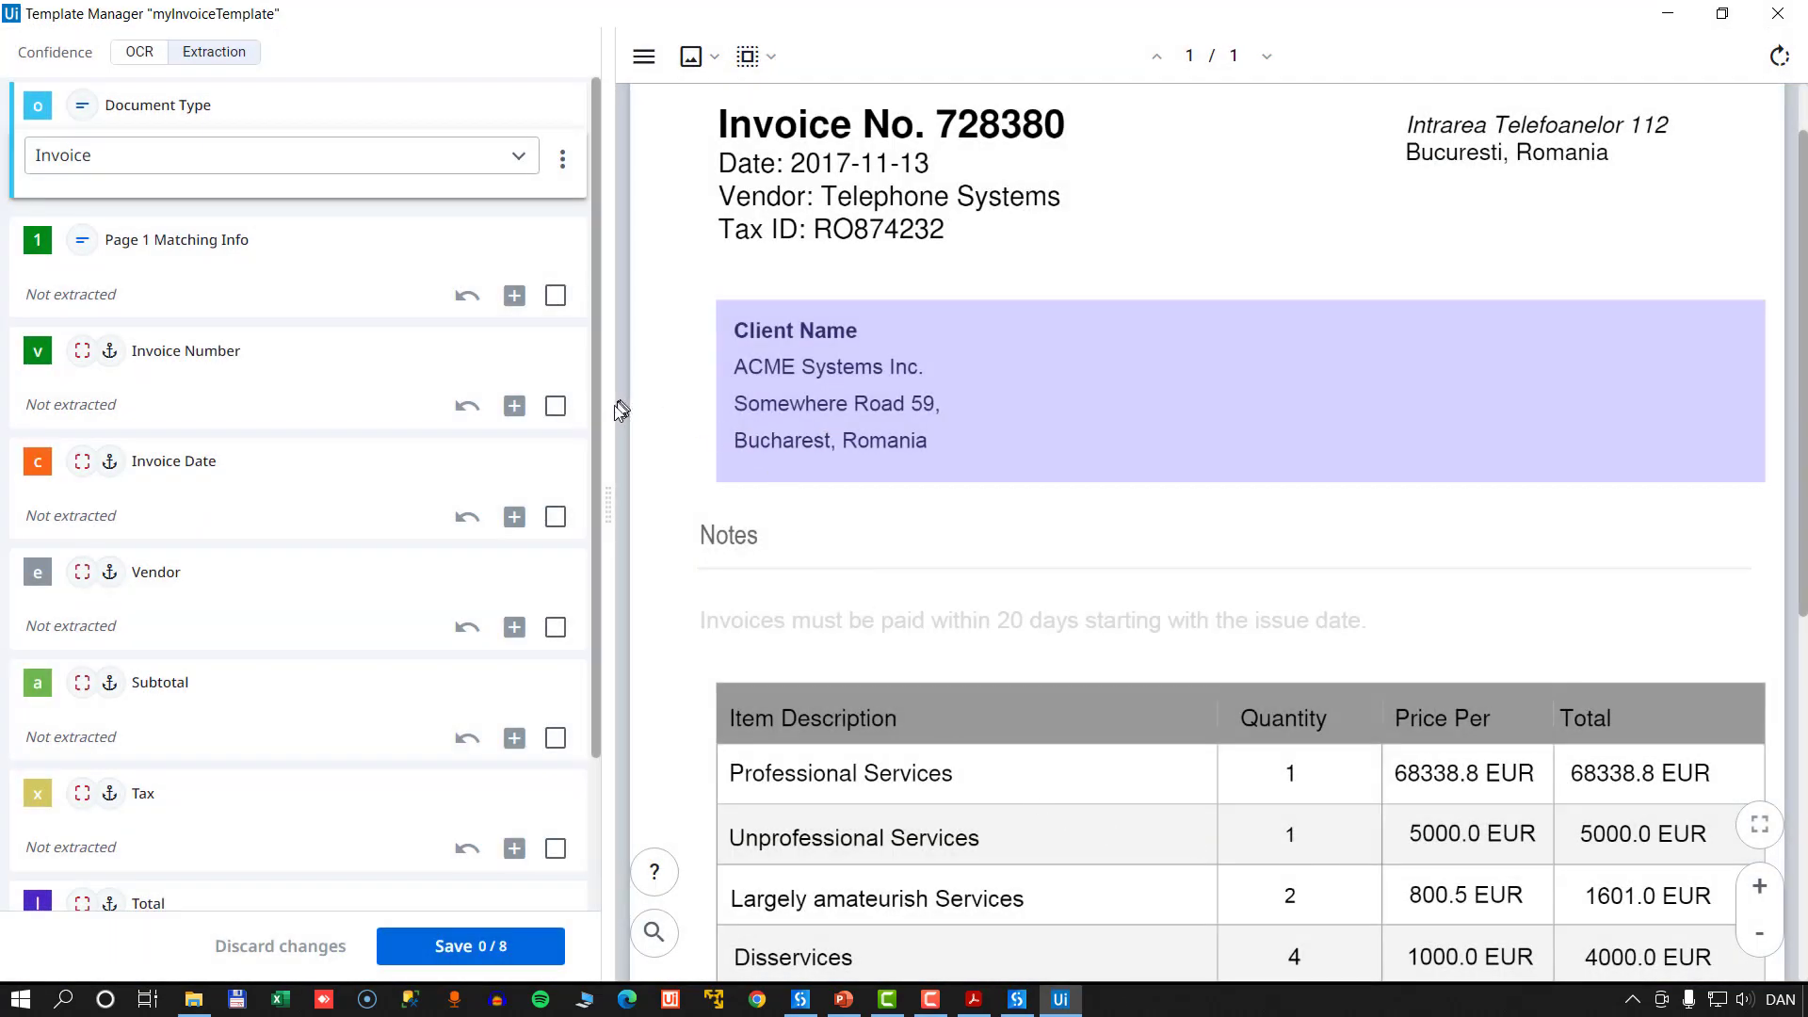
- Set Page 1 Matching Info to the words Invoice, Date:, Vendor:, Tax, Client, Notes and Description from the invoice
{"action": "left_click_drag", "start_coordinate": [597, 424], "coordinate": [624, 625]}
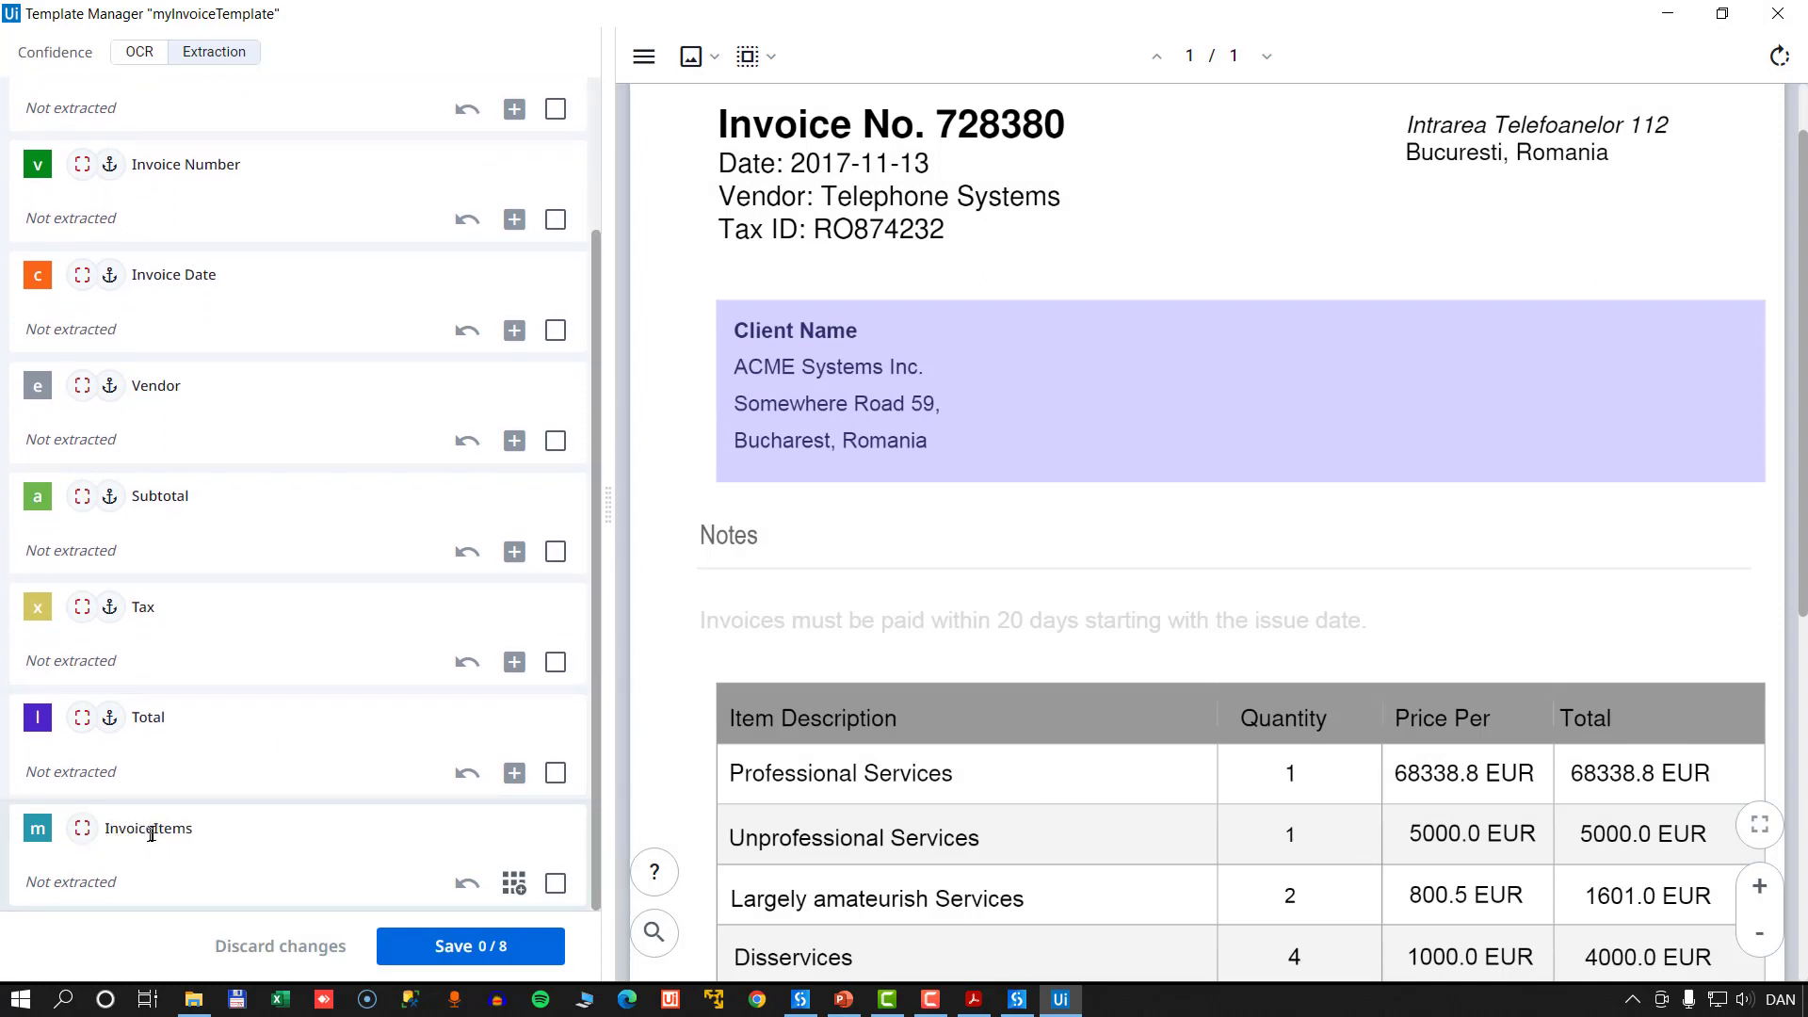
{"action": "scroll", "coordinate": [1341, 525], "scroll_direction": "up", "scroll_amount": 1}
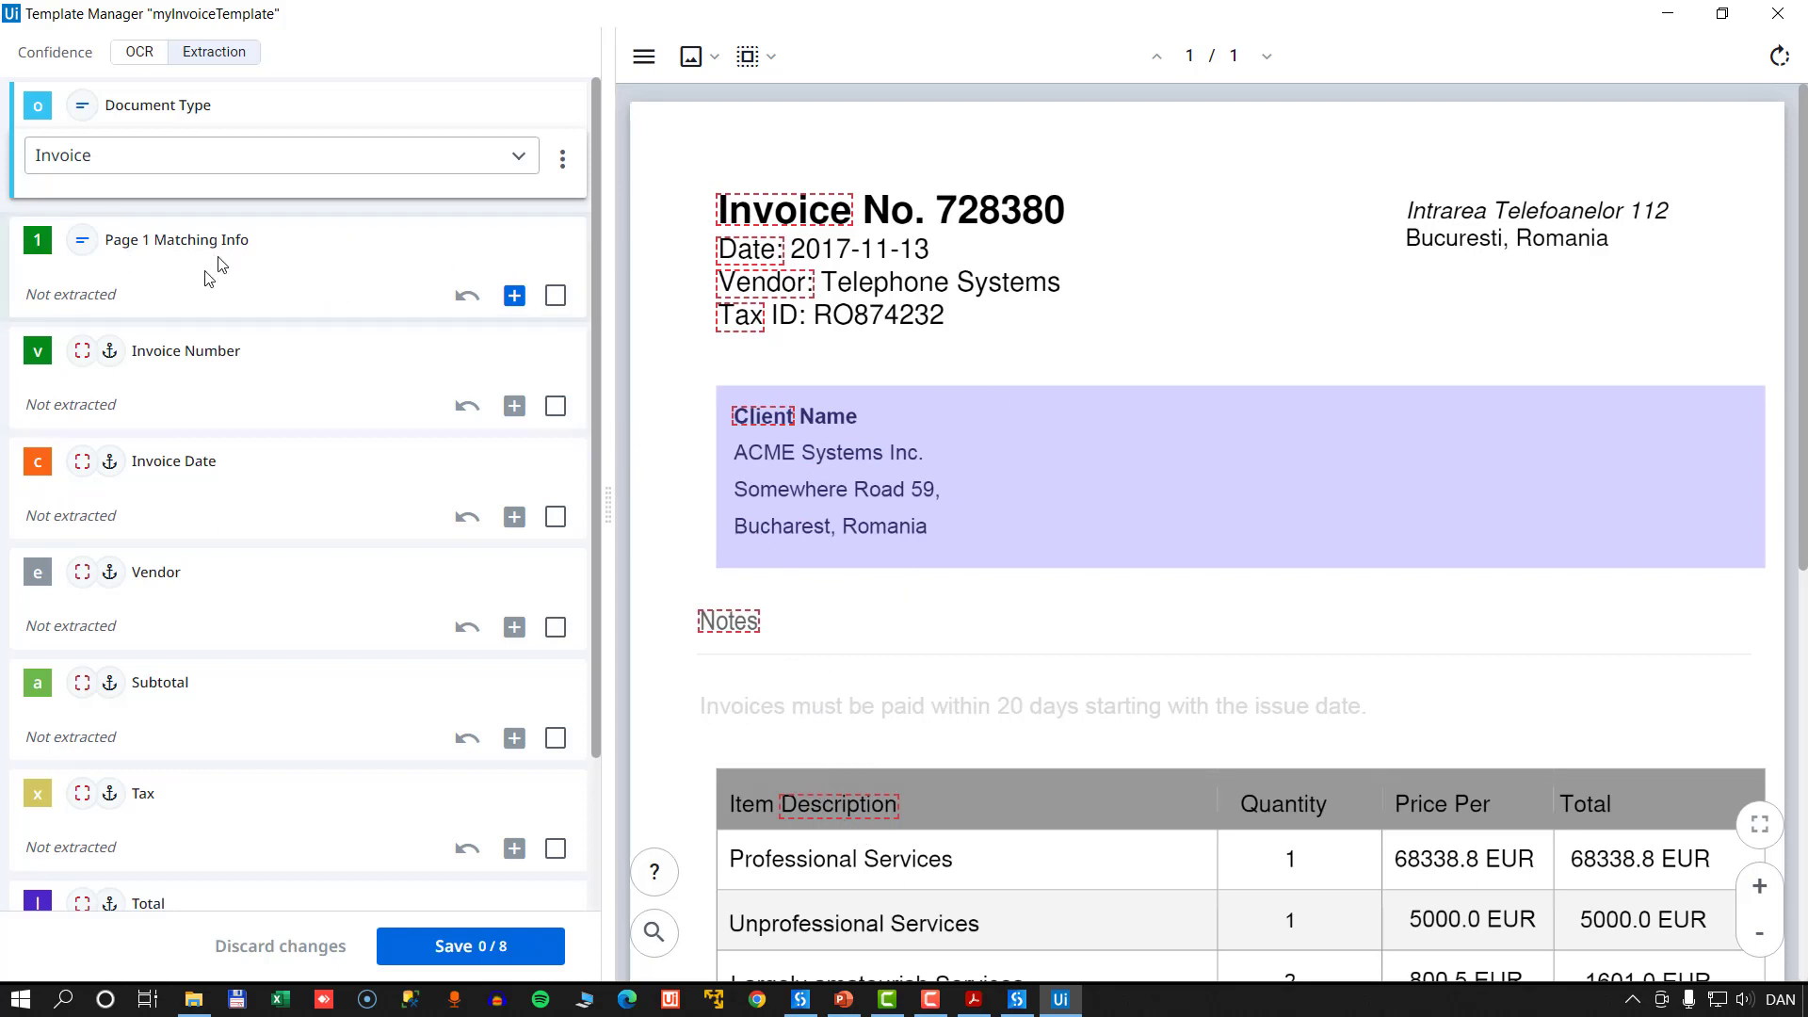
{"action": "left_click", "coordinate": [513, 297]}
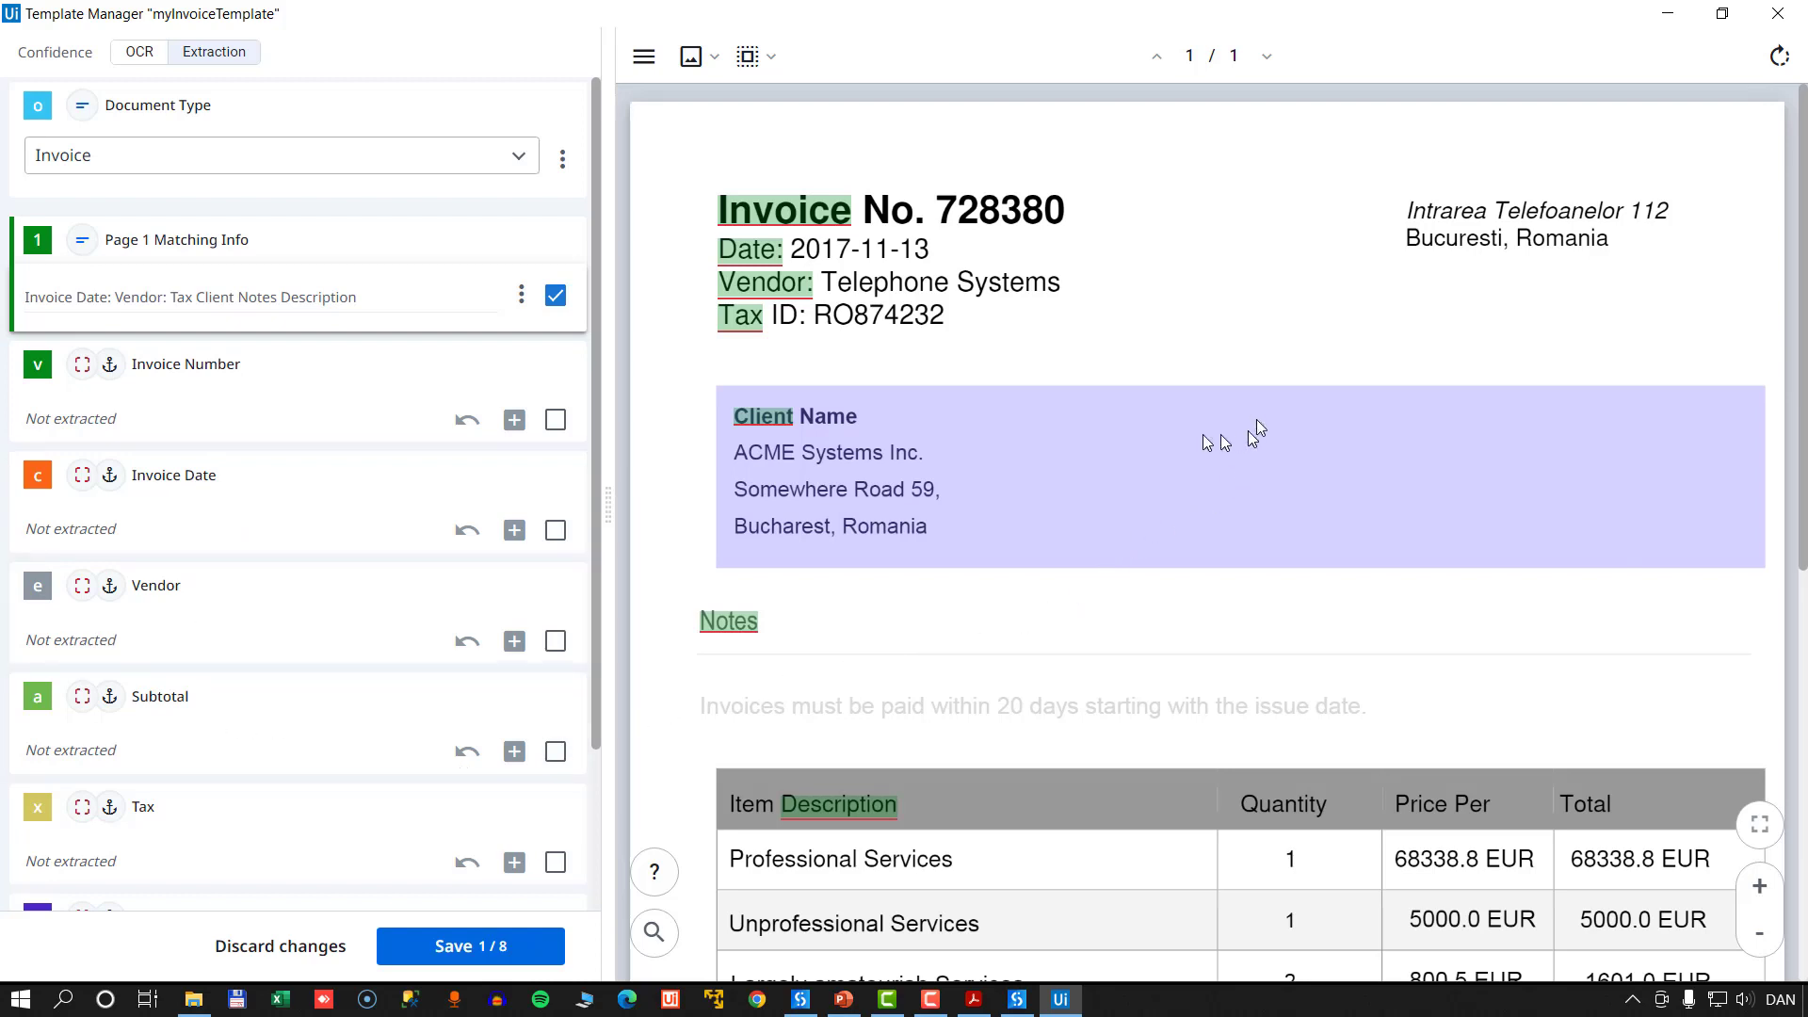
- Assign custom areas around the number in the invoice heading and the date below it to Invoice Number and Invoice Date
{"action": "left_click_drag", "start_coordinate": [925, 164], "coordinate": [1104, 238]}
{"action": "left_click", "coordinate": [1131, 283]}
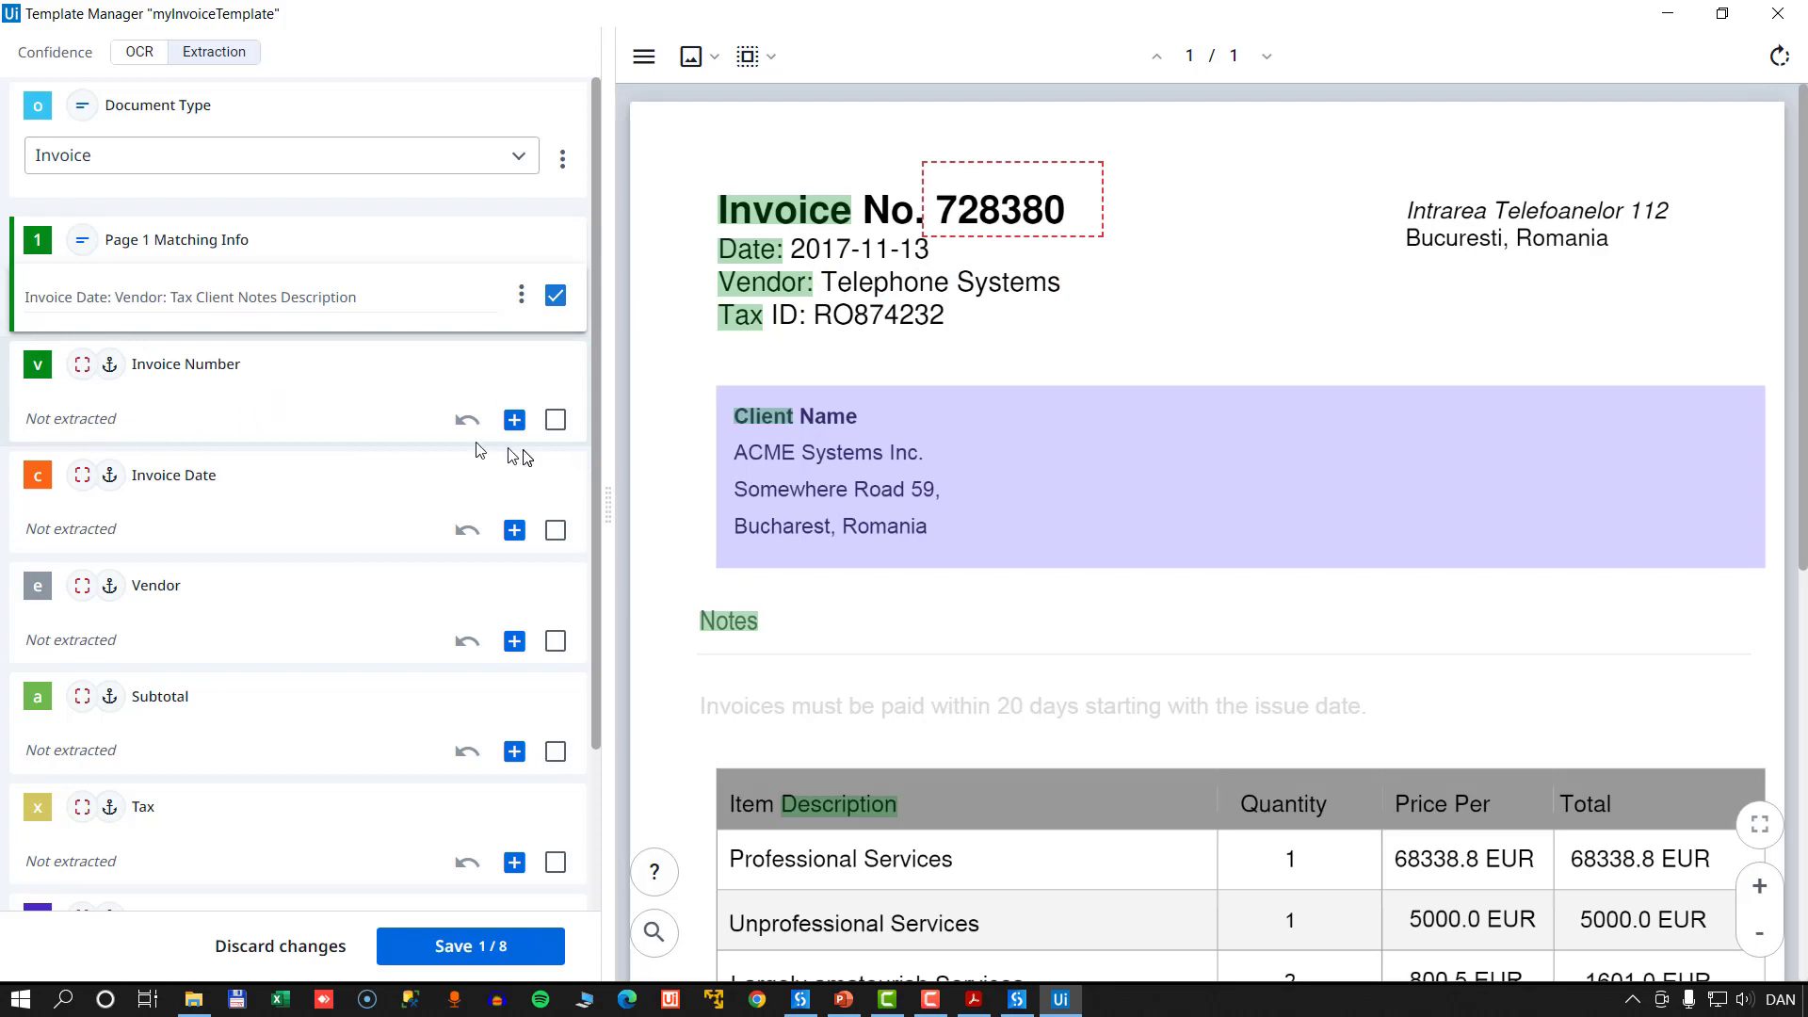
{"action": "left_click", "coordinate": [514, 419]}
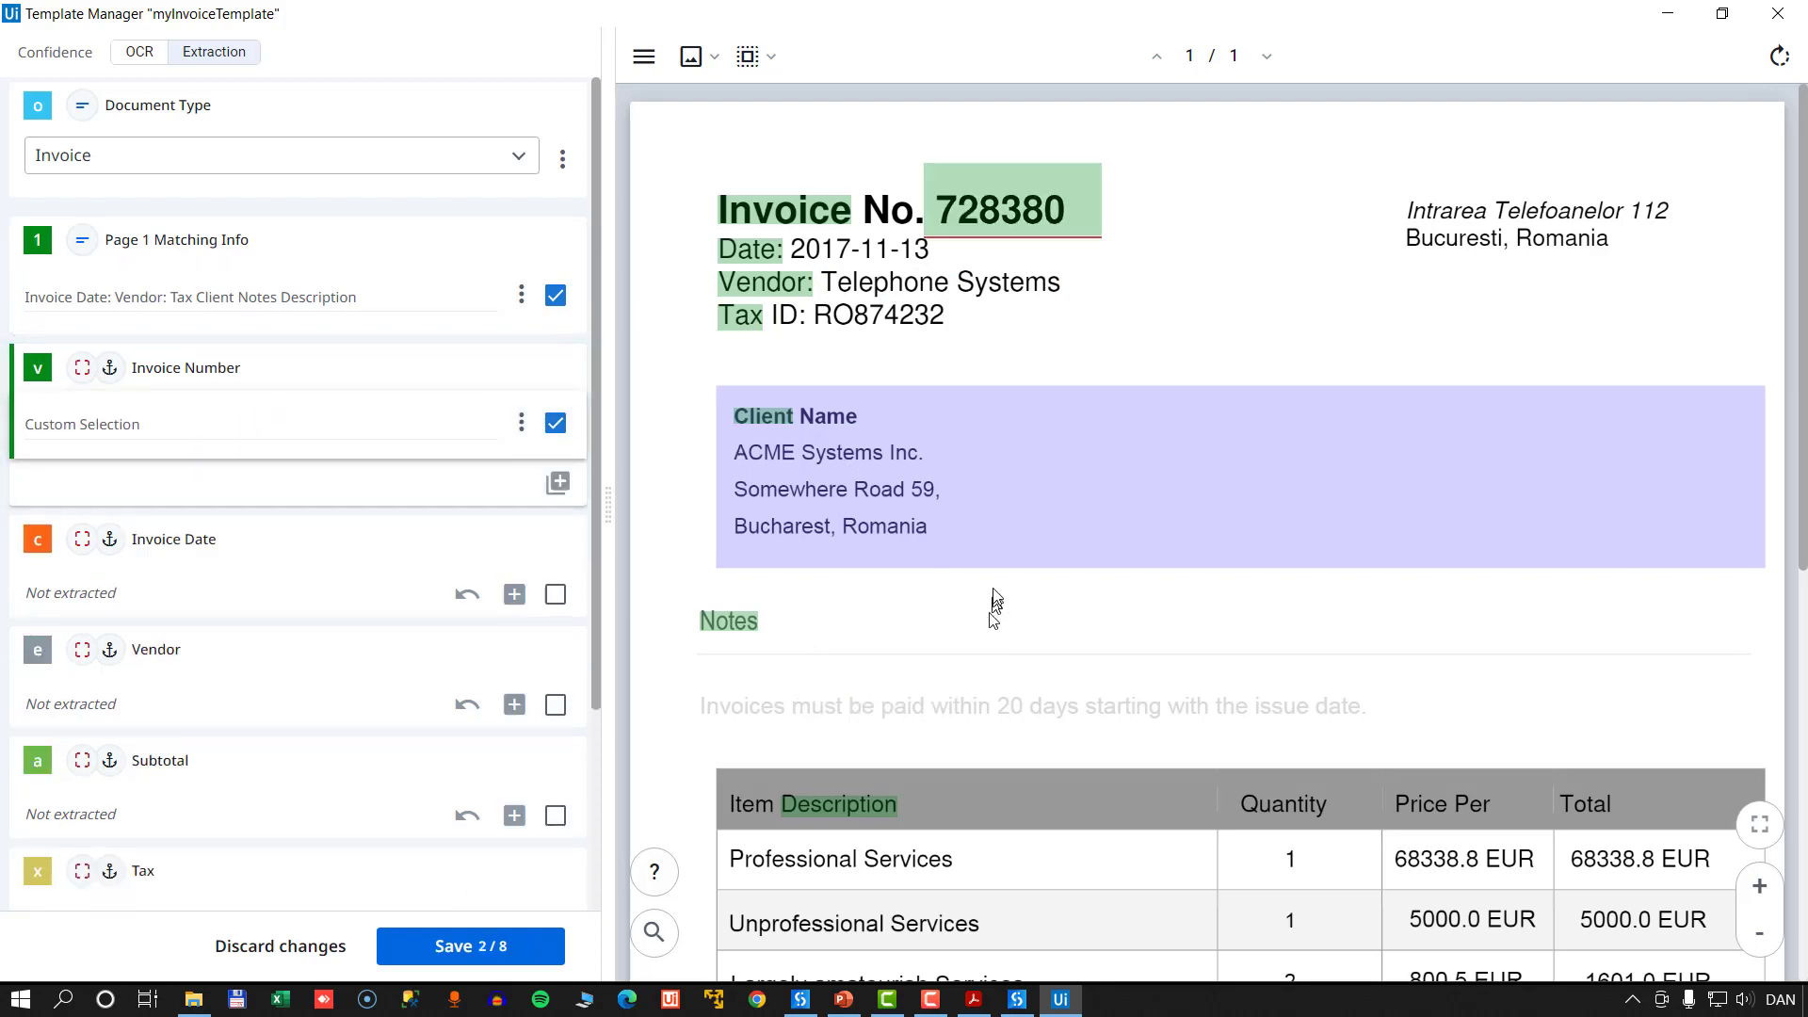
{"action": "left_click_drag", "start_coordinate": [790, 238], "coordinate": [942, 256]}
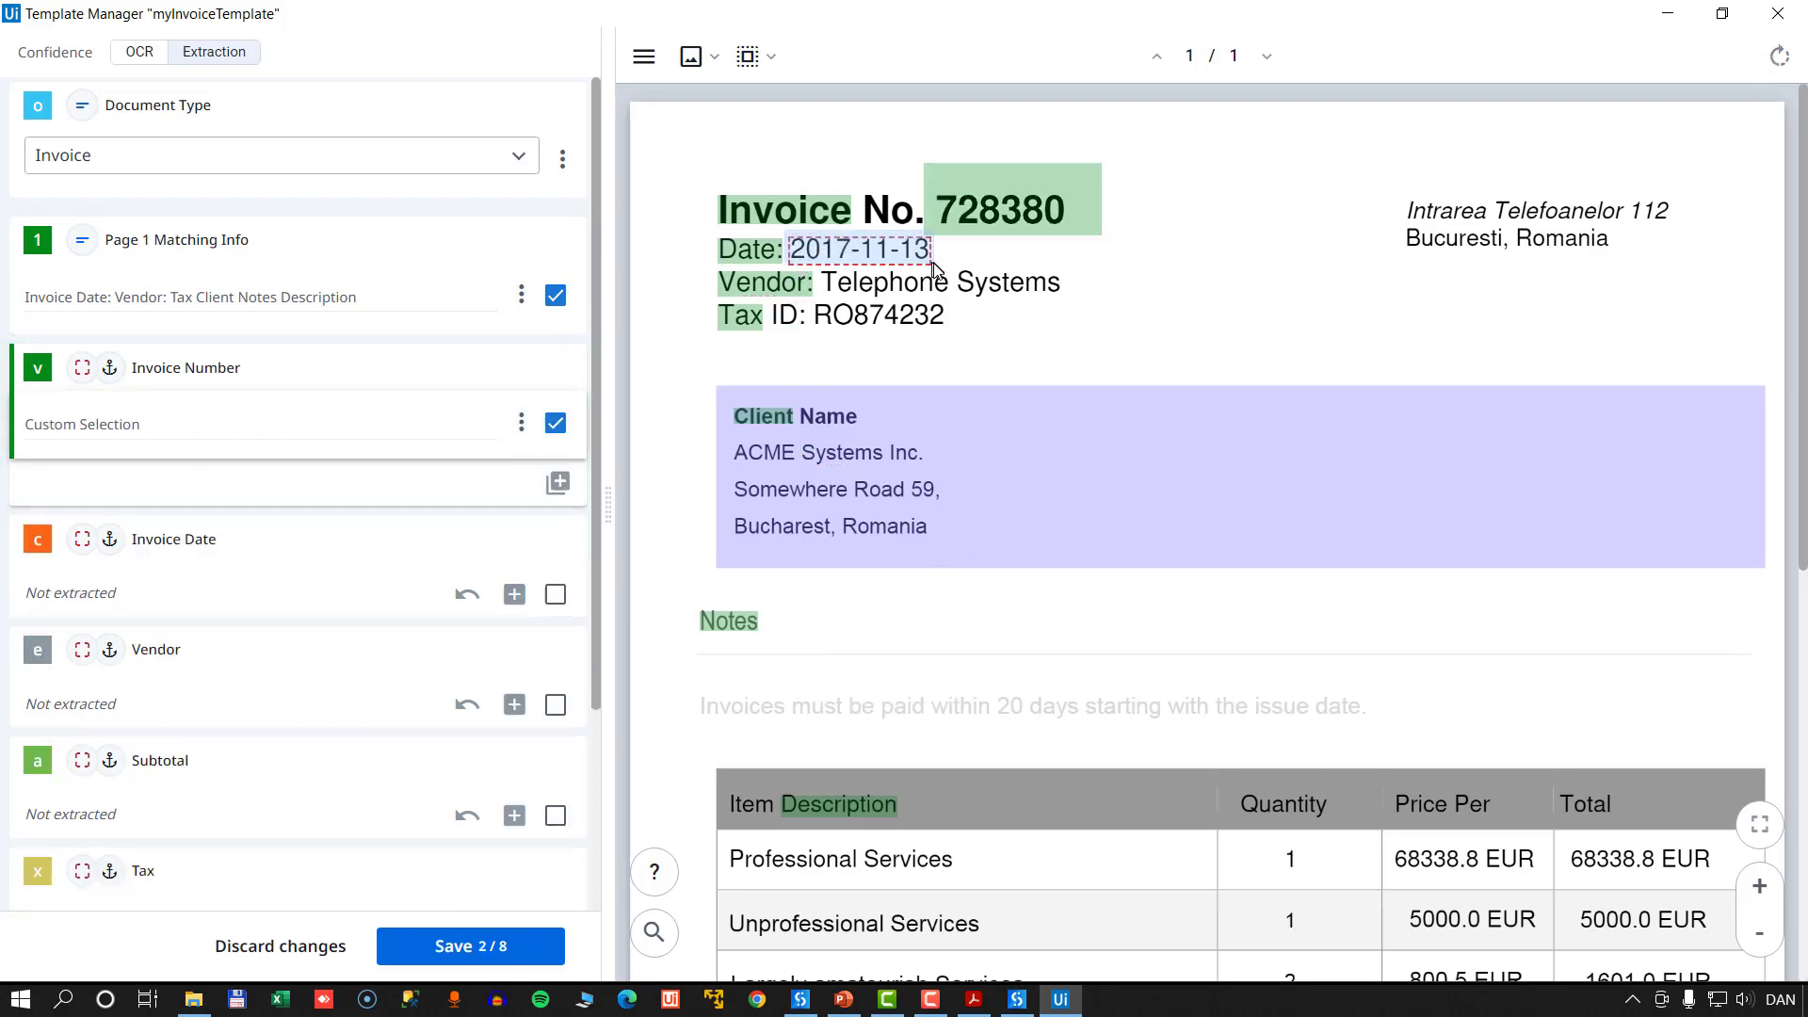
{"action": "left_click", "coordinate": [988, 300]}
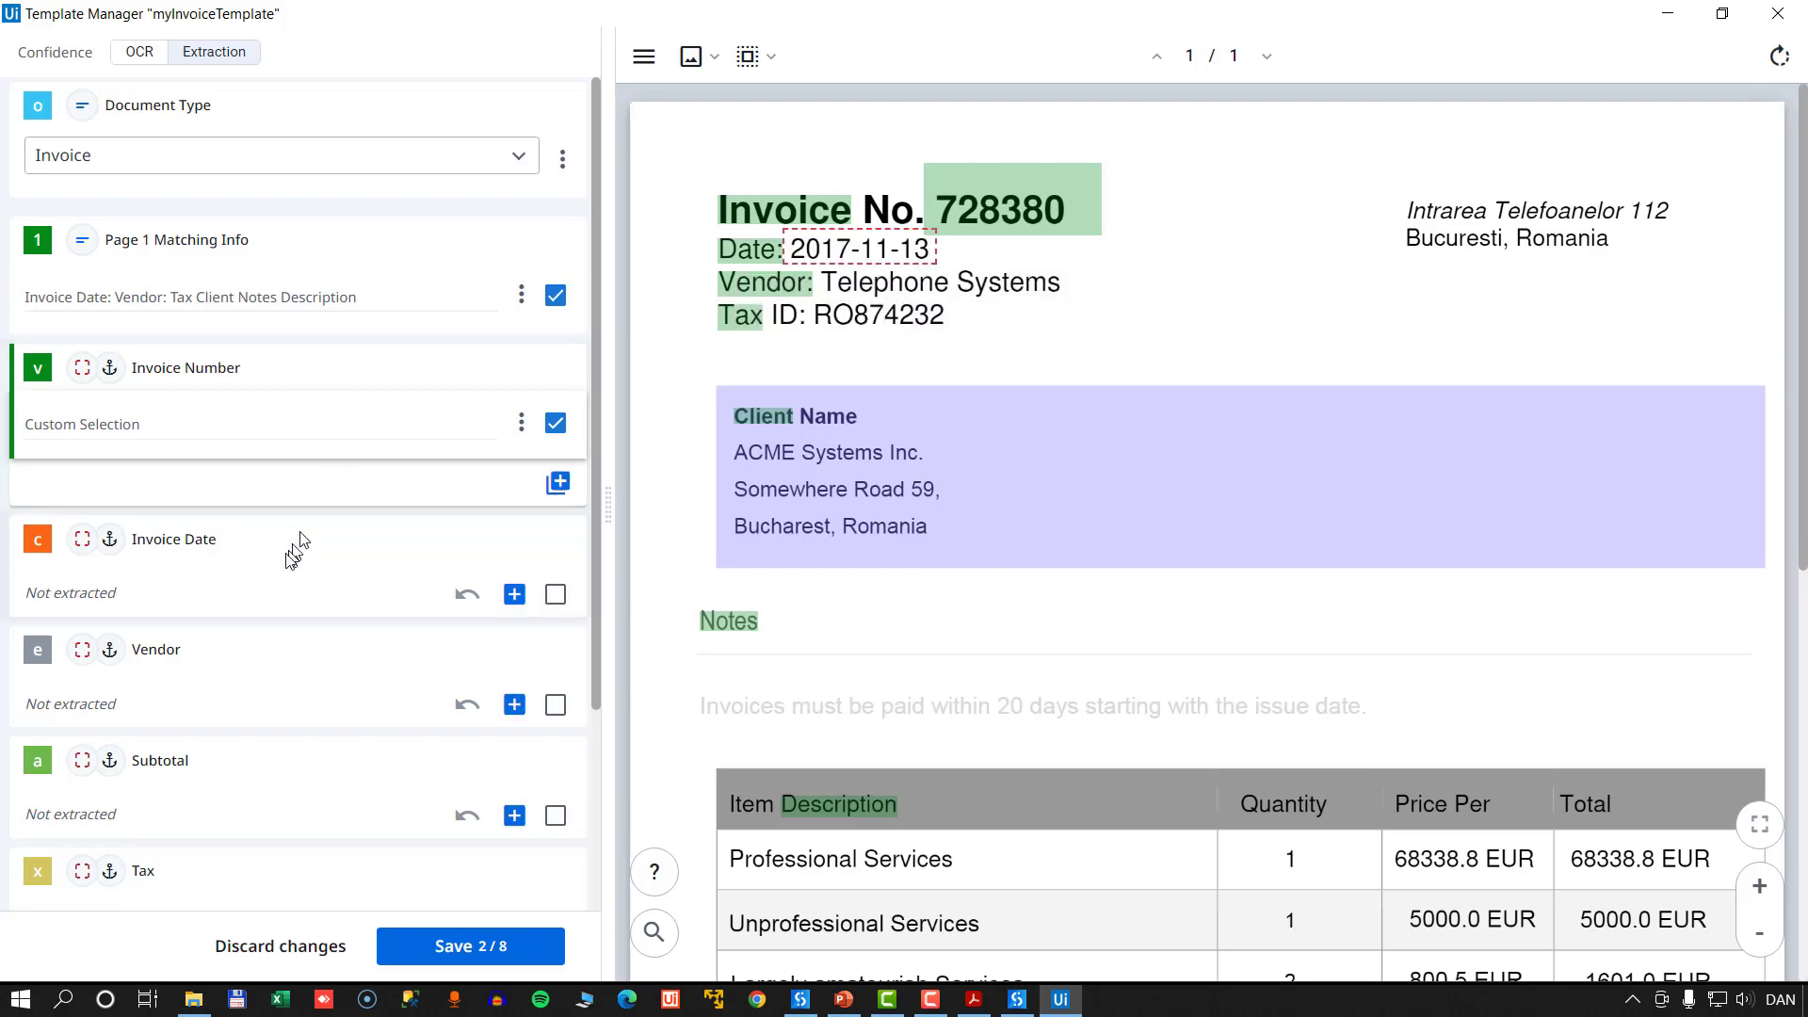
{"action": "left_click", "coordinate": [515, 595]}
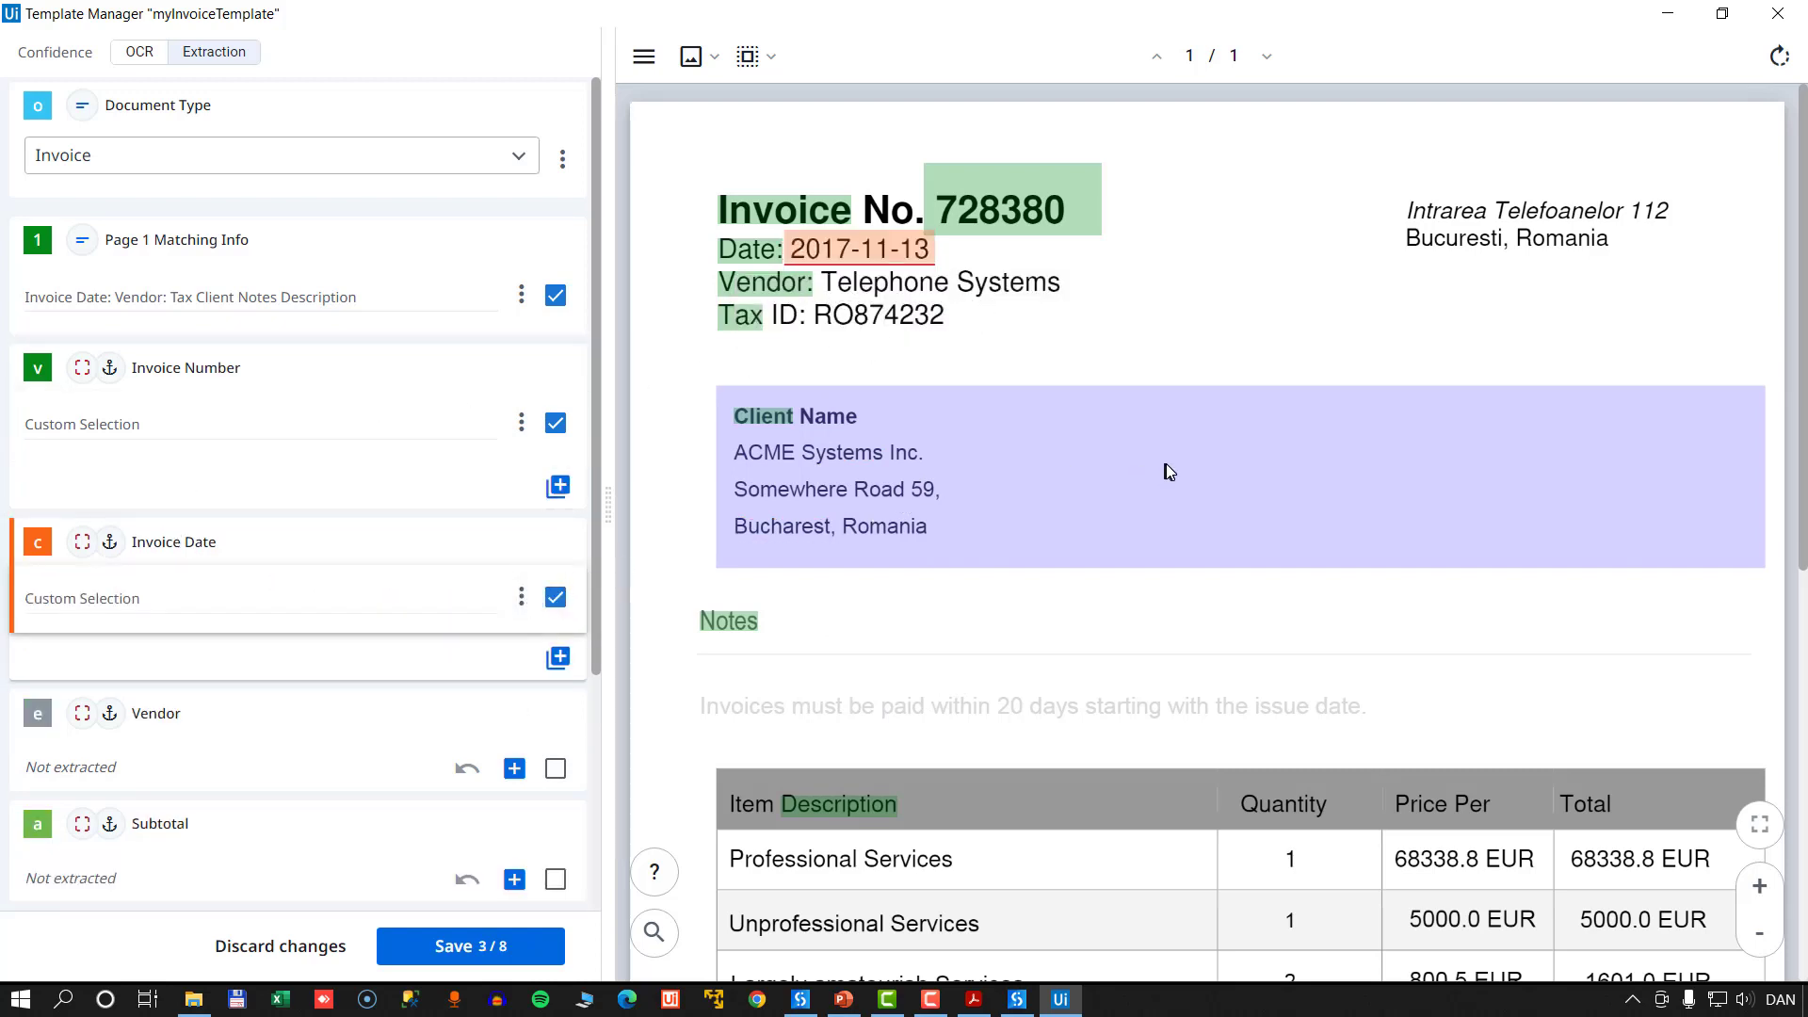
- Mark the vendor name Telephone Systems as a custom area and assign it to the Vendor field
{"action": "scroll", "coordinate": [1166, 463], "scroll_direction": "down", "scroll_amount": 3}
{"action": "scroll", "coordinate": [231, 471], "scroll_direction": "down", "scroll_amount": 3}
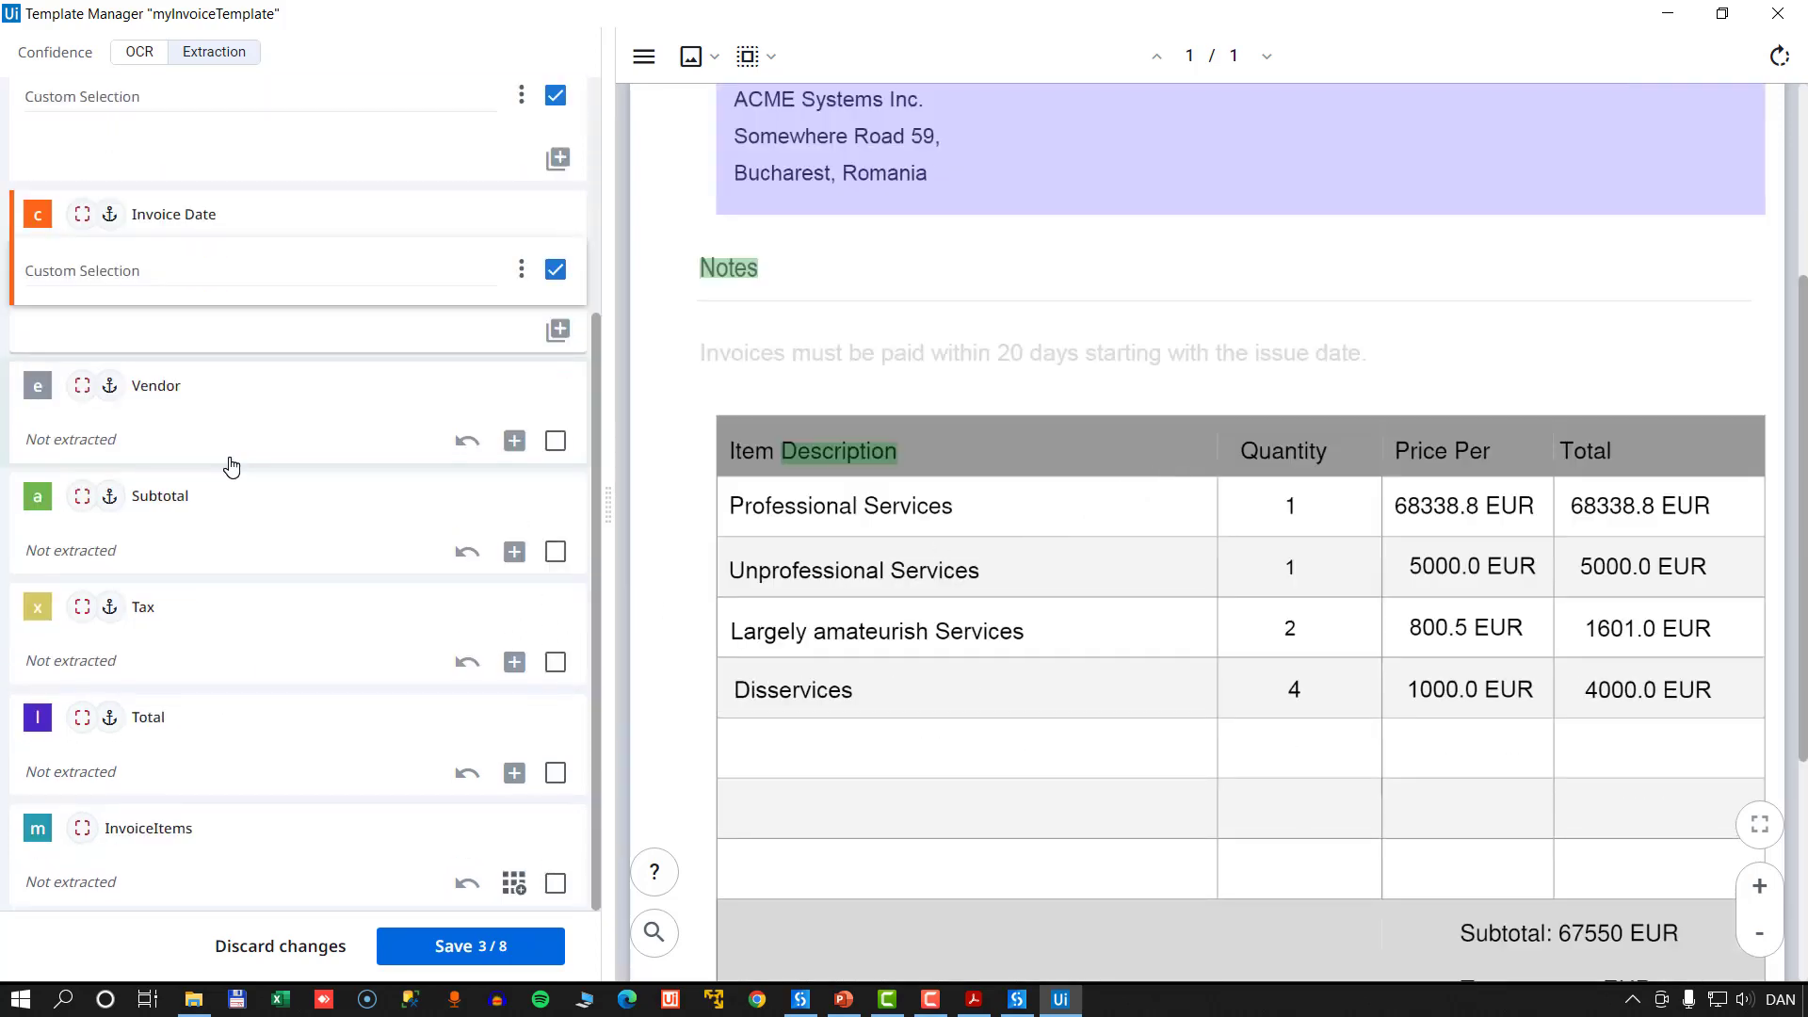
{"action": "scroll", "coordinate": [819, 344], "scroll_direction": "up", "scroll_amount": 3}
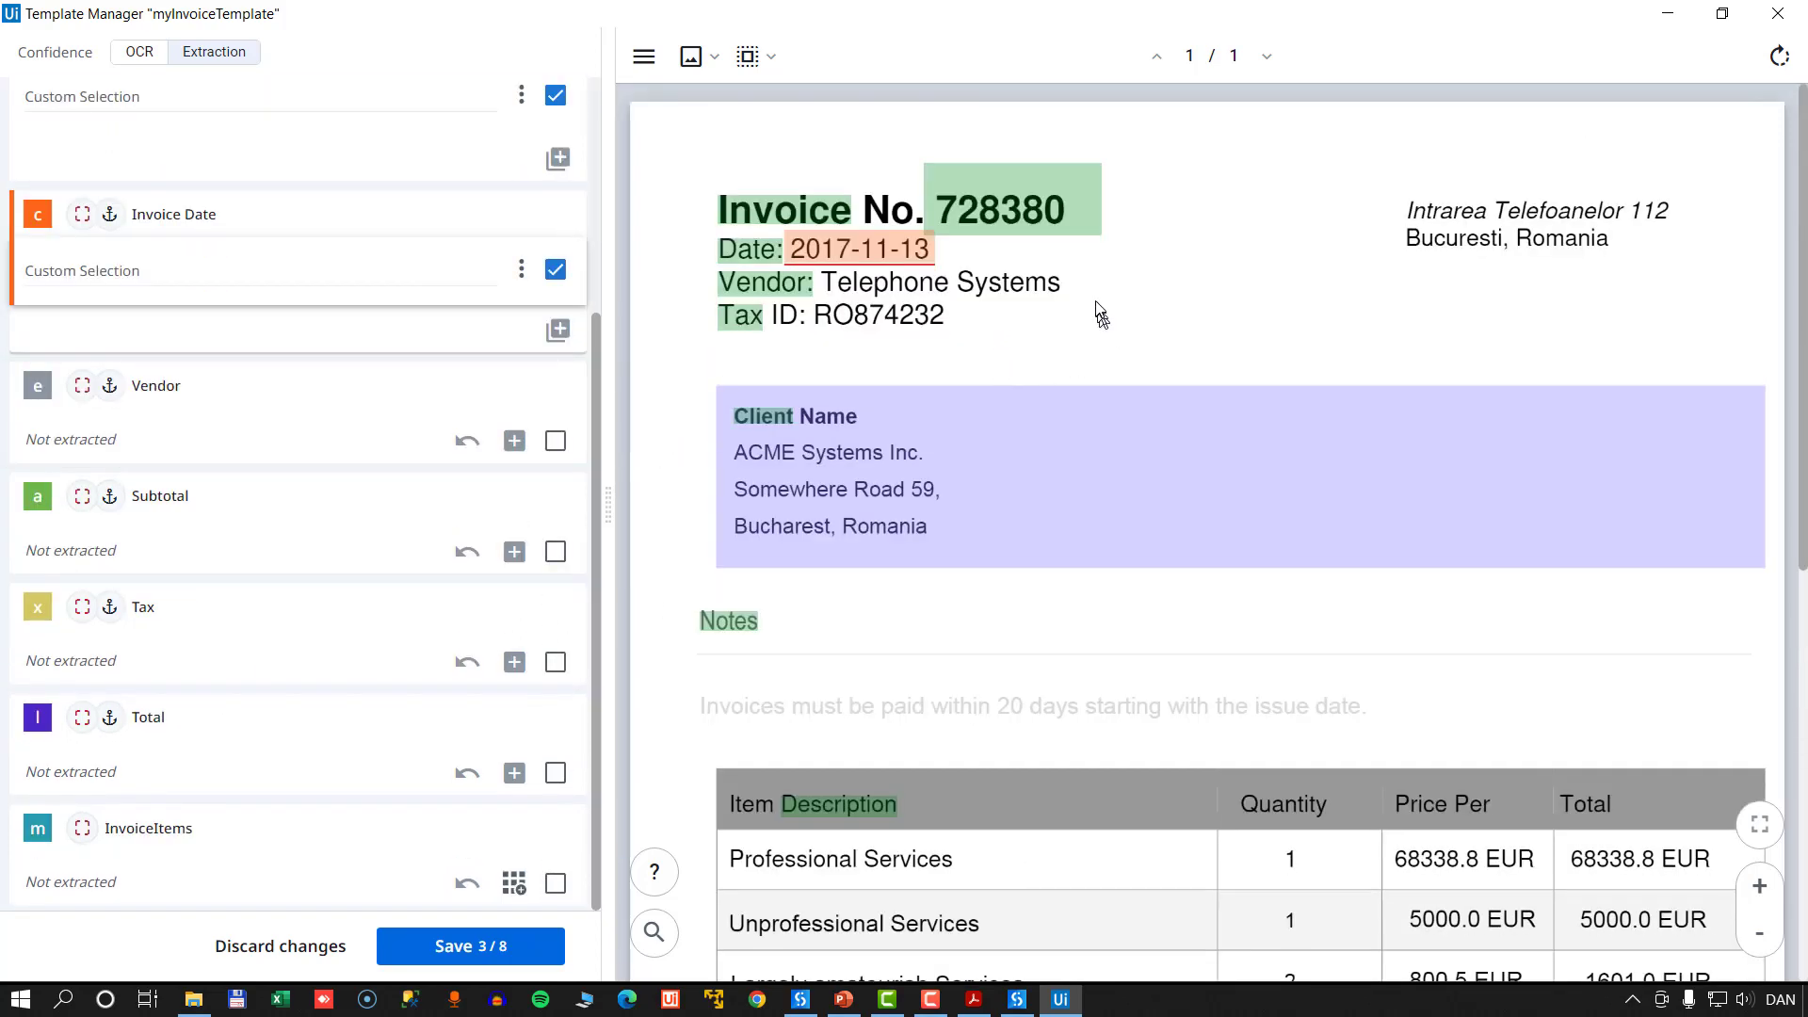
{"action": "left_click_drag", "start_coordinate": [1094, 284], "coordinate": [810, 282]}
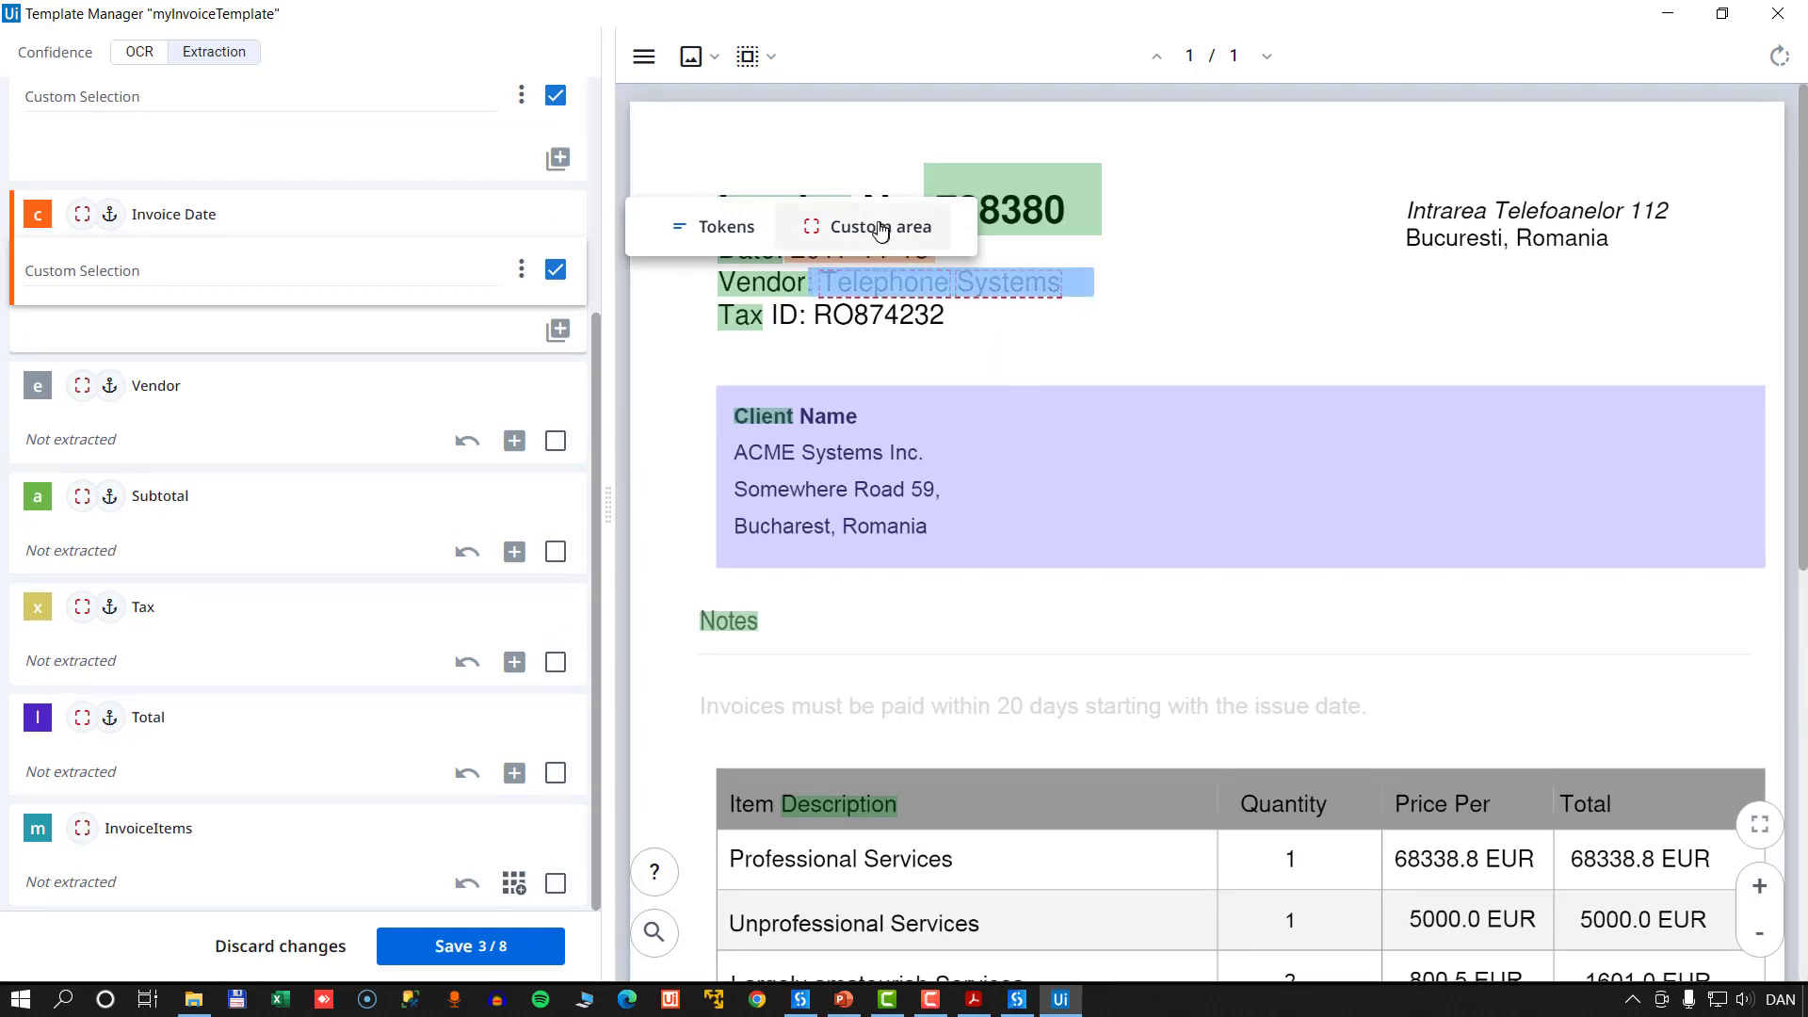
{"action": "left_click", "coordinate": [880, 229]}
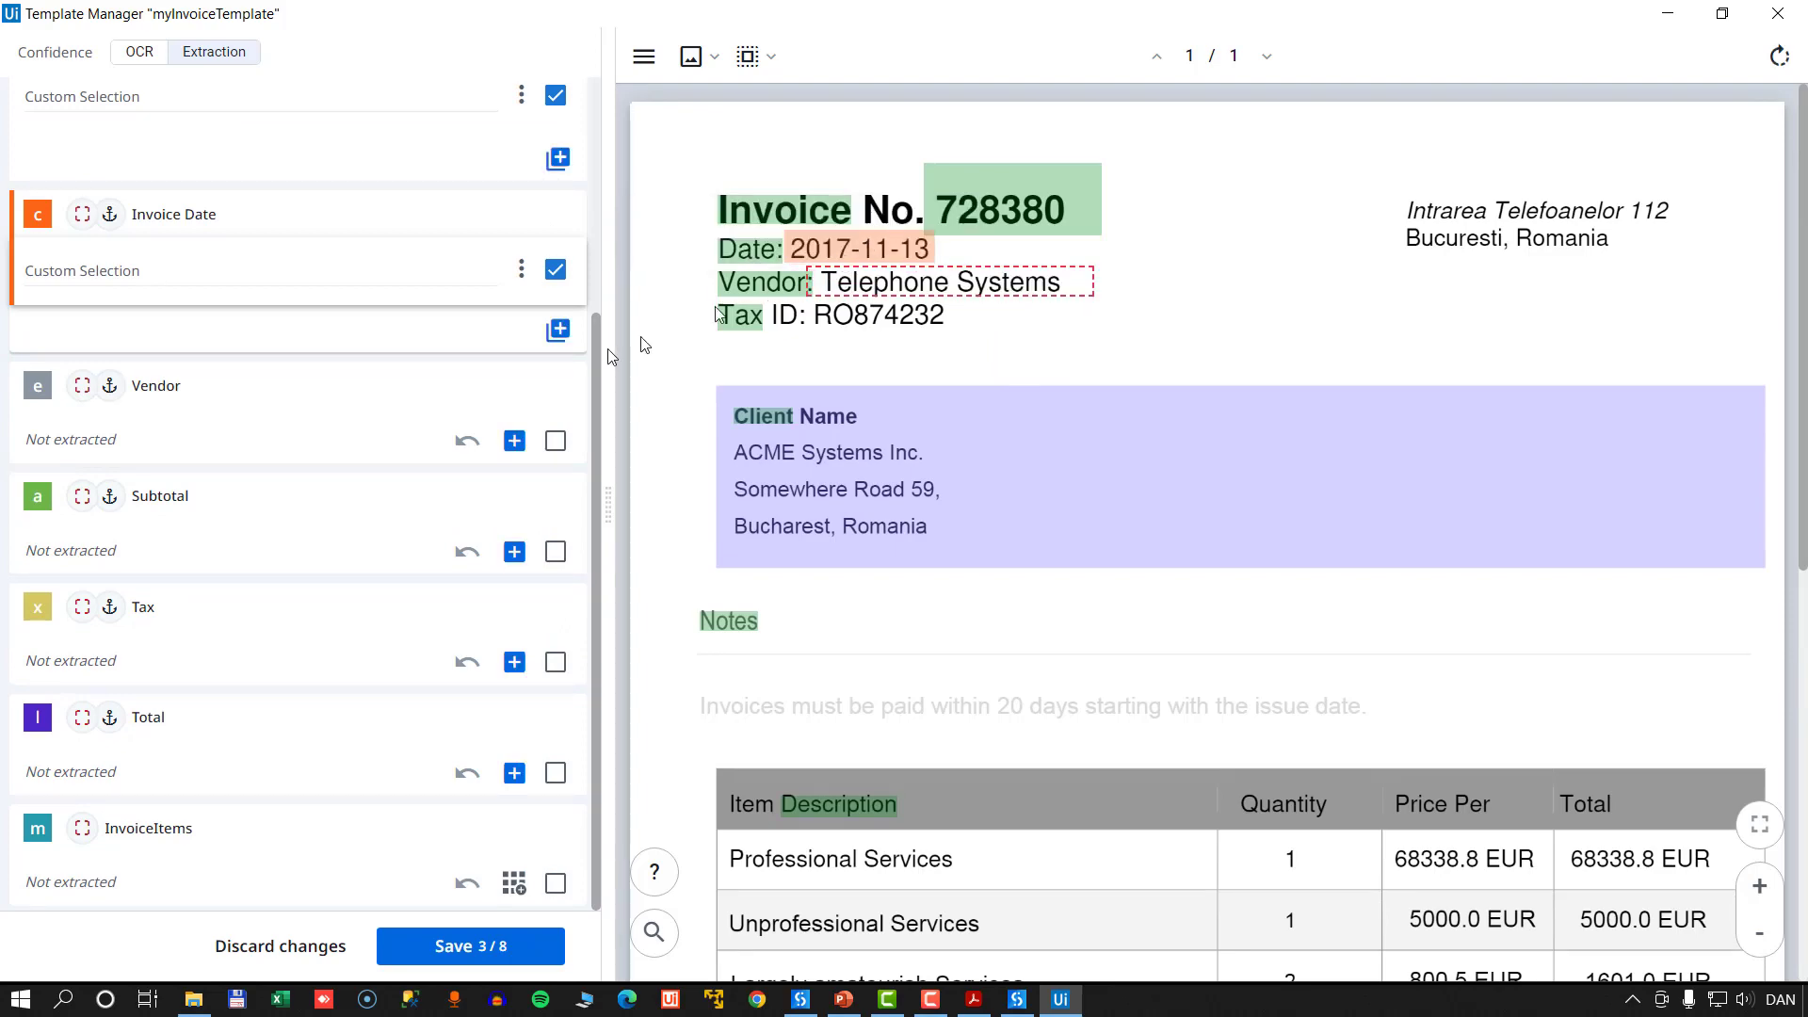
{"action": "left_click", "coordinate": [520, 444]}
- Mark the subtotal amount 67550 EUR as a custom area and assign it to the Subtotal field
{"action": "scroll", "coordinate": [1196, 555], "scroll_direction": "down", "scroll_amount": 5}
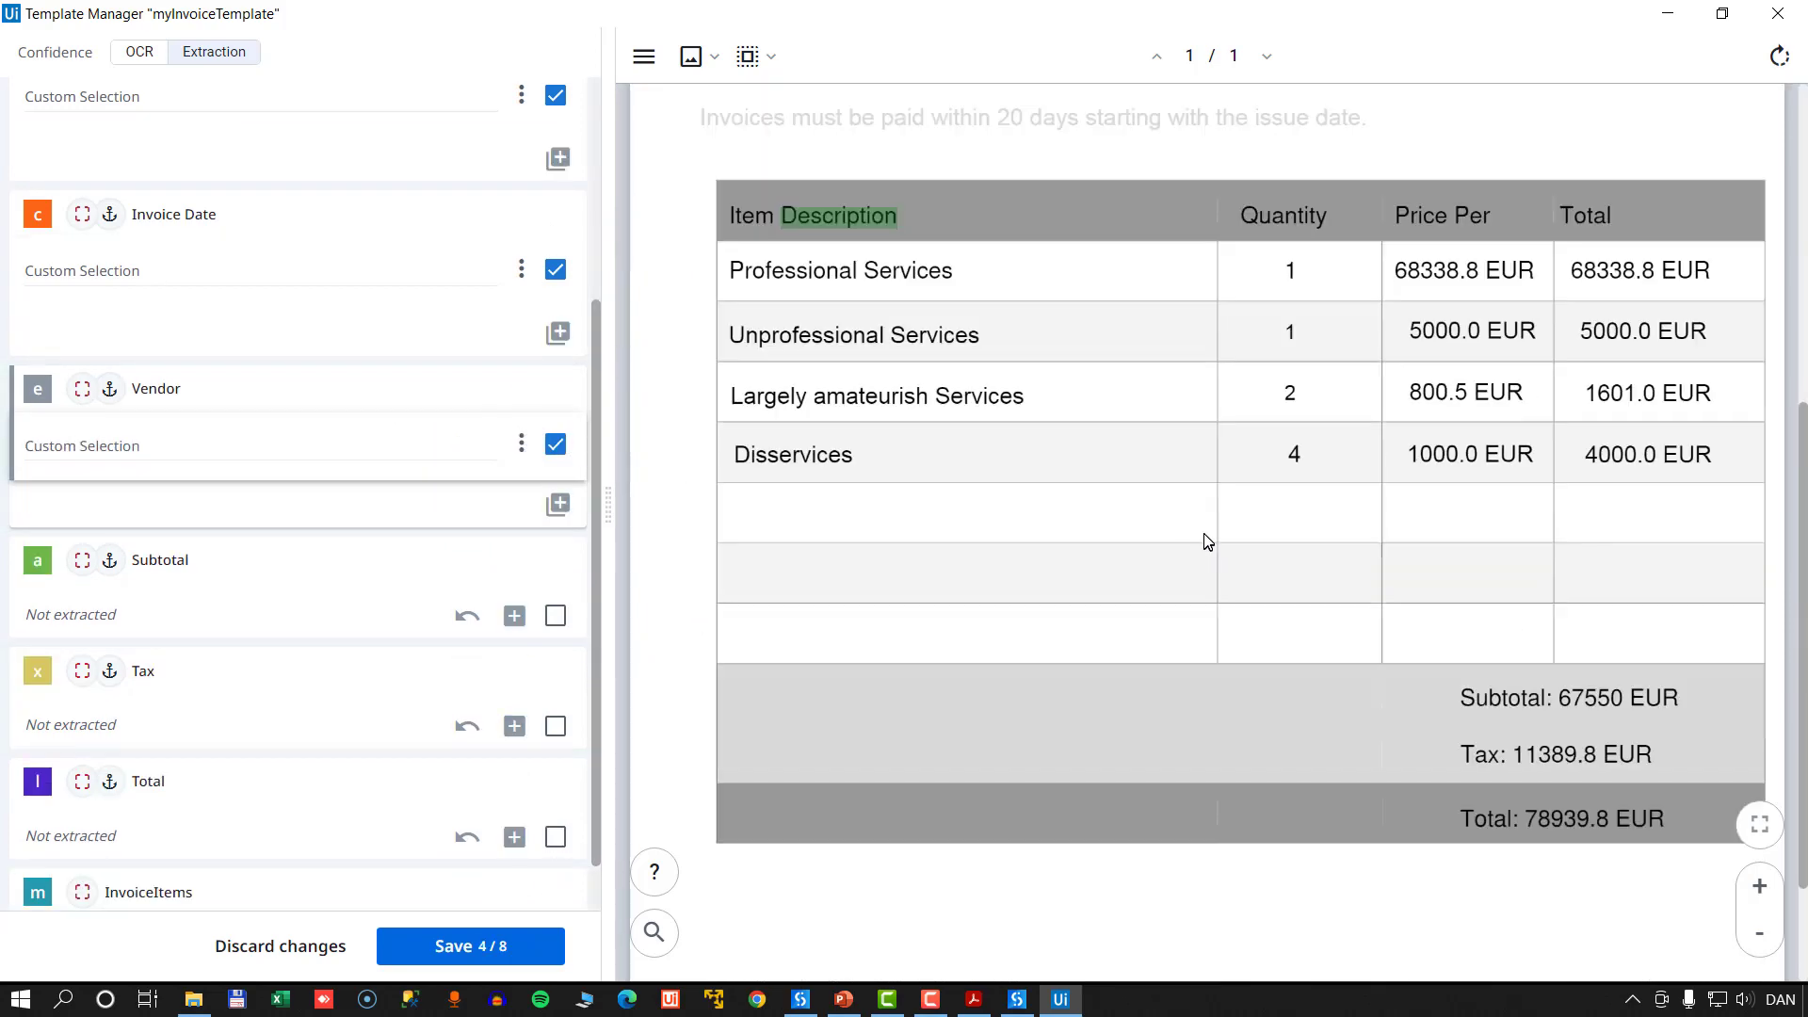
{"action": "left_click_drag", "start_coordinate": [1555, 671], "coordinate": [1722, 726]}
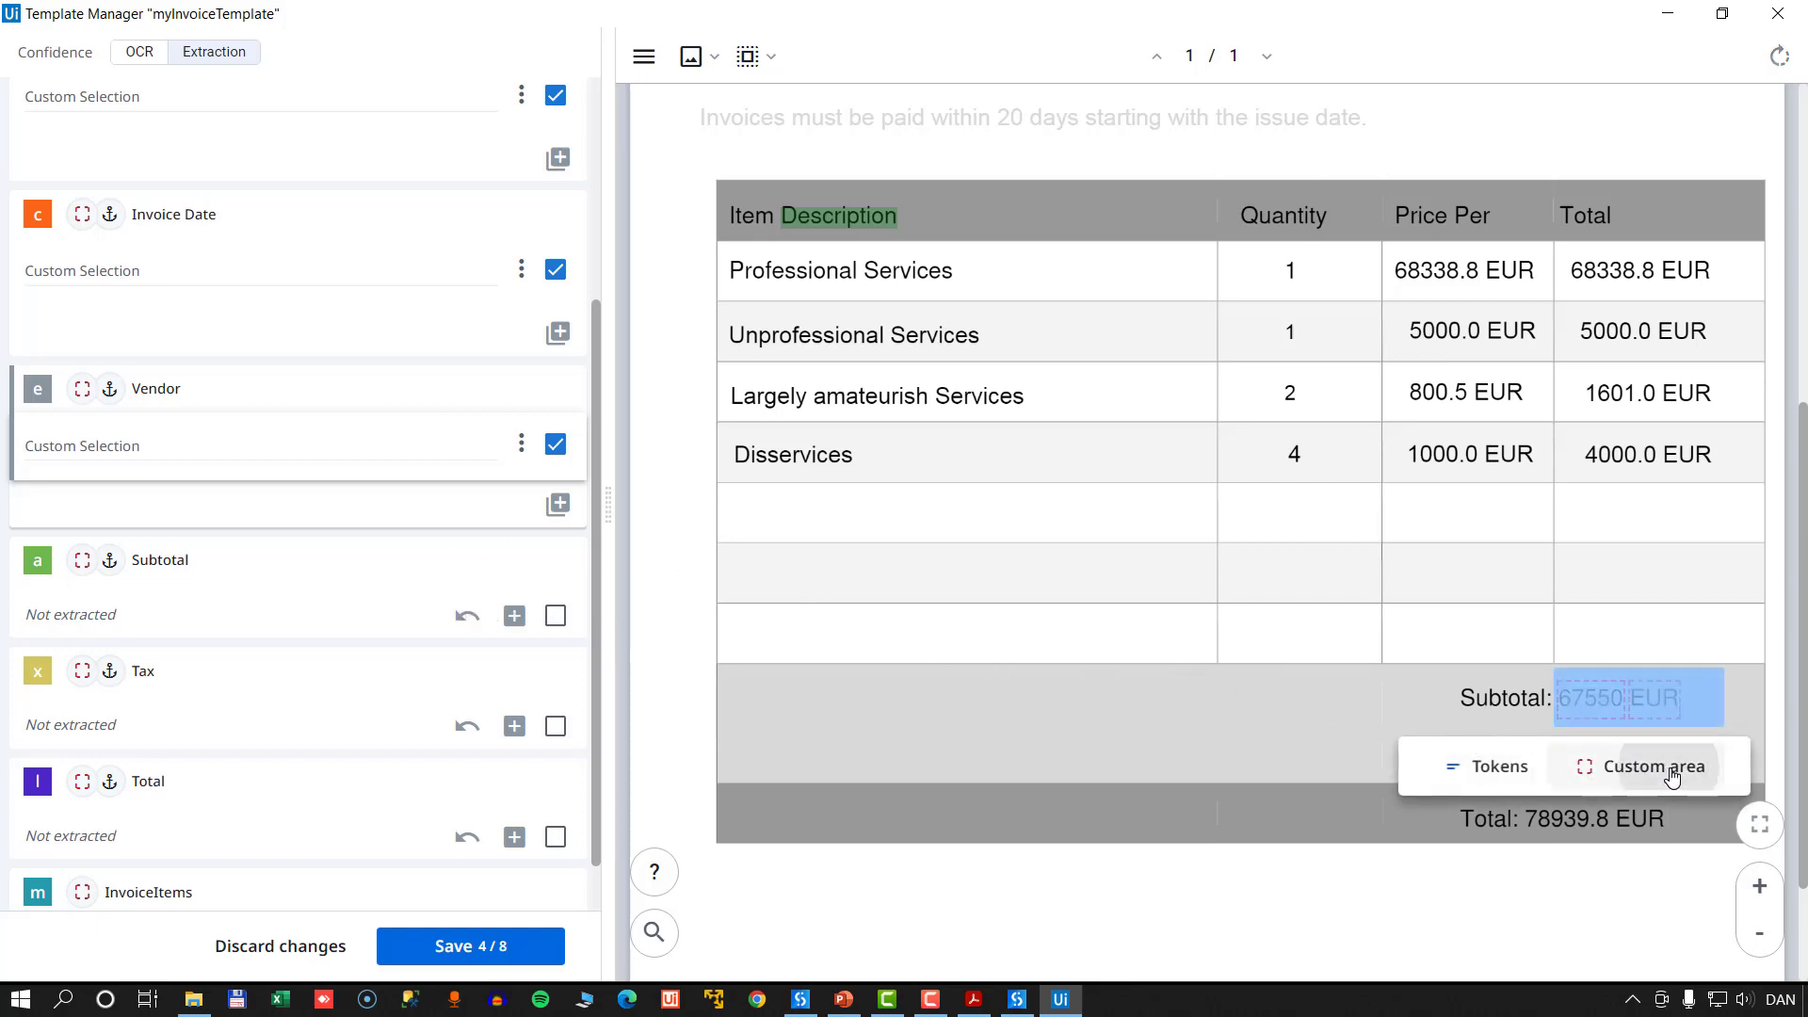
{"action": "left_click", "coordinate": [1648, 766]}
{"action": "left_click", "coordinate": [515, 617]}
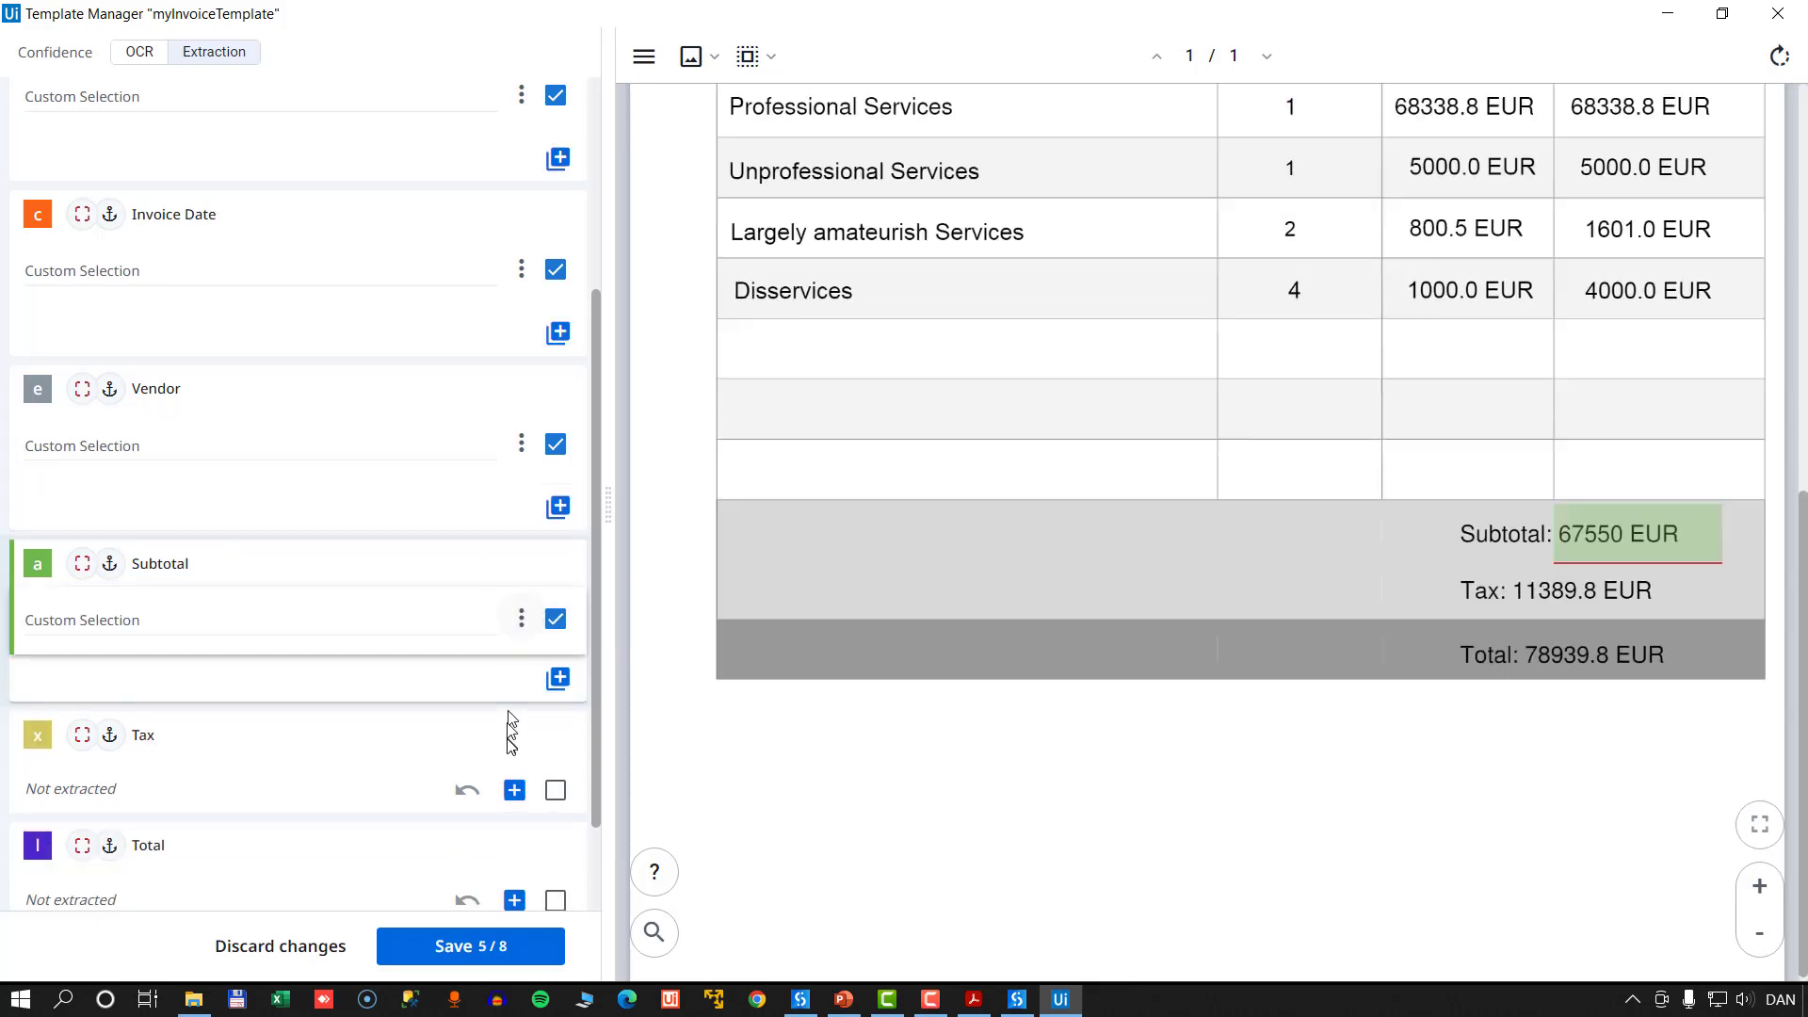
- Assign custom areas around 11389.8 EUR and 78939.8 EUR to the Tax and Total fields
{"action": "left_click_drag", "start_coordinate": [1535, 590], "coordinate": [1708, 613]}
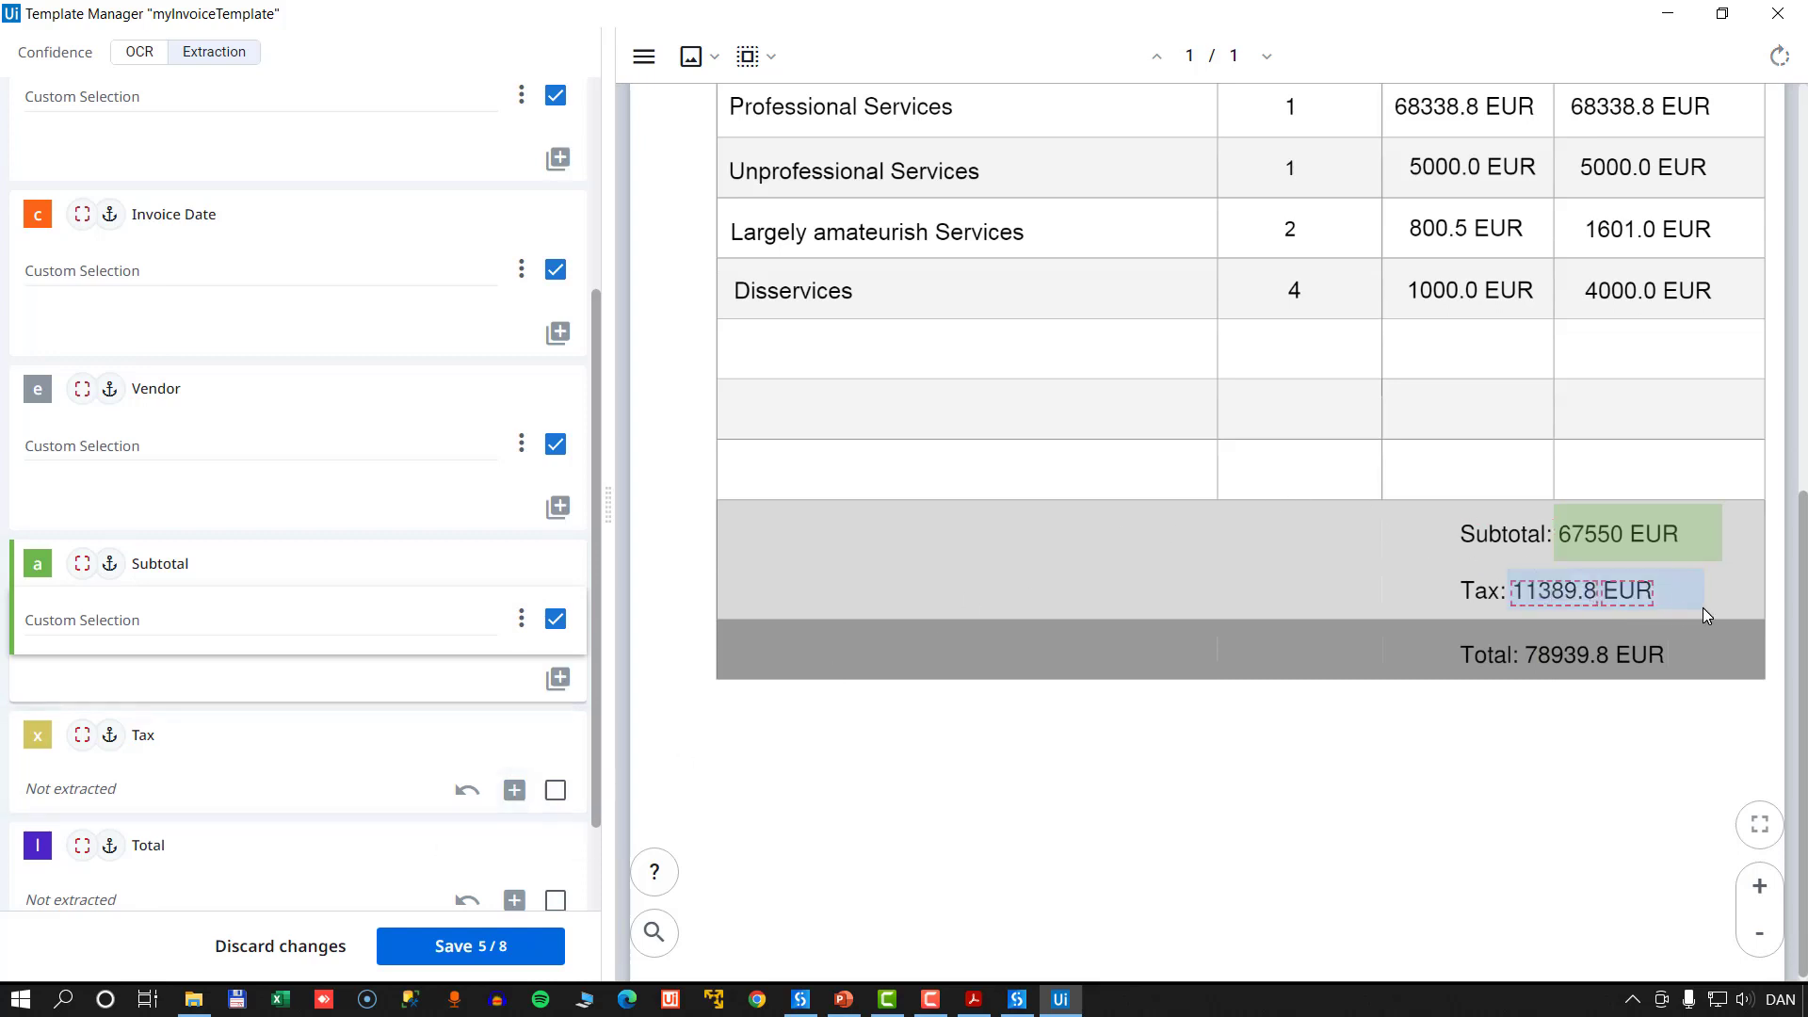
{"action": "left_click", "coordinate": [1643, 646]}
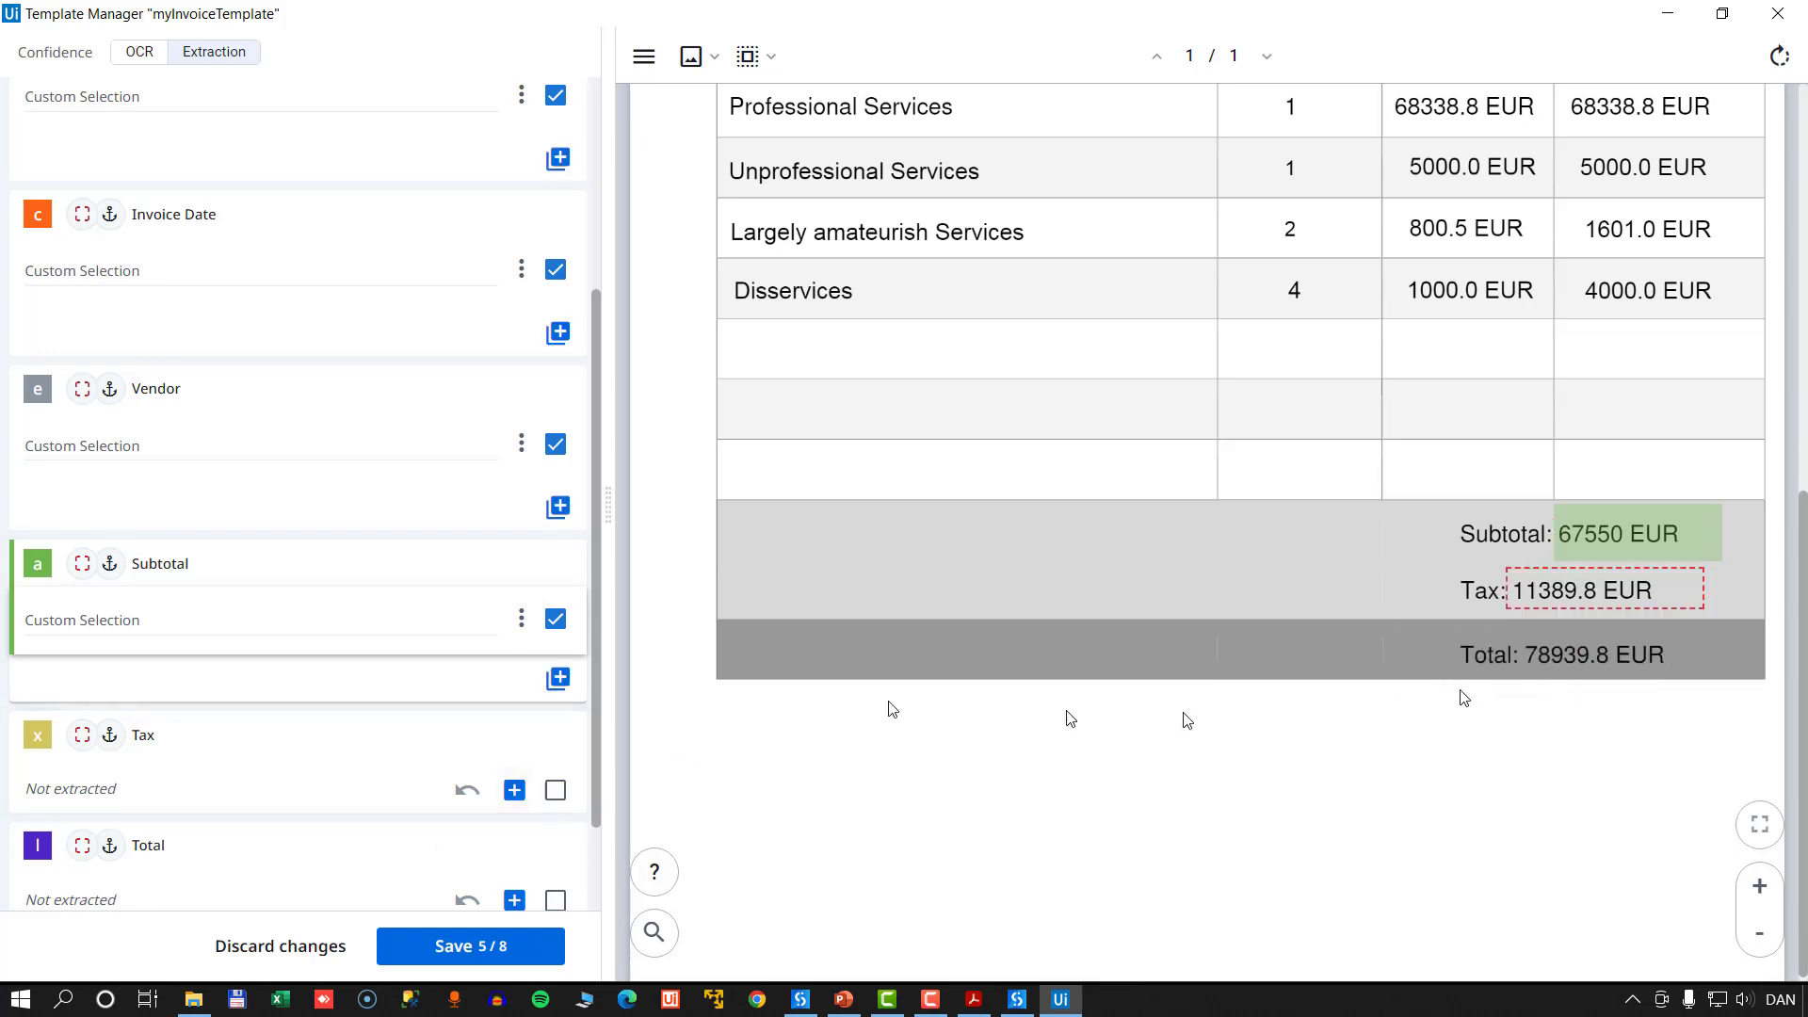
{"action": "left_click", "coordinate": [514, 789]}
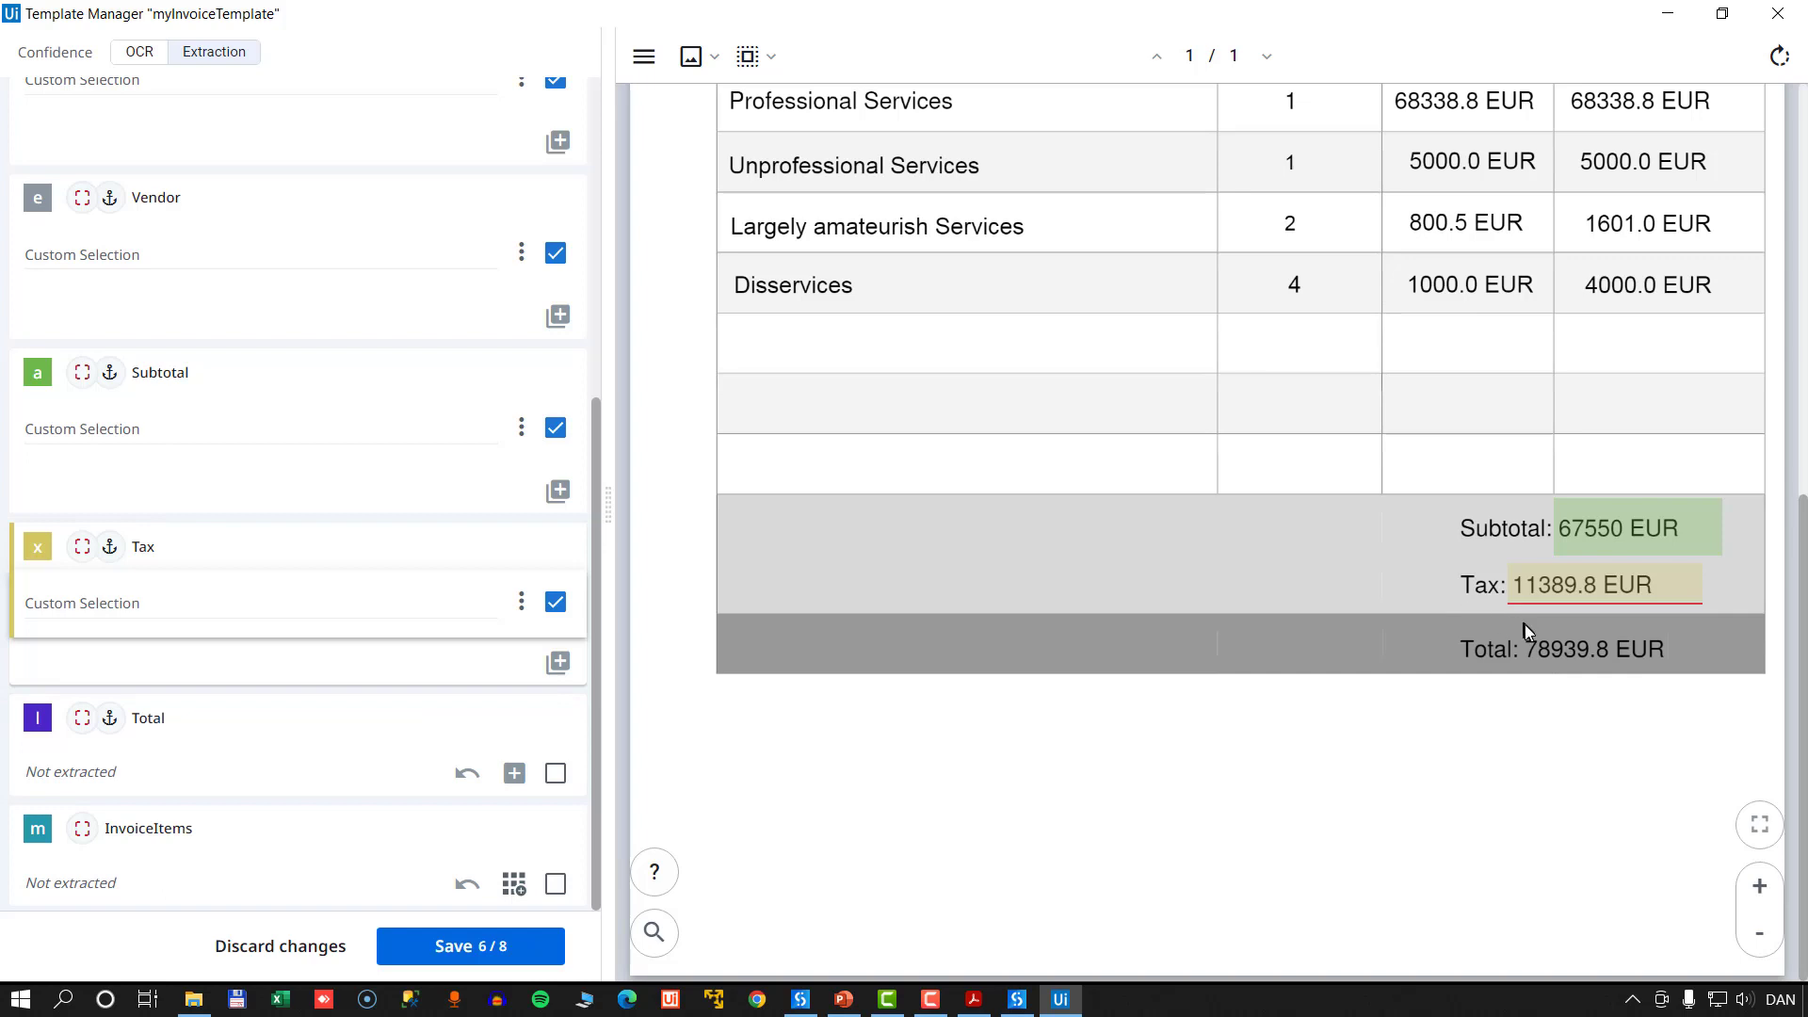
{"action": "left_click_drag", "start_coordinate": [1526, 640], "coordinate": [1662, 670]}
{"action": "left_click", "coordinate": [1631, 718]}
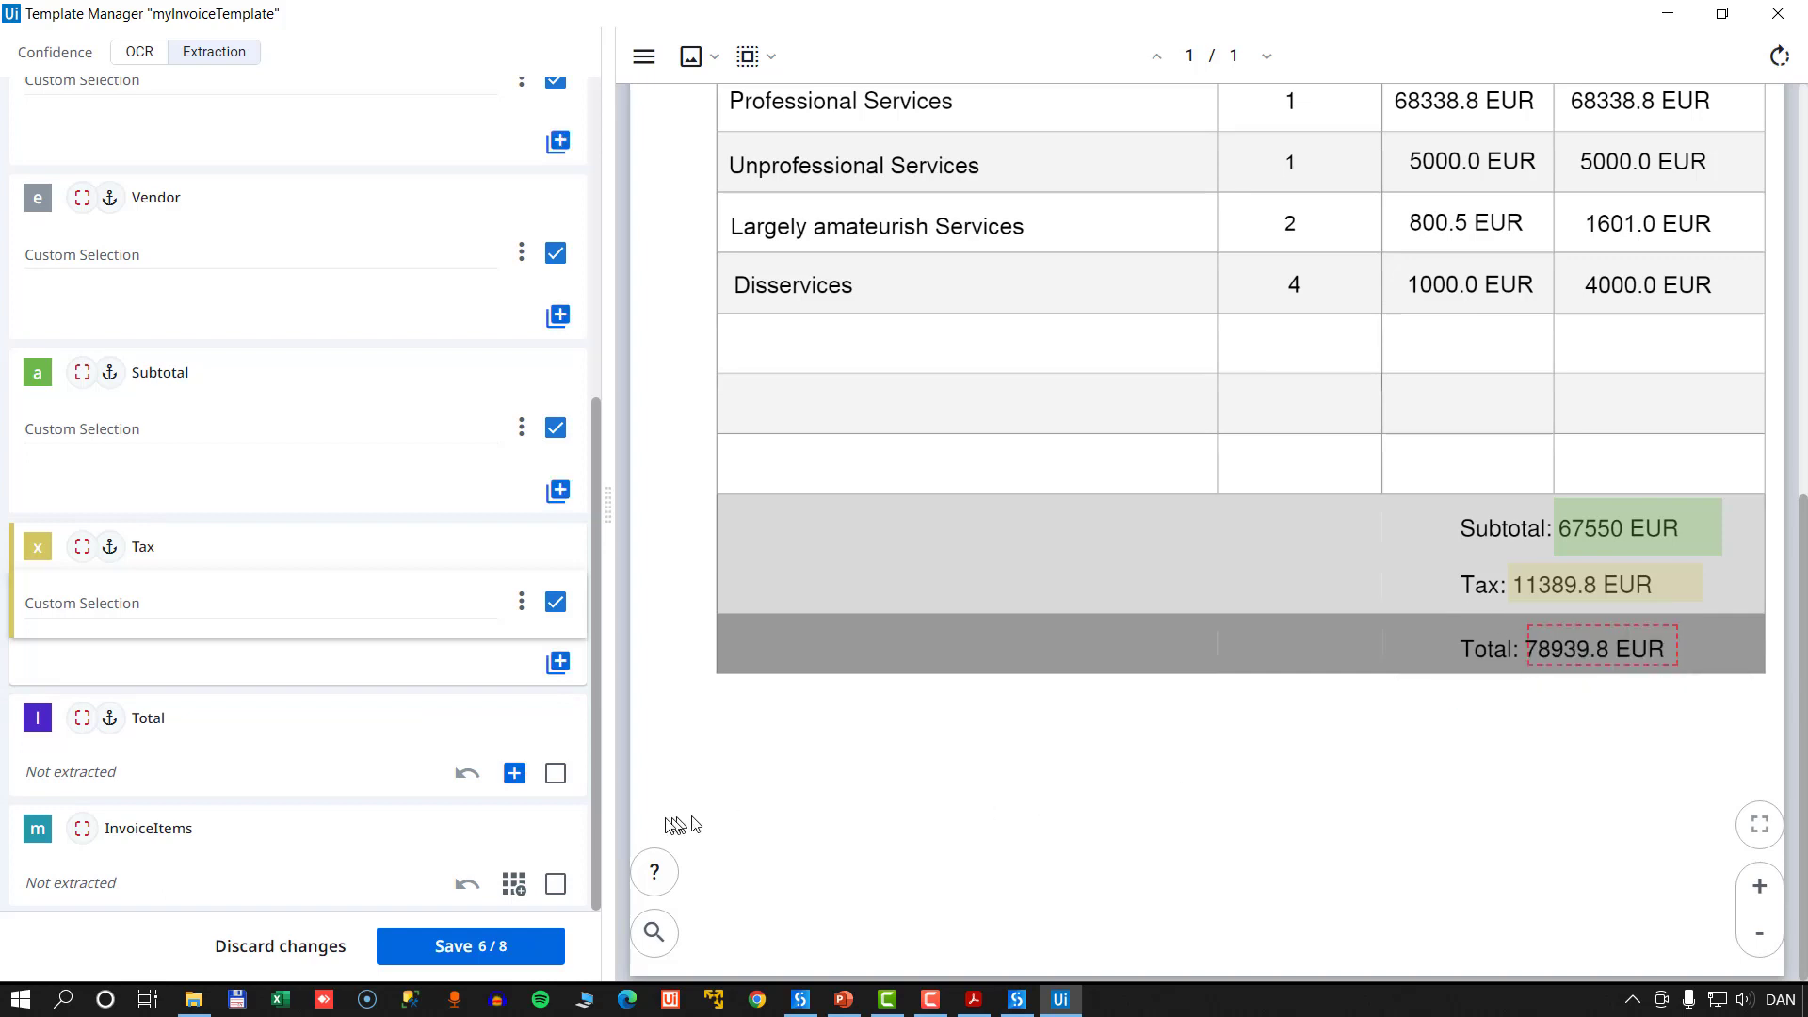
{"action": "left_click", "coordinate": [514, 774]}
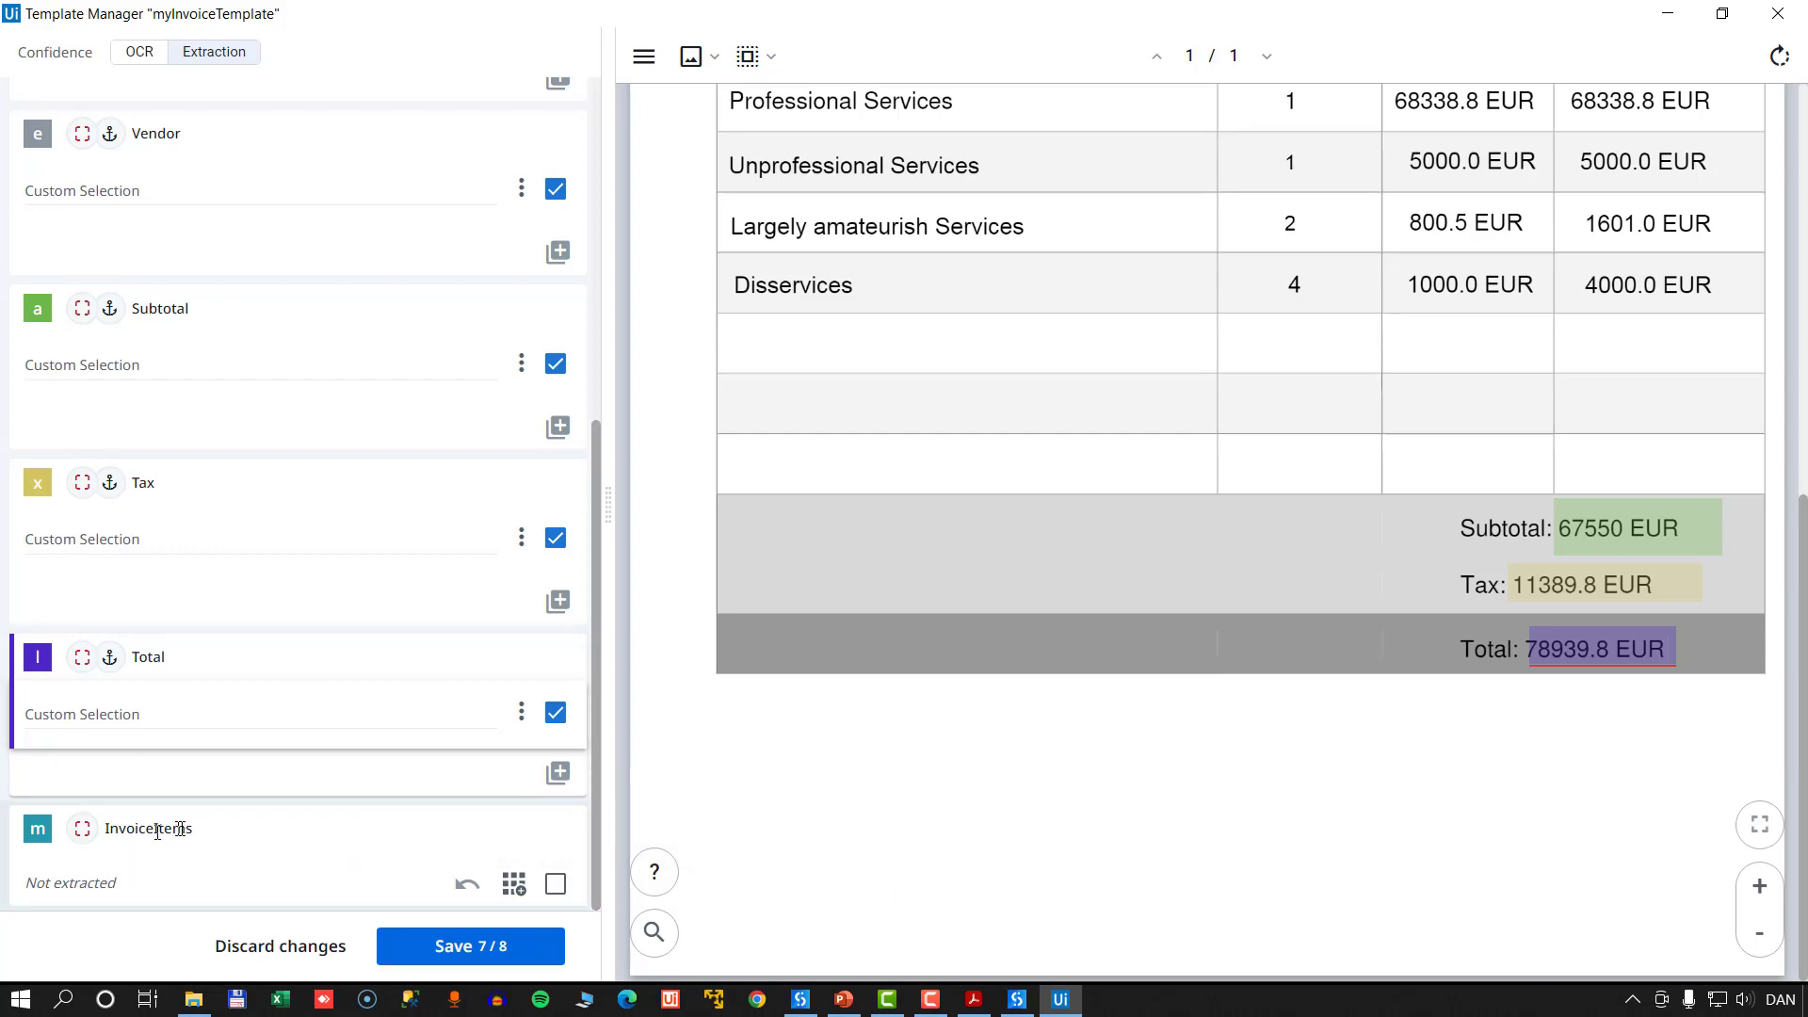
- Start a new table extraction for InvoiceItems and mark all item rows of the invoice table below its header row
{"action": "scroll", "coordinate": [1162, 597], "scroll_direction": "up", "scroll_amount": 5}
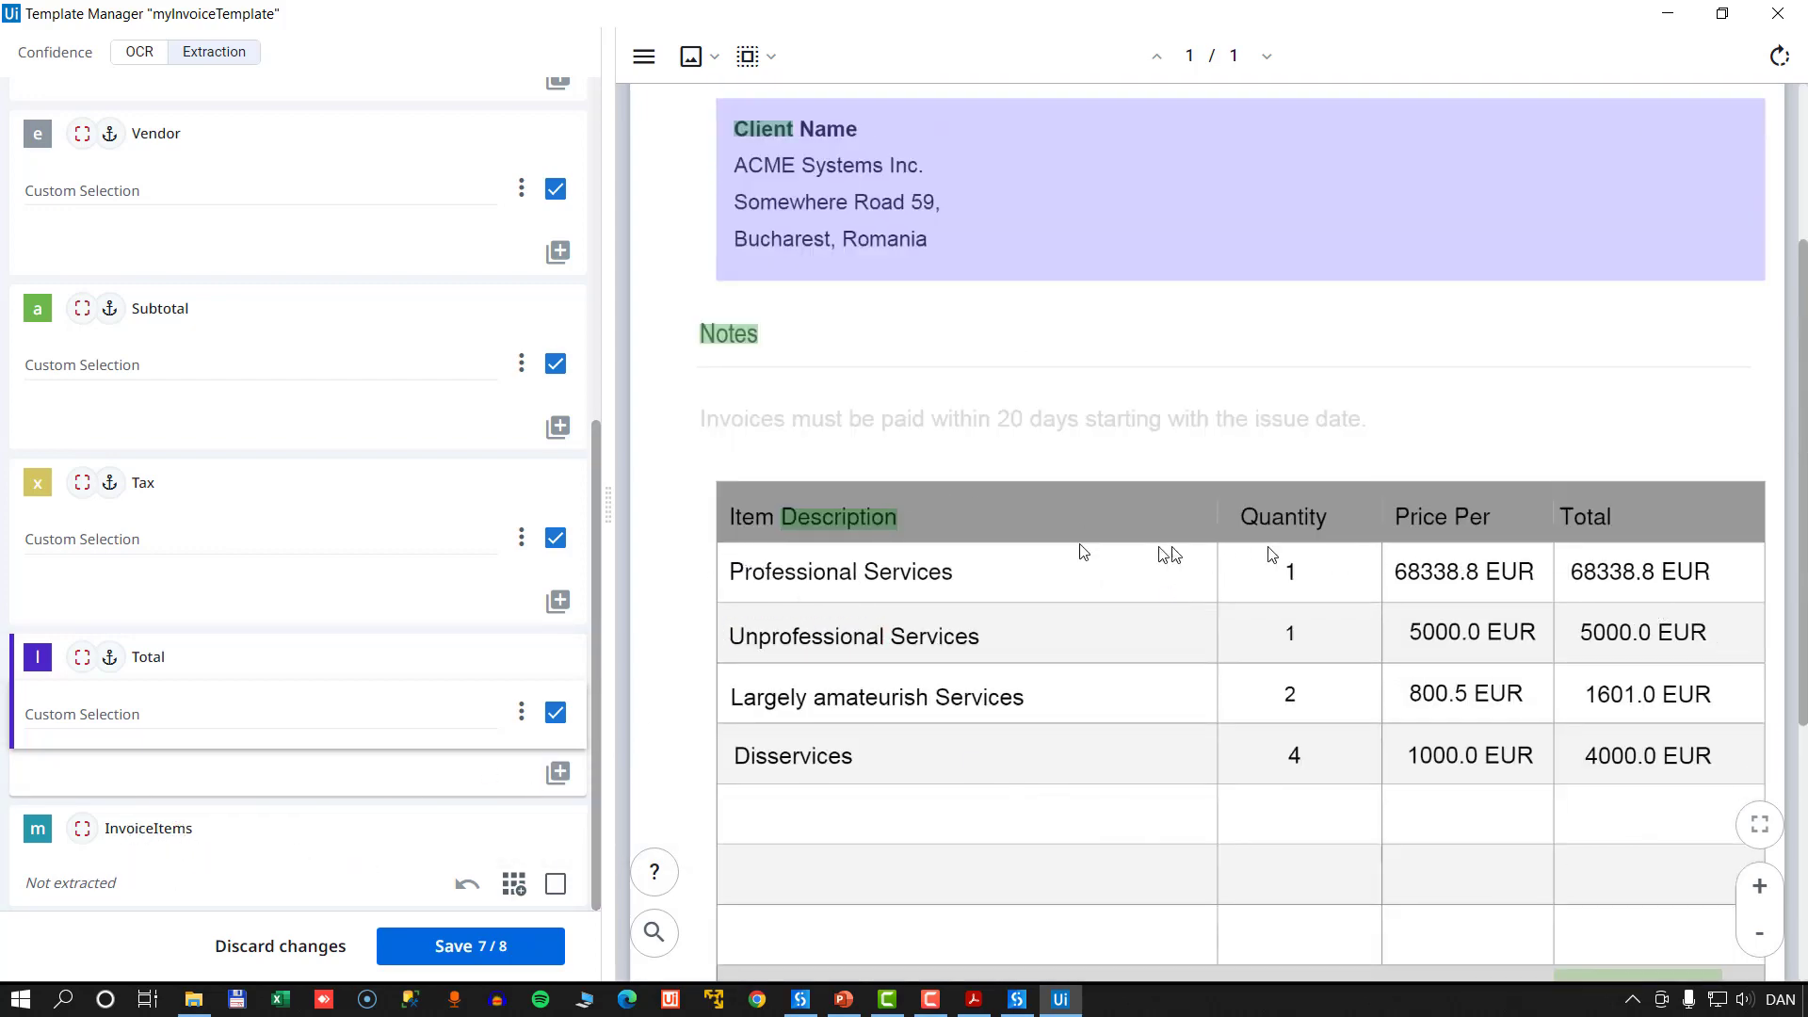
{"action": "scroll", "coordinate": [904, 566], "scroll_direction": "down", "scroll_amount": 5}
{"action": "scroll", "coordinate": [969, 565], "scroll_direction": "up", "scroll_amount": 4}
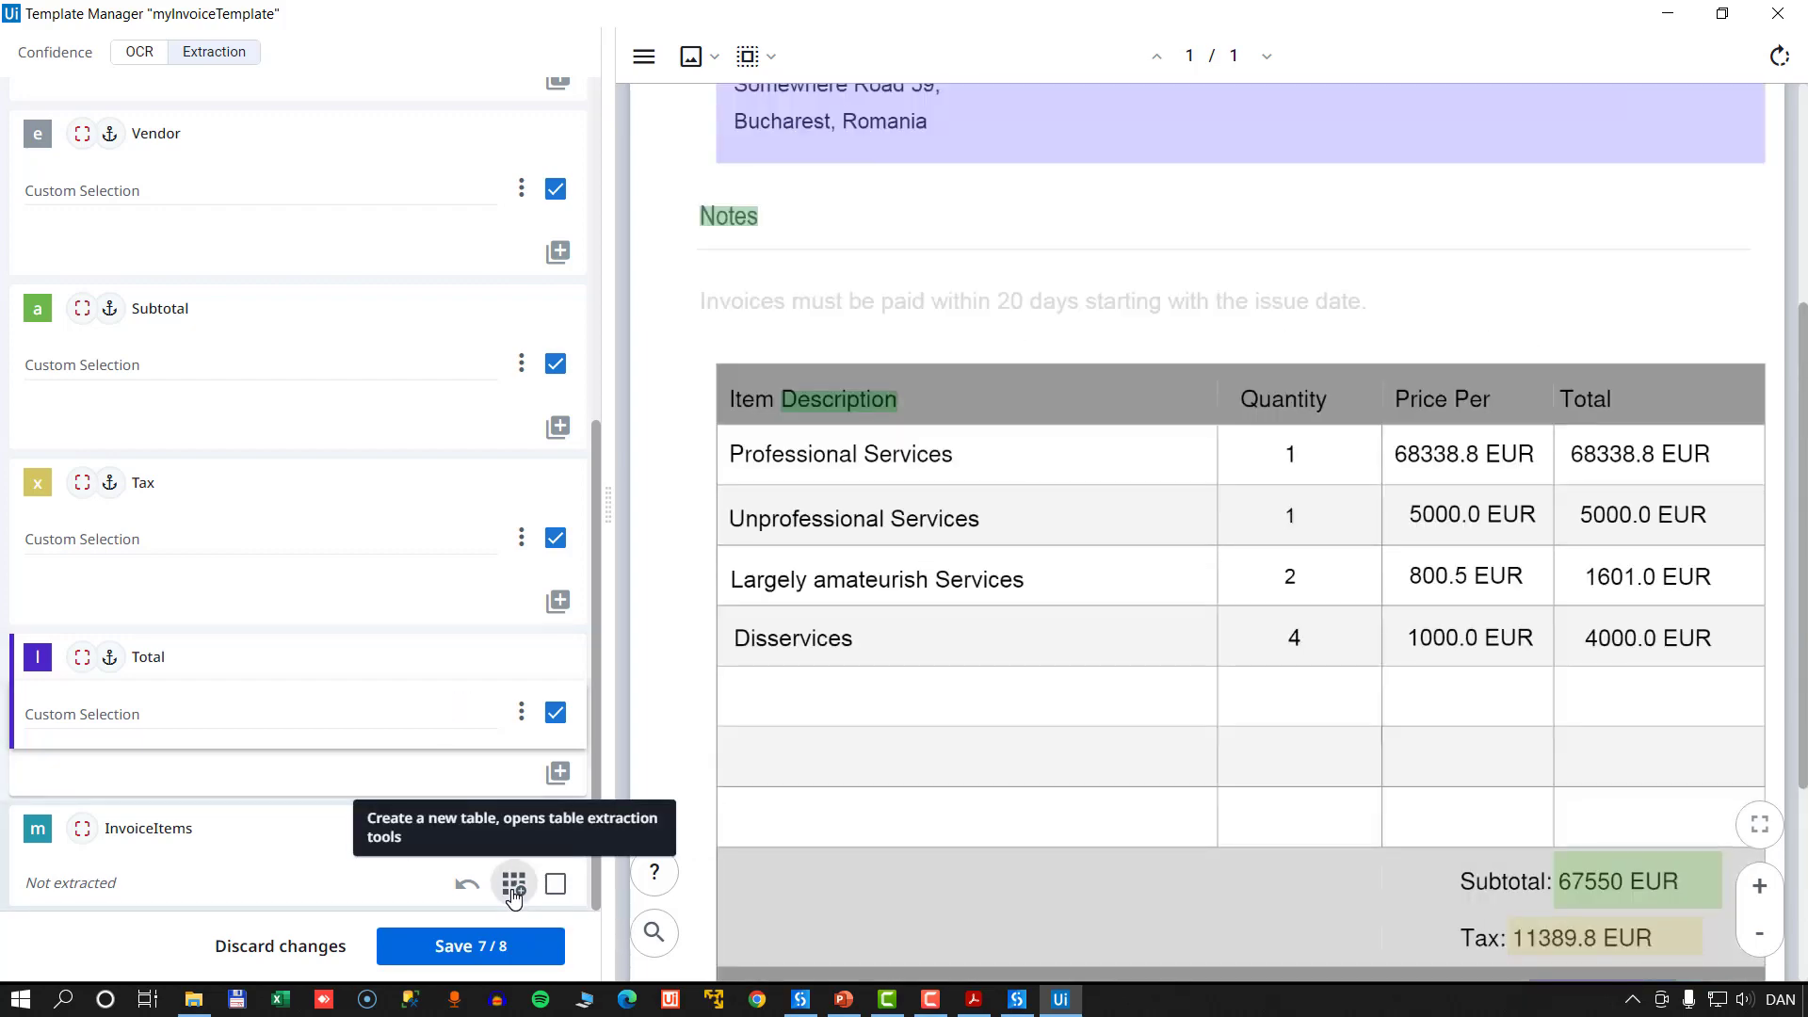
{"action": "left_click", "coordinate": [513, 890]}
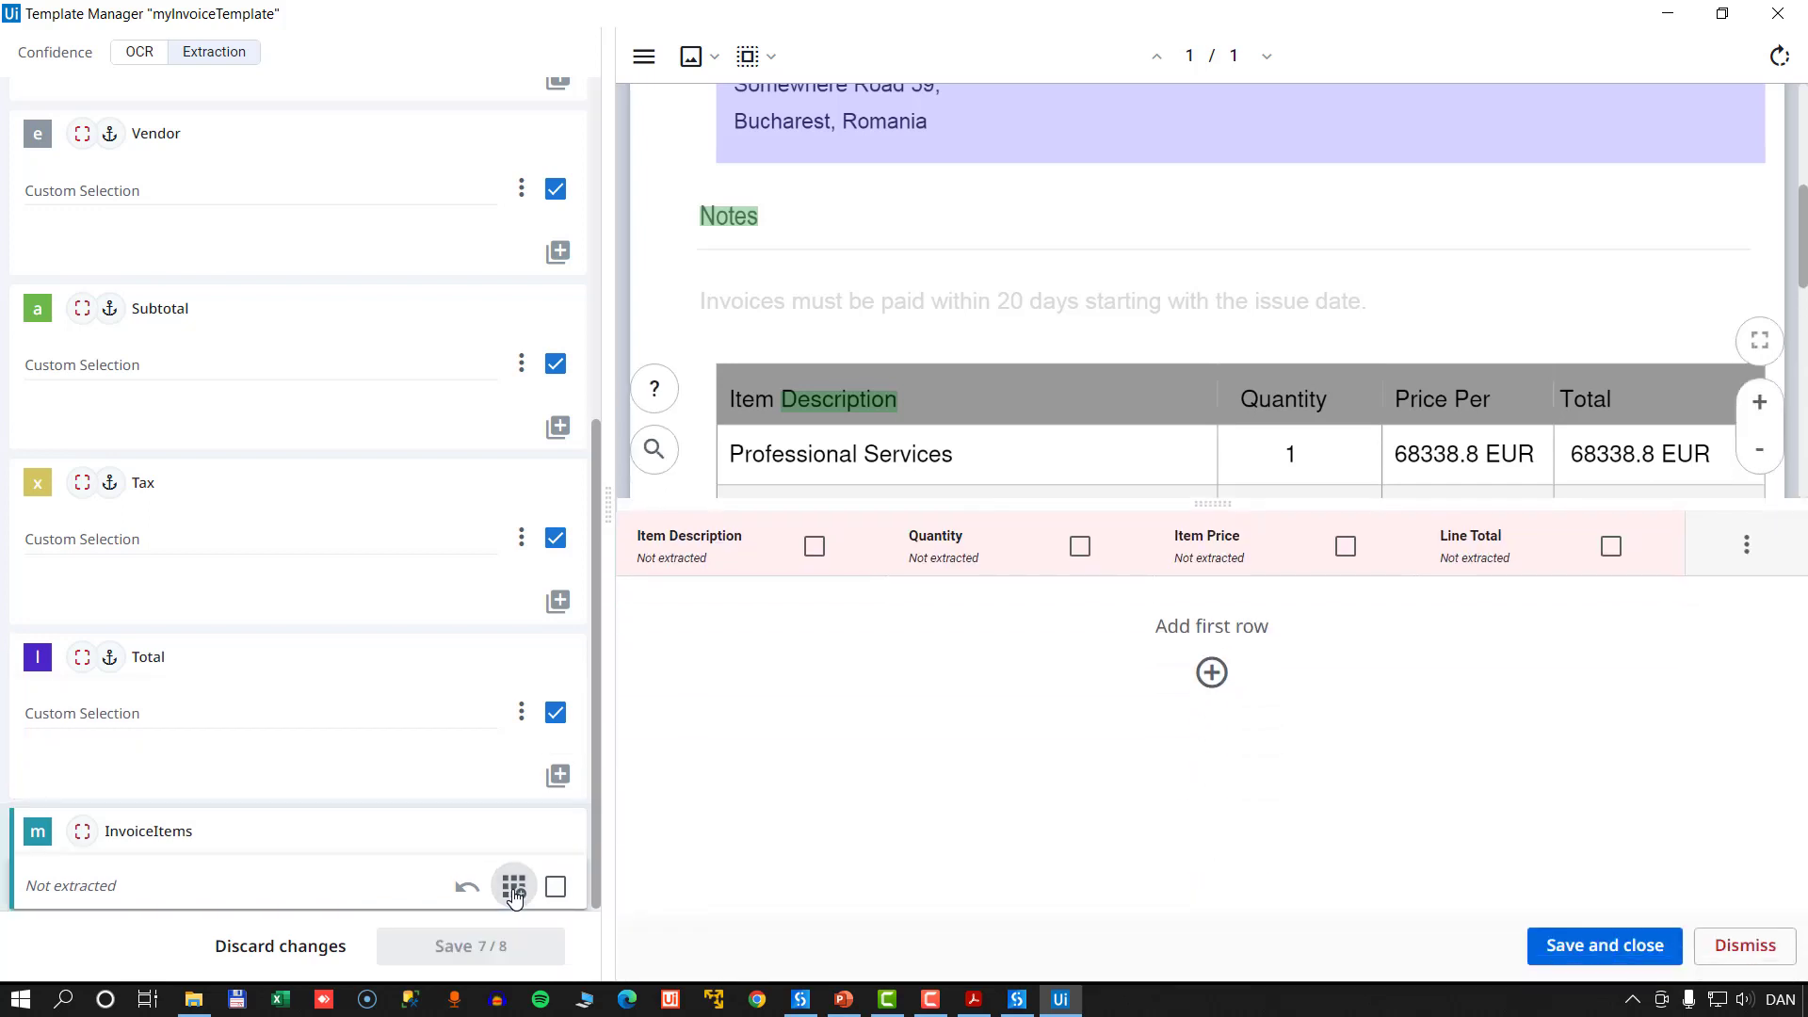
{"action": "left_click_drag", "start_coordinate": [1213, 505], "coordinate": [1204, 646]}
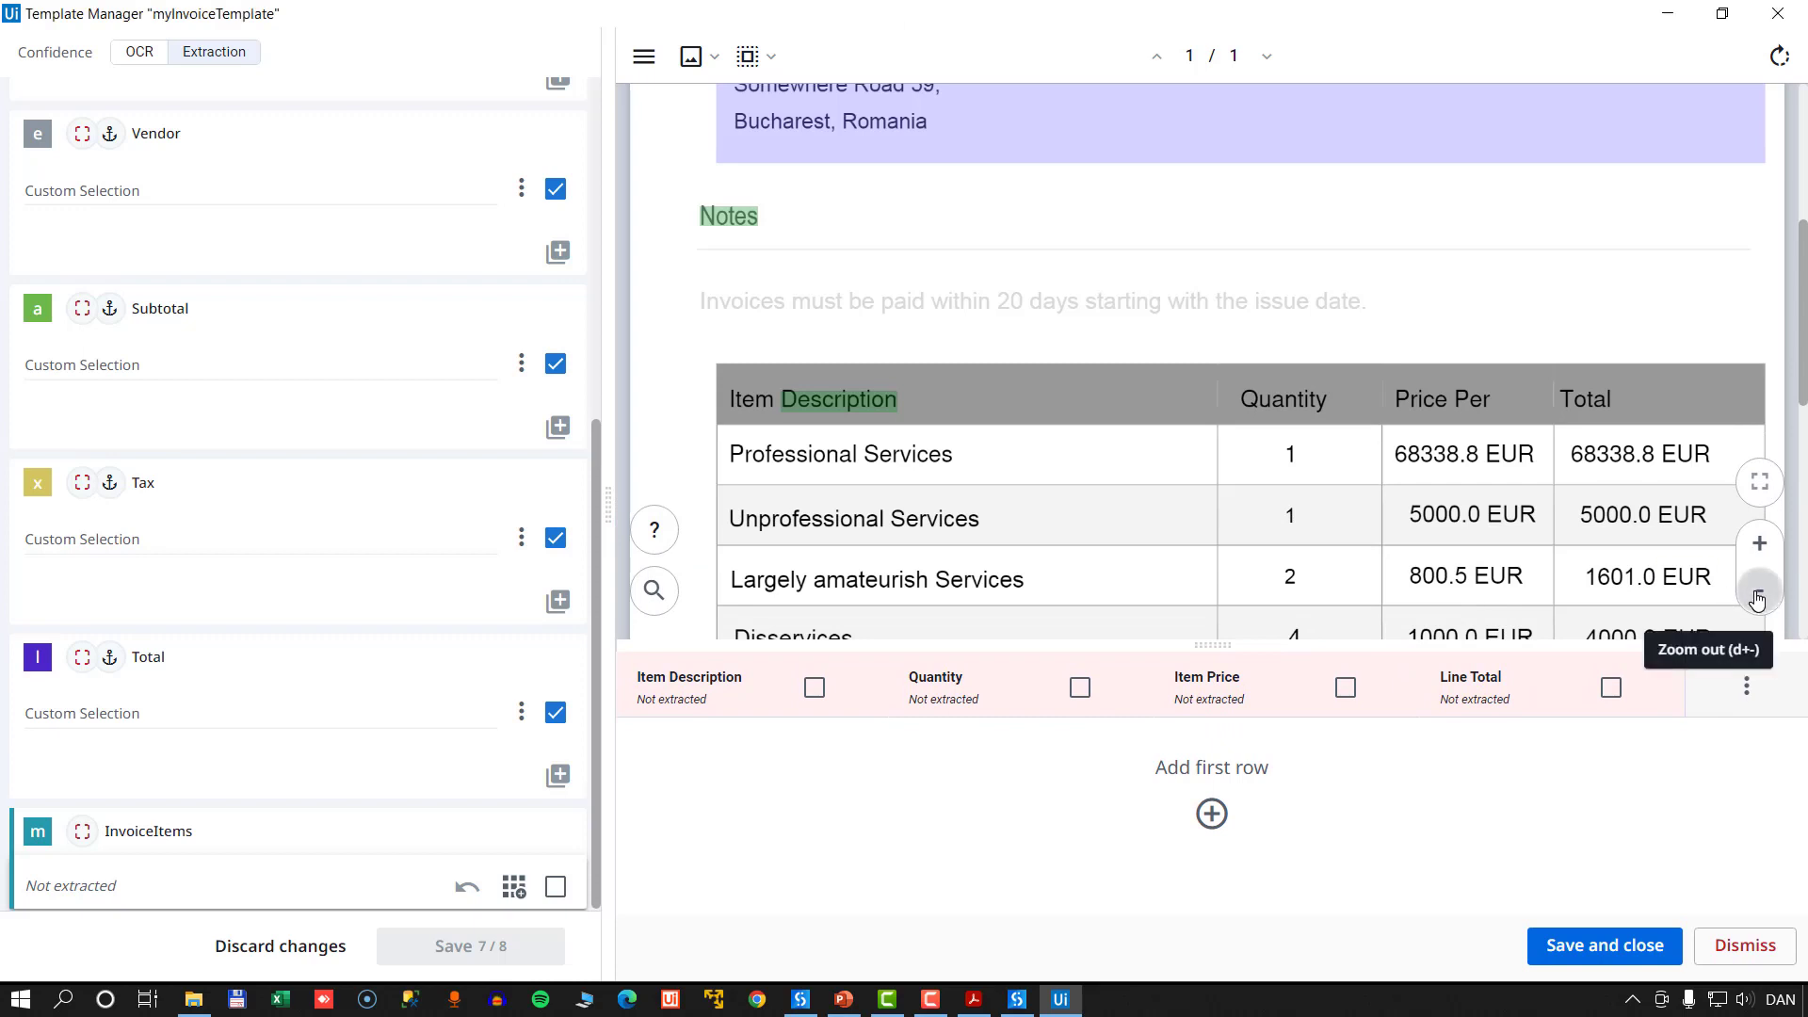
{"action": "left_click", "coordinate": [1757, 599]}
{"action": "left_click_drag", "start_coordinate": [1804, 395], "coordinate": [1804, 421]}
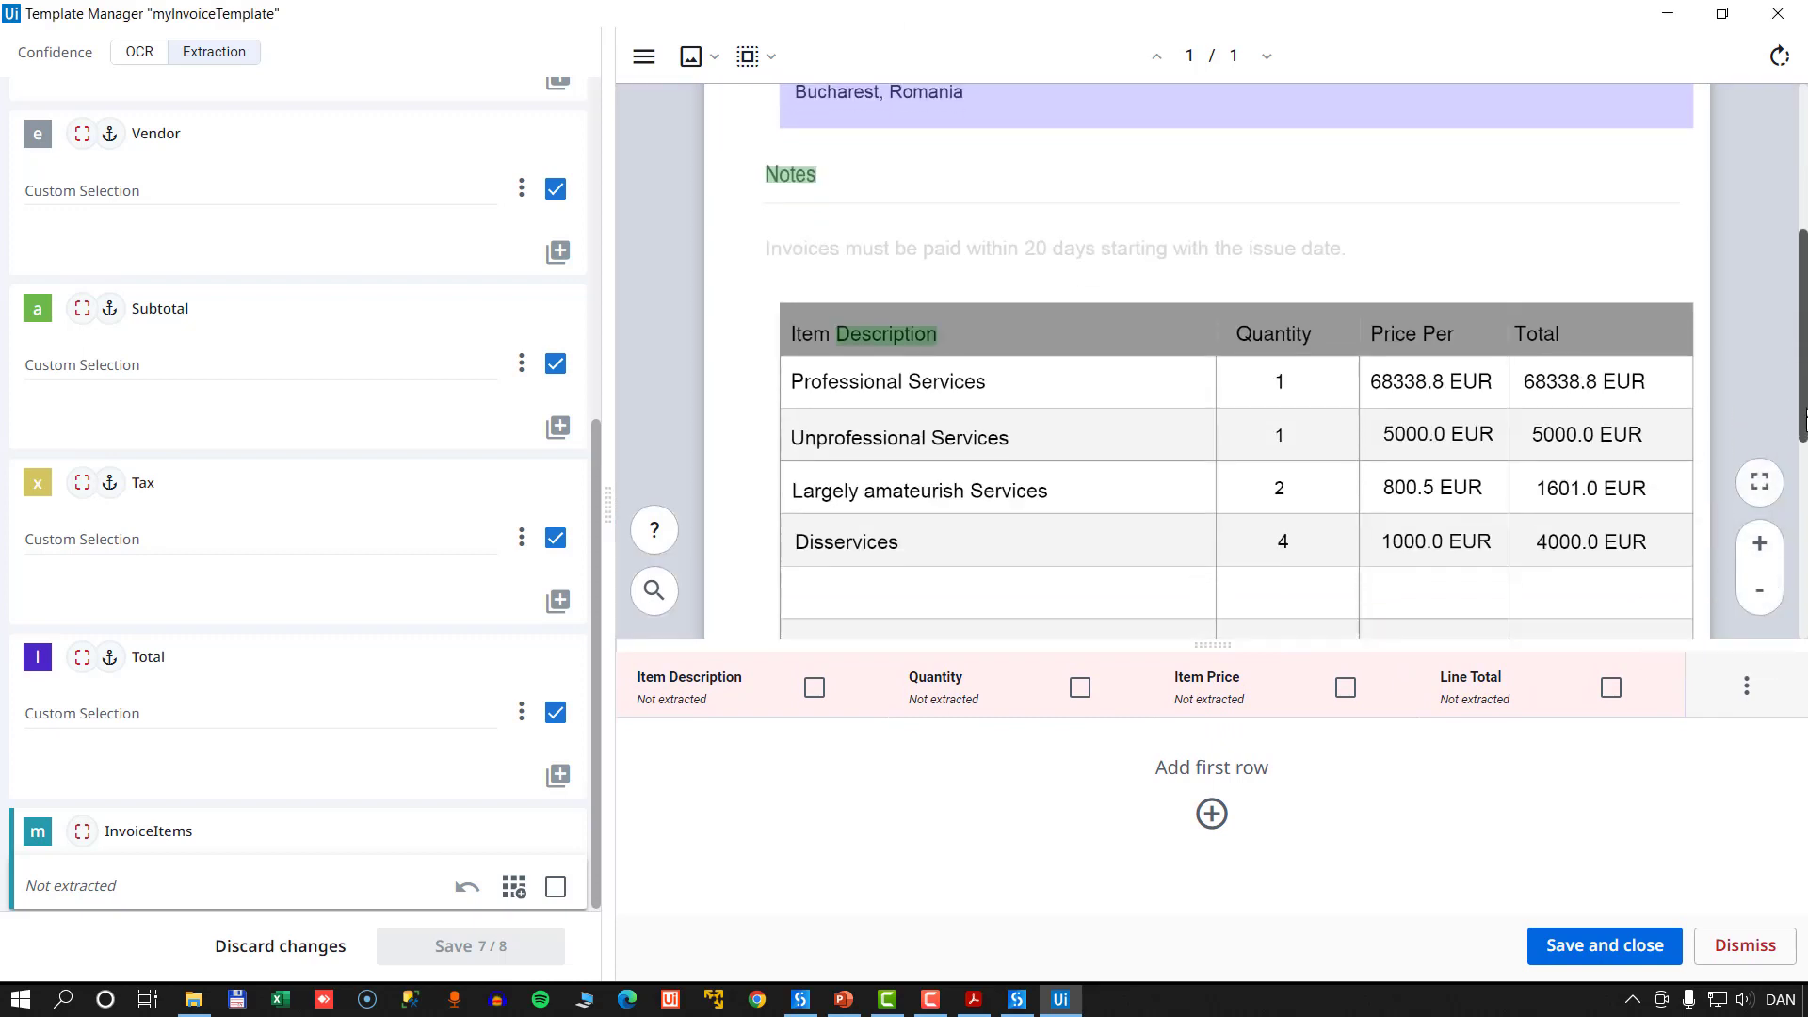
{"action": "left_click_drag", "start_coordinate": [1804, 421], "coordinate": [1778, 459]}
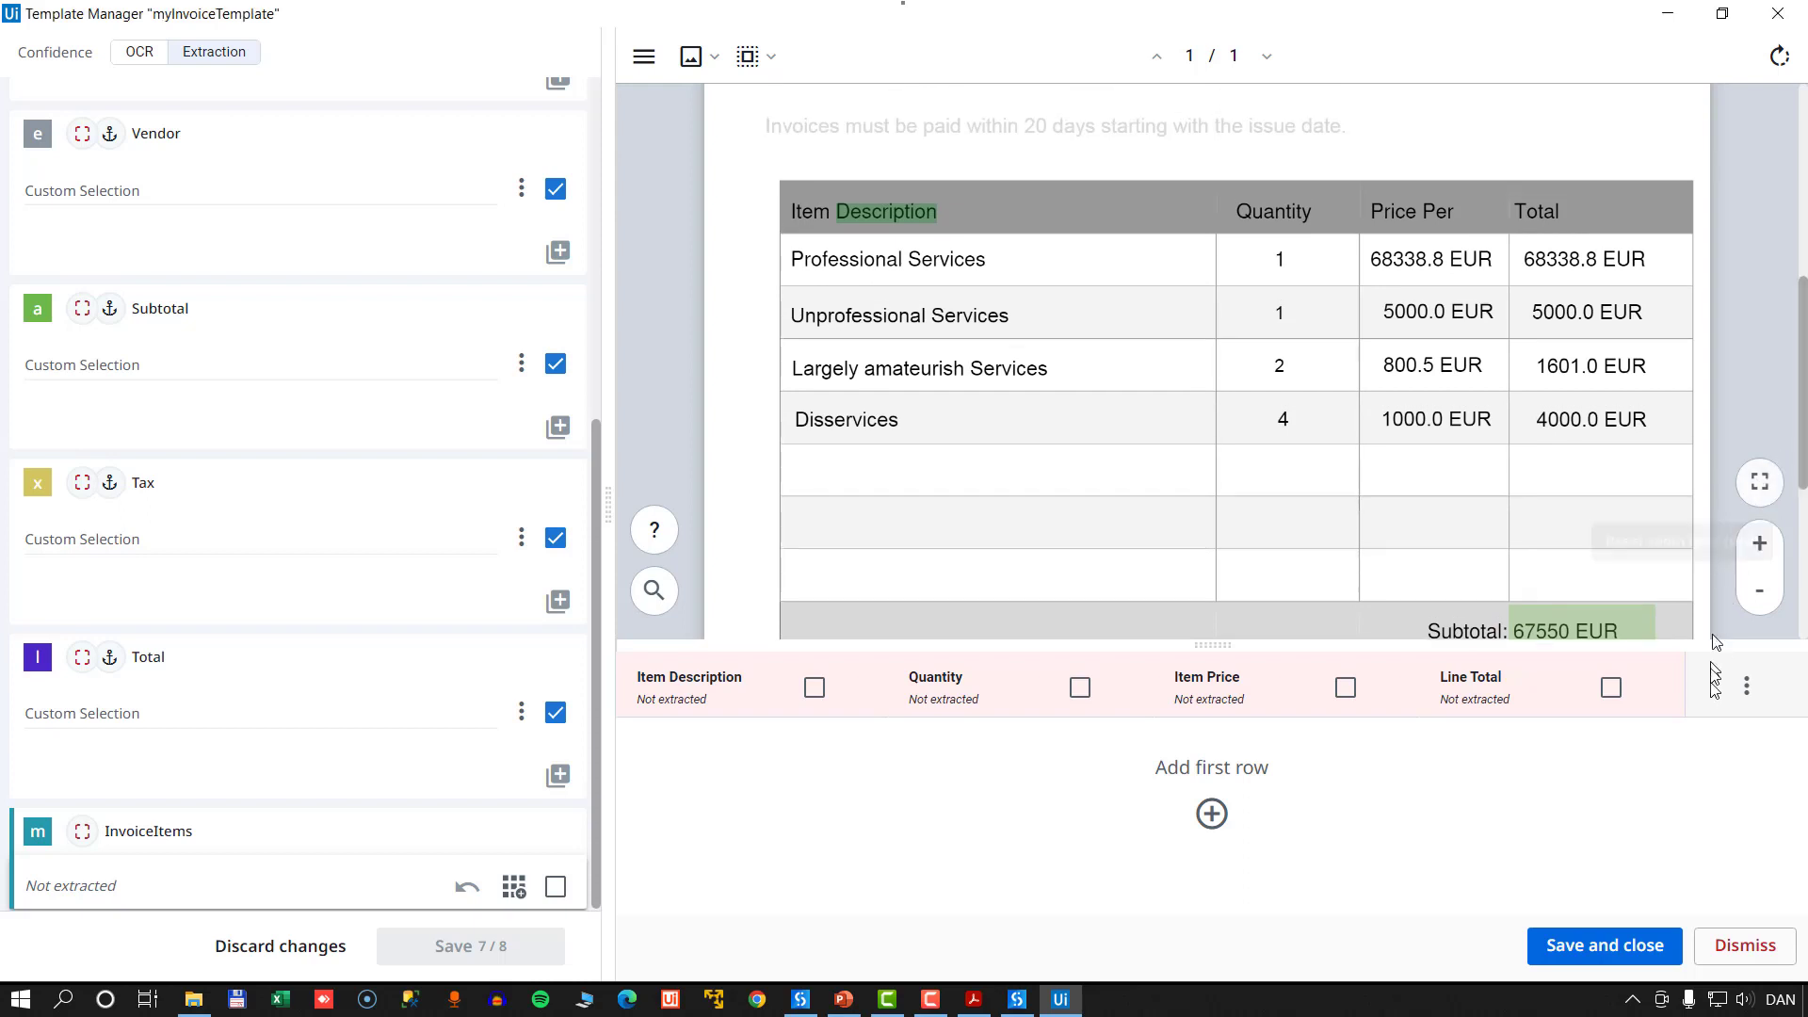
{"action": "left_click", "coordinate": [1747, 685]}
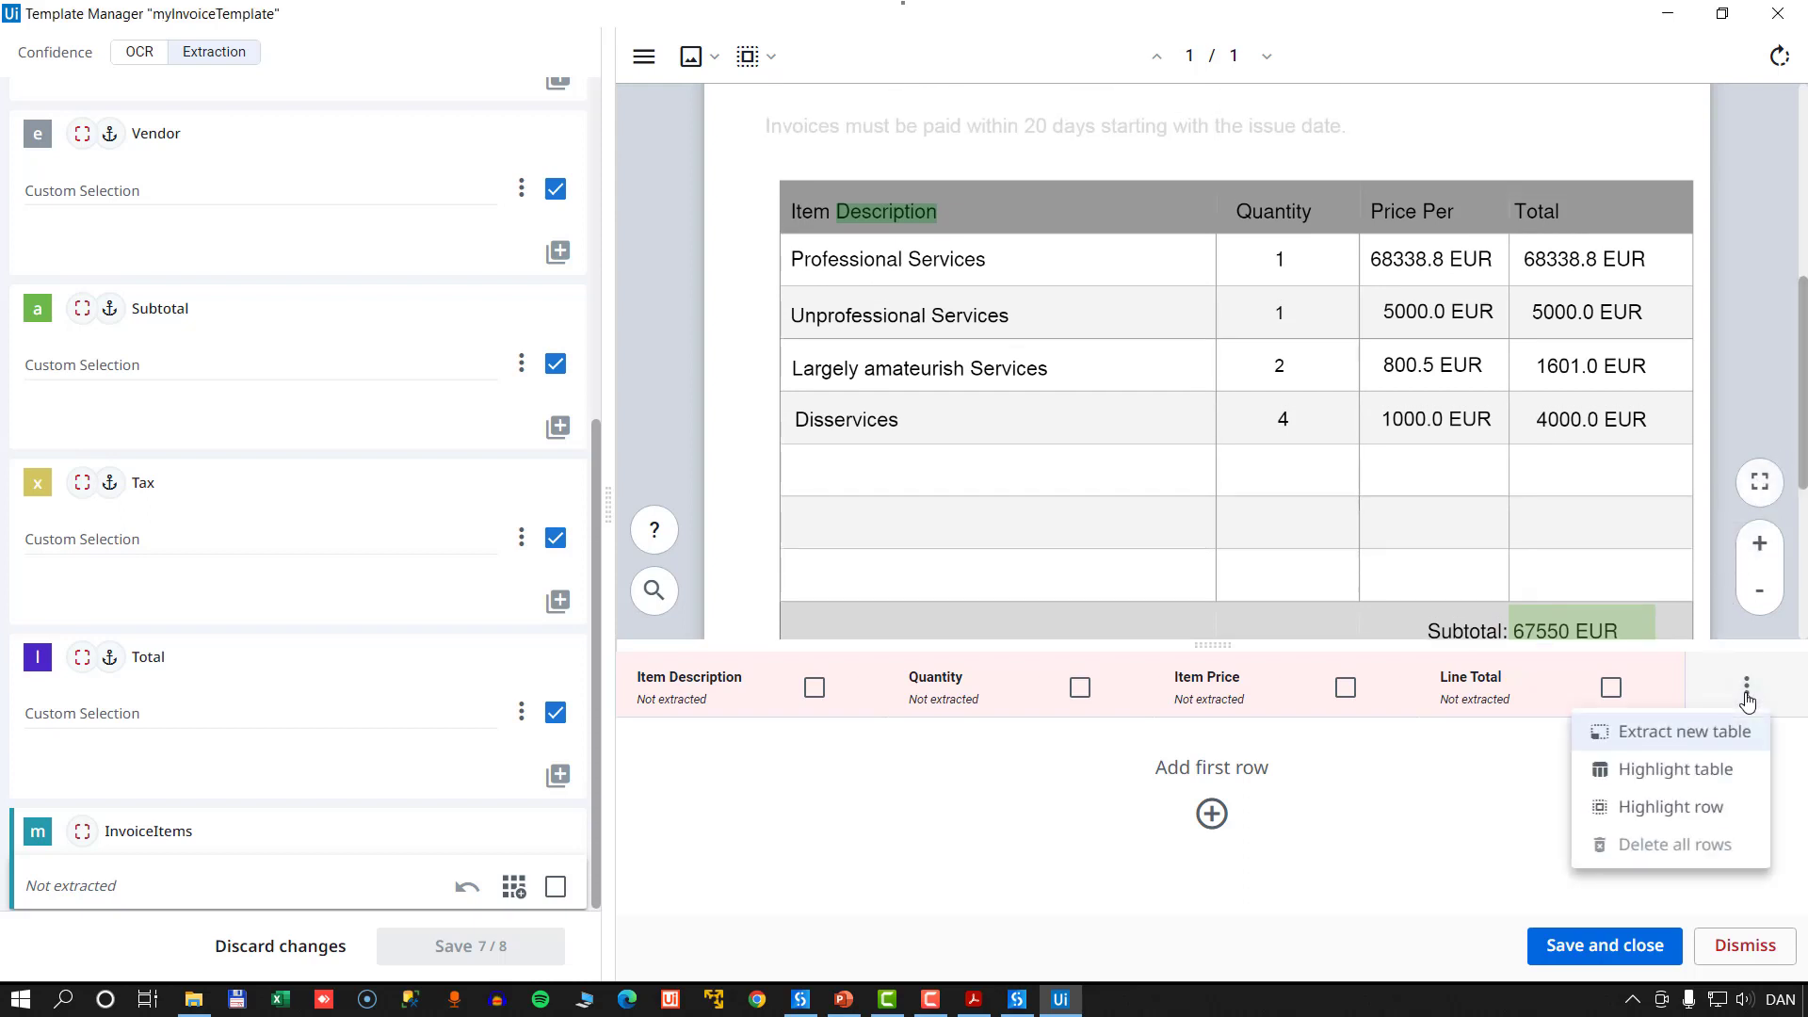
{"action": "left_click", "coordinate": [1653, 744]}
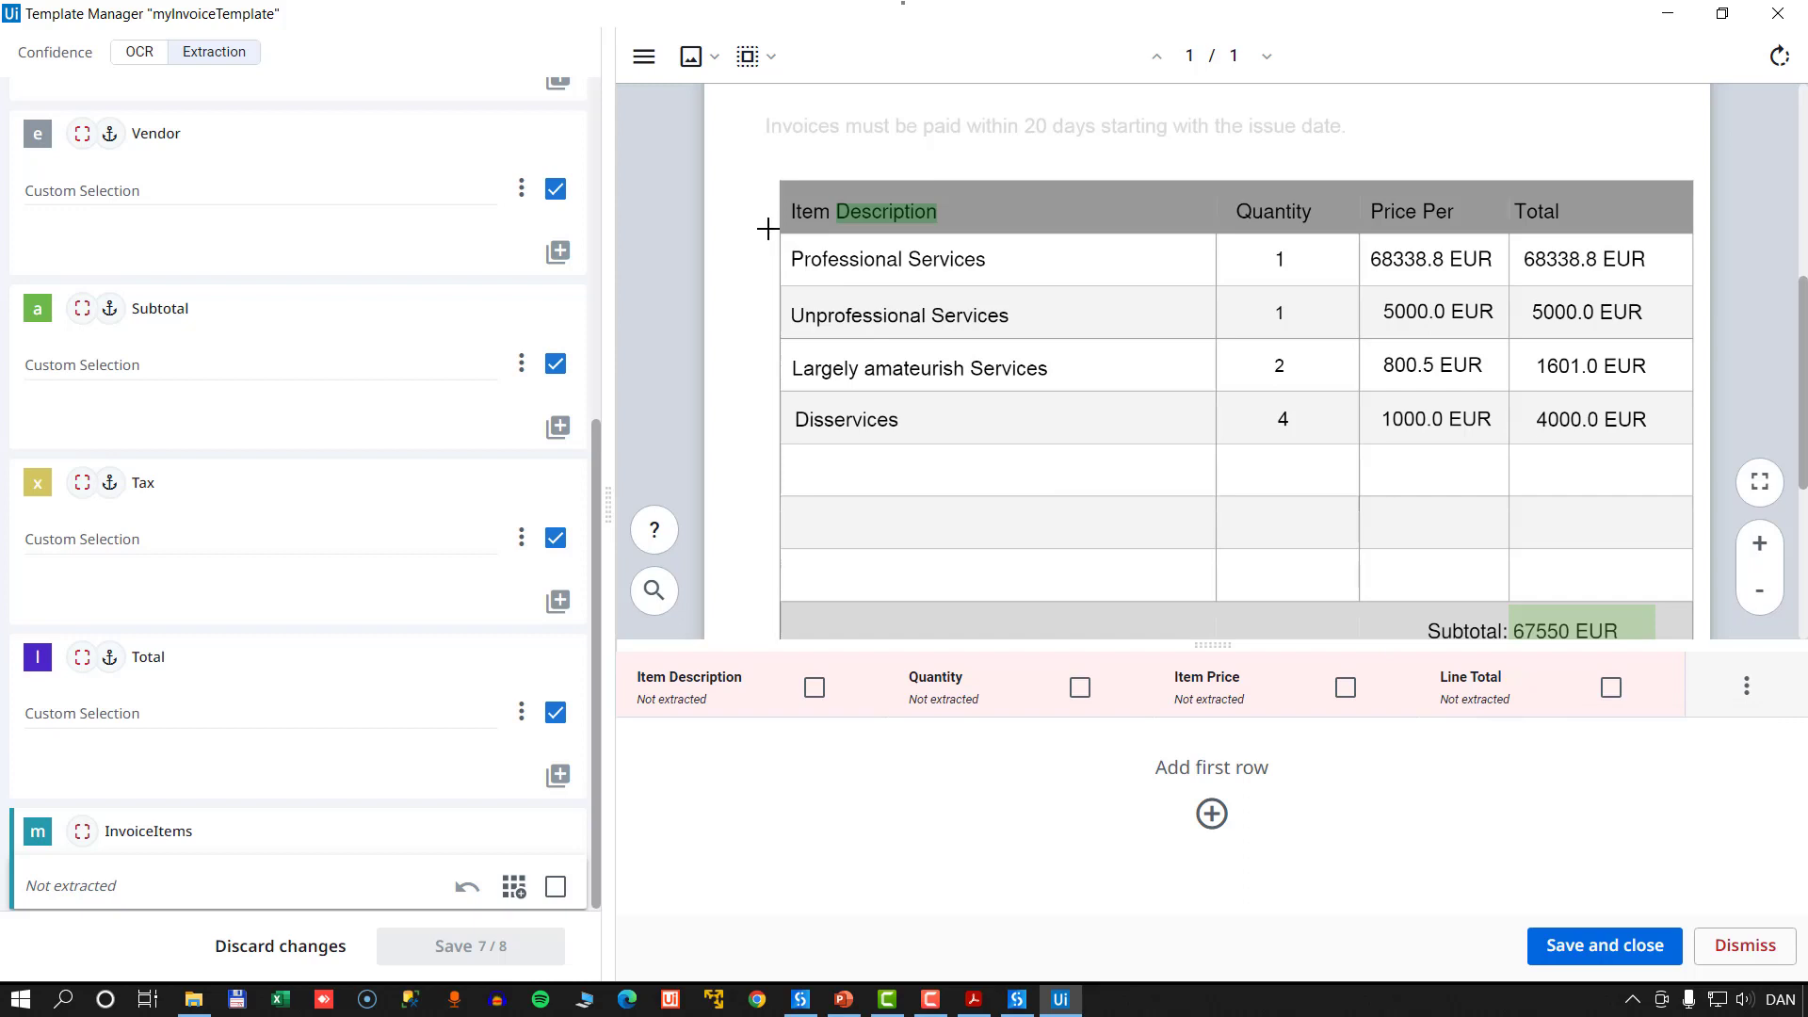
{"action": "left_click_drag", "start_coordinate": [769, 229], "coordinate": [1701, 608]}
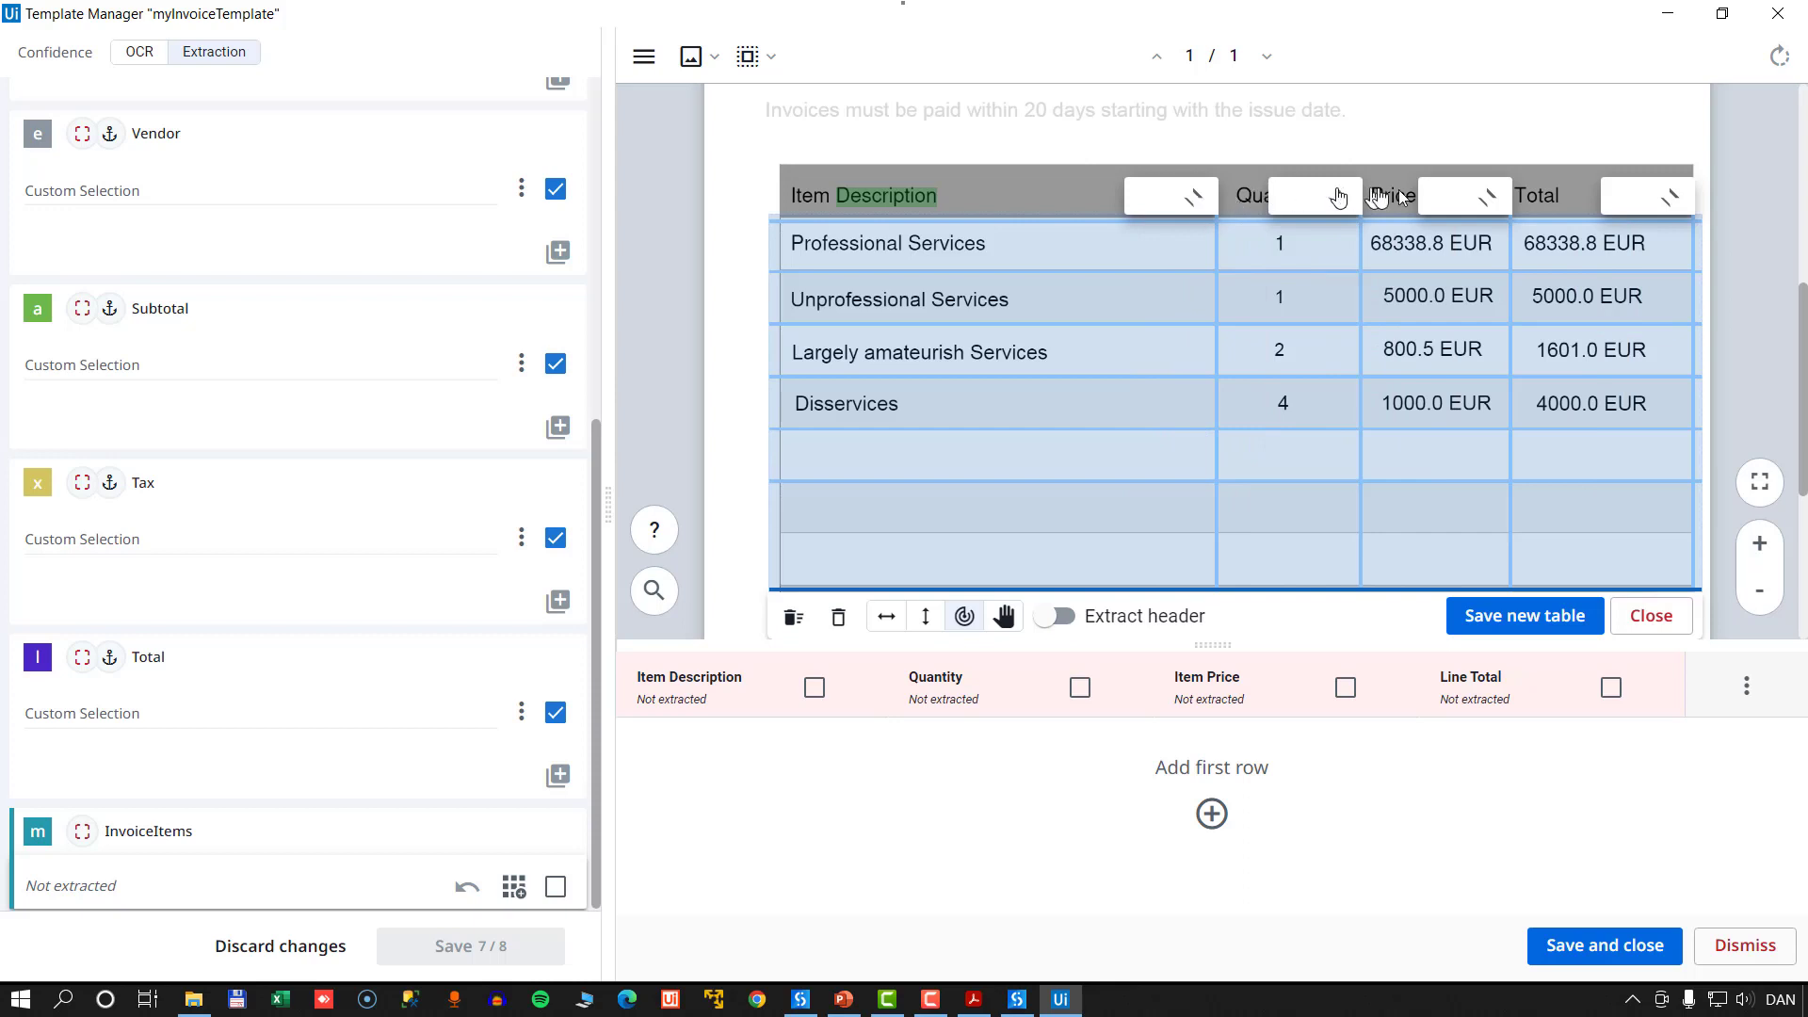
- Map the four marked table columns in order to Item Description, Quantity, Item Price and Line Total
{"action": "left_click", "coordinate": [1194, 206]}
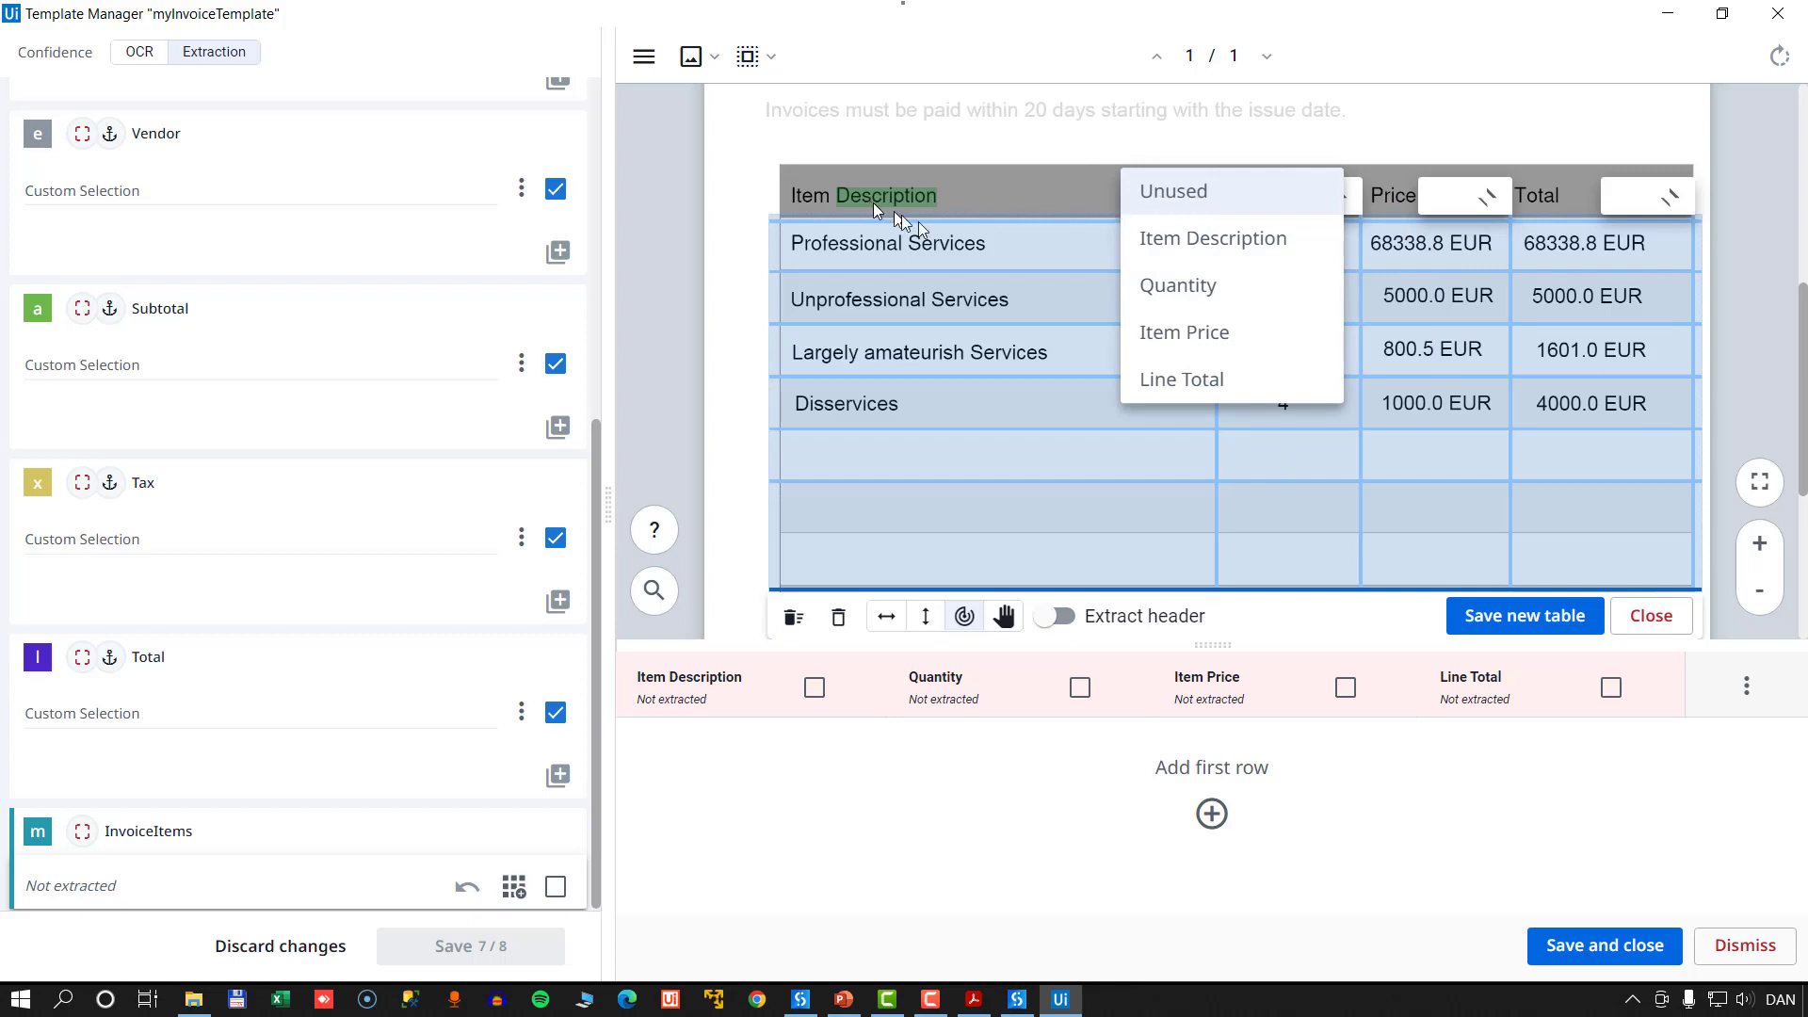
{"action": "left_click", "coordinate": [1213, 241]}
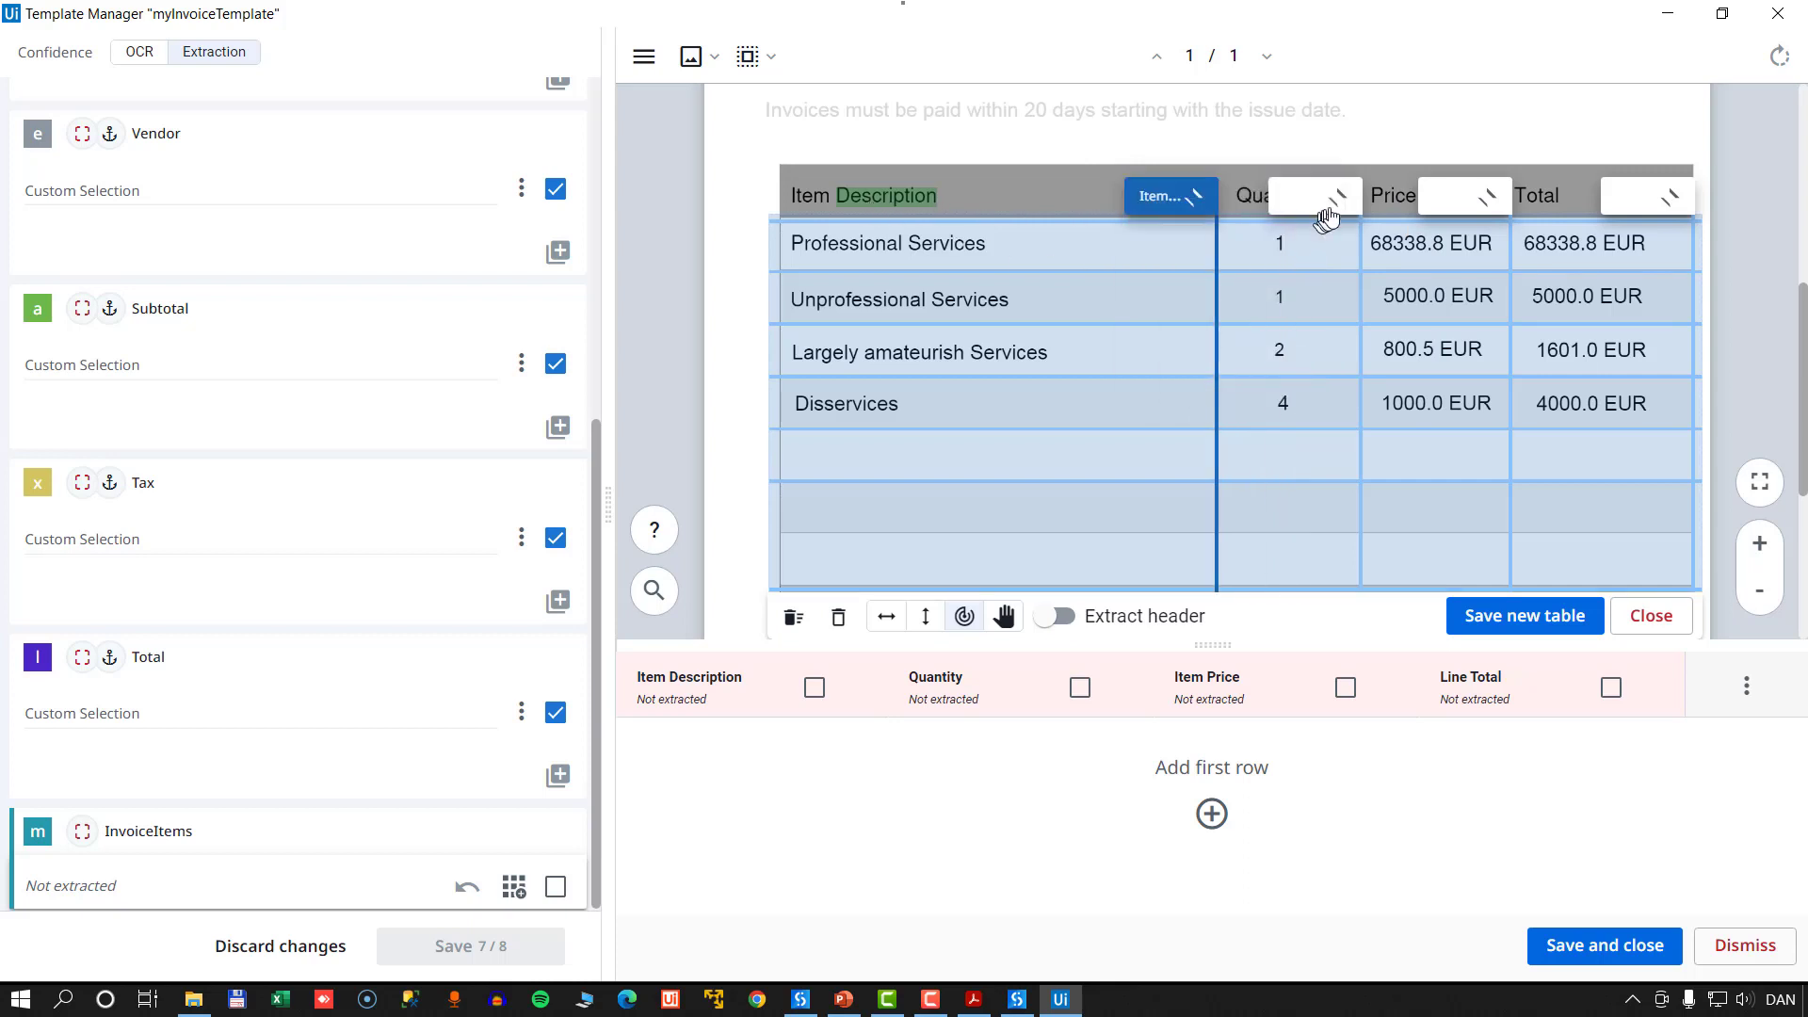
{"action": "left_click", "coordinate": [1331, 203]}
{"action": "left_click", "coordinate": [1321, 287]}
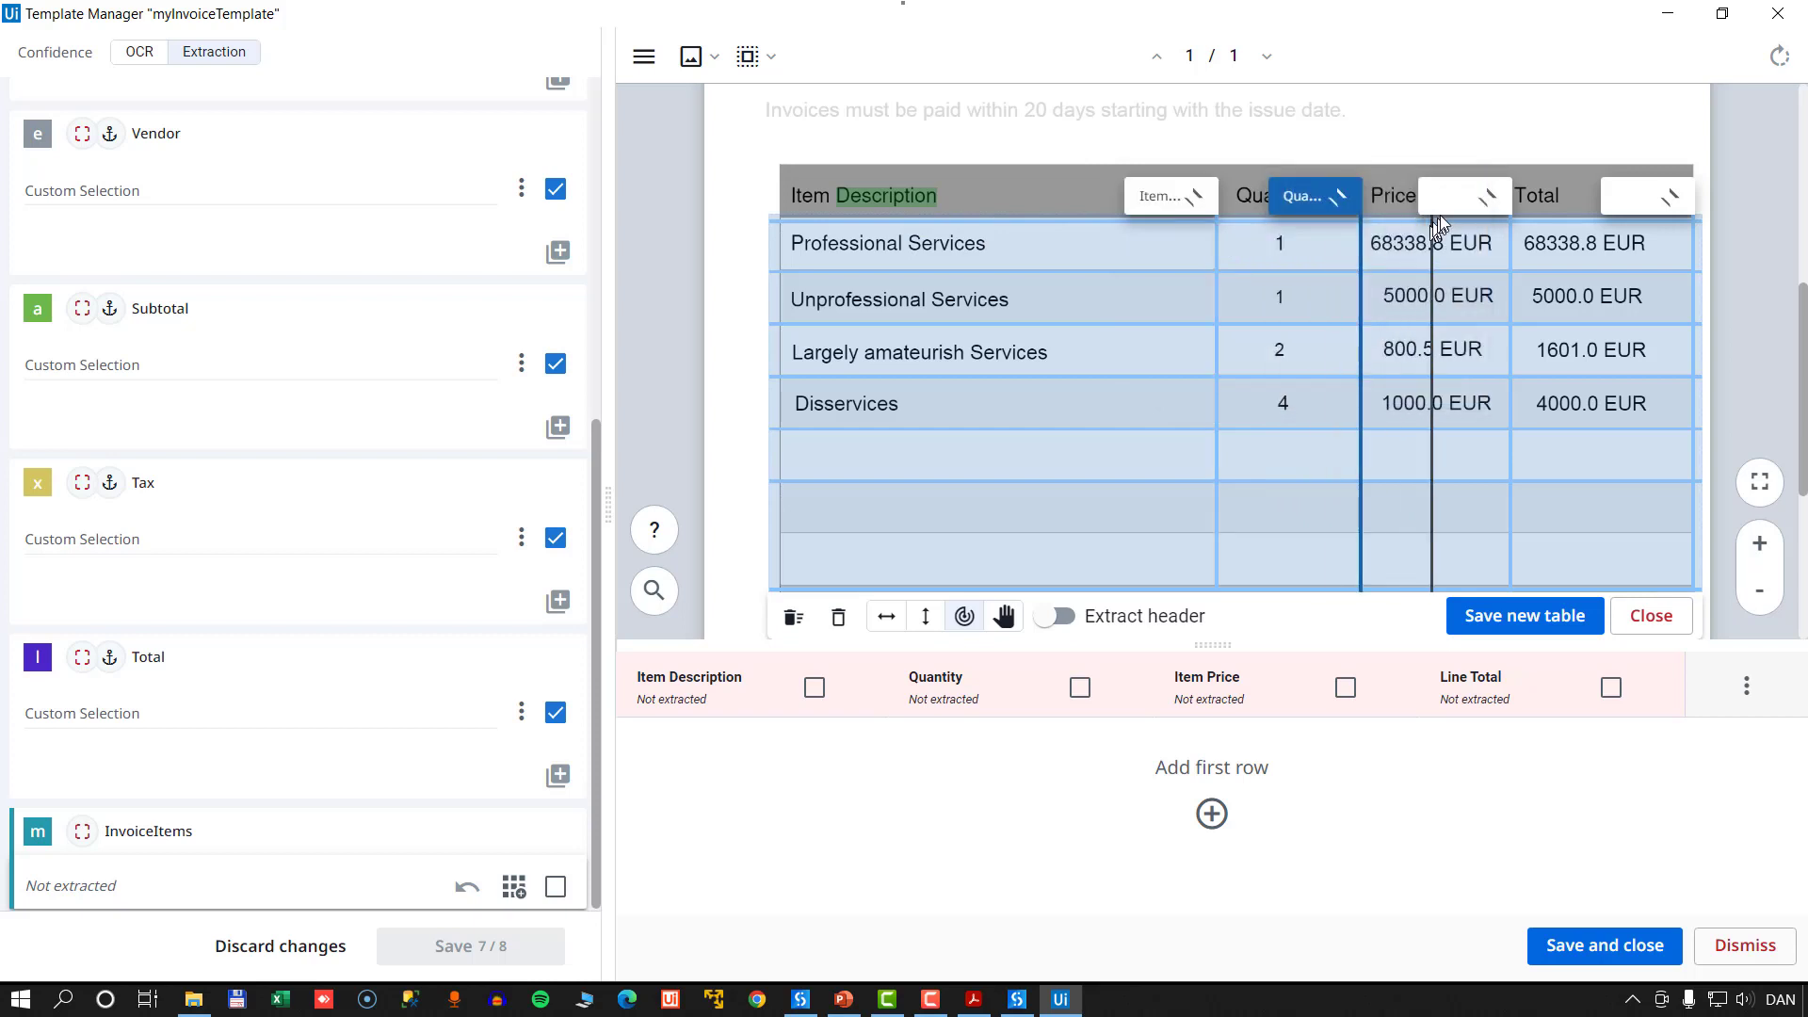
{"action": "left_click", "coordinate": [1486, 199]}
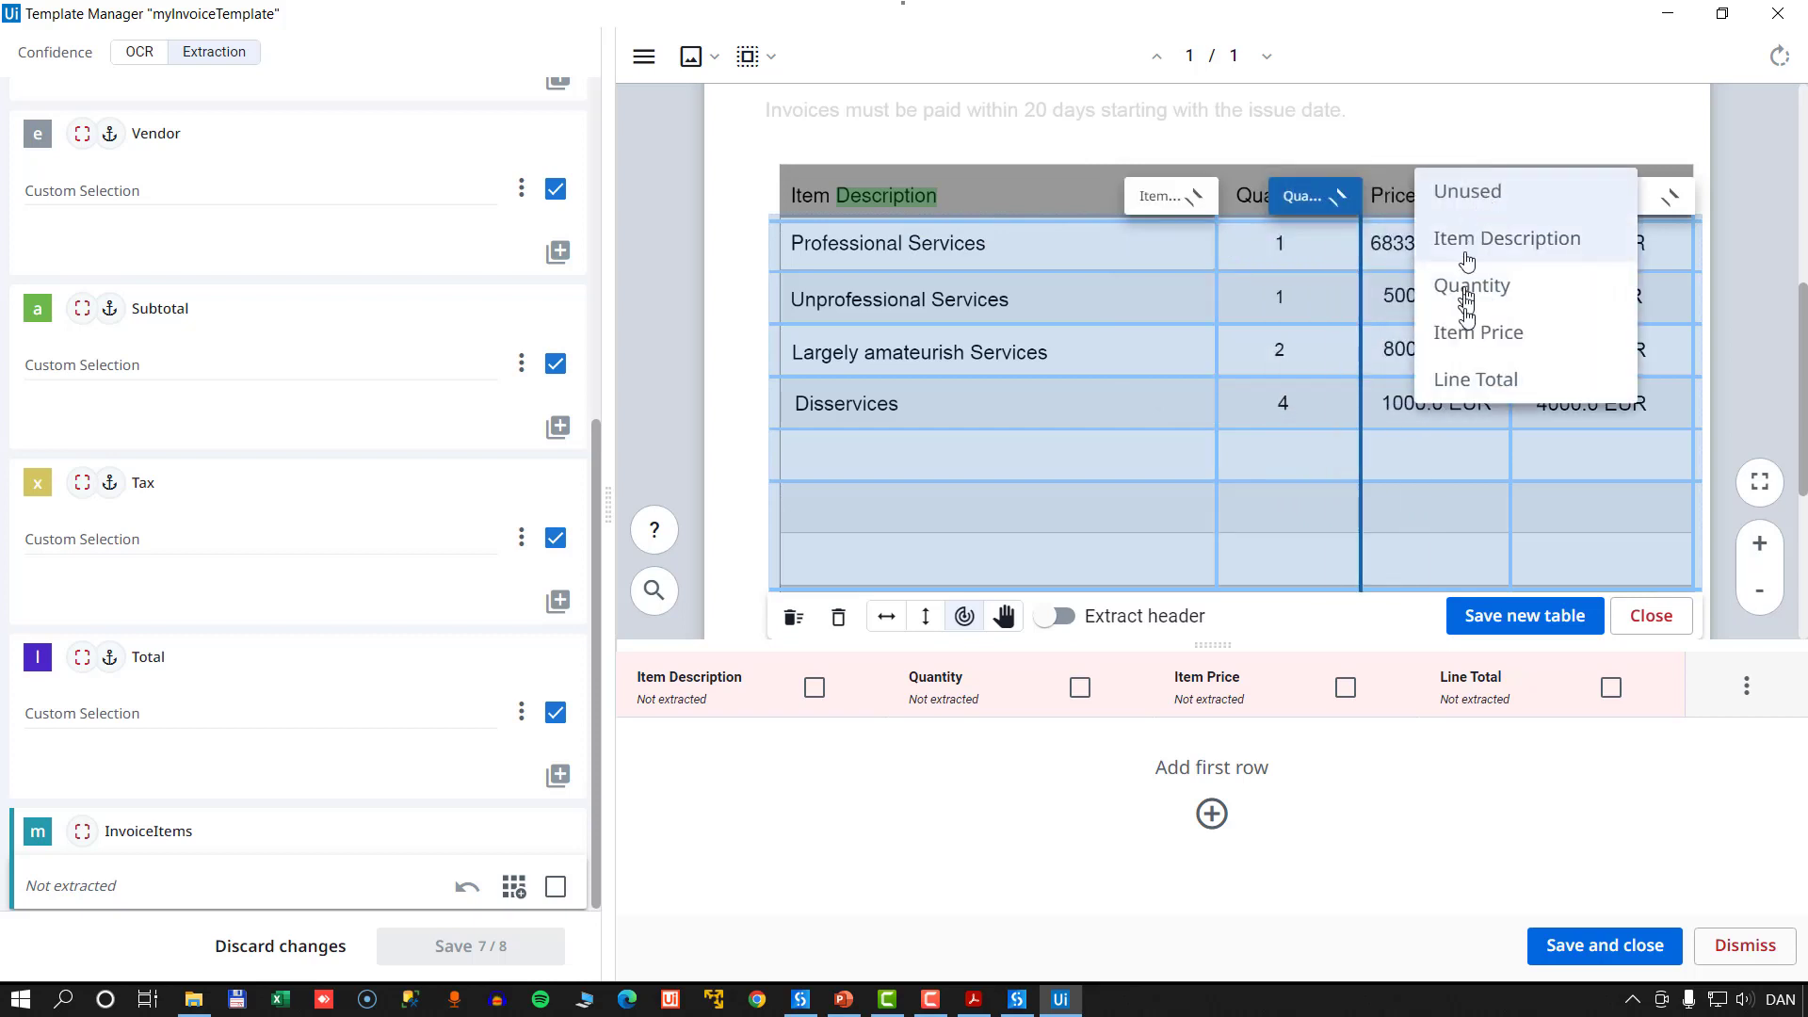
{"action": "left_click", "coordinate": [1481, 336]}
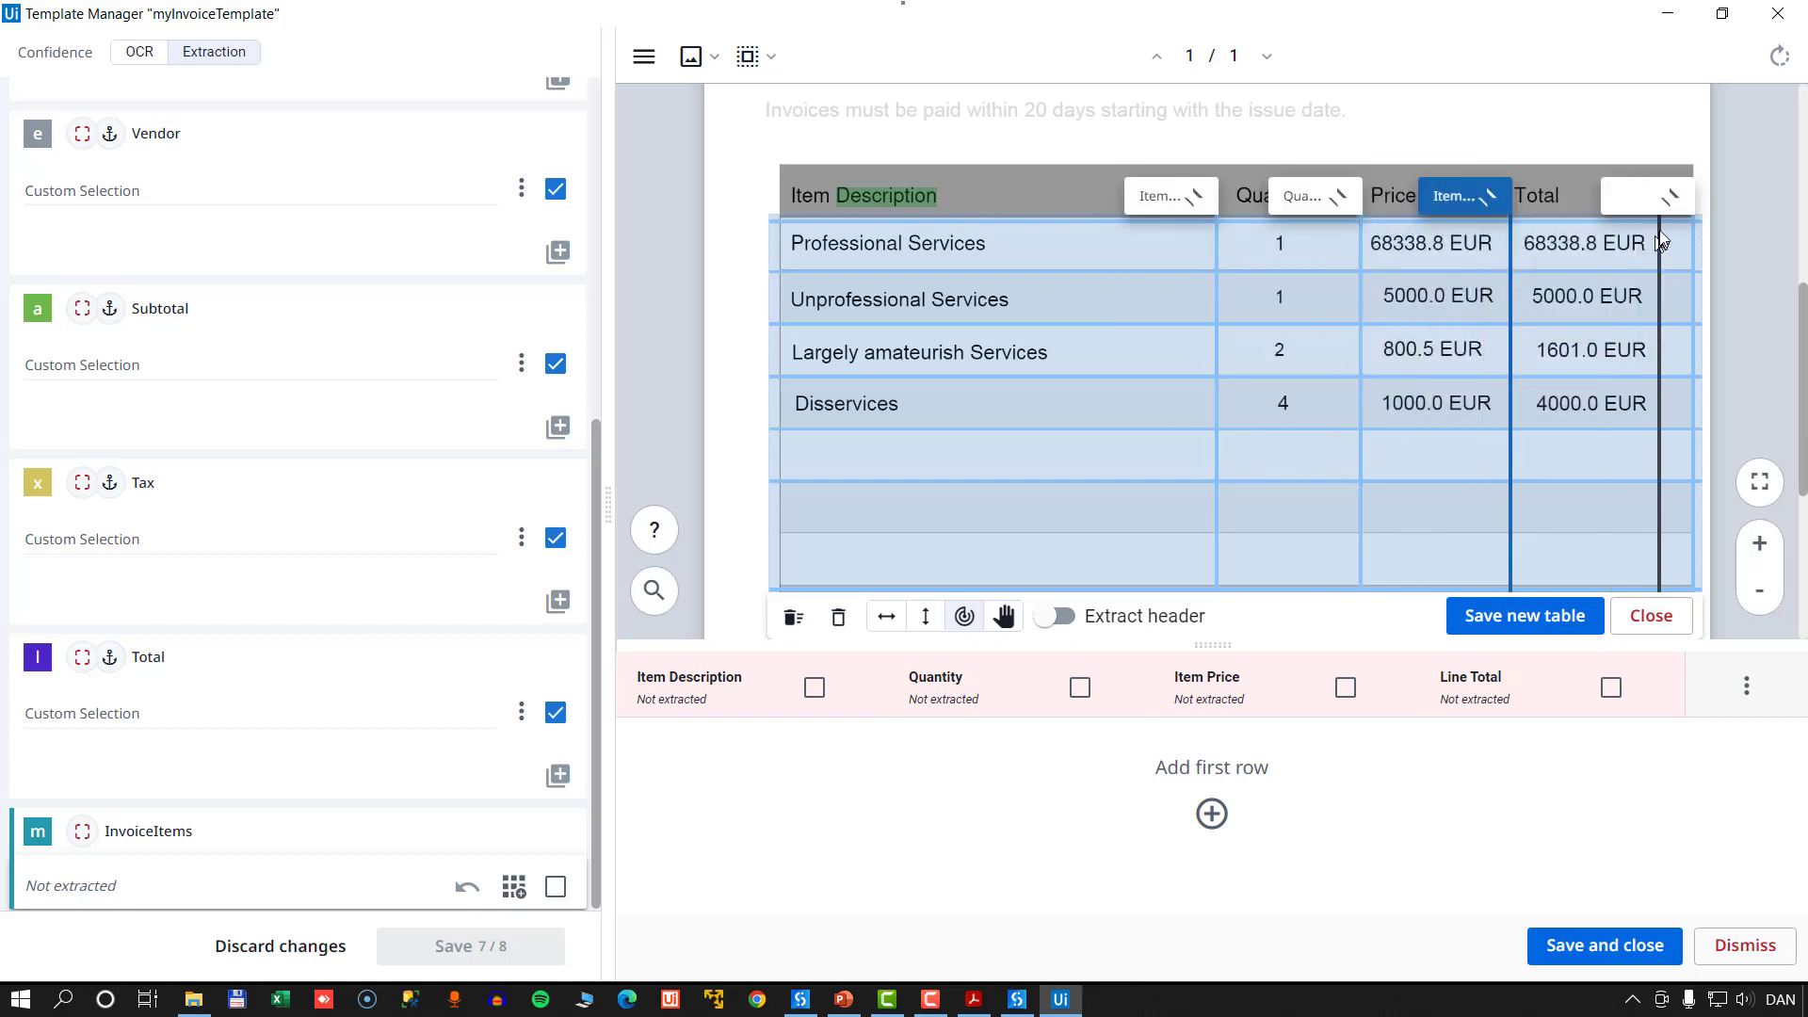
{"action": "left_click", "coordinate": [1670, 195]}
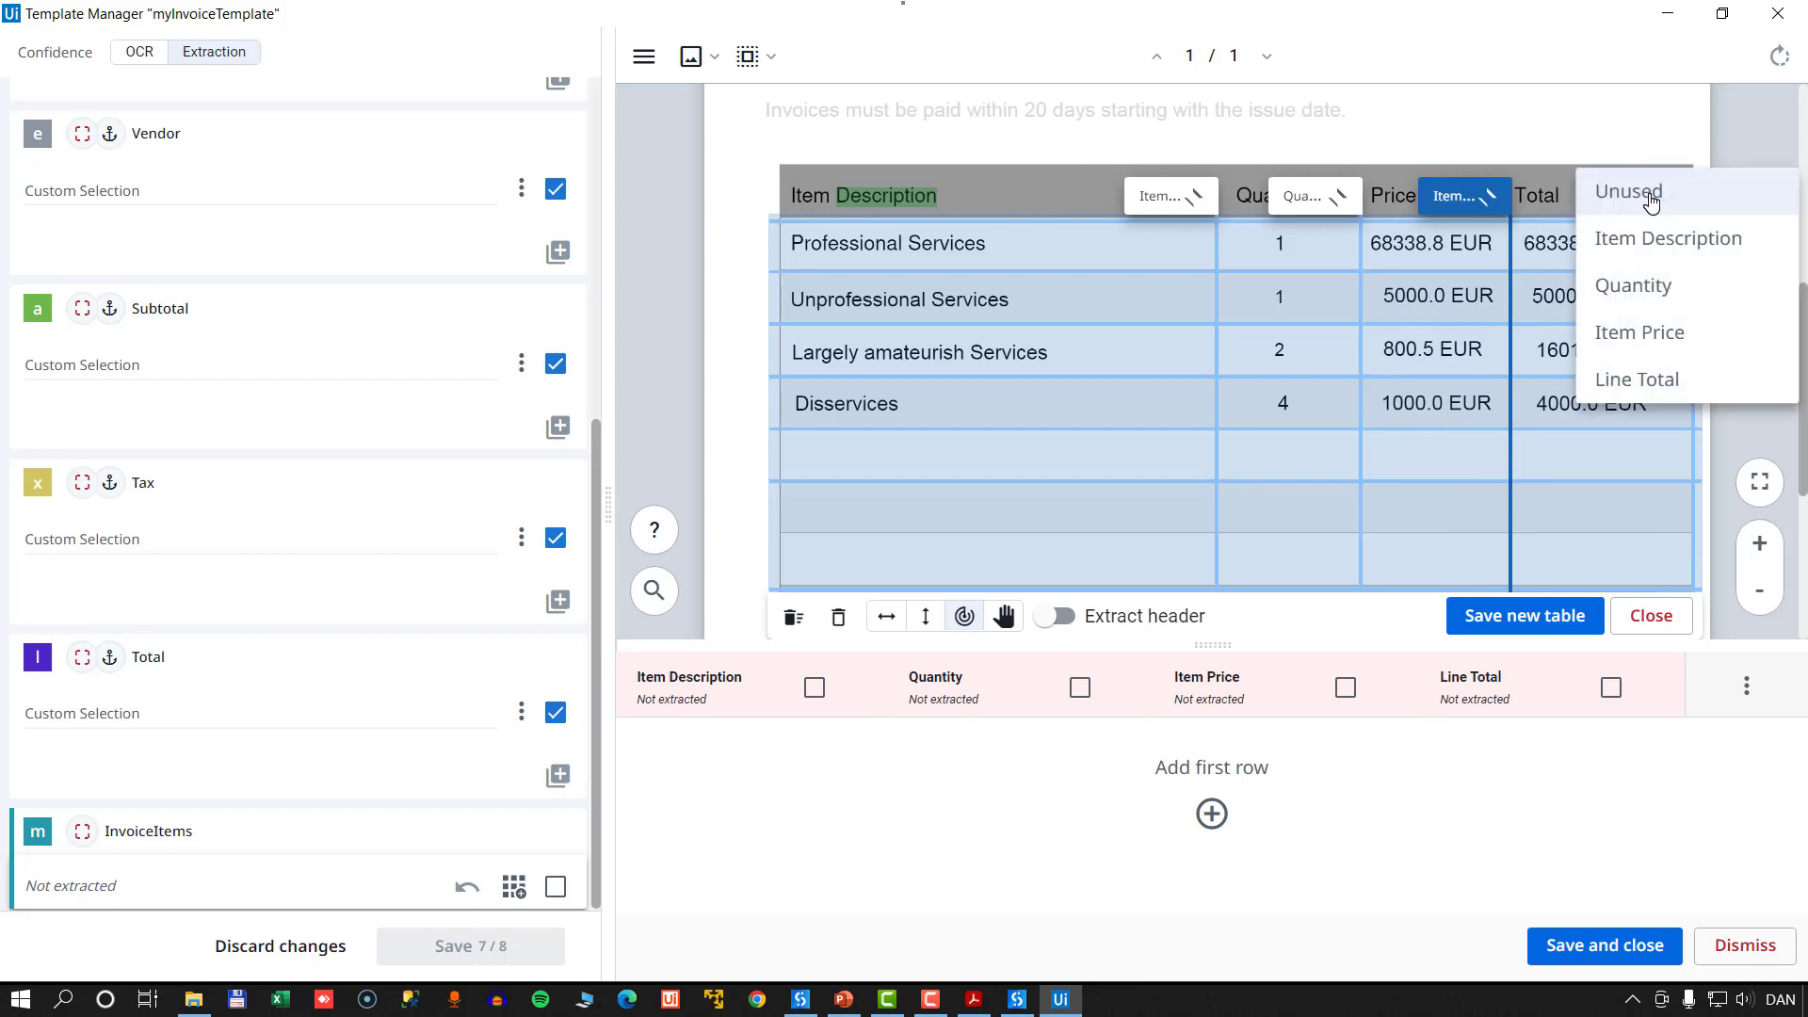
{"action": "left_click", "coordinate": [1640, 381]}
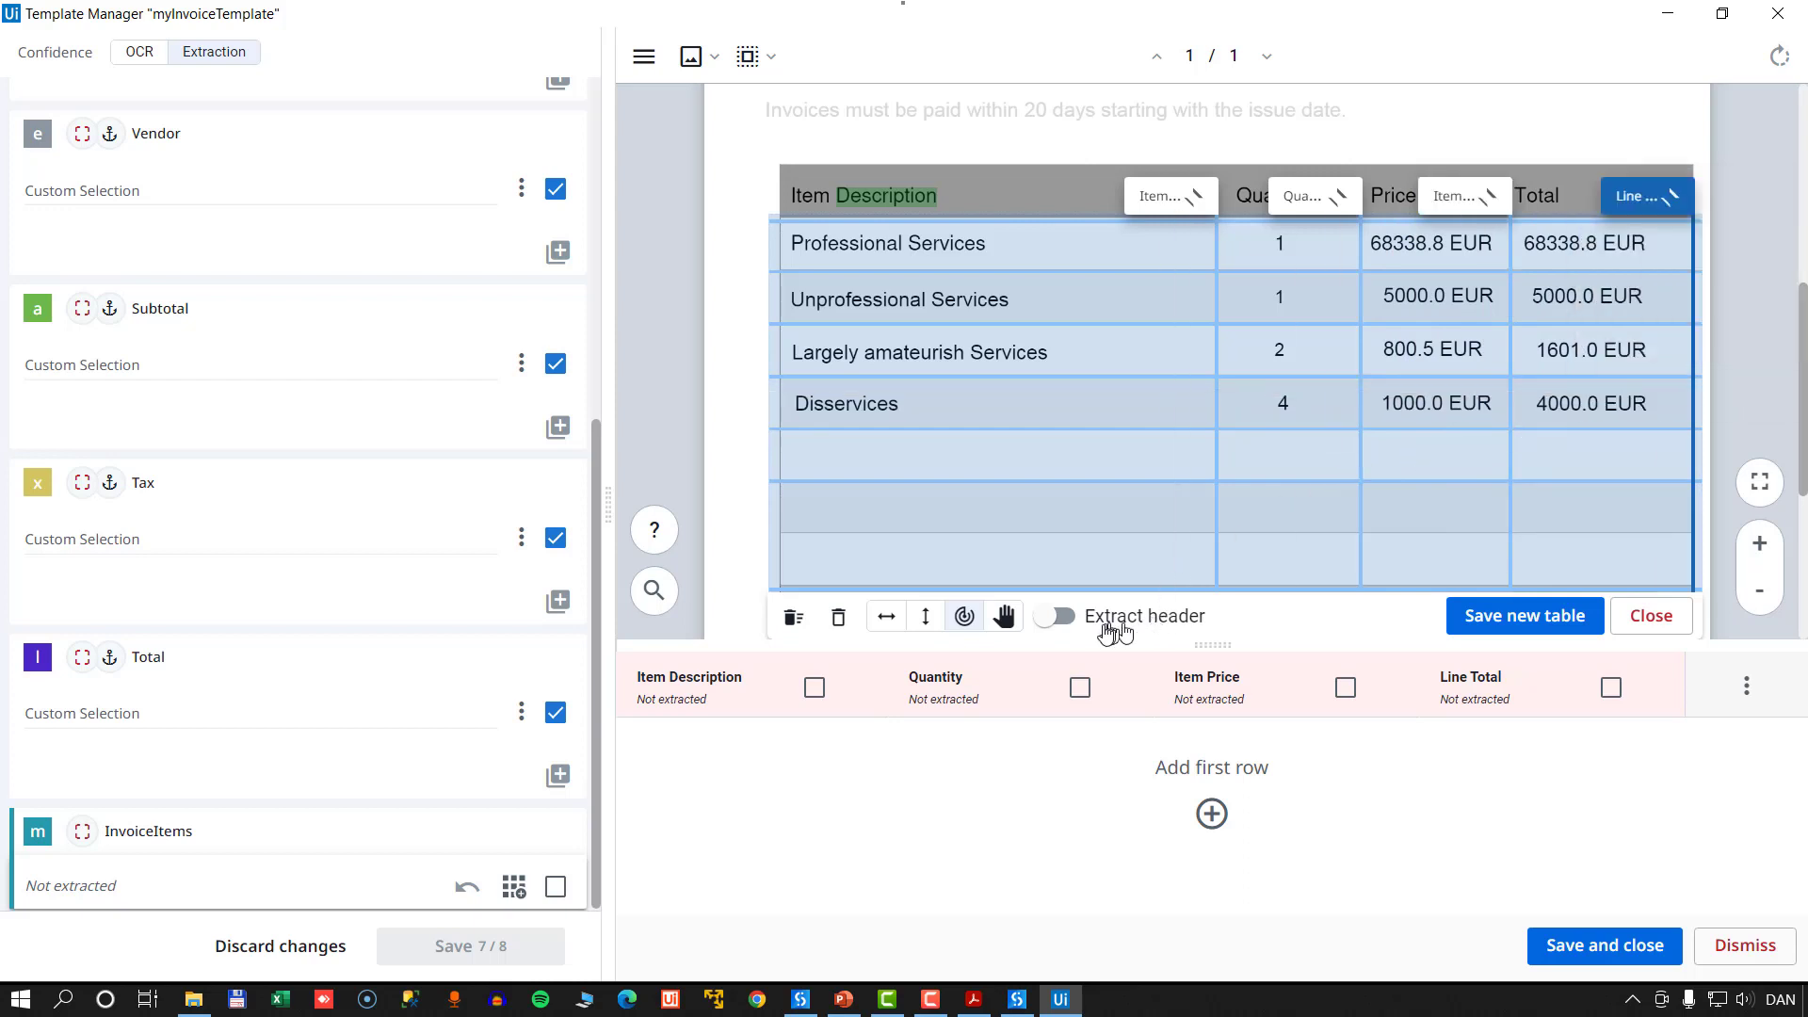
- Turn on Extract header, save the new InvoiceItems table and close the table extraction tools with the changes saved
{"action": "left_click", "coordinate": [1056, 621]}
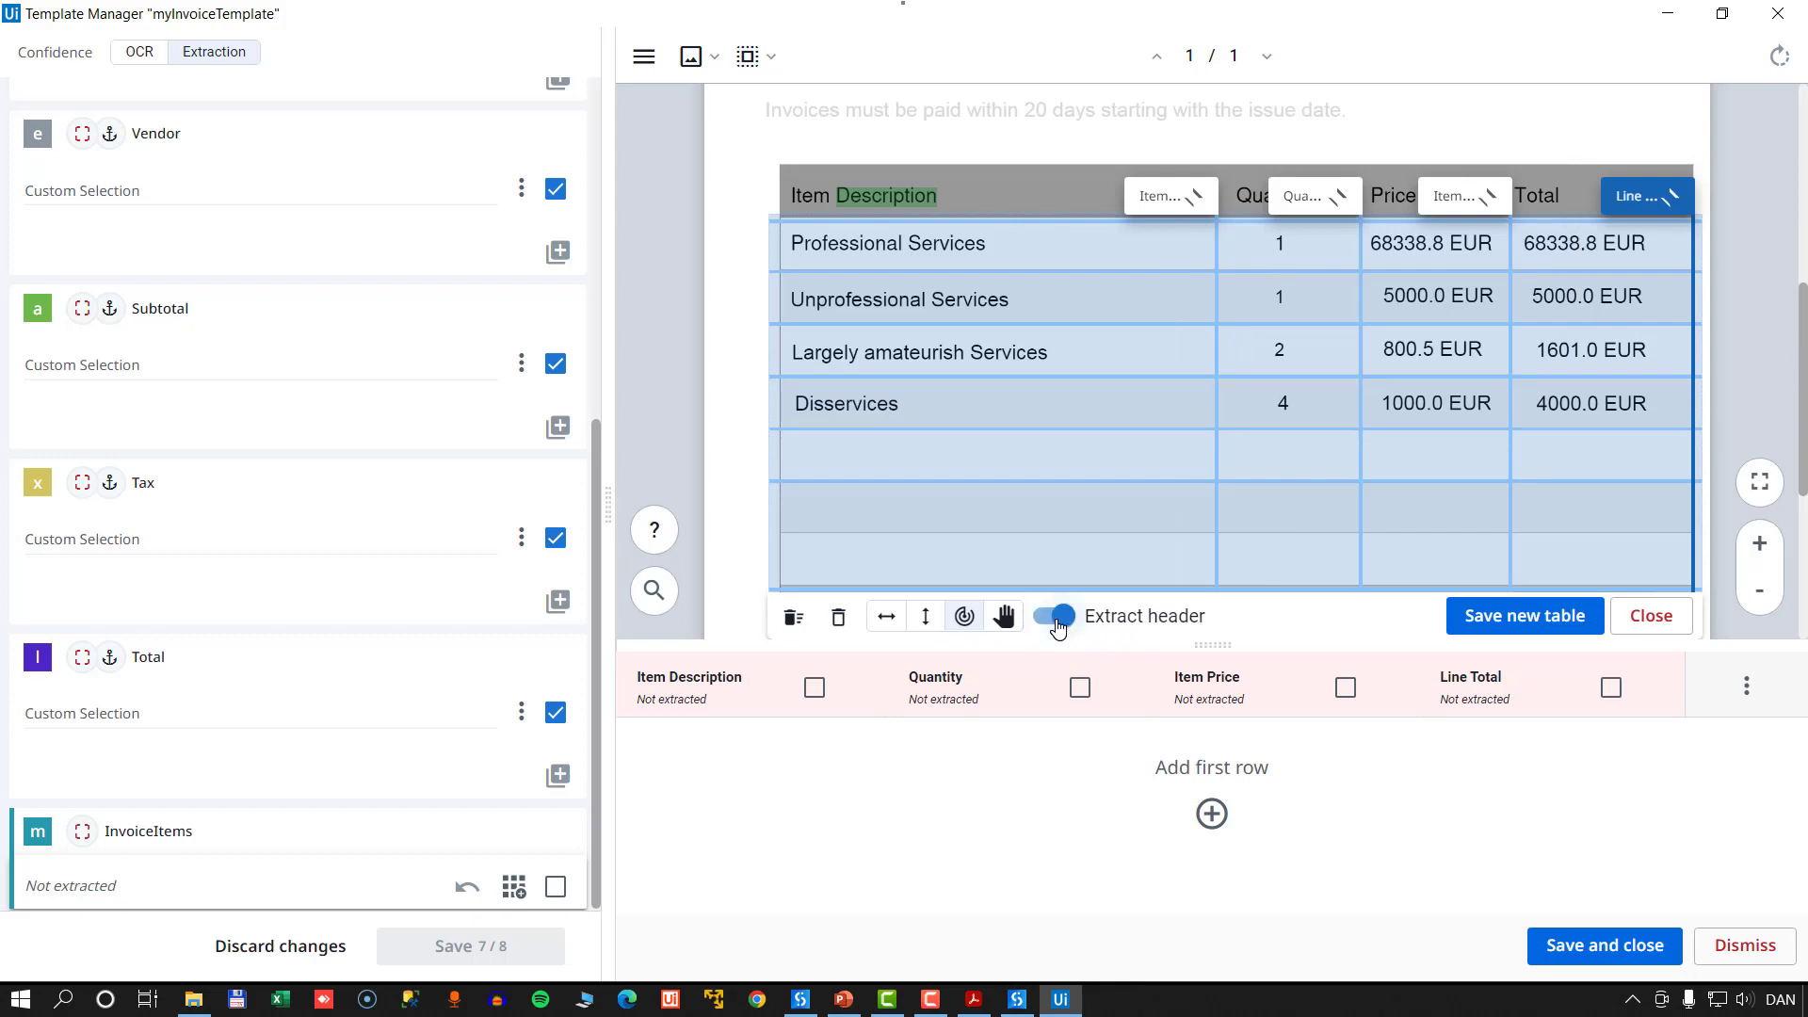
{"action": "left_click", "coordinate": [1523, 626]}
{"action": "left_click", "coordinate": [1606, 958]}
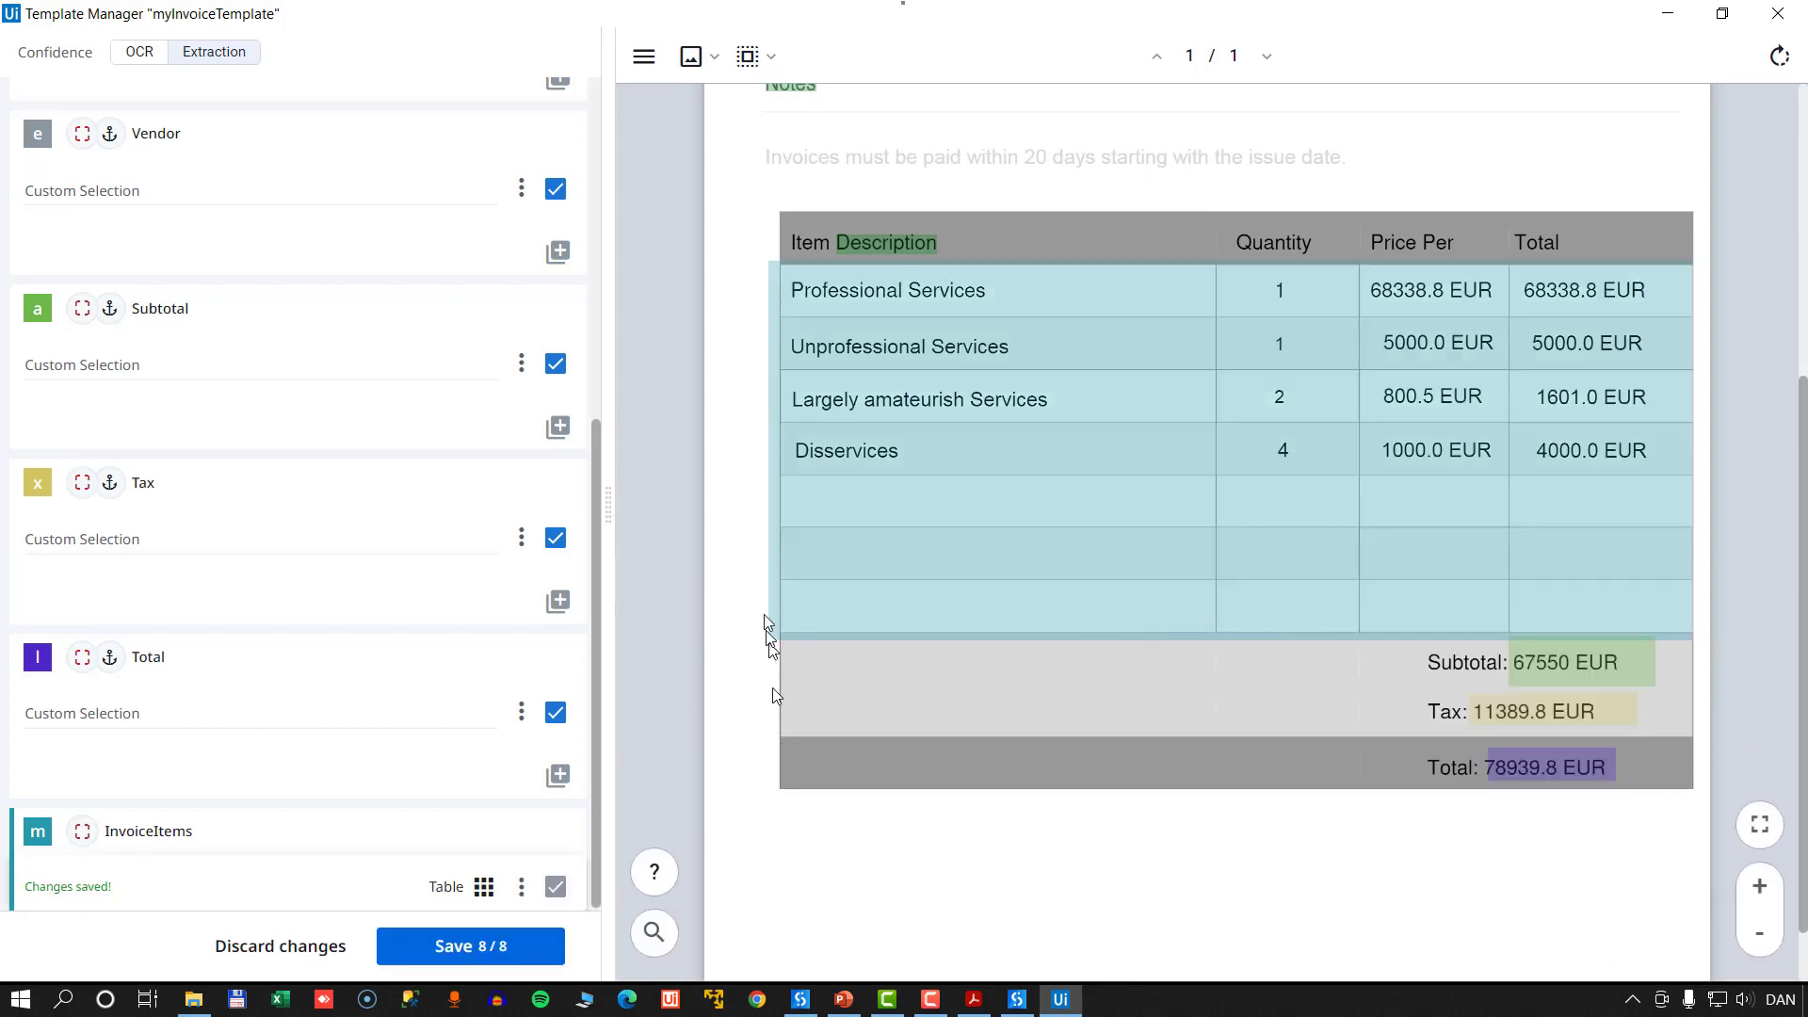
- Save the completed myInvoiceTemplate extraction settings and close the template management dialog
{"action": "left_click", "coordinate": [469, 951]}
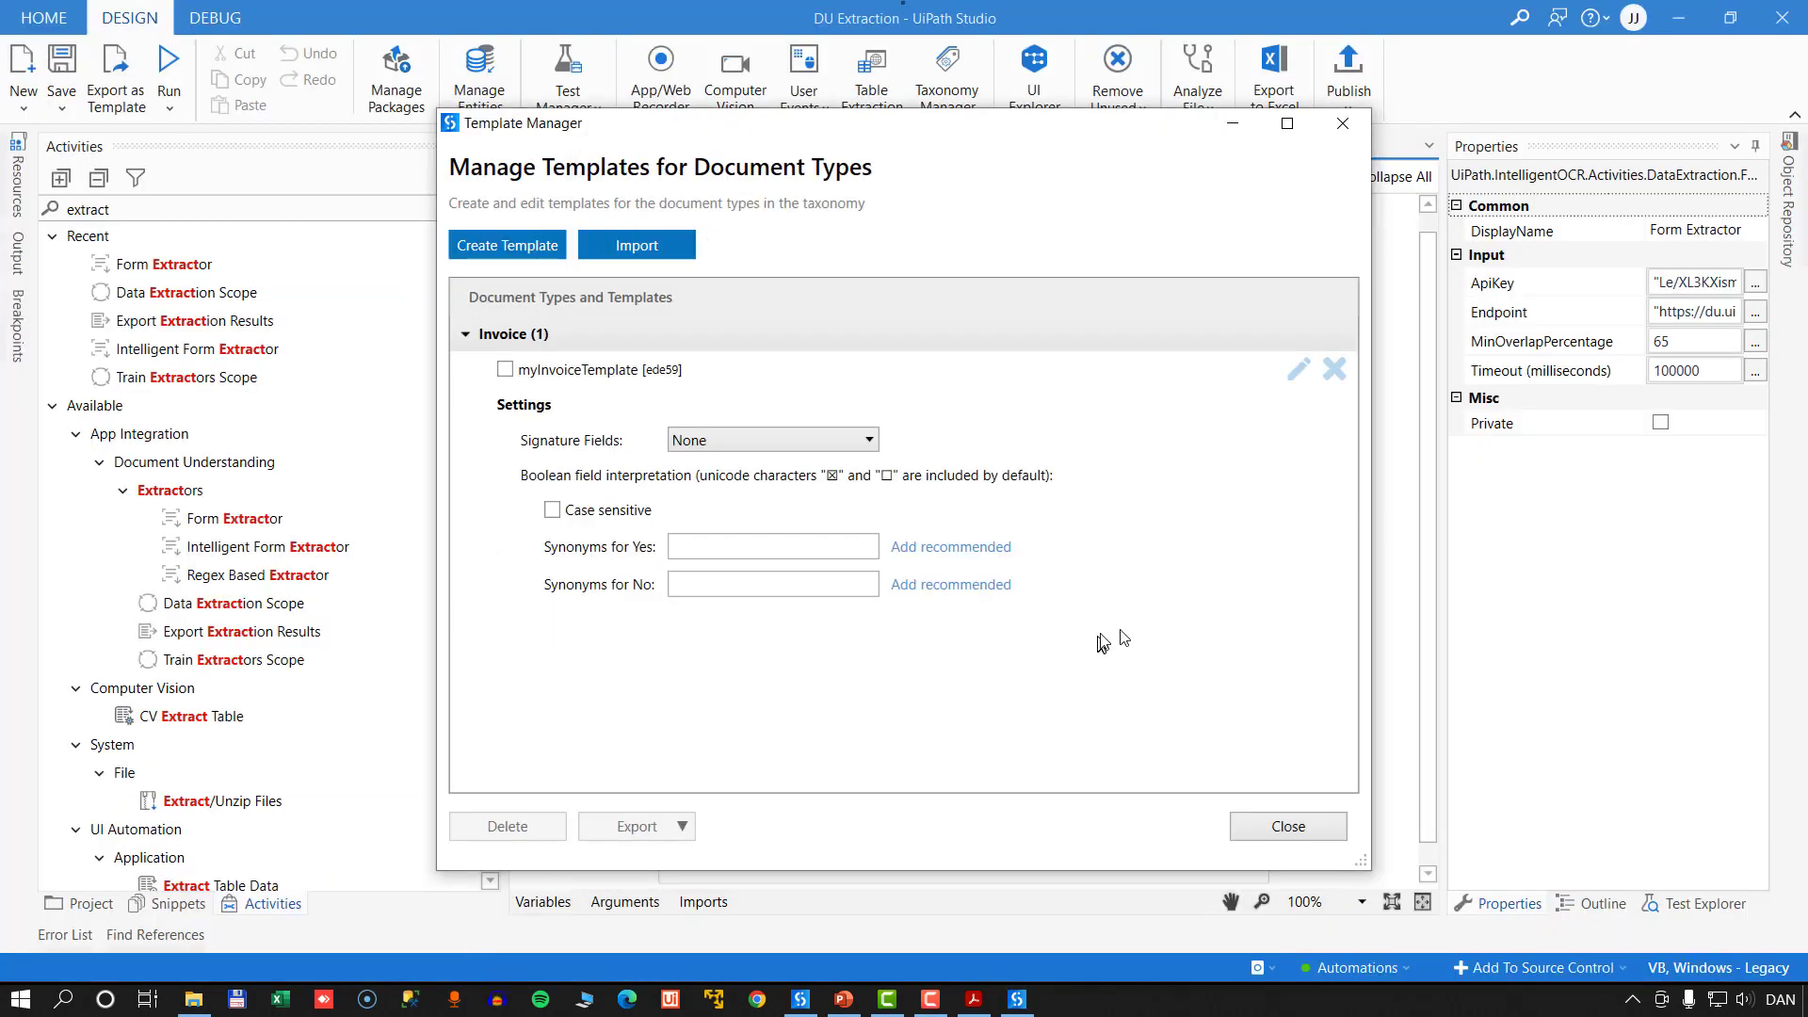
{"action": "left_click", "coordinate": [1276, 833]}
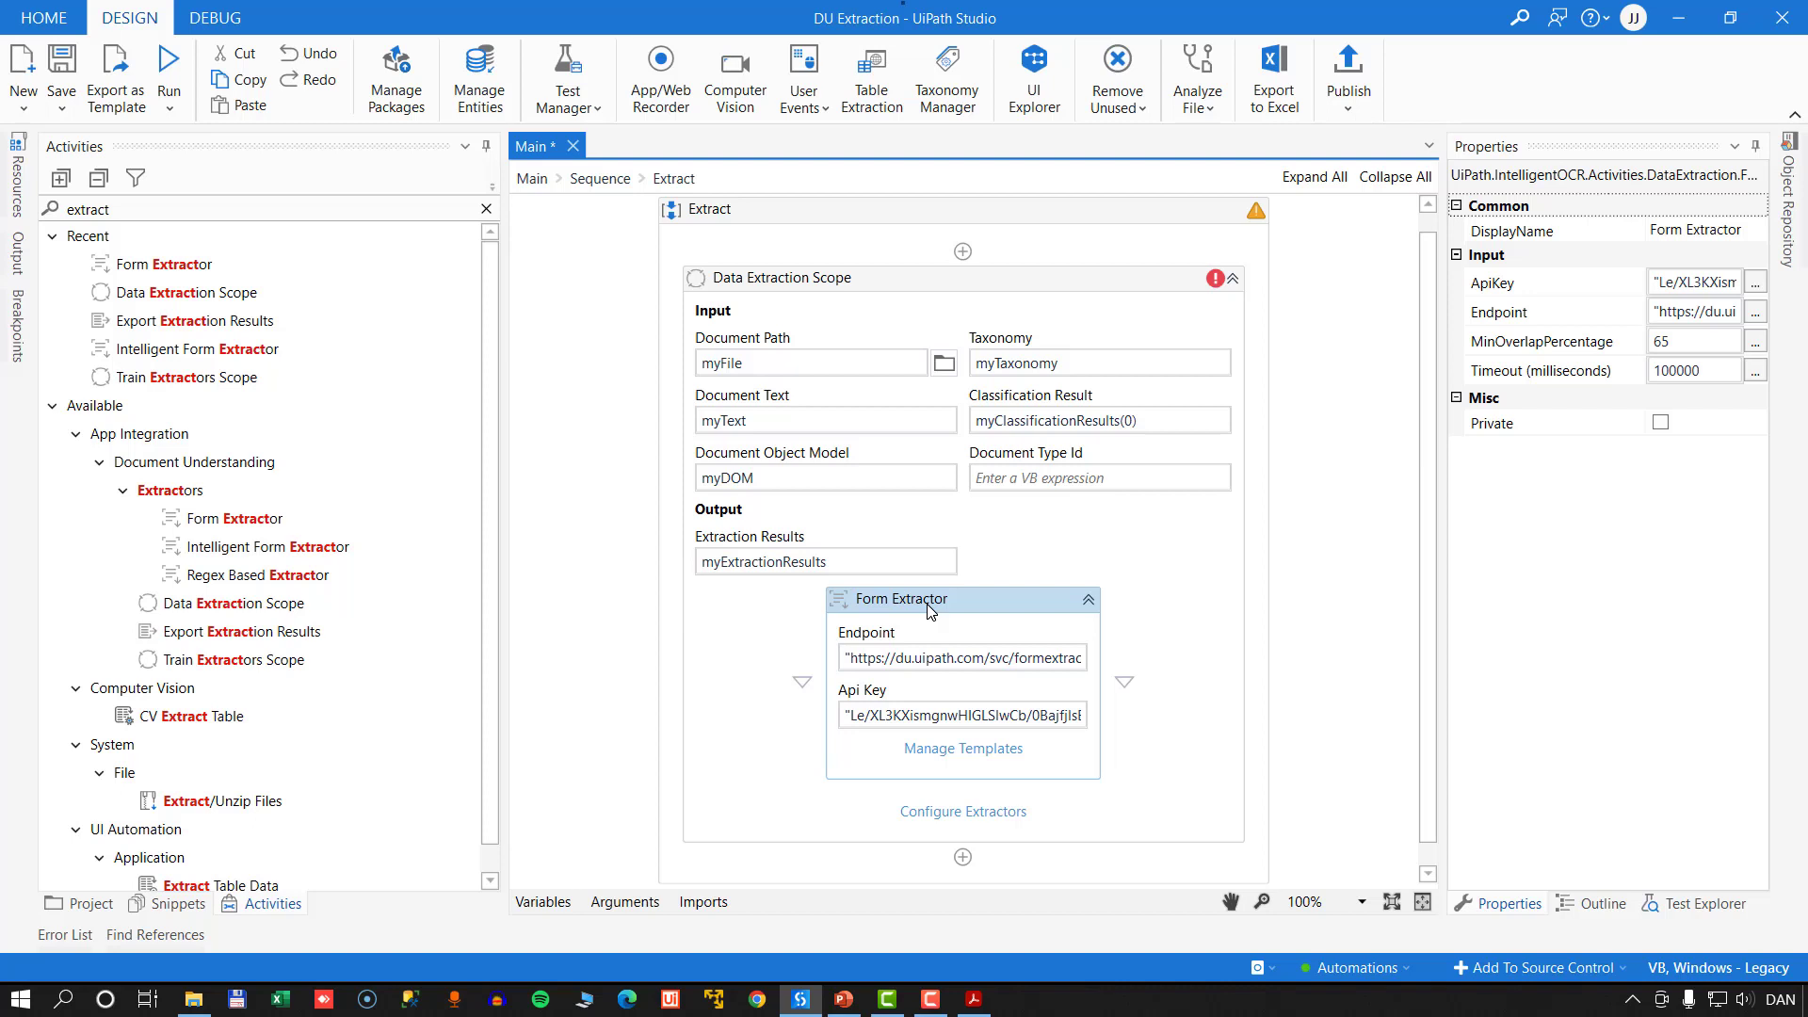
- Configure the Data Extraction Scope's extractors so the Form Extractor applies to the Invoice type and all its fields, and save
{"action": "scroll", "coordinate": [1177, 753], "scroll_direction": "down", "scroll_amount": 1}
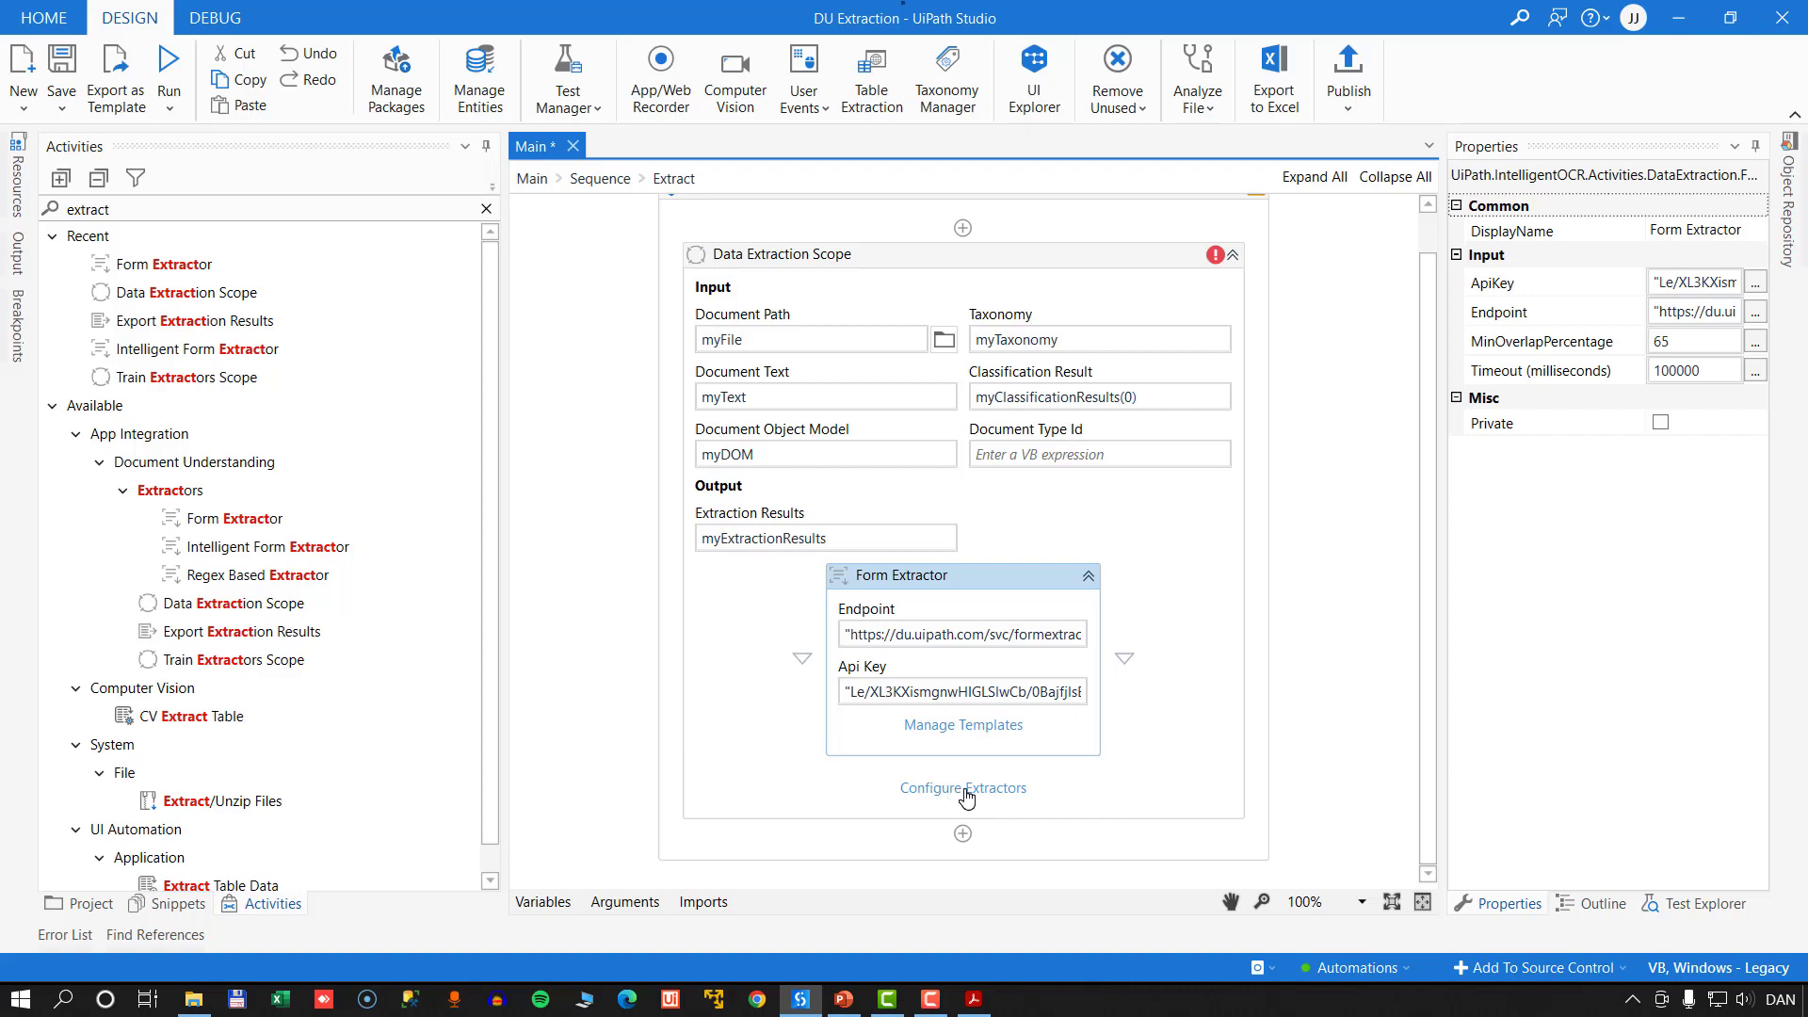
{"action": "left_click", "coordinate": [935, 791]}
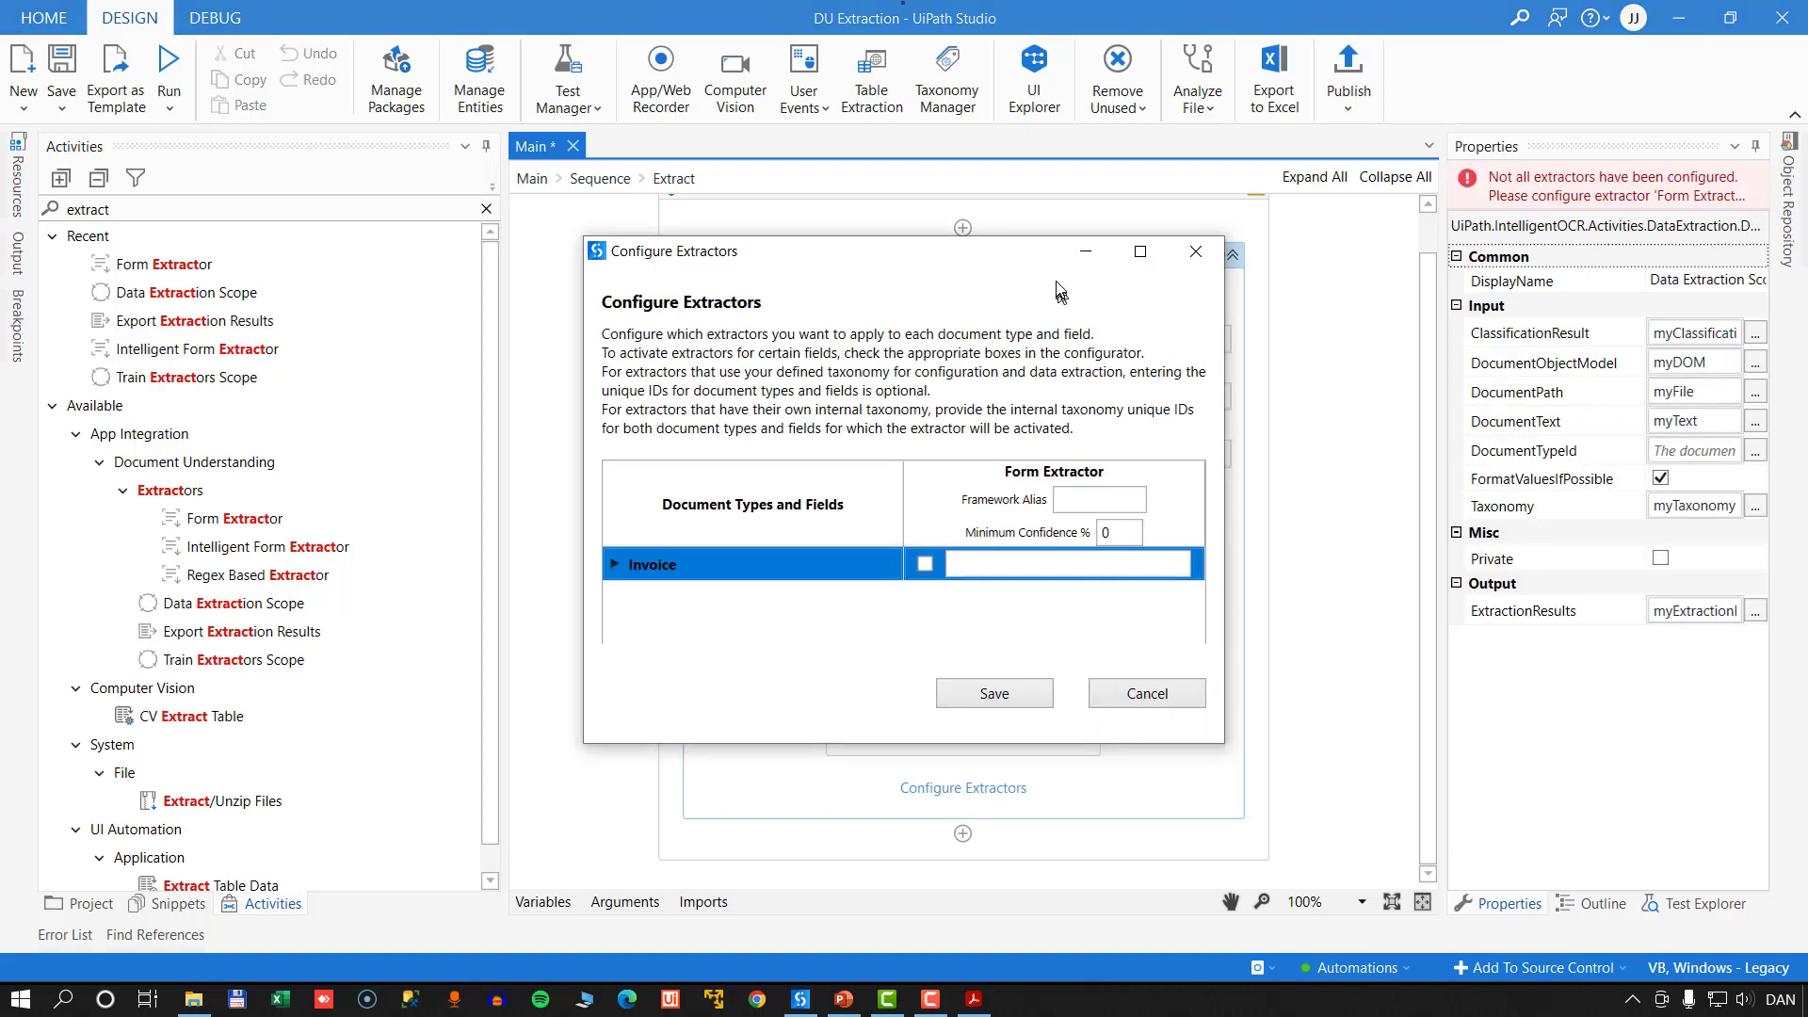
{"action": "left_click_drag", "start_coordinate": [1049, 258], "coordinate": [831, 82]}
{"action": "left_click_drag", "start_coordinate": [1004, 567], "coordinate": [1453, 922]}
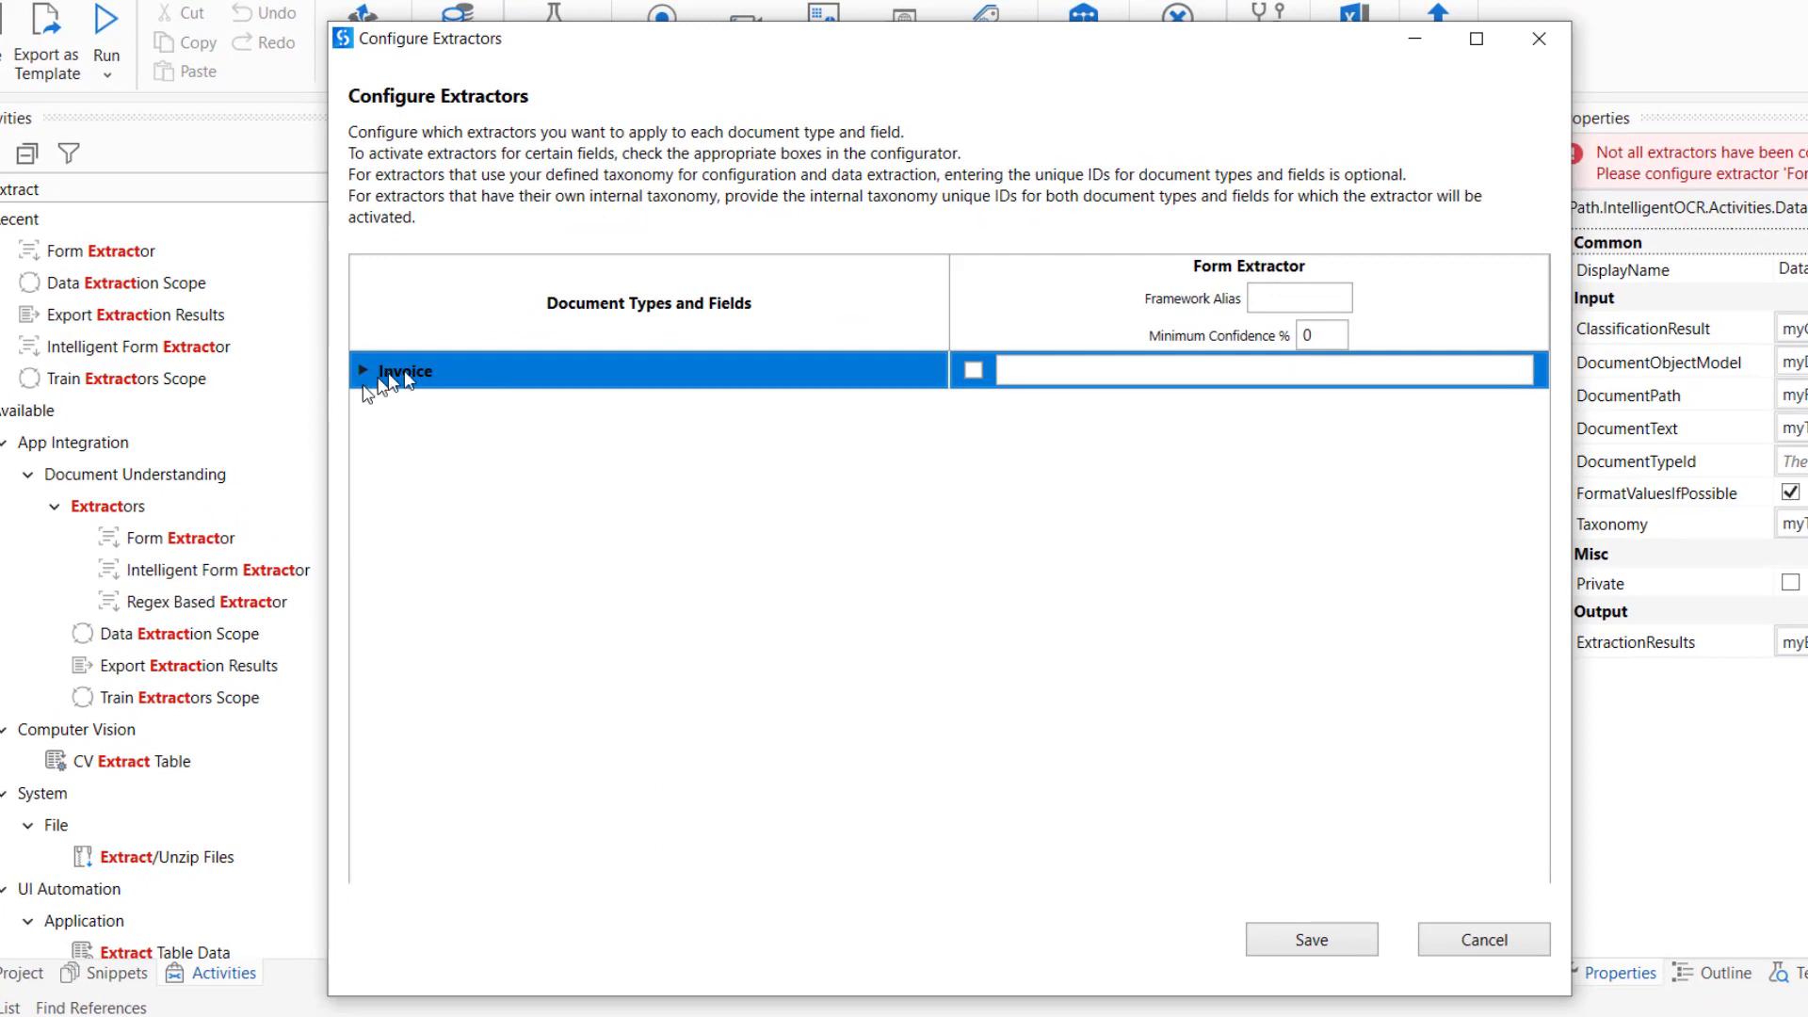
{"action": "left_click", "coordinate": [363, 372]}
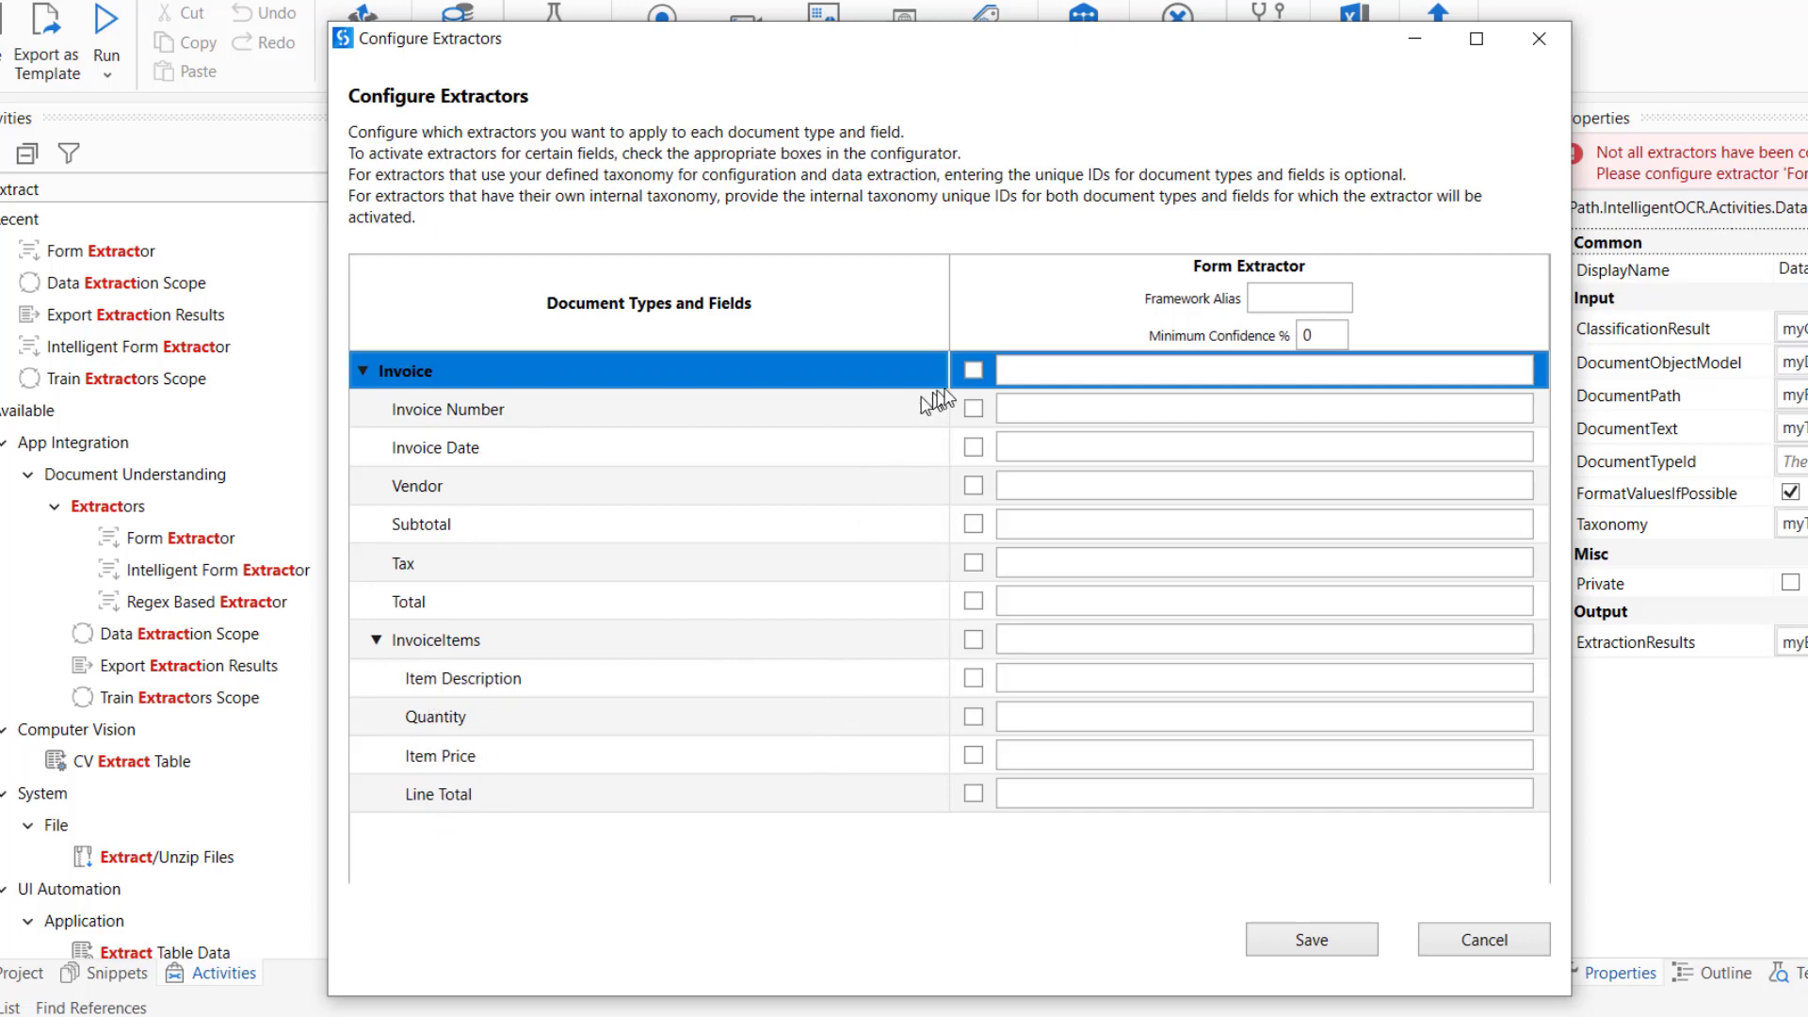
{"action": "left_click", "coordinate": [974, 371]}
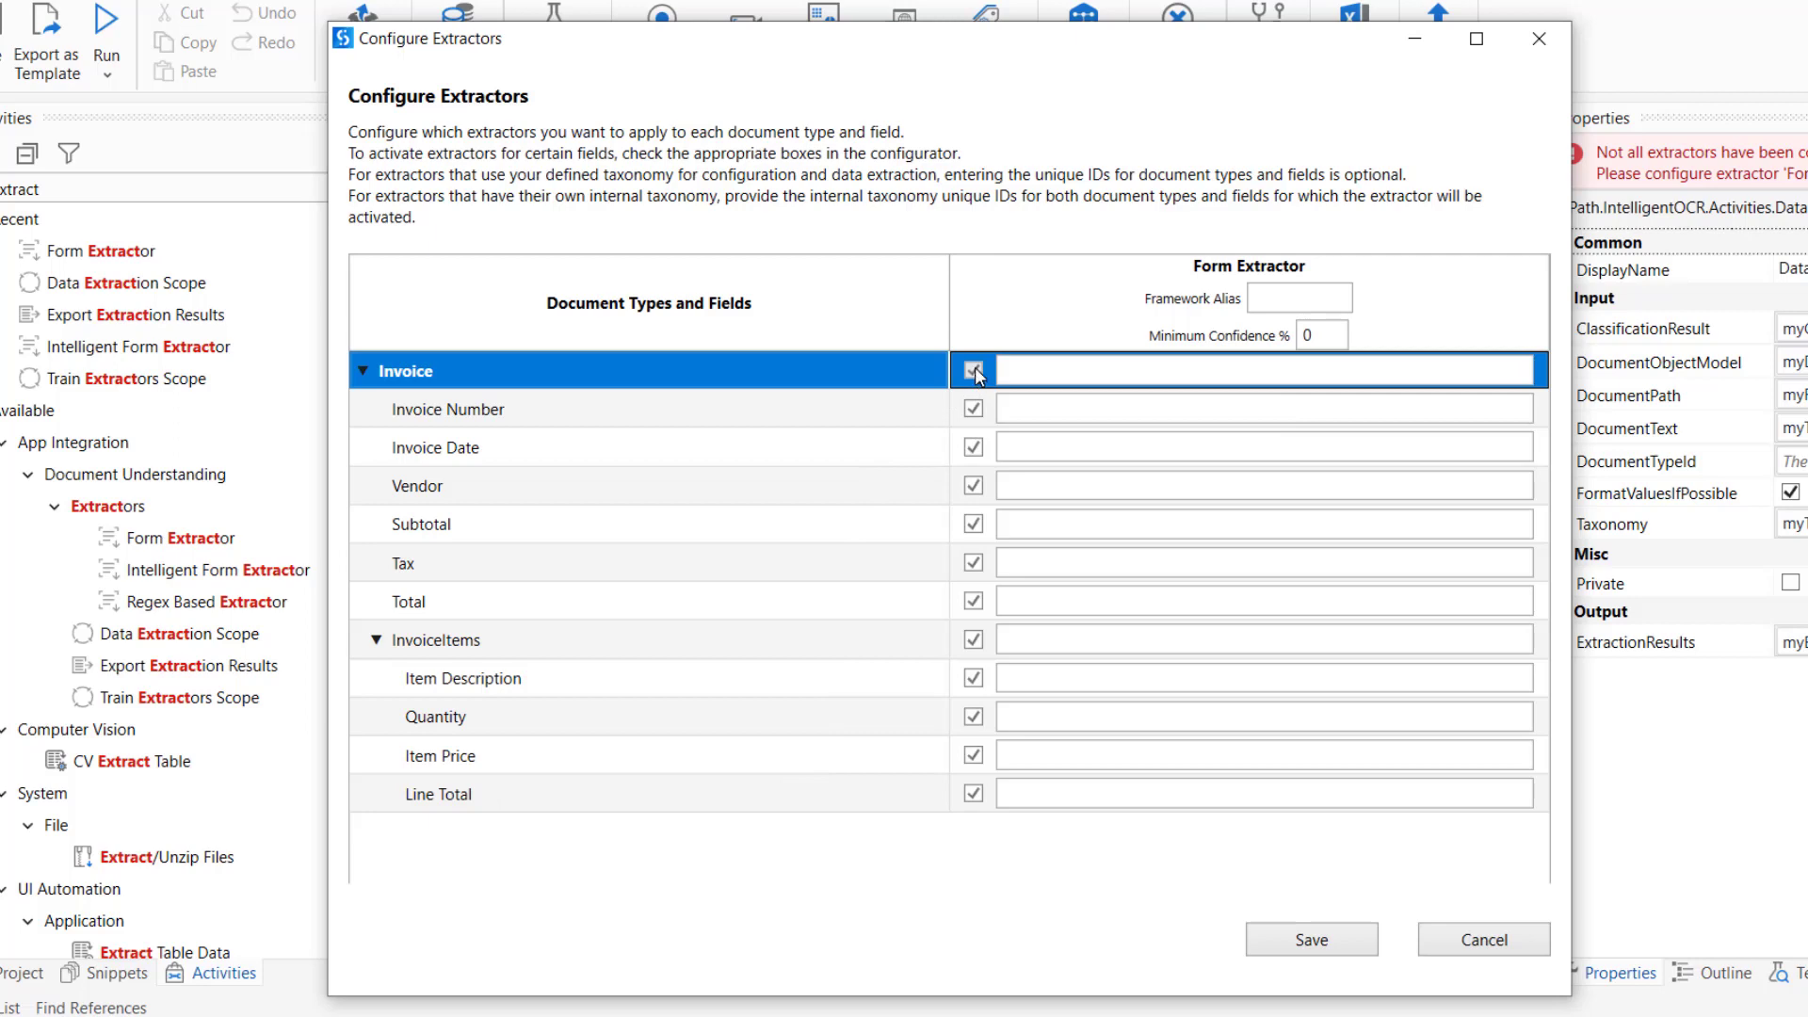
{"action": "left_click", "coordinate": [1323, 939]}
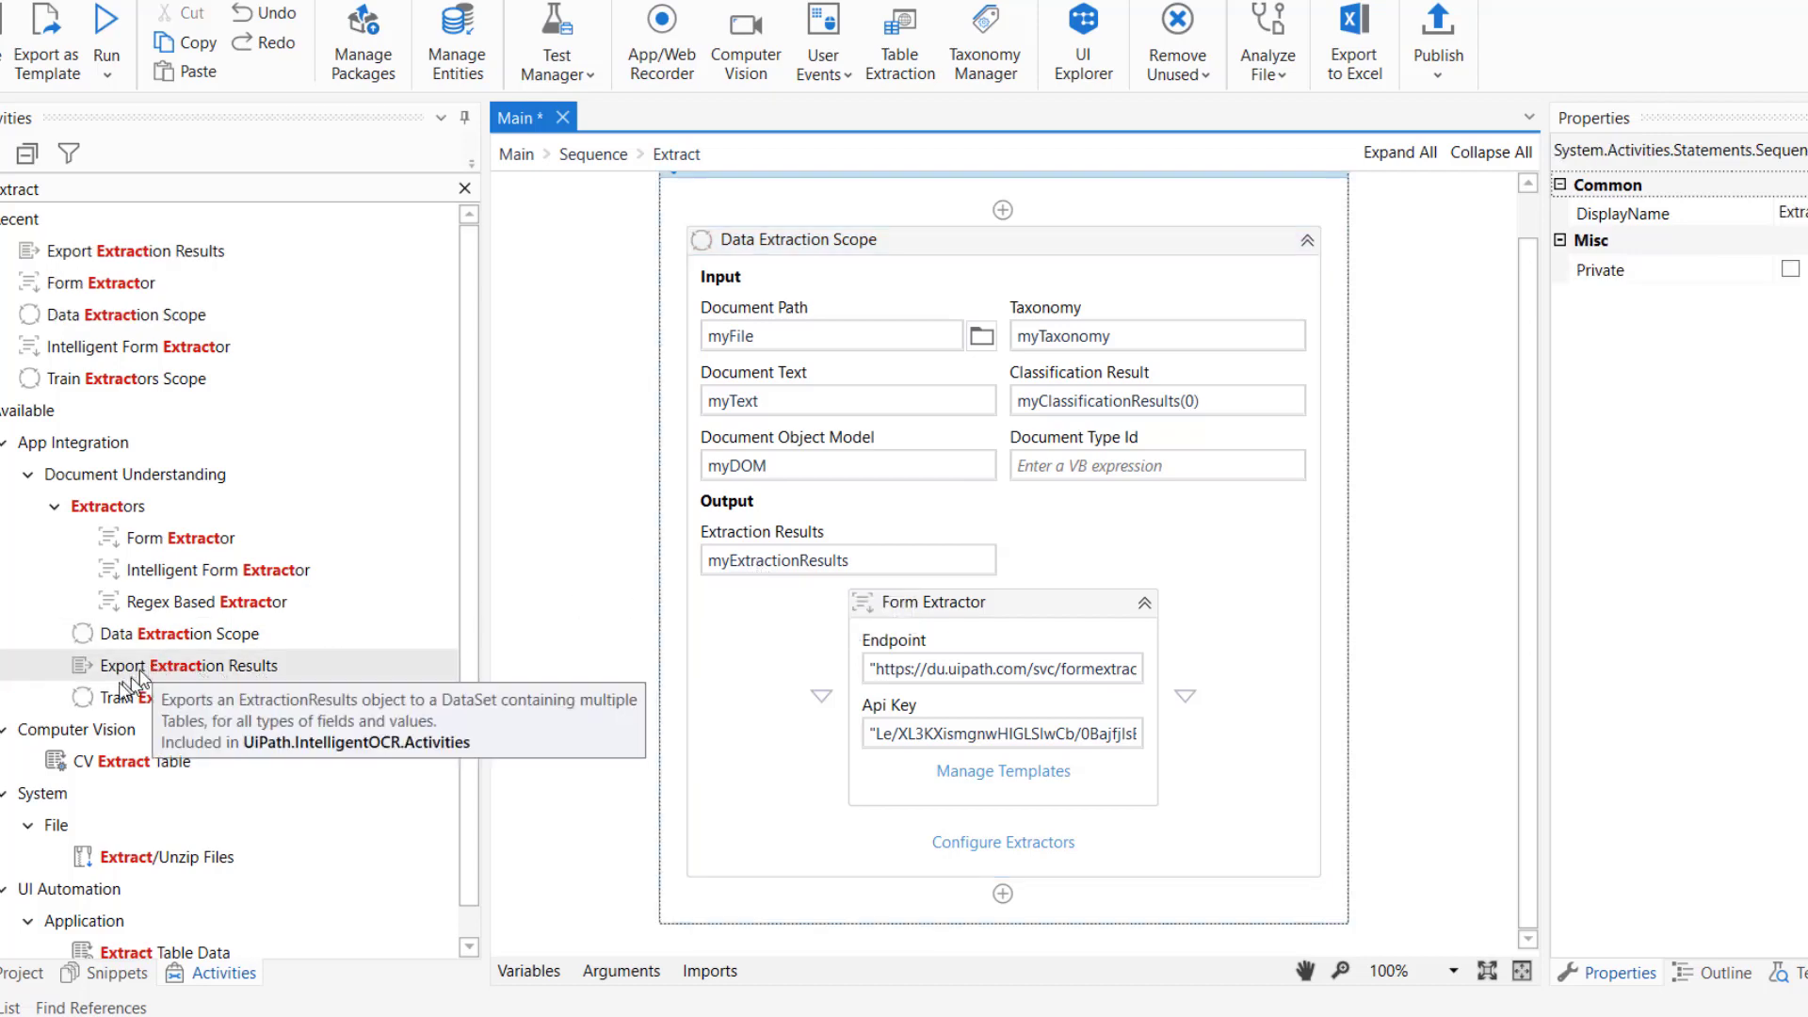
- Add an Export Extraction Results activity below the Data Extraction Scope with myExtractionResults as its extraction results input
{"action": "left_click_drag", "start_coordinate": [150, 668], "coordinate": [1004, 862]}
{"action": "scroll", "coordinate": [1184, 820], "scroll_direction": "down", "scroll_amount": 3}
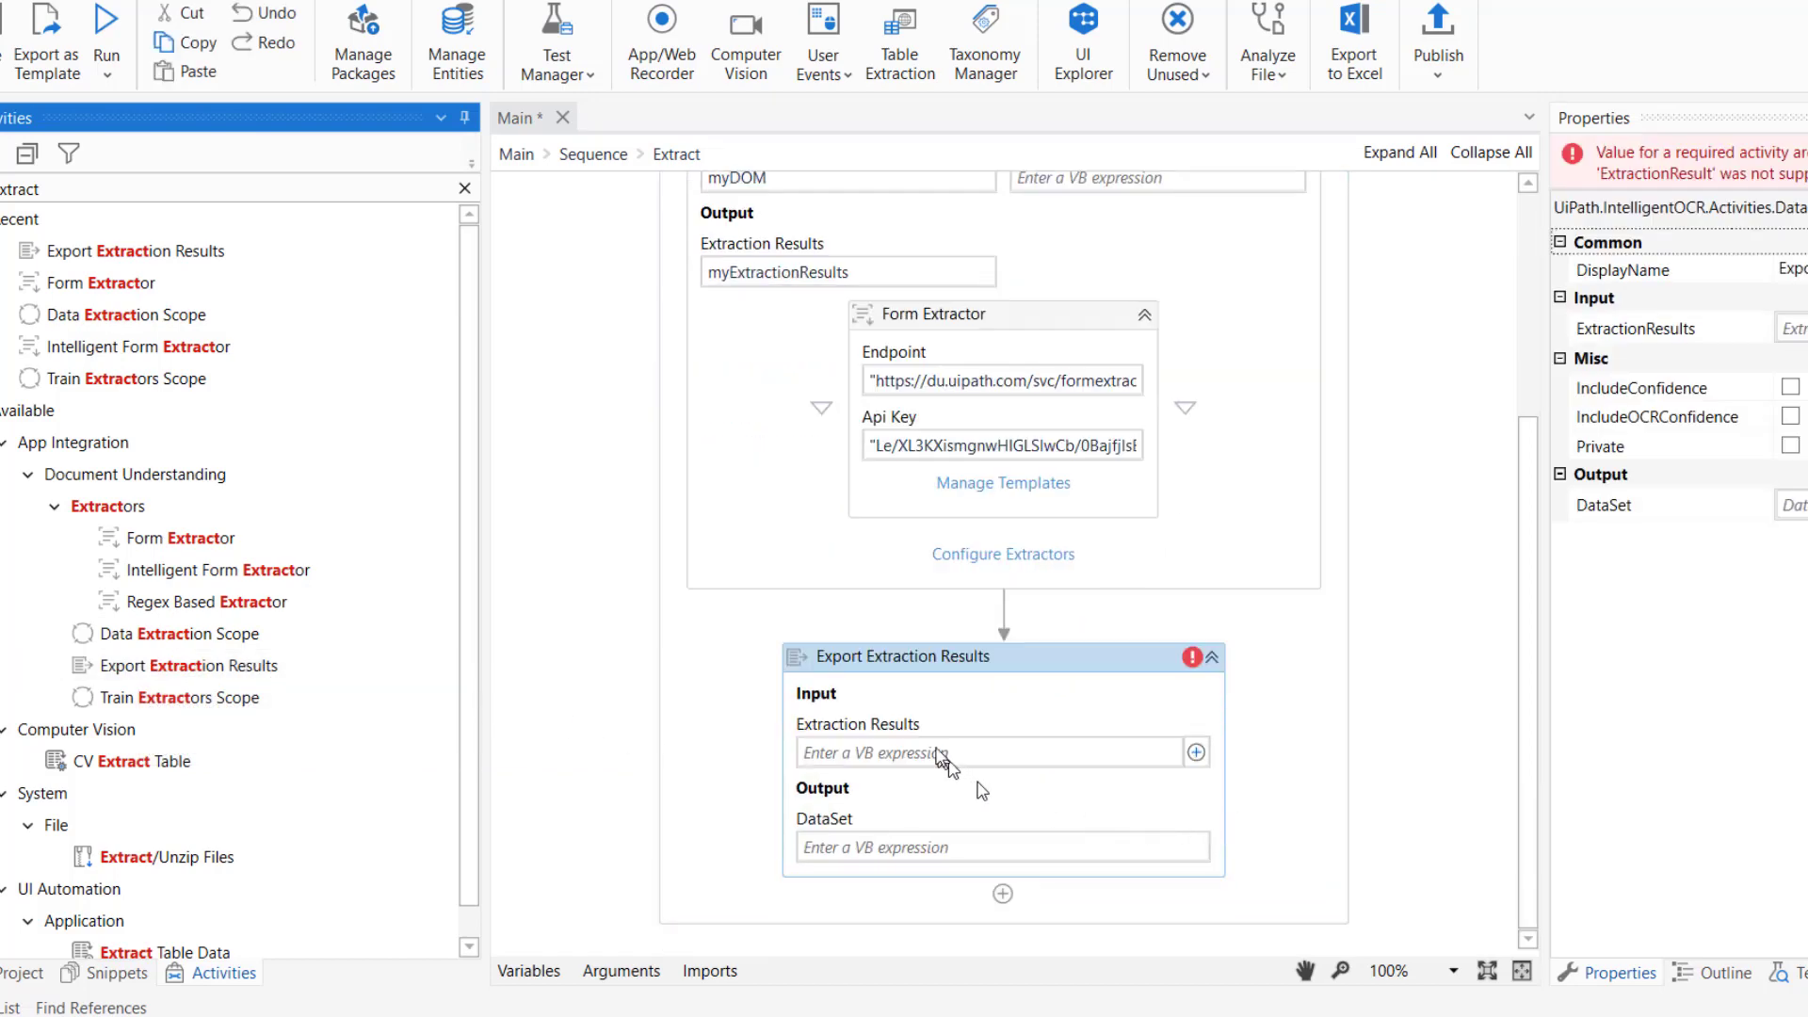
{"action": "left_click", "coordinate": [861, 751]}
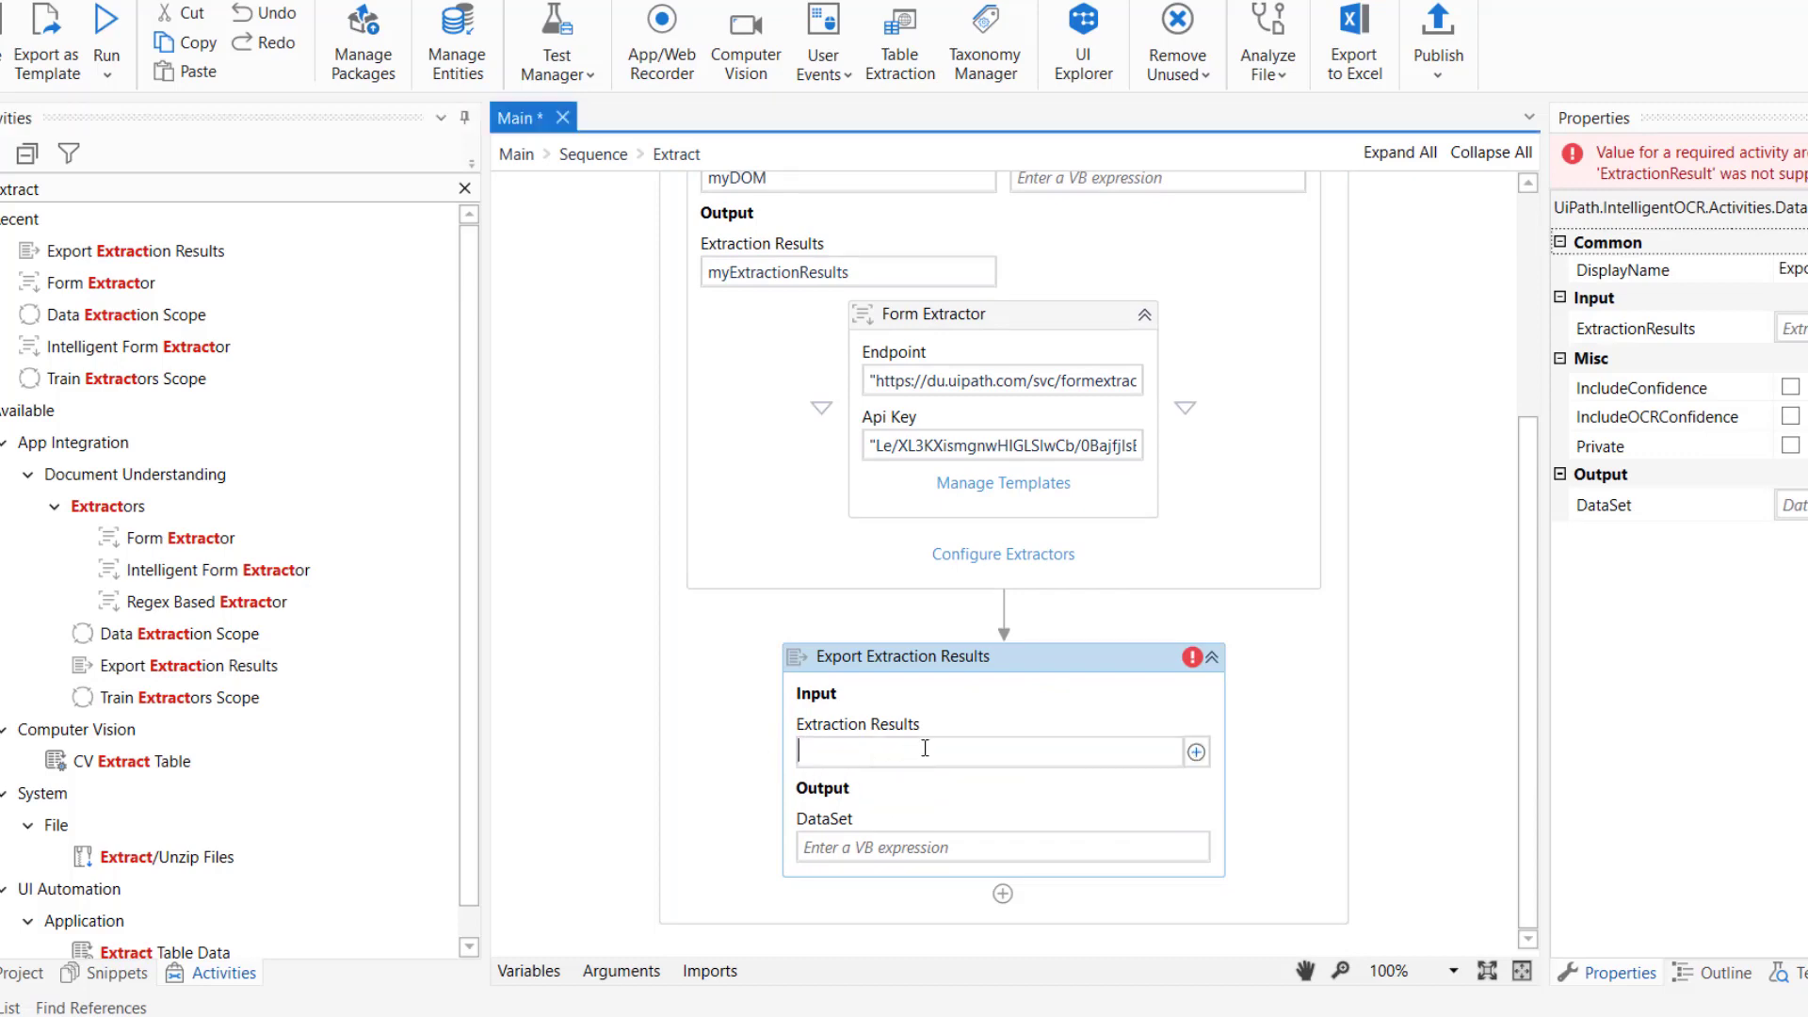
{"action": "type", "text": "myExtractionResults"}
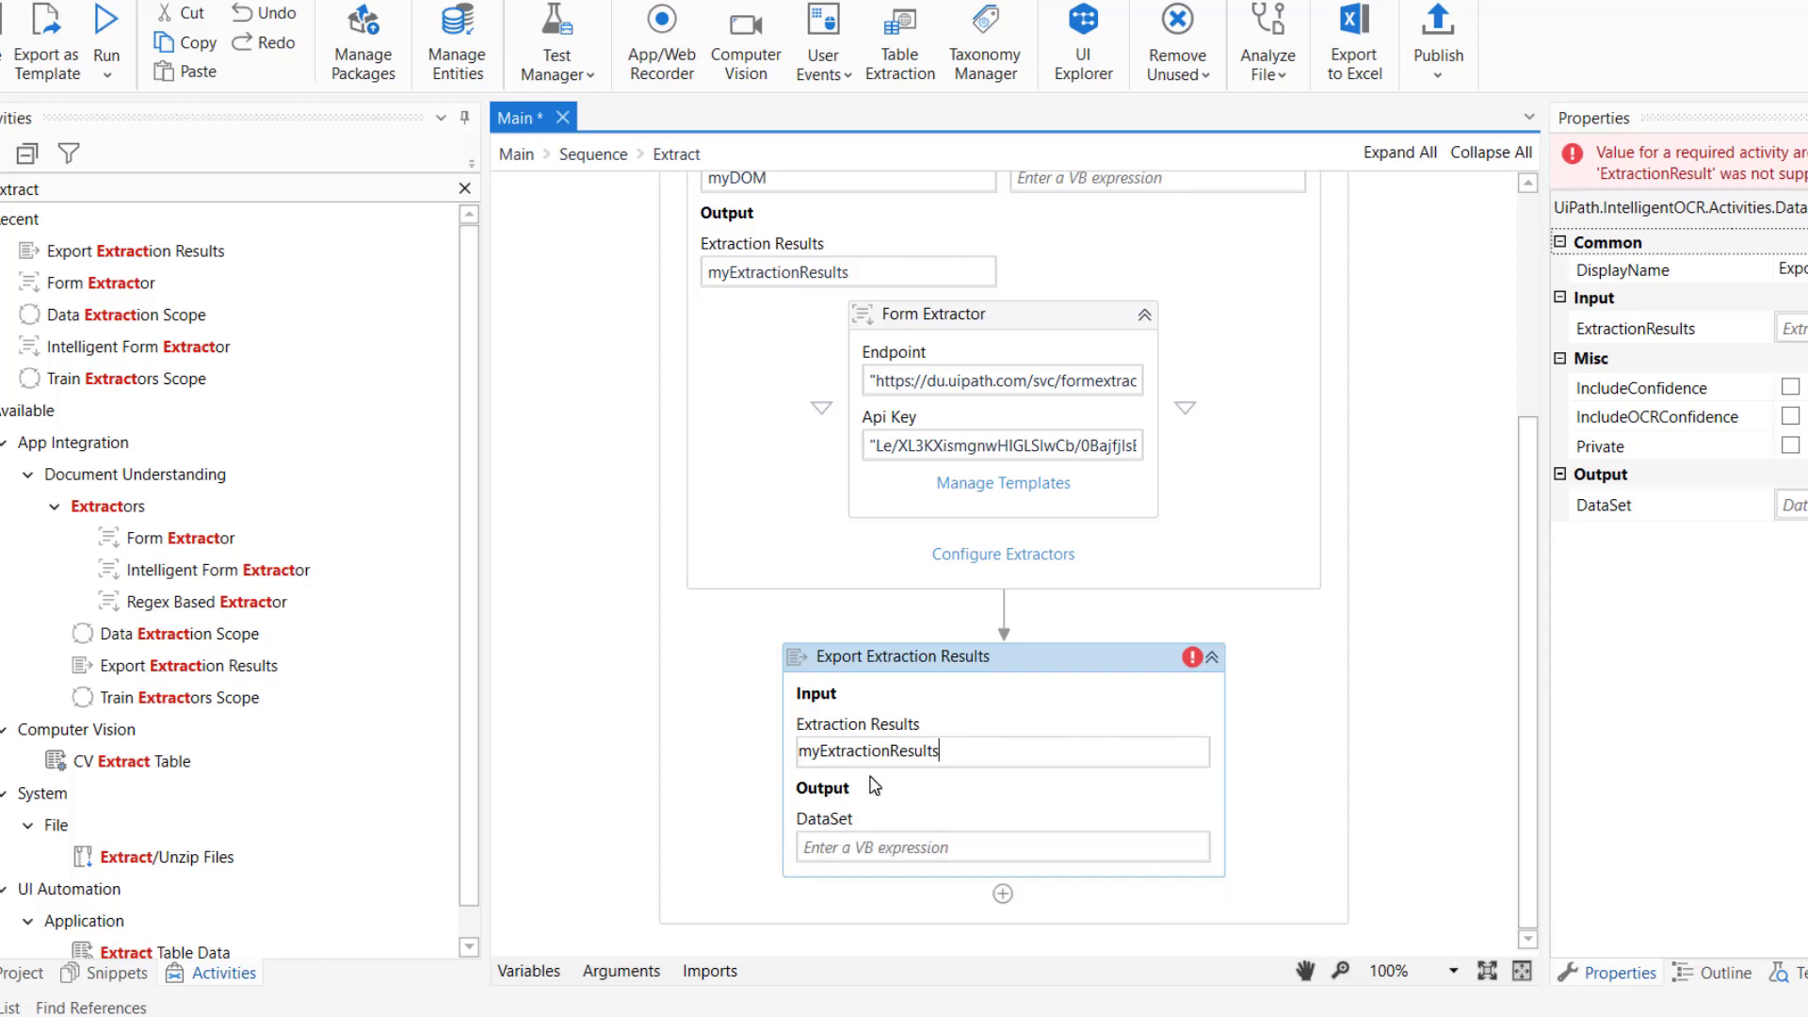
- Create a new variable dsMyResults for the DataSet output of Export Extraction Results
{"action": "left_click", "coordinate": [863, 855]}
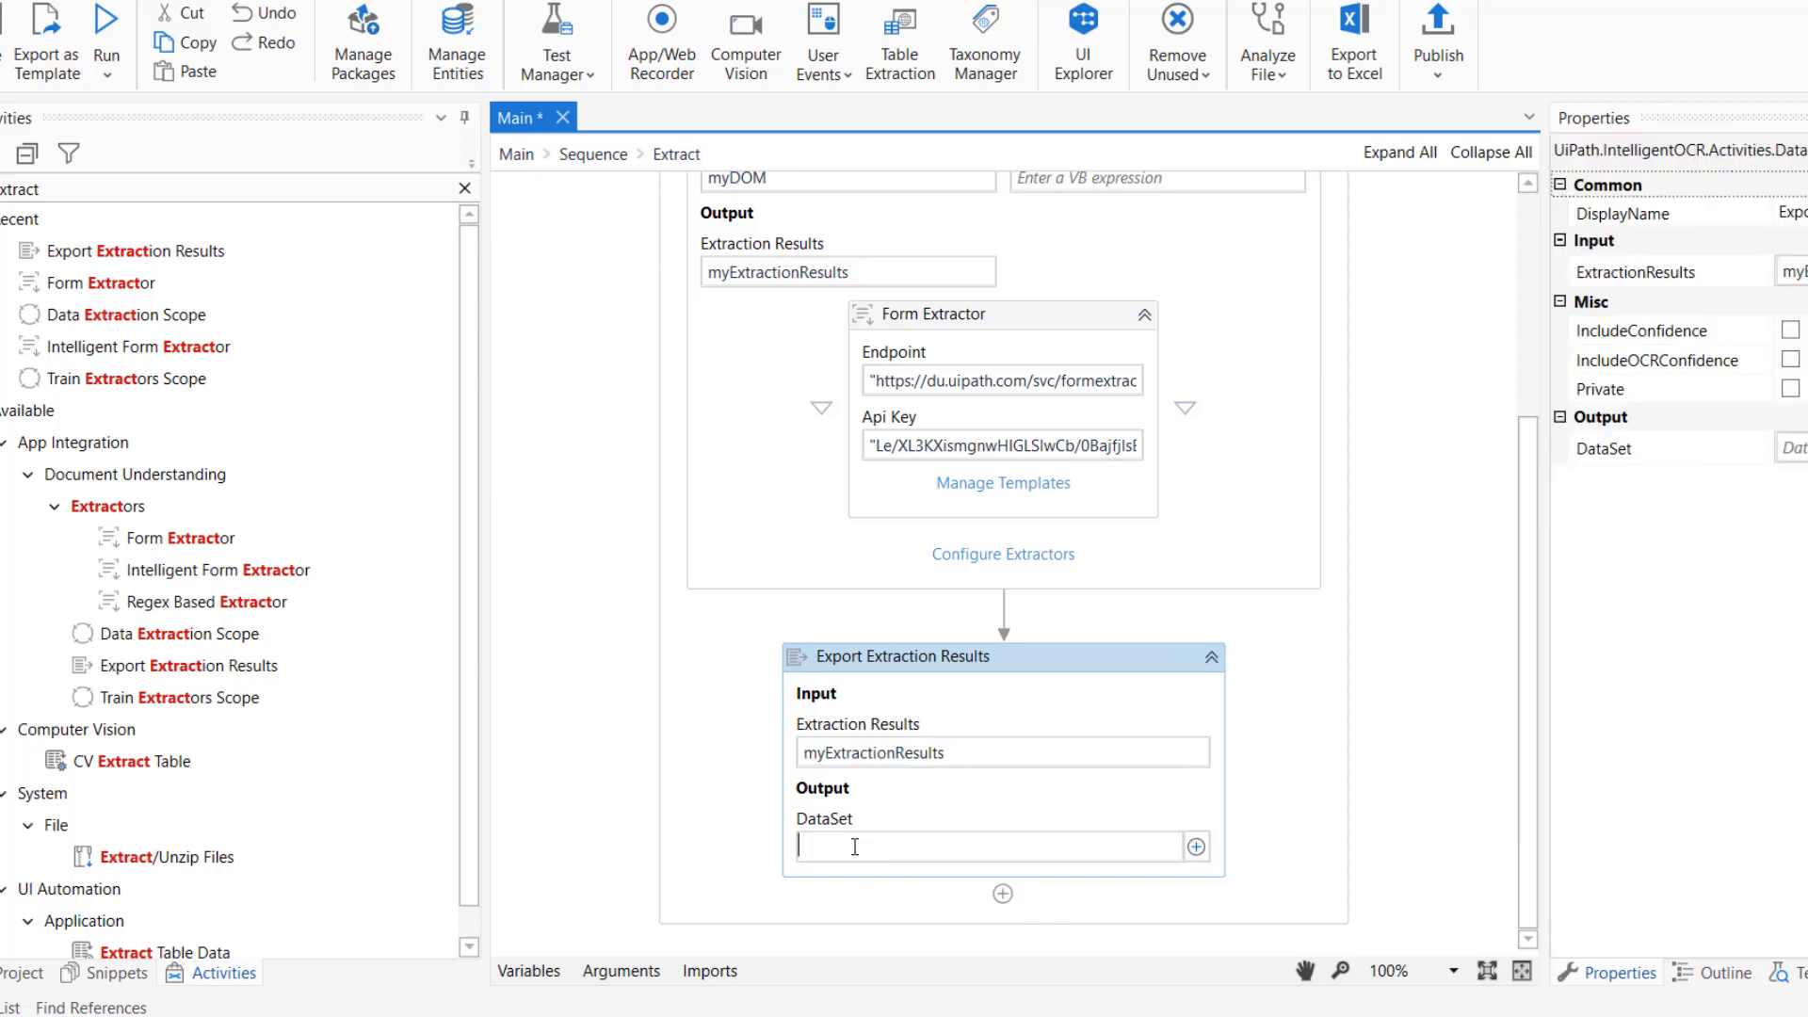
{"action": "key", "text": "ctrl+k"}
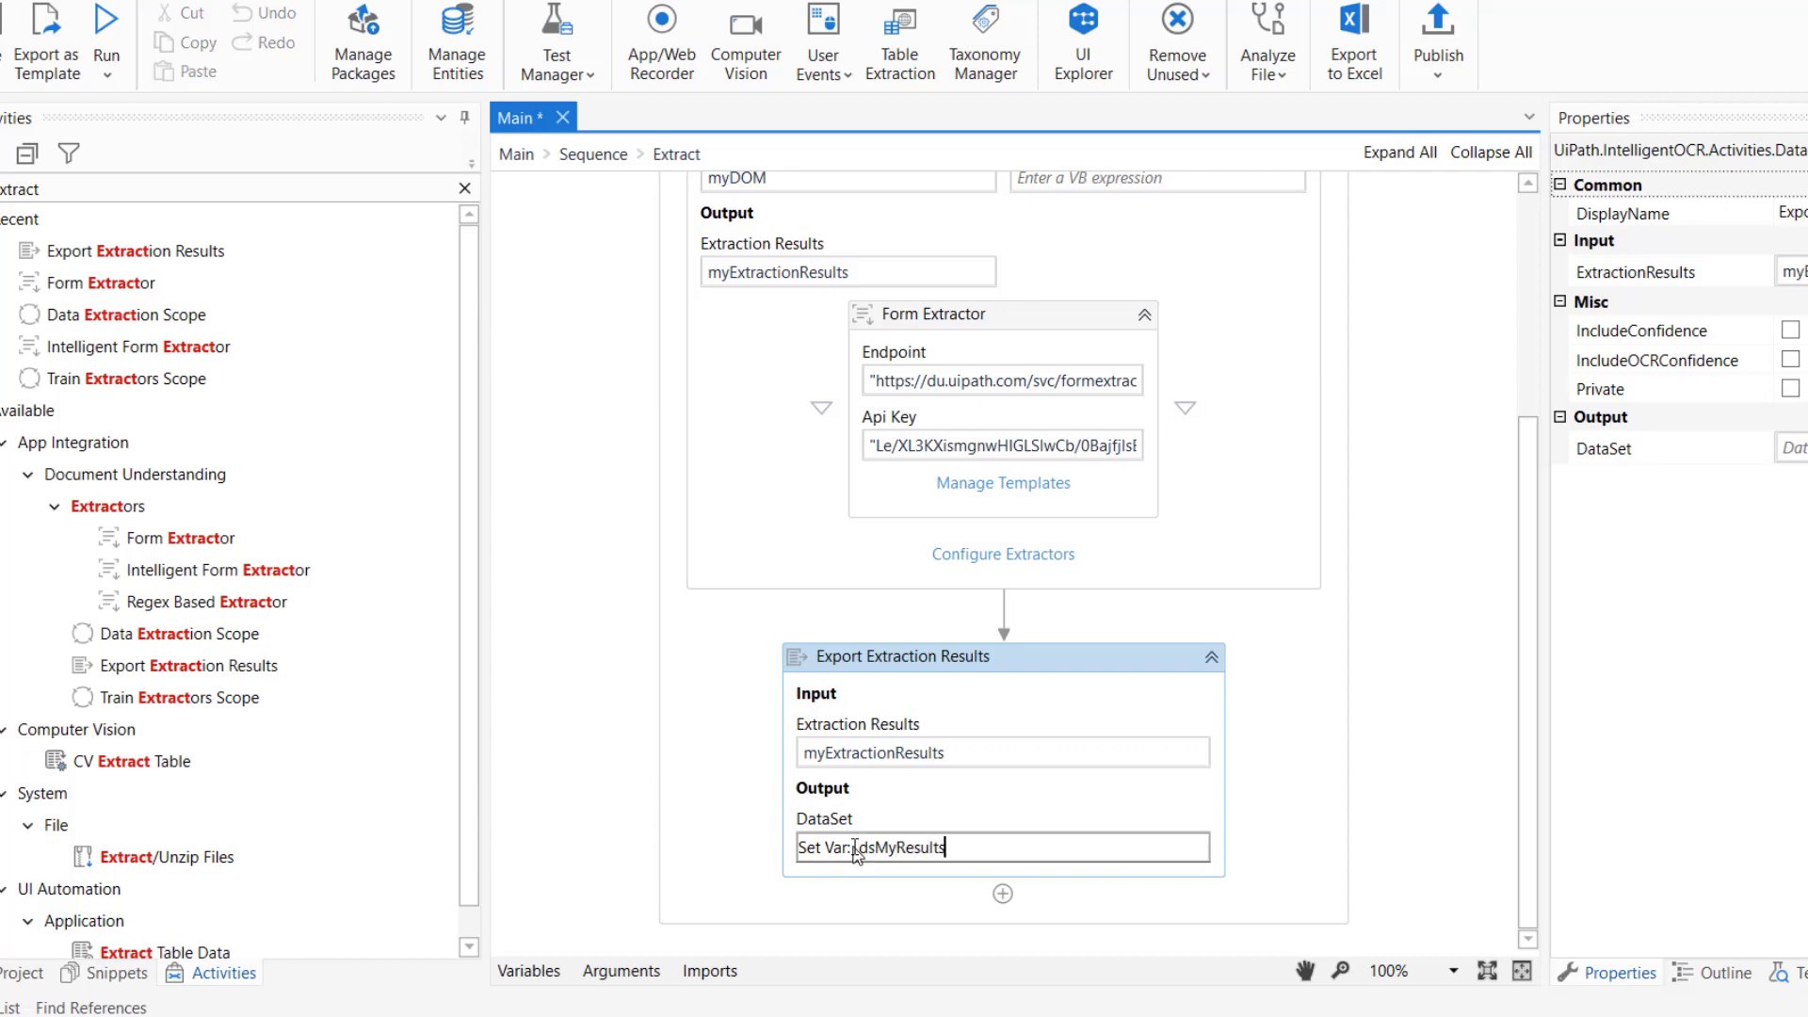
{"action": "key", "text": "Return"}
{"action": "left_click", "coordinate": [1364, 788]}
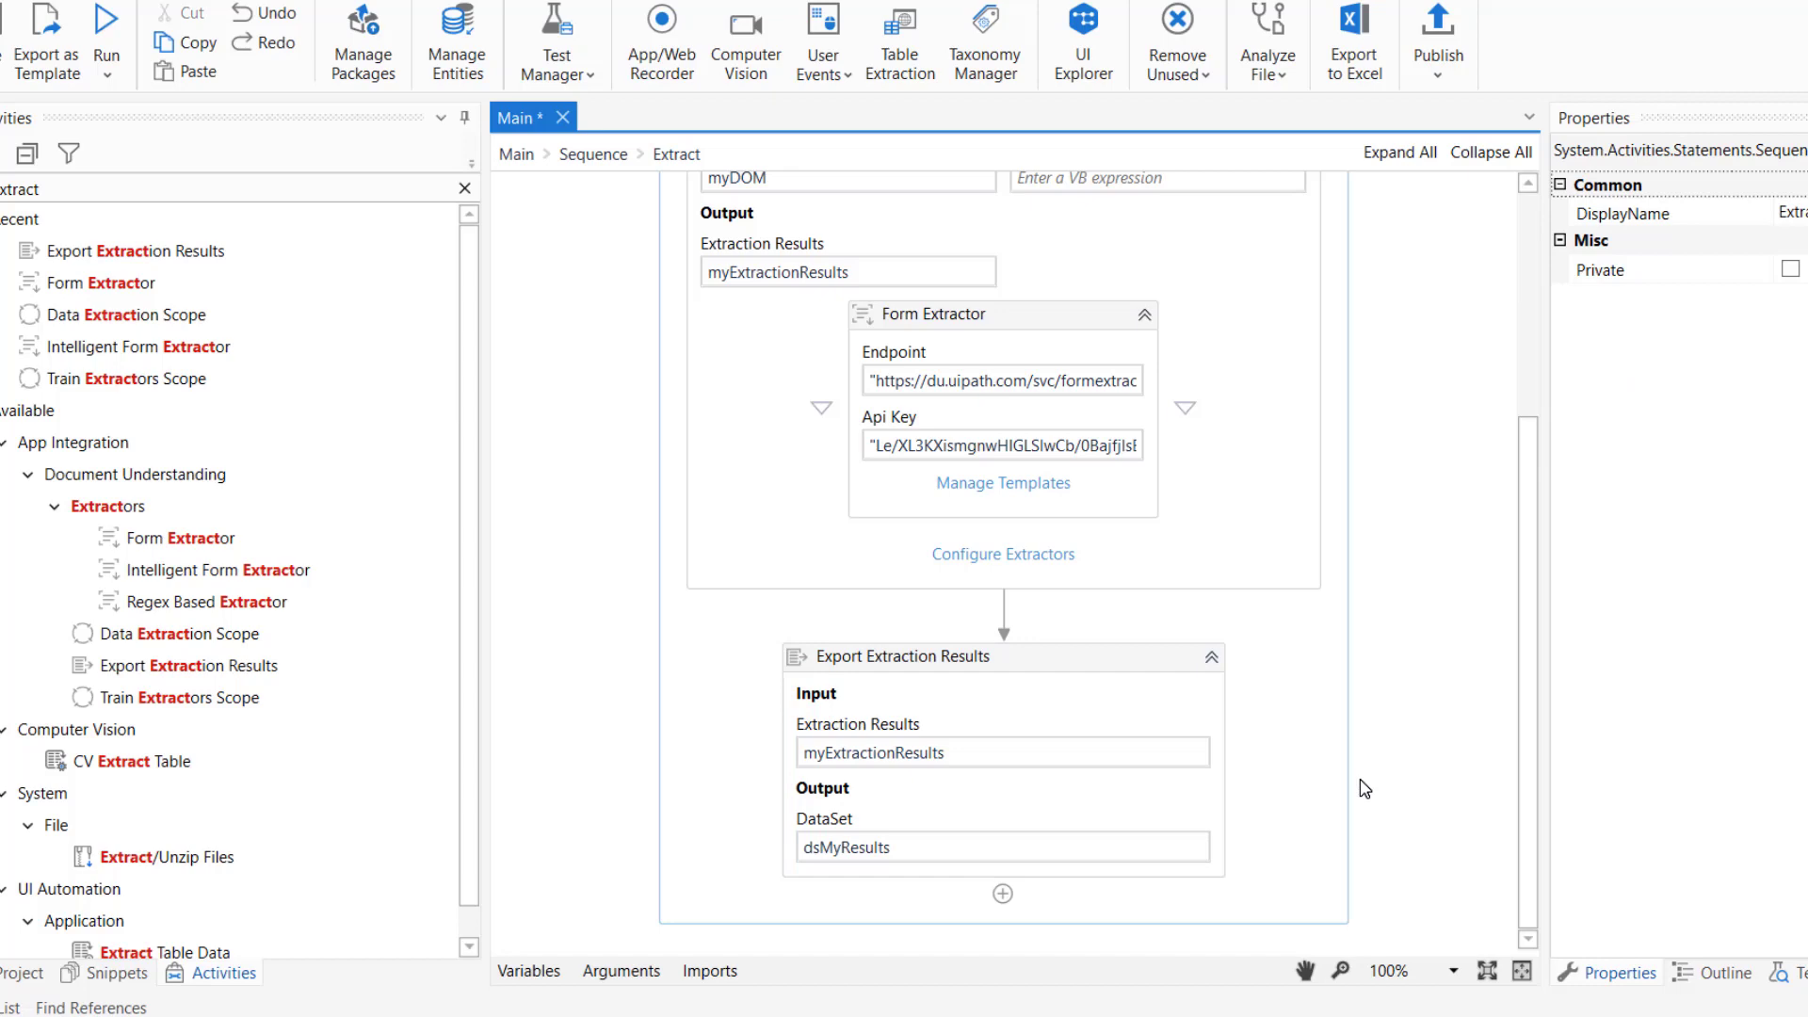